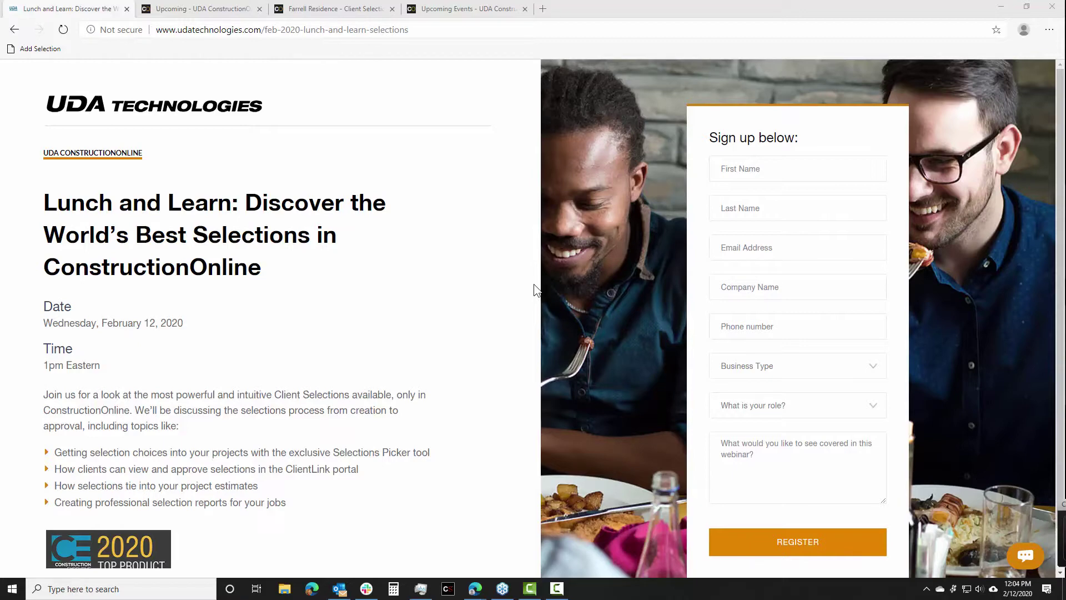
- Switch to the ConstructionOnline company overview and examine its overdue, upcoming and completed client selections
left_click(176, 6)
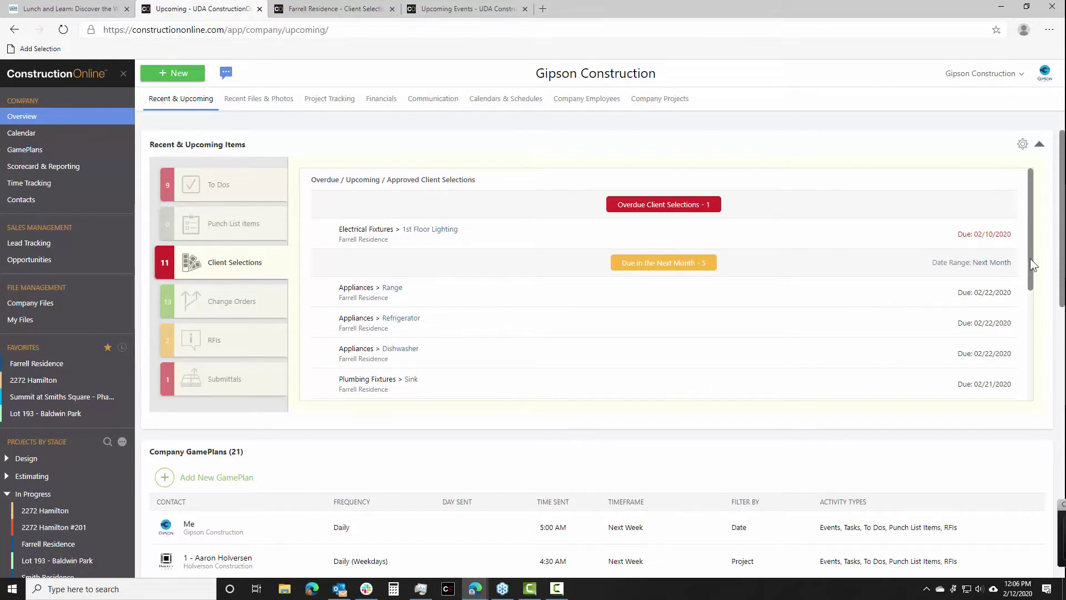
left_click_drag(1030, 258, 1024, 376)
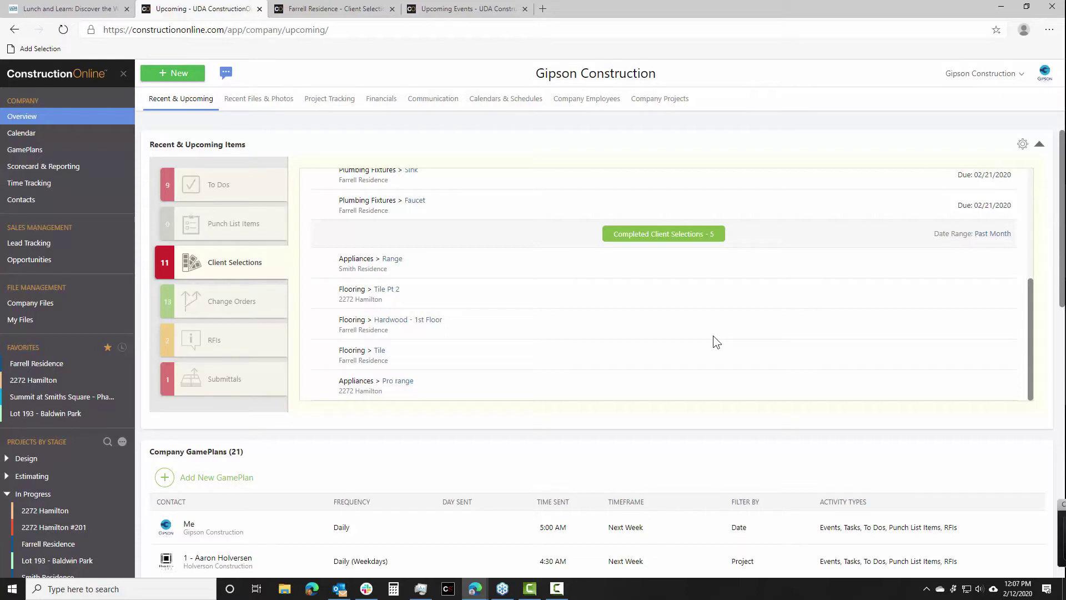
scroll(718, 307, "up", 4)
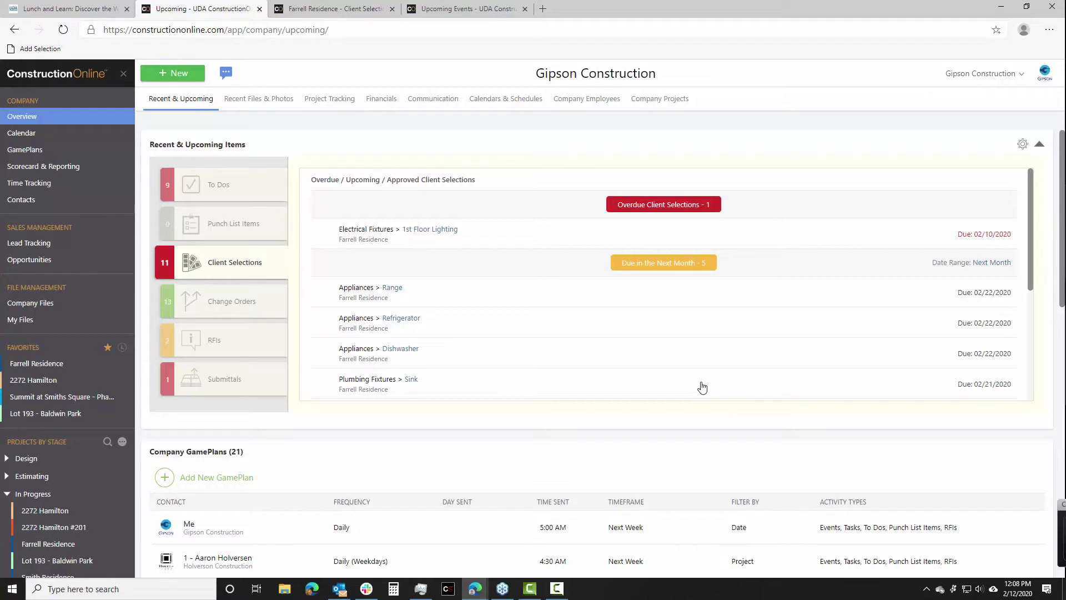
scroll(701, 387, "down", 1)
scroll(701, 387, "down", 4)
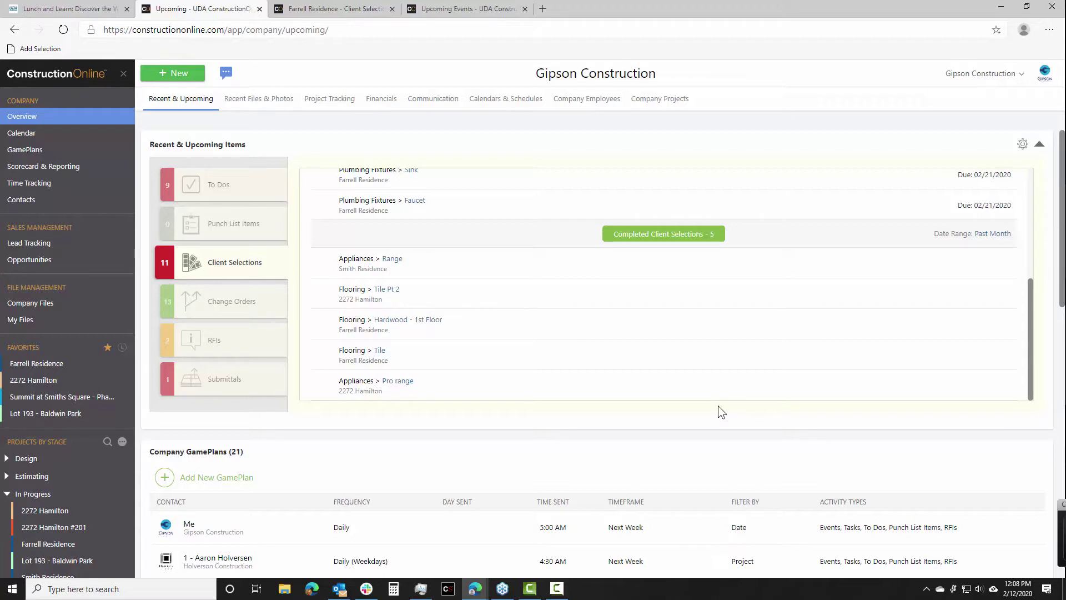
scroll(723, 290, "up", 5)
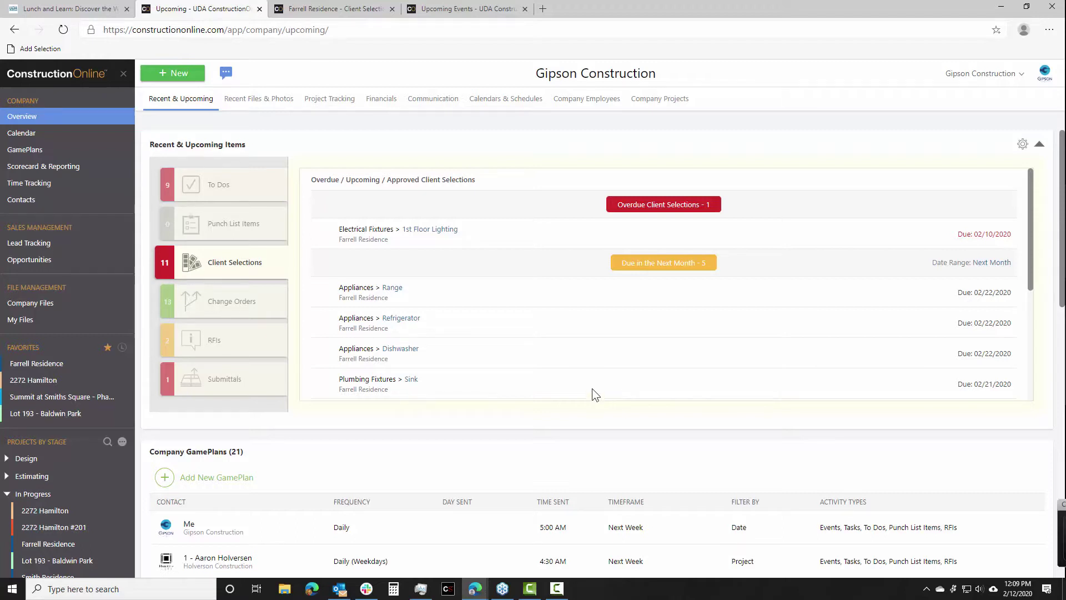
scroll(460, 305, "down", 1)
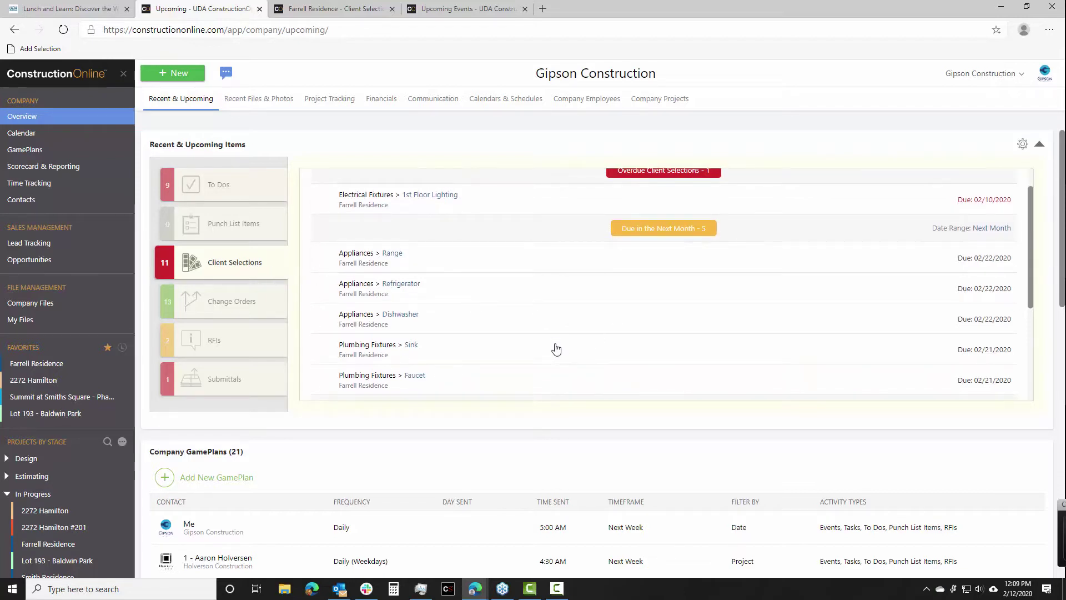
scroll(555, 348, "up", 1)
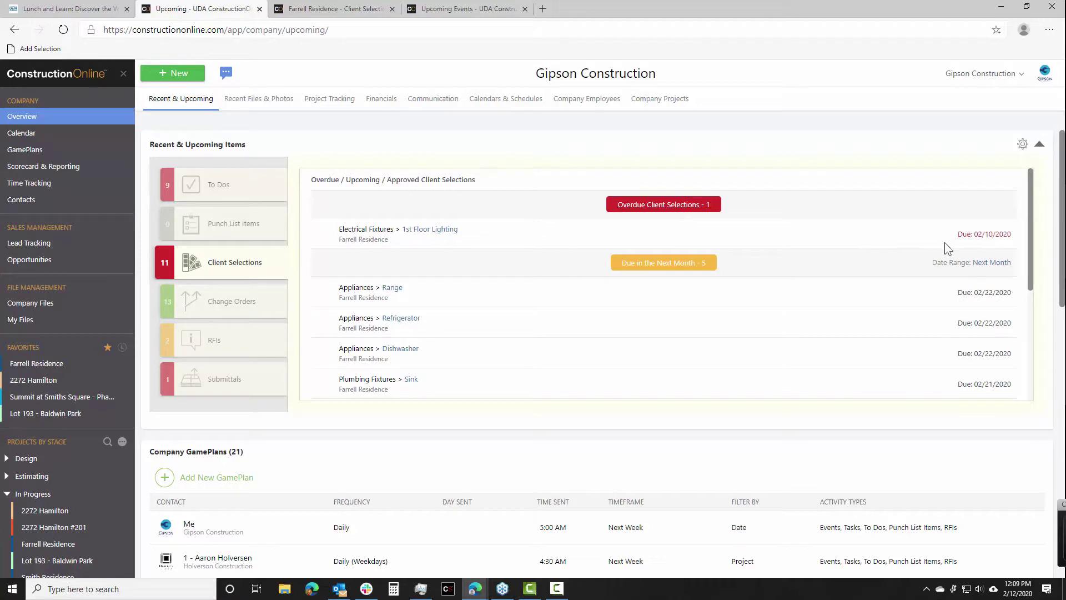
scroll(774, 284, "down", 2)
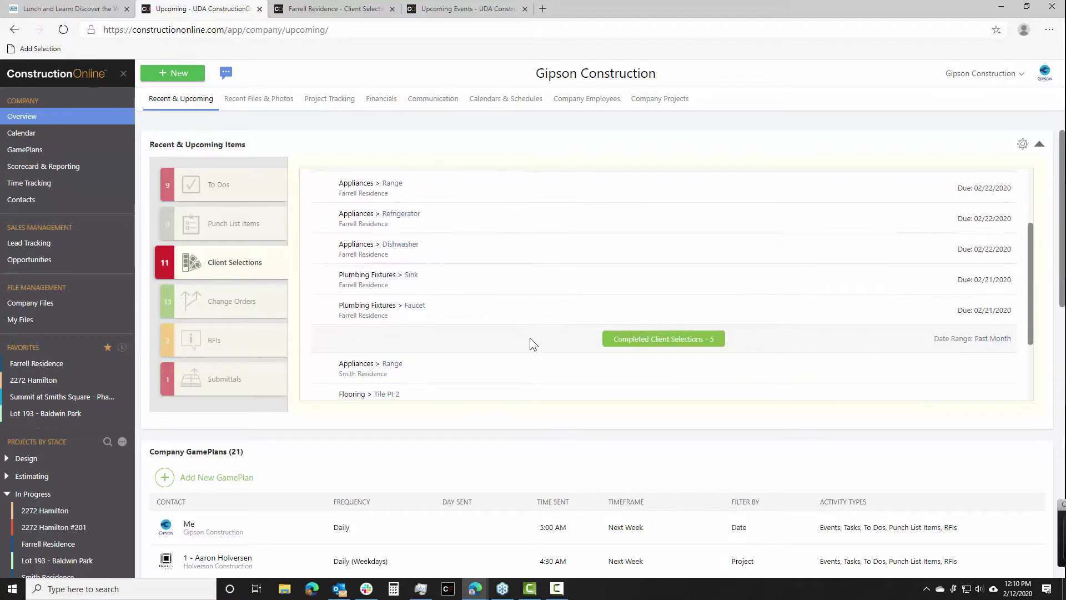
scroll(530, 340, "down", 2)
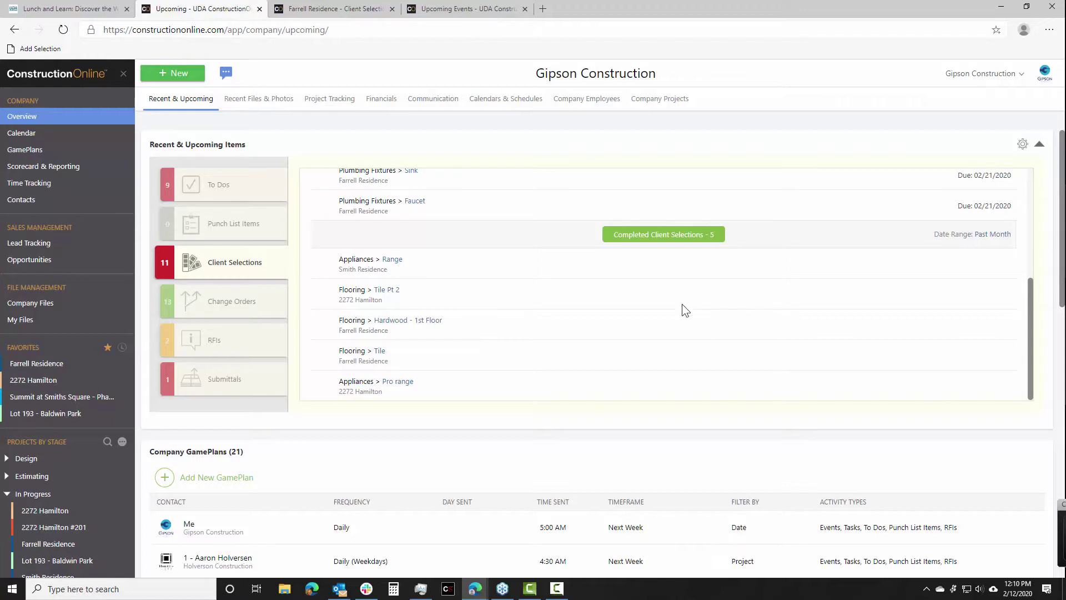
scroll(682, 304, "up", 2)
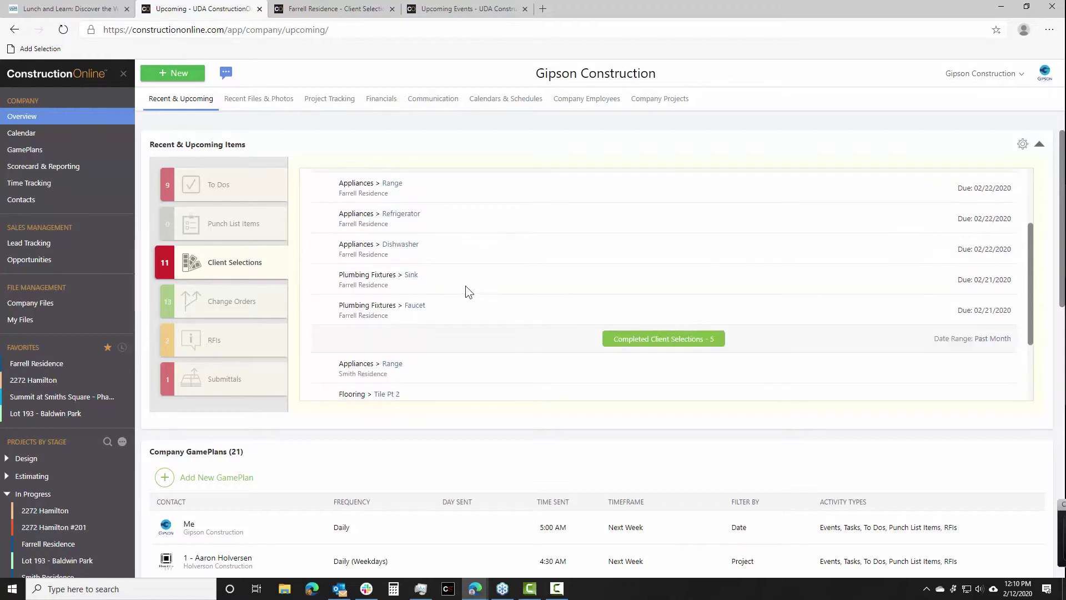
scroll(465, 286, "up", 2)
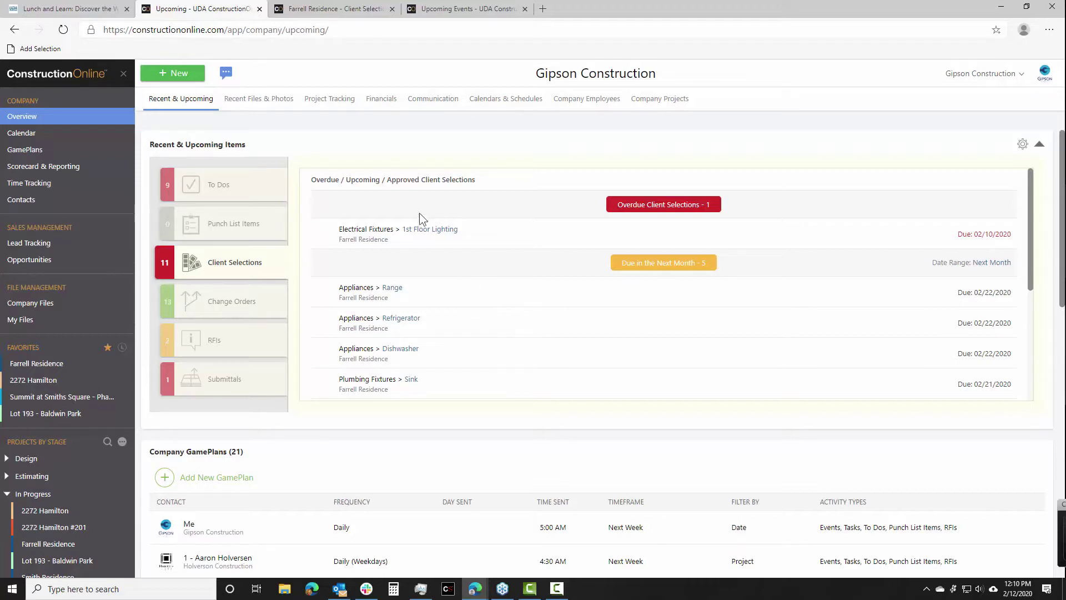
- Open the company calendar, expand the hidden items for the first weeks of February 2020, and view the selection due on February 10
left_click(63, 133)
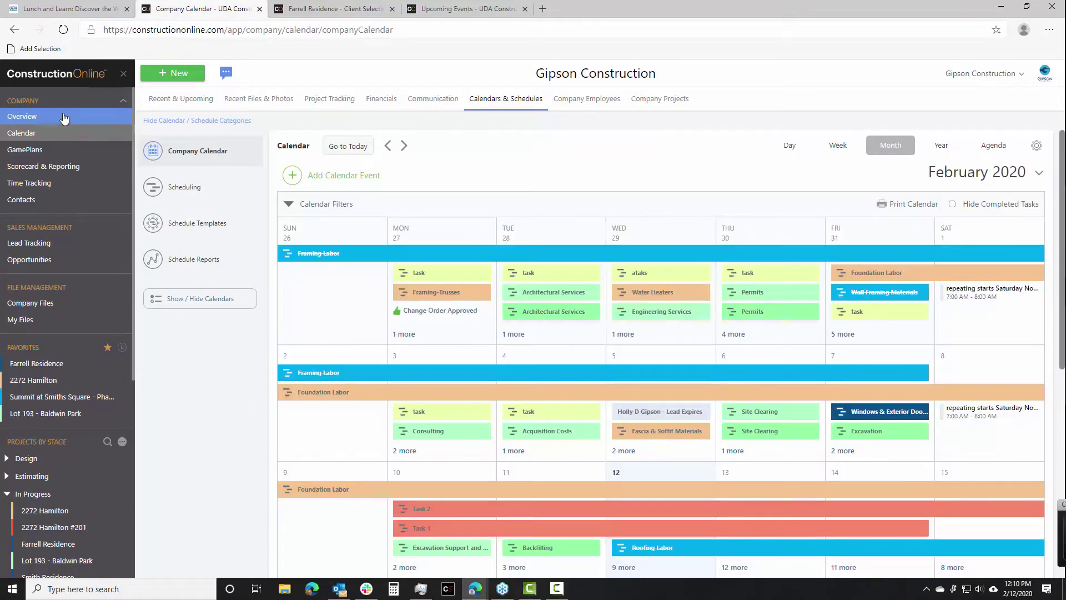
left_click(841, 334)
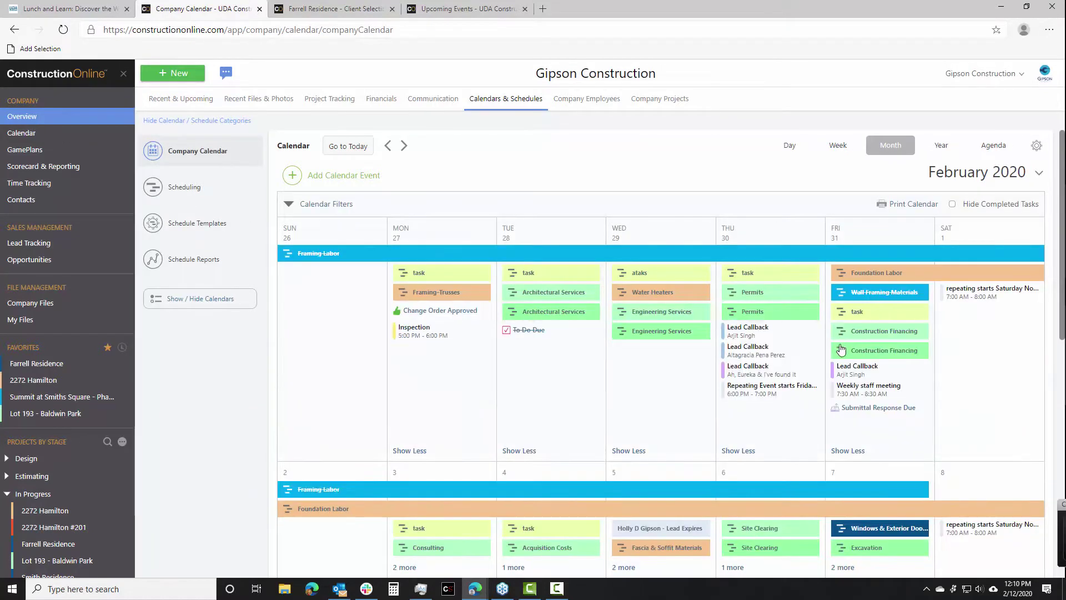
scroll(840, 349, "down", 4)
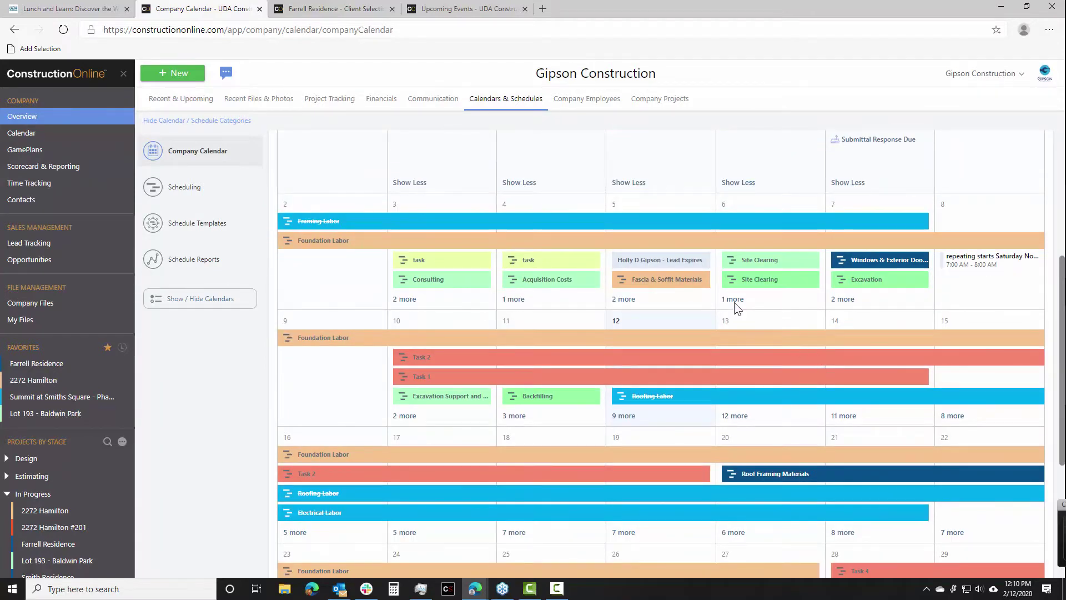
left_click(734, 302)
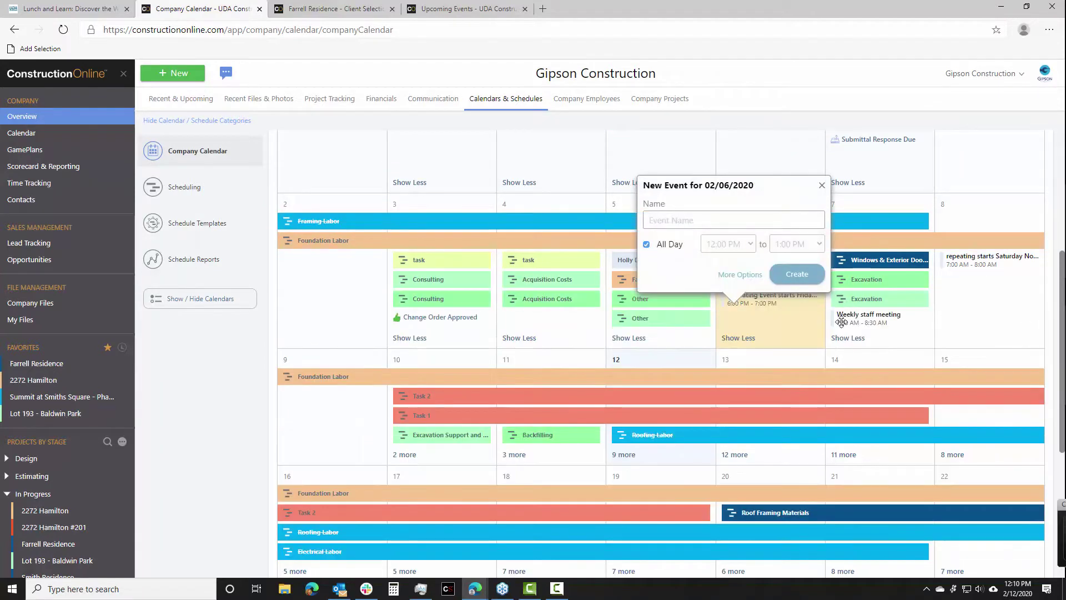
scroll(661, 387, "down", 1)
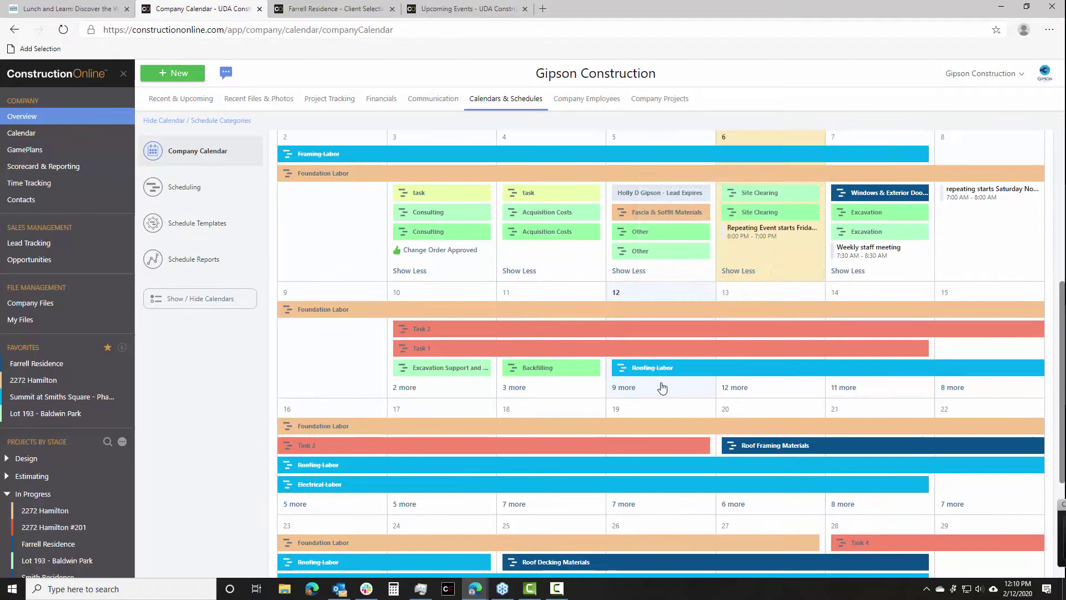
left_click(625, 386)
scroll(457, 276, "down", 2)
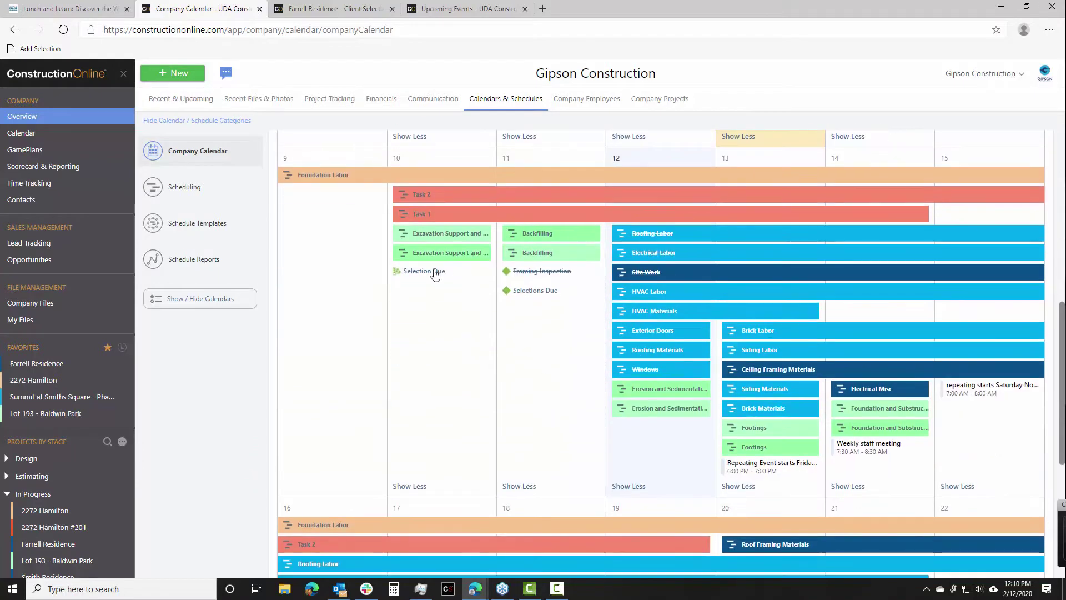
left_click(431, 272)
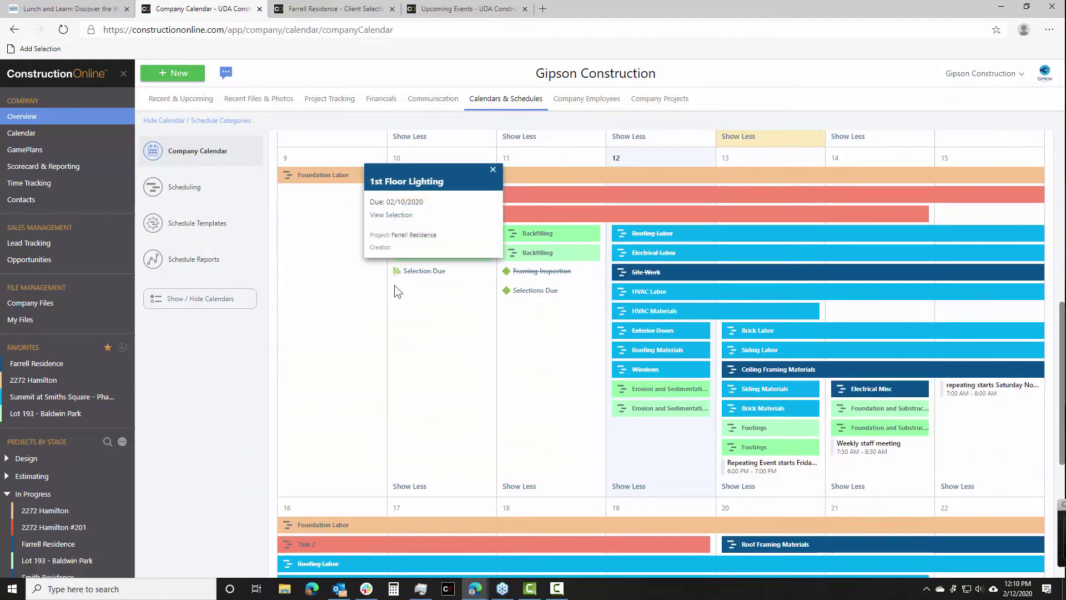
- Expand the week of February 16 in the calendar and check which days have selections due
scroll(697, 370, "down", 2)
scroll(695, 383, "down", 2)
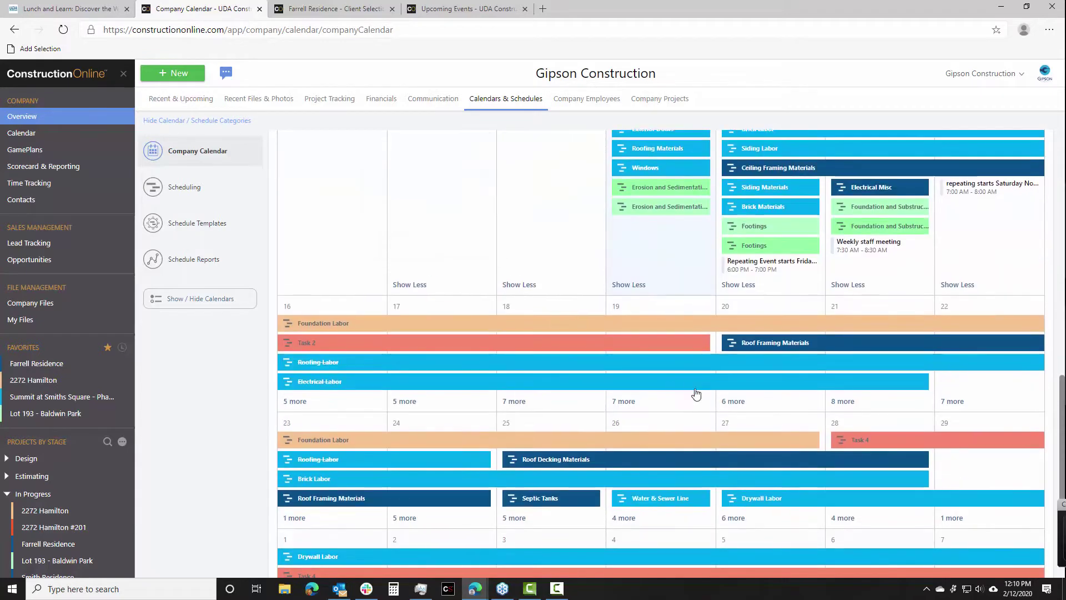
left_click(733, 408)
scroll(869, 470, "down", 2)
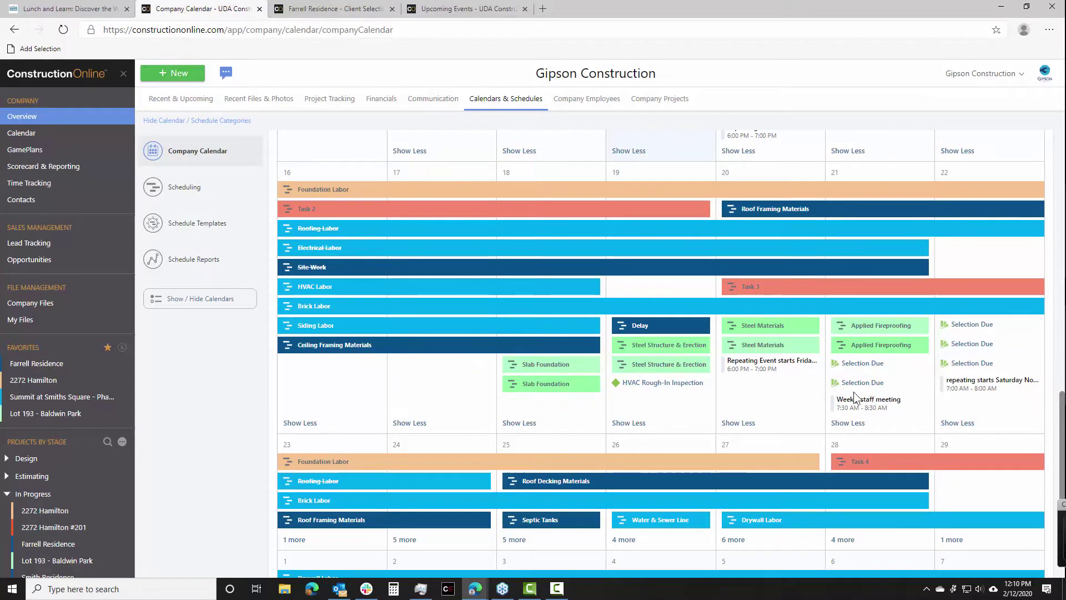
- Open the company-wide client selections under Financials and review the projects with overdue selections
left_click(374, 106)
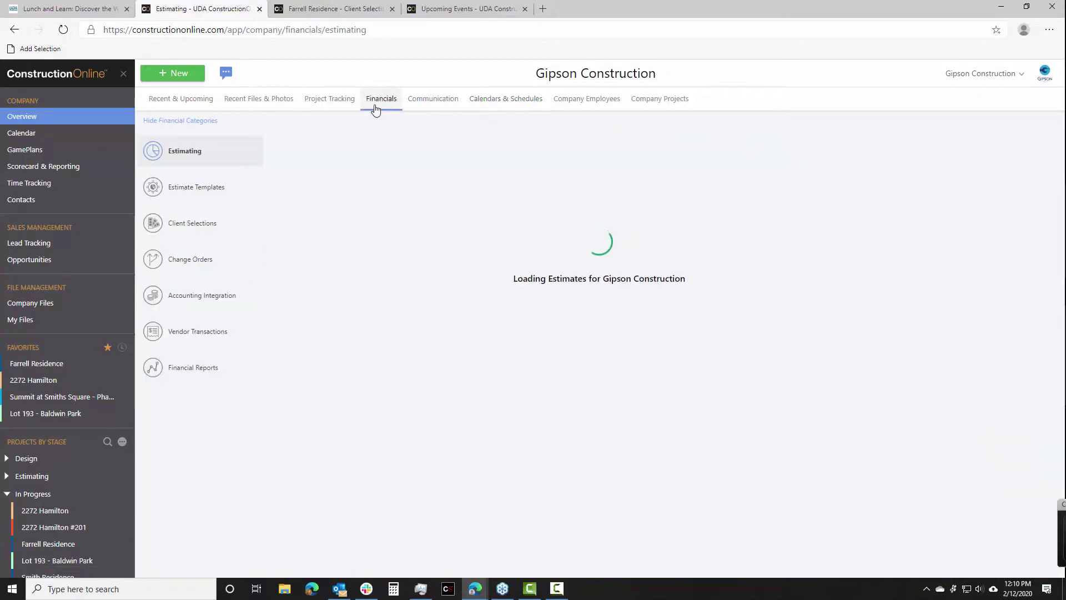
left_click(199, 224)
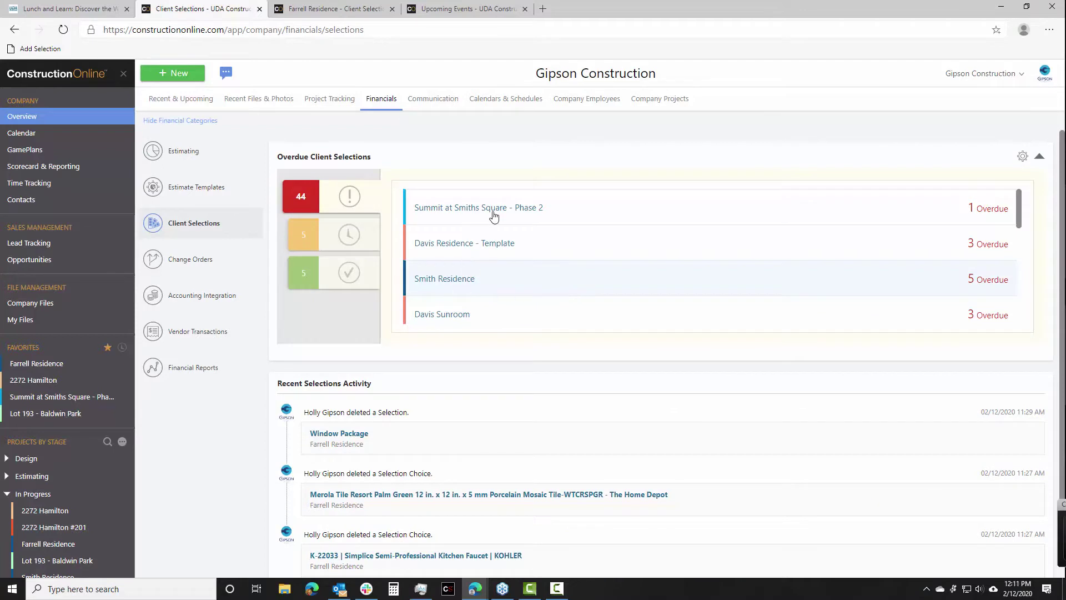
scroll(555, 286, "down", 1)
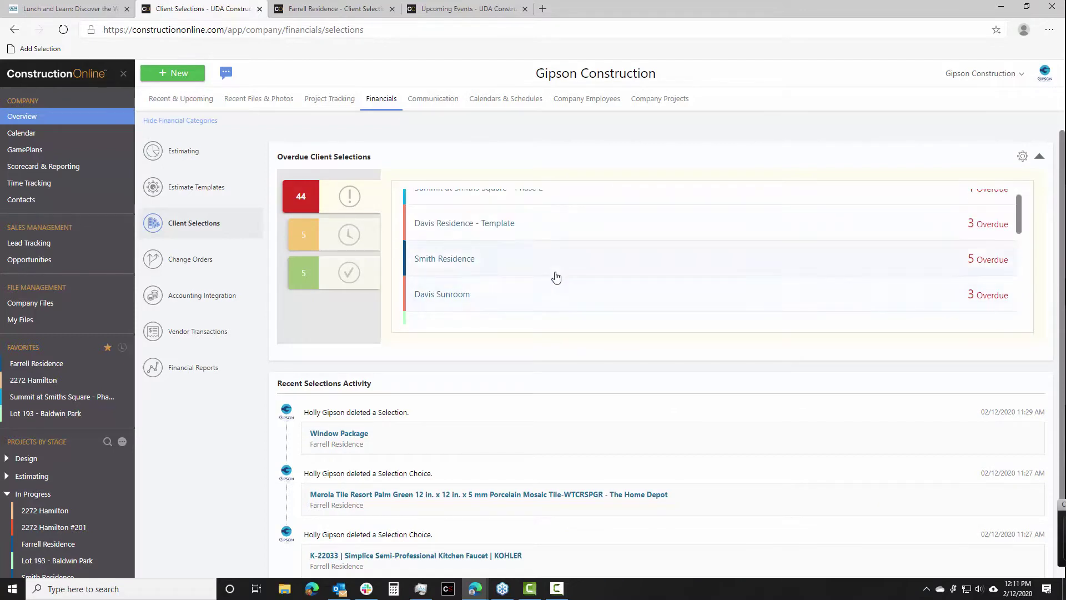
scroll(556, 277, "up", 1)
scroll(555, 277, "down", 15)
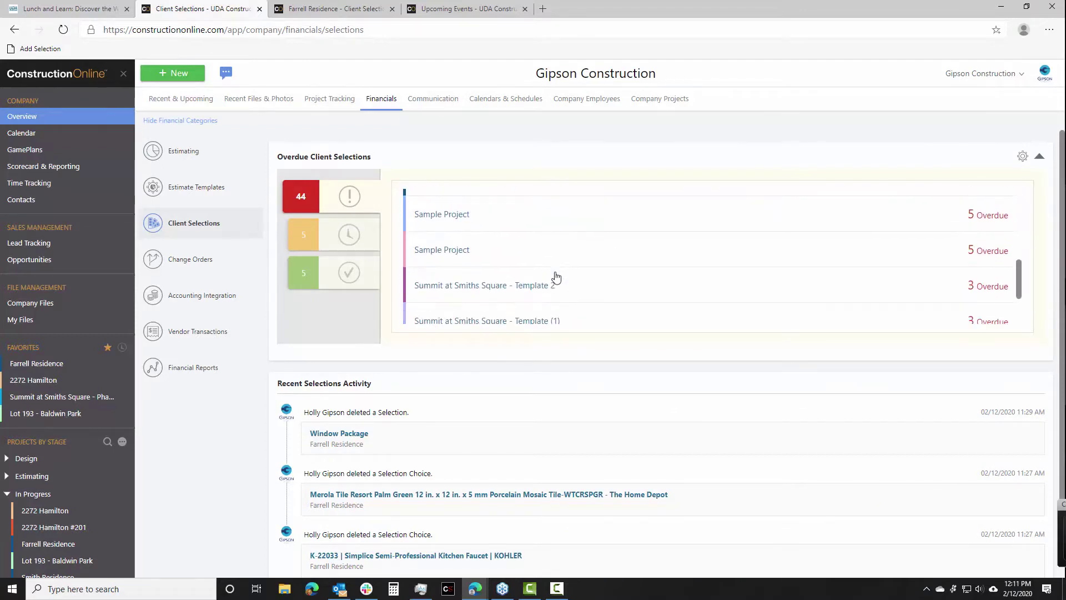
scroll(556, 277, "up", 15)
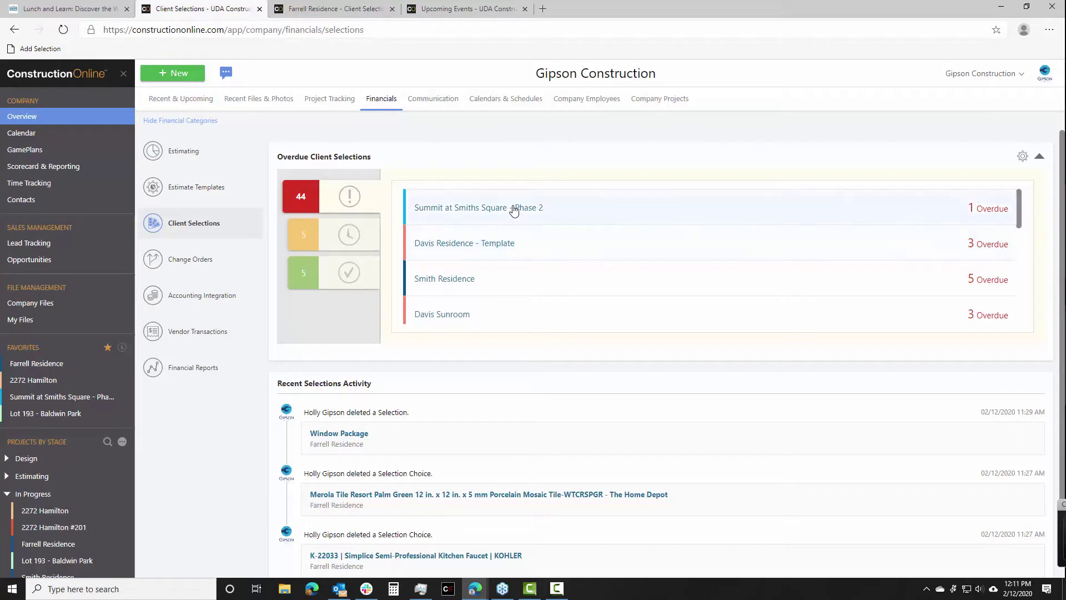
scroll(547, 256, "down", 5)
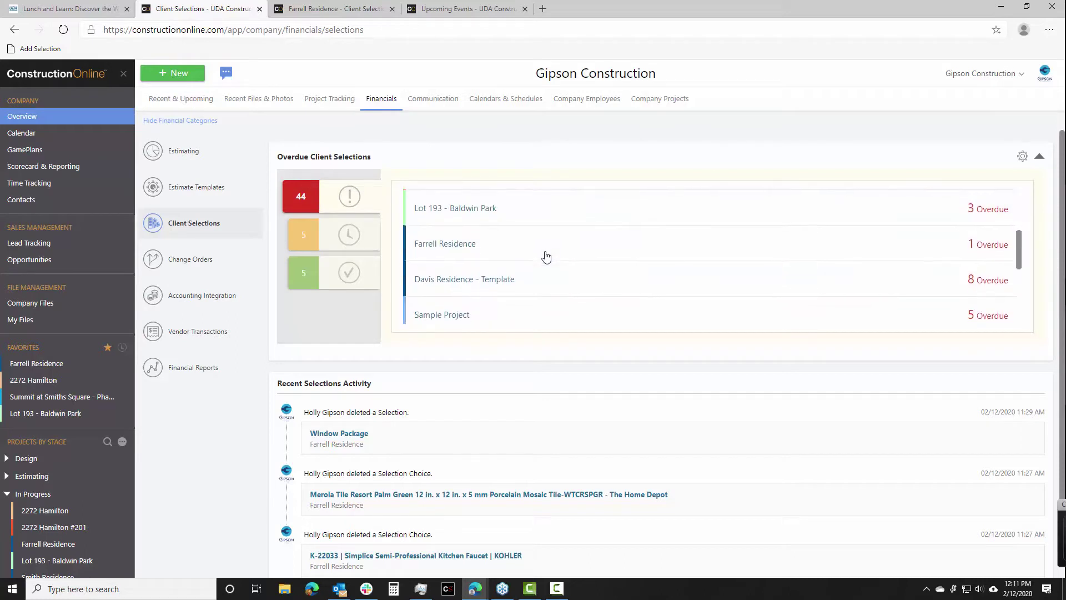
- Show the upcoming client selections, open the Farrell Residence project from them, and review its allowance chart and pending selections
left_click(305, 235)
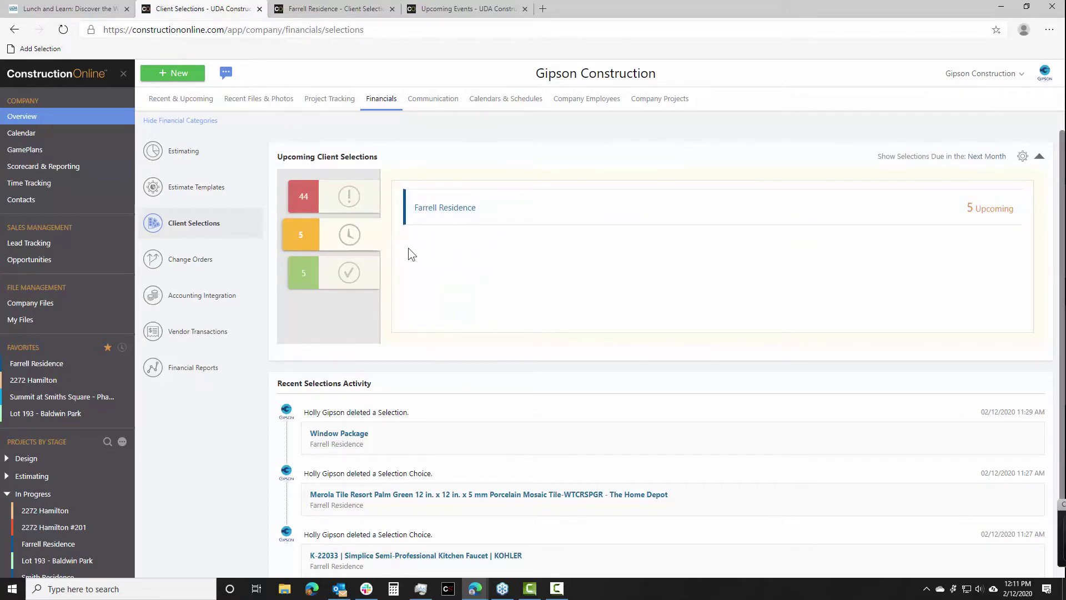
left_click(446, 207)
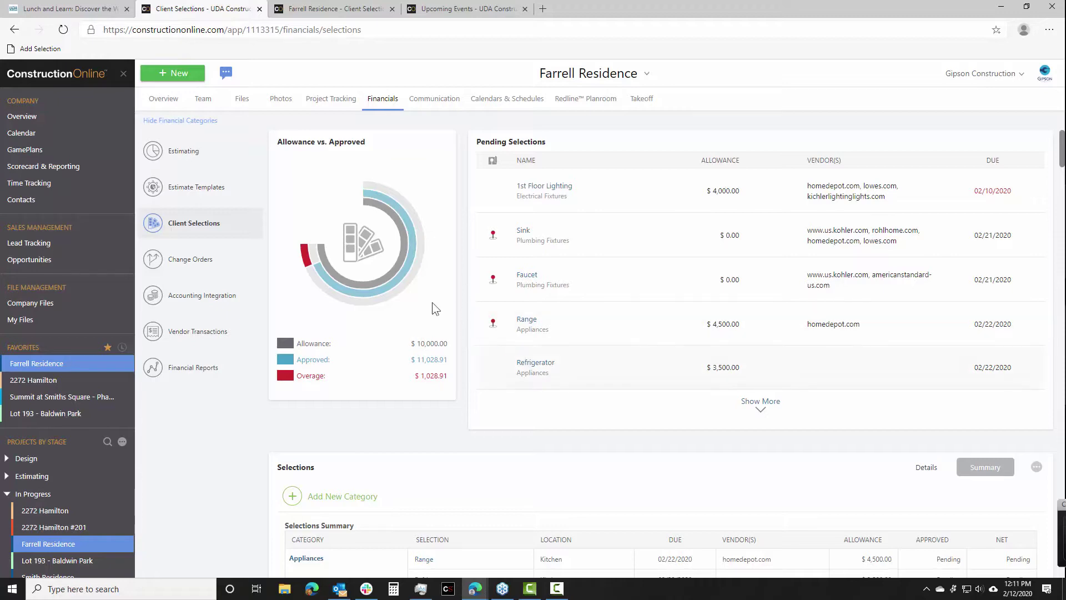
scroll(410, 392, "down", 1)
scroll(410, 392, "down", 2)
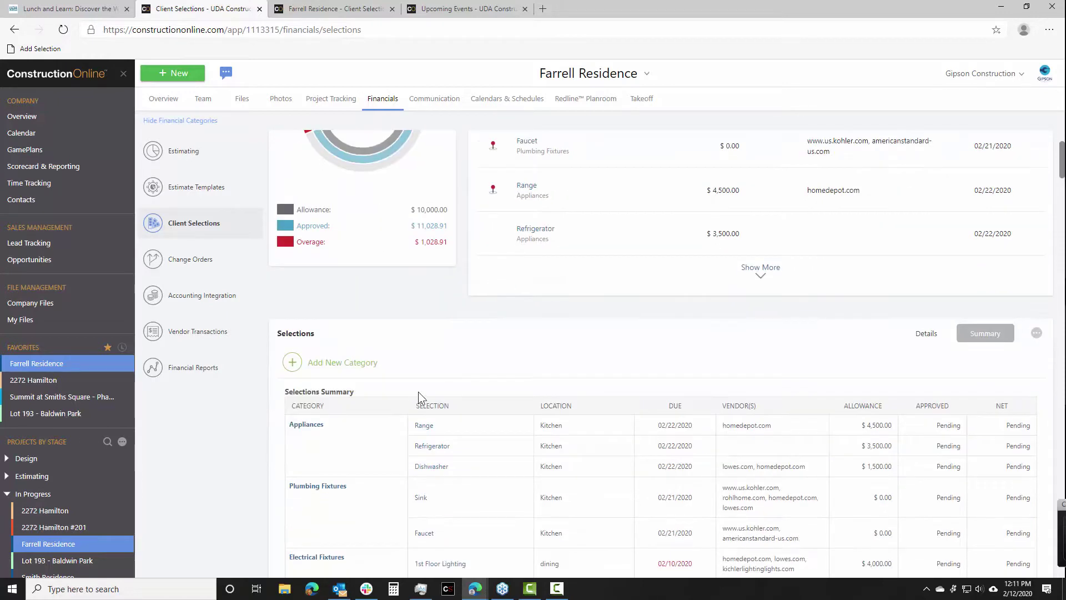
scroll(418, 392, "up", 3)
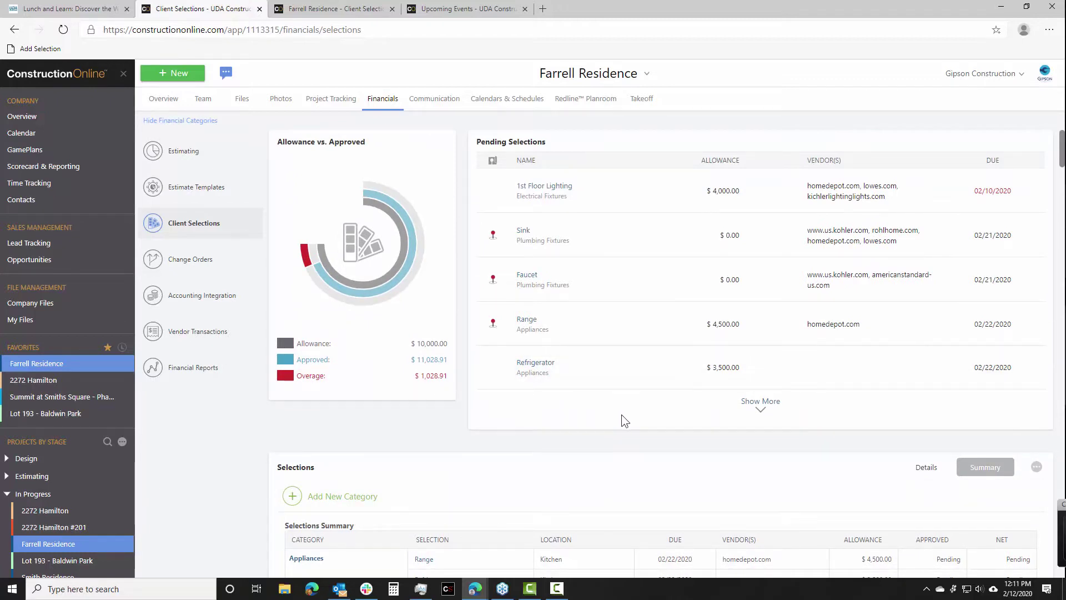
- Examine the Farrell Residence selections summary for each category's locations, due dates, vendors, allowances and approved amounts
scroll(709, 422, "down", 3)
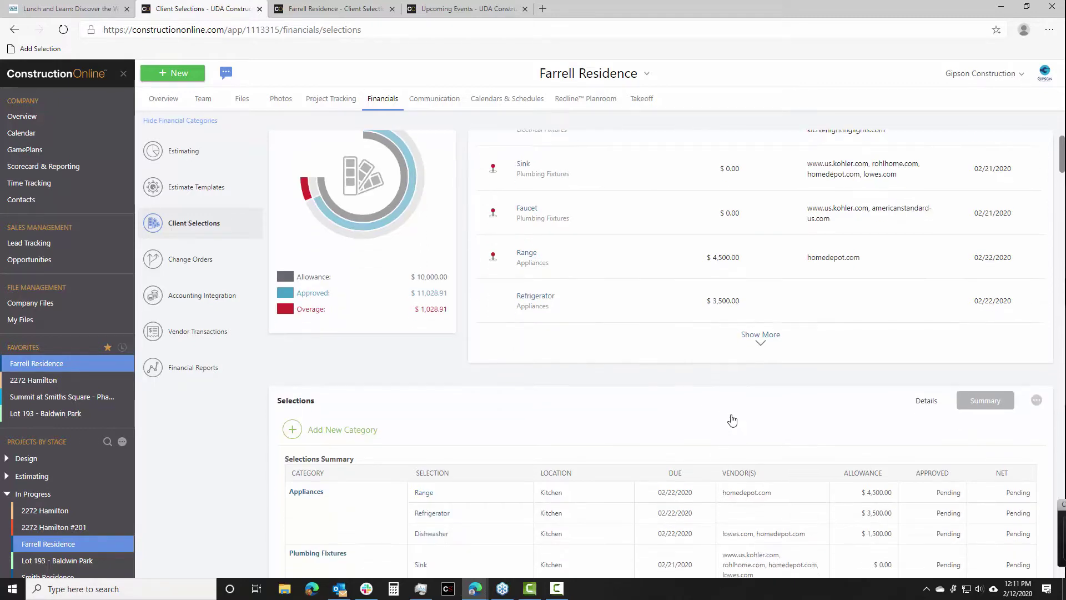
scroll(745, 398, "down", 3)
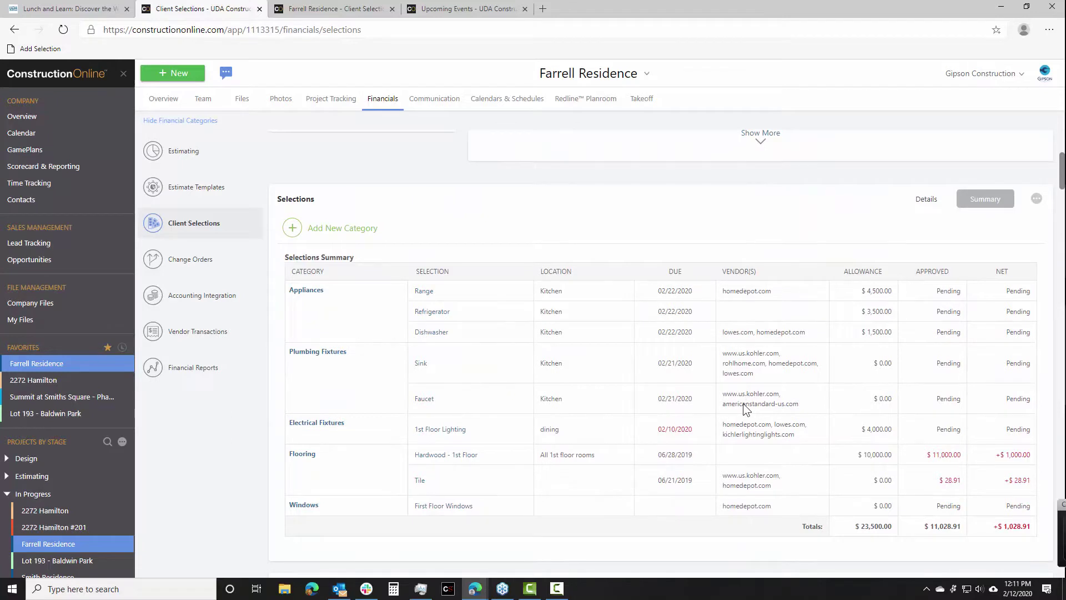
scroll(742, 403, "down", 1)
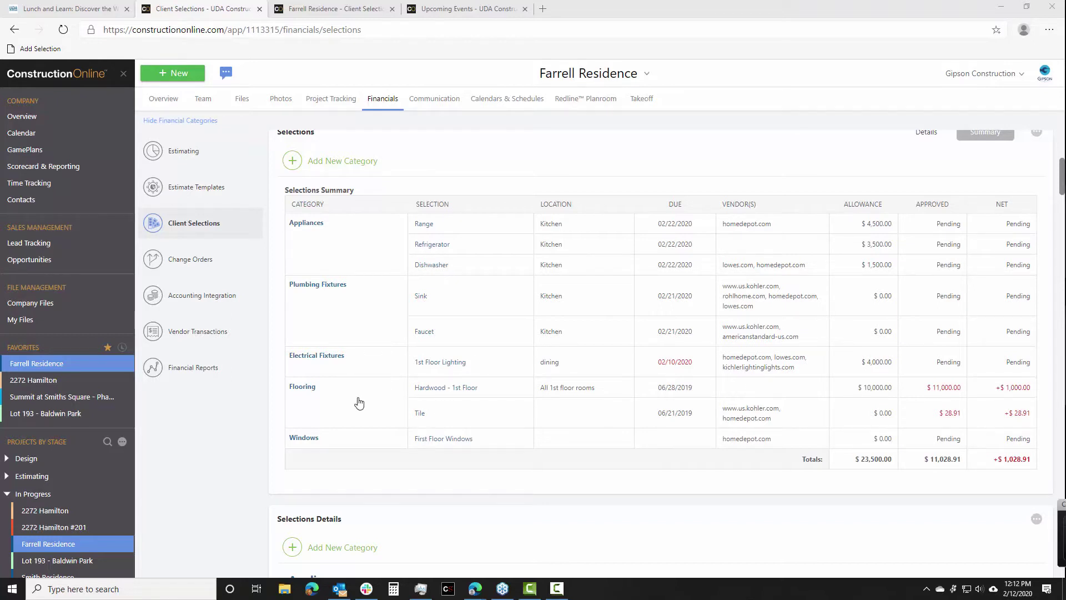
scroll(367, 388, "down", 2)
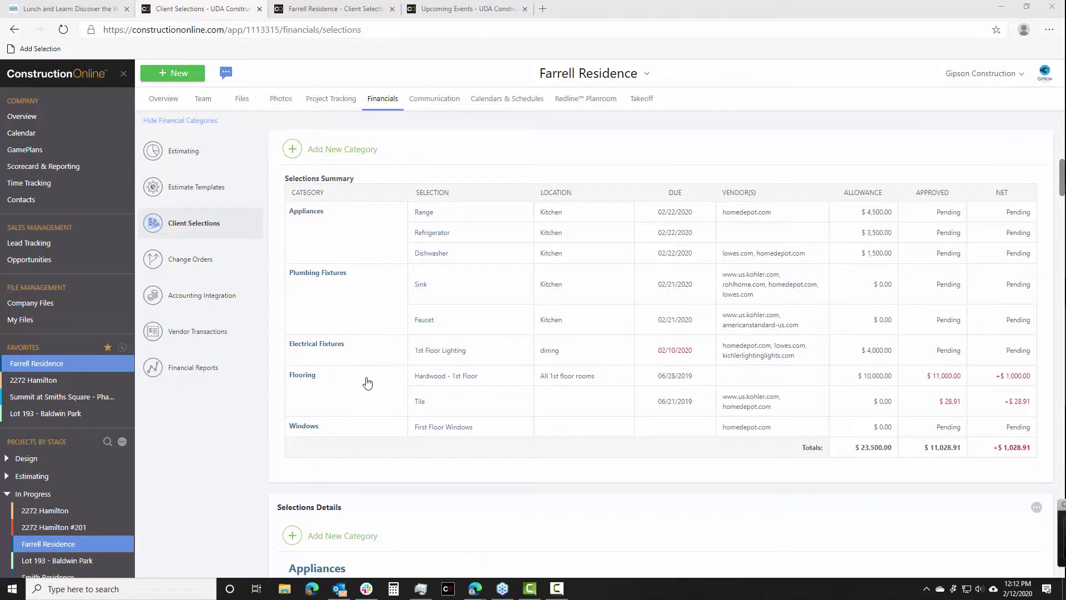
scroll(366, 383, "up", 3)
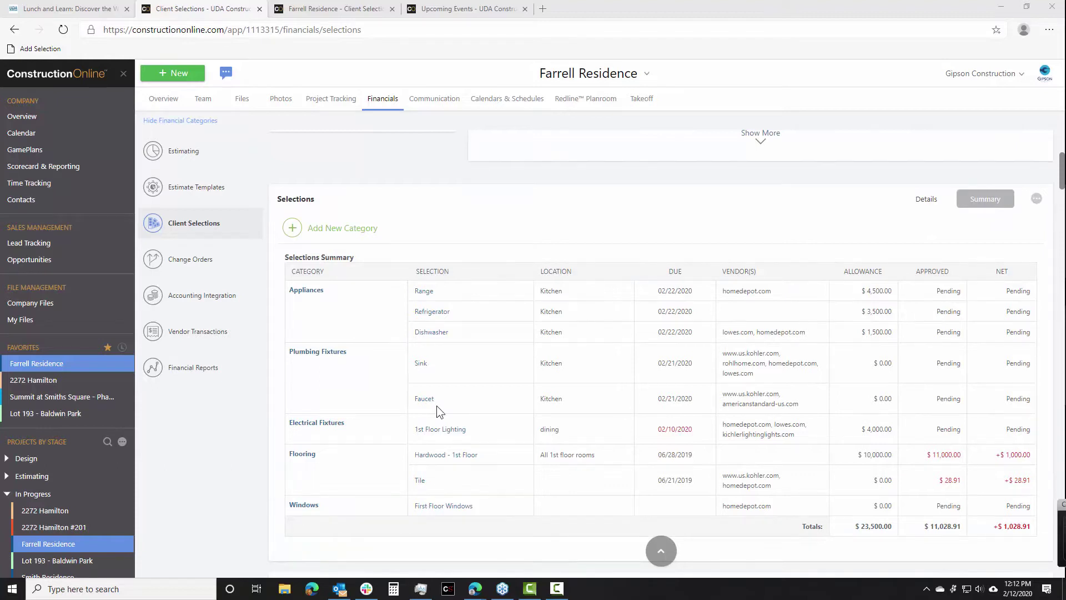
- Add a selection category named Finishes under Selections Details and open its section from the selections summary
scroll(436, 405, "down", 2)
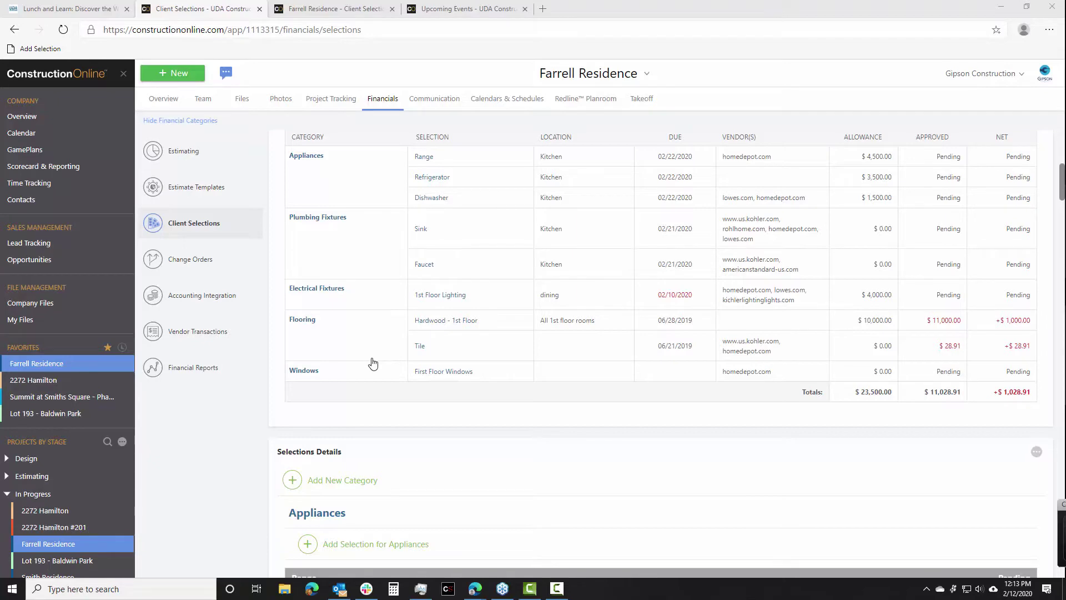
scroll(373, 364, "down", 1)
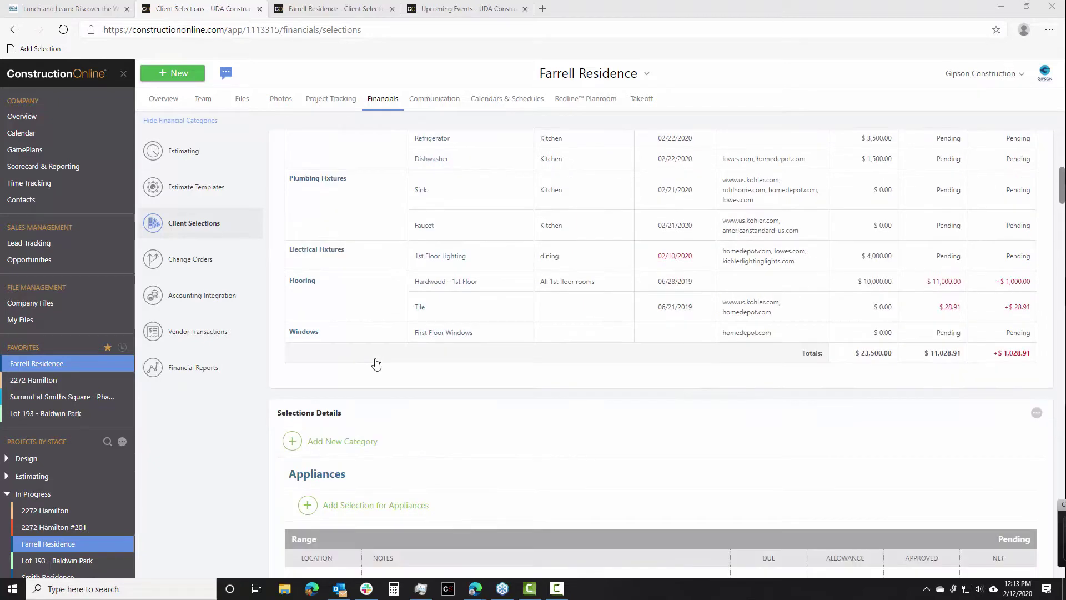
scroll(394, 403, "down", 2)
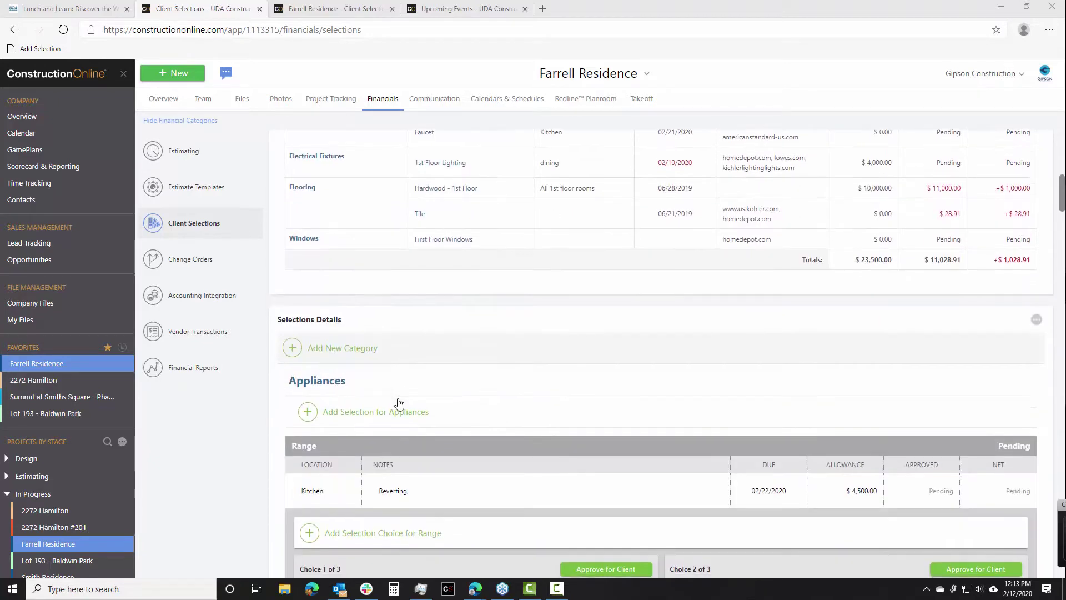
left_click(327, 283)
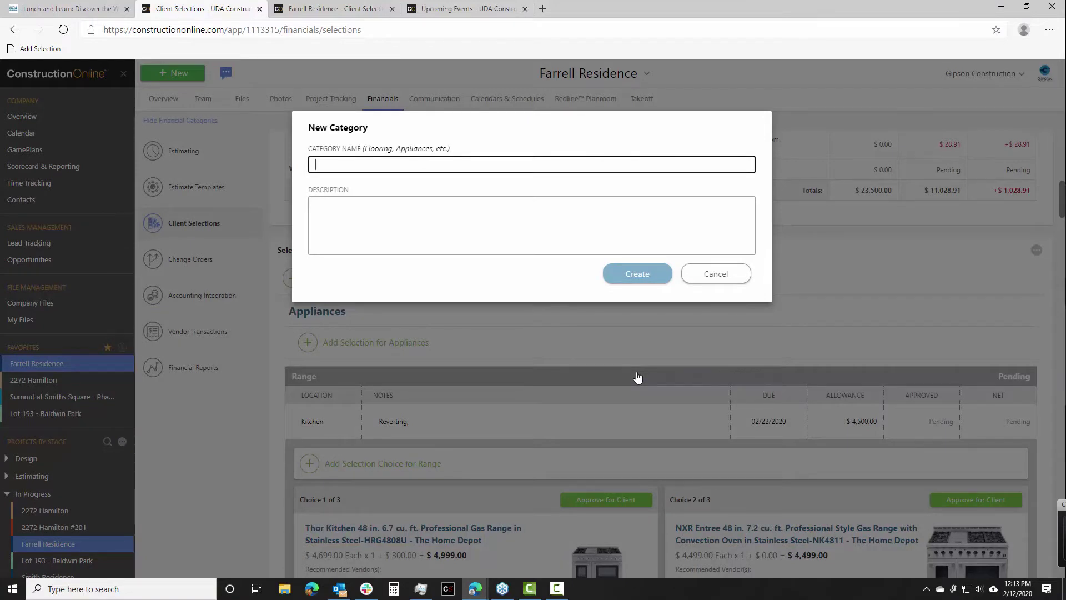
type("Finishes")
left_click(637, 274)
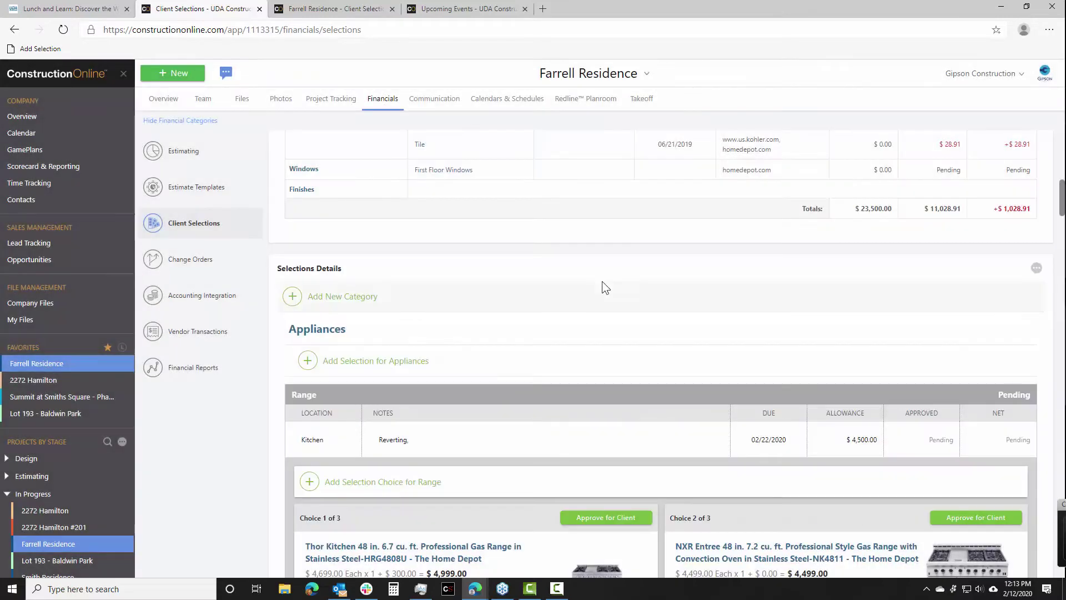
left_click(305, 191)
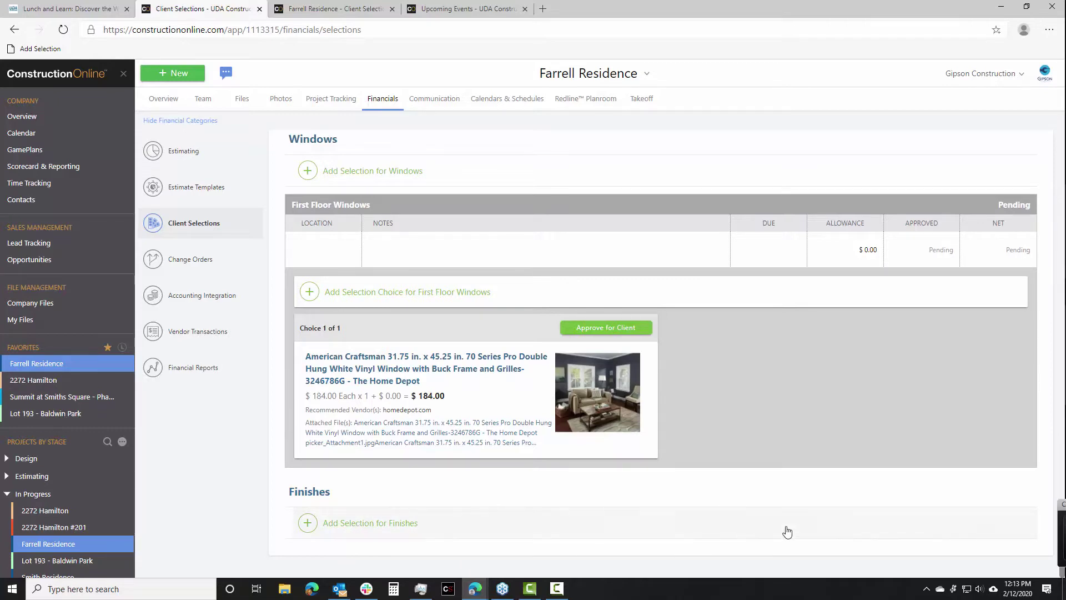
- Examine the selection details by category, focusing on the choices, prices and vendors for the Sink and Faucet under Plumbing Fixtures
scroll(1039, 450, "up", 8)
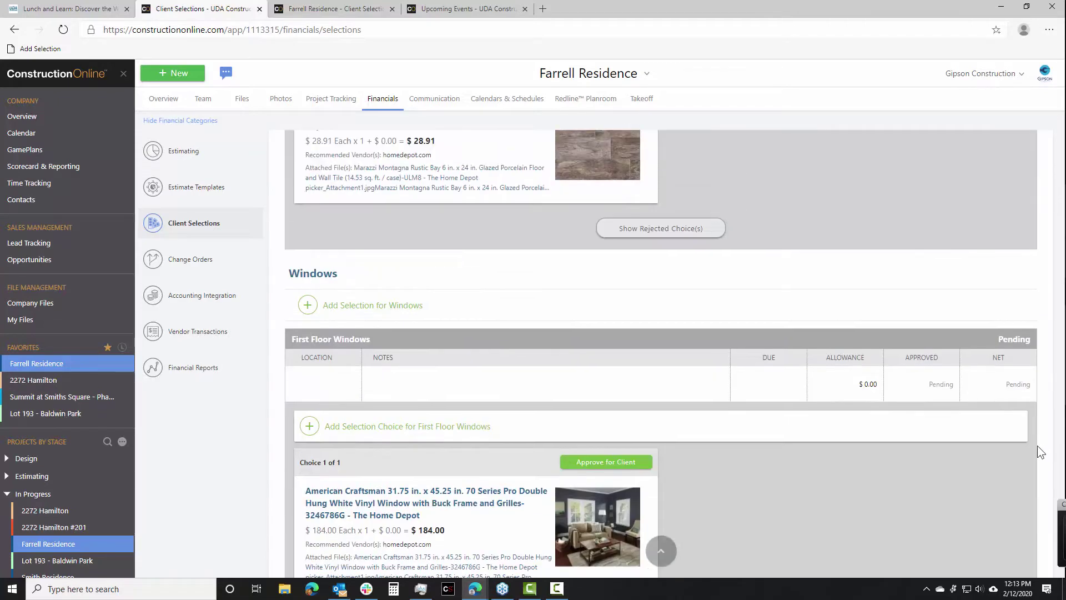
scroll(1037, 445, "up", 10)
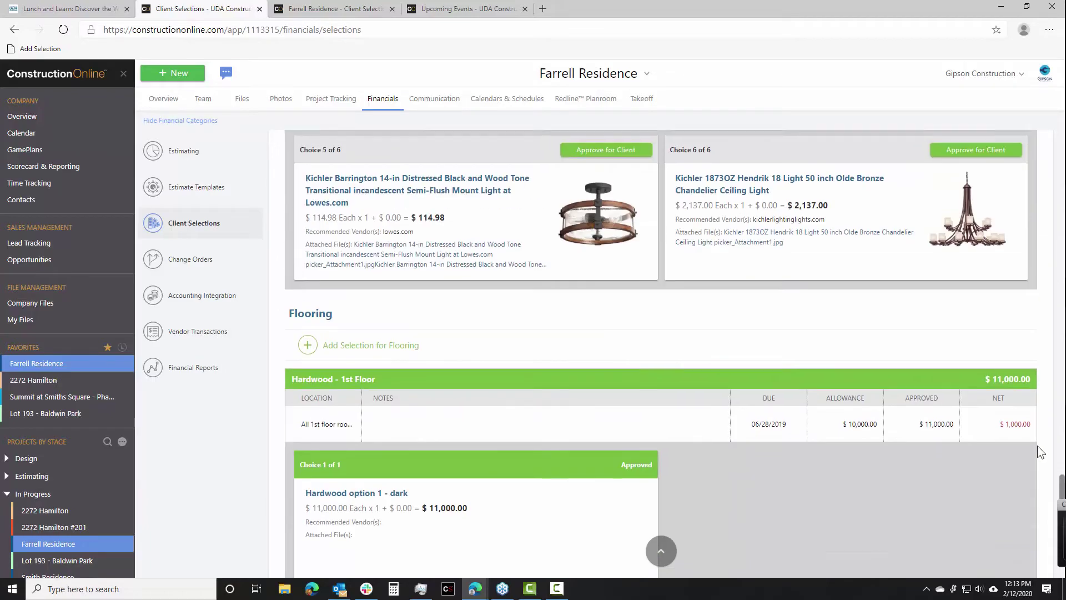
scroll(1037, 445, "up", 12)
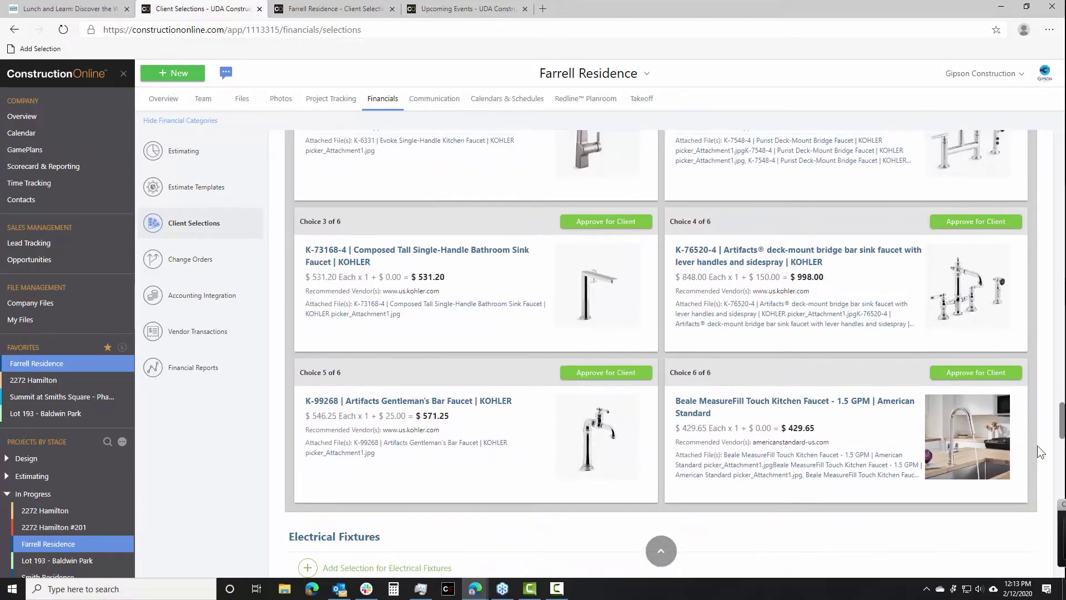
scroll(866, 333, "up", 10)
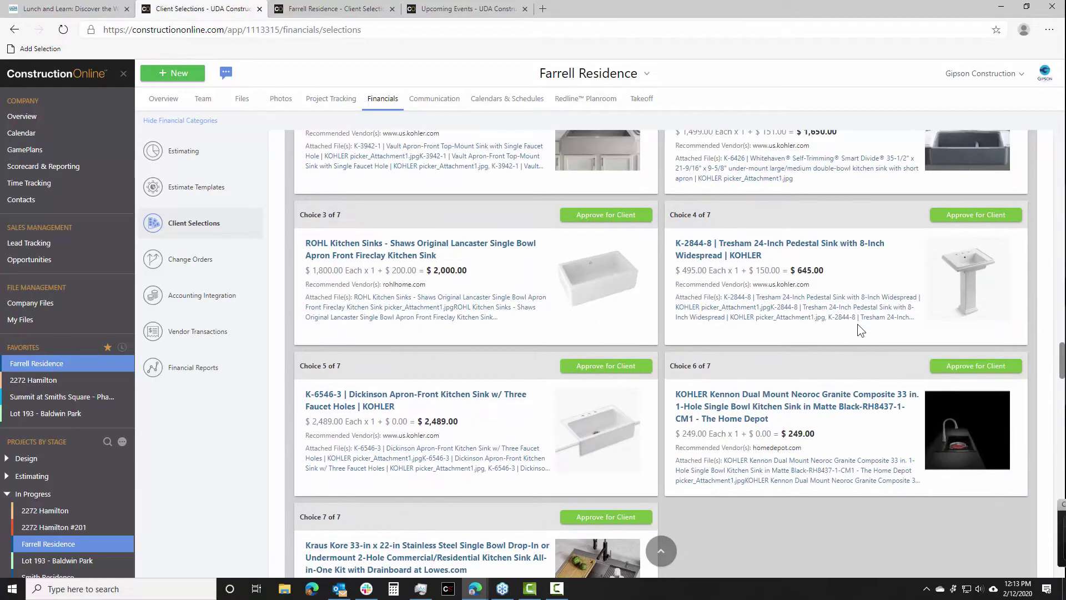
scroll(859, 329, "up", 8)
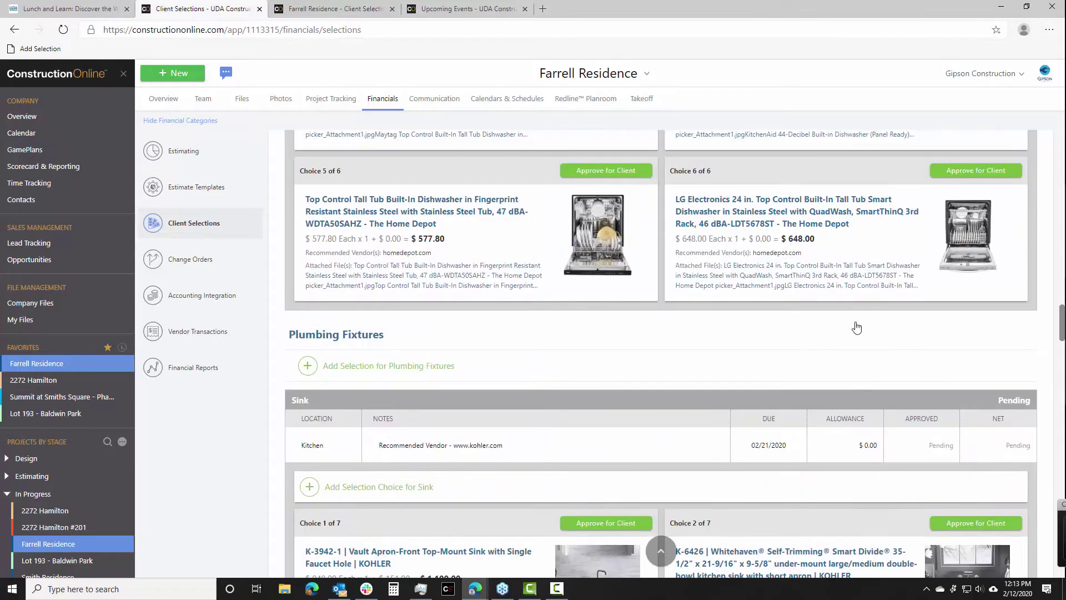
scroll(855, 321, "down", 5)
scroll(855, 321, "down", 3)
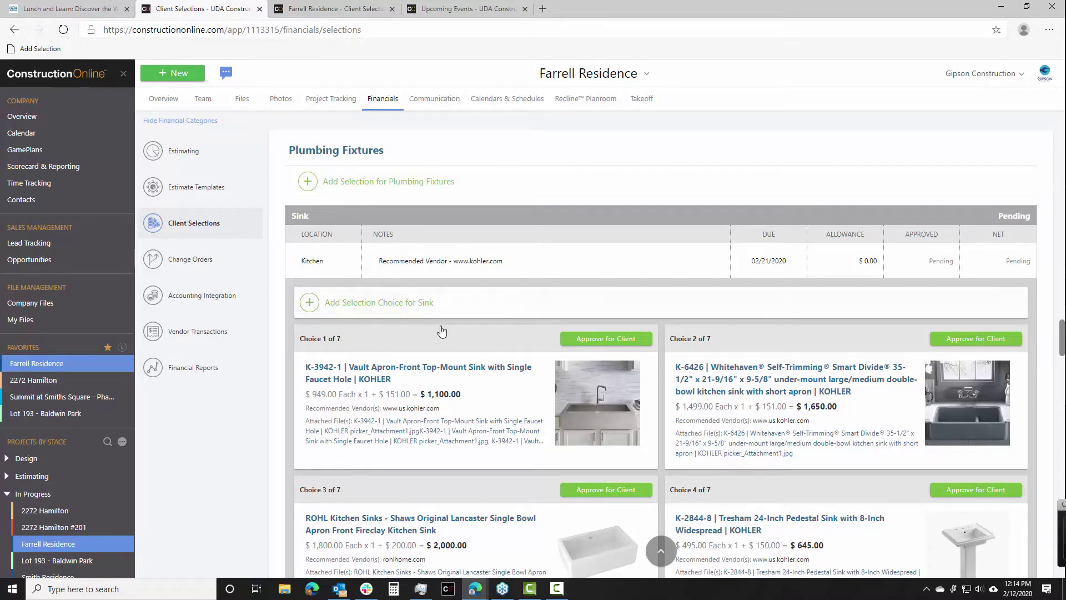
scroll(513, 352, "down", 1)
scroll(513, 351, "down", 2)
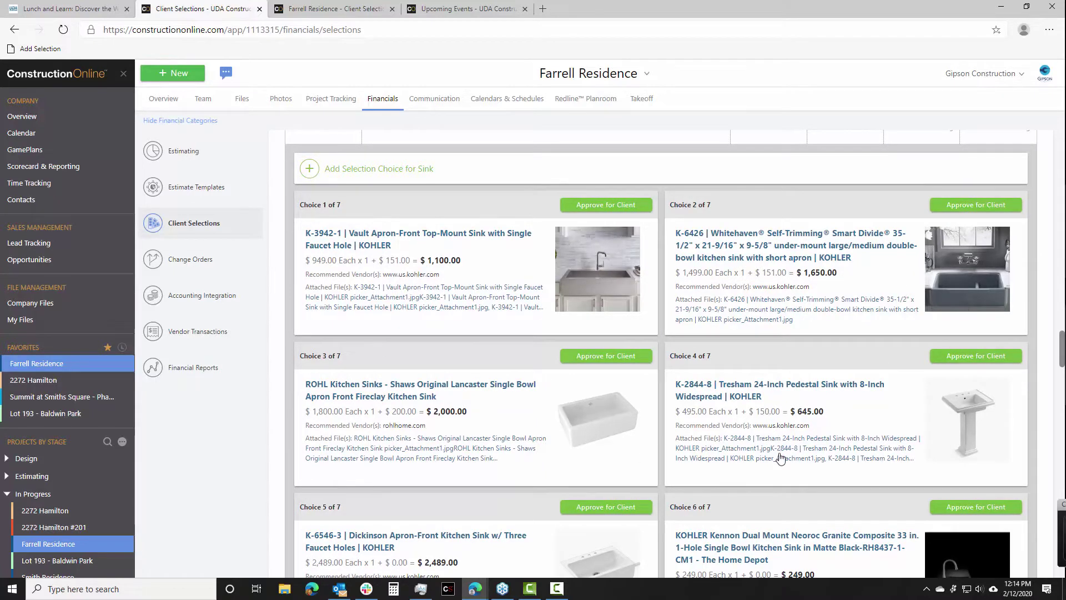
scroll(780, 454, "down", 2)
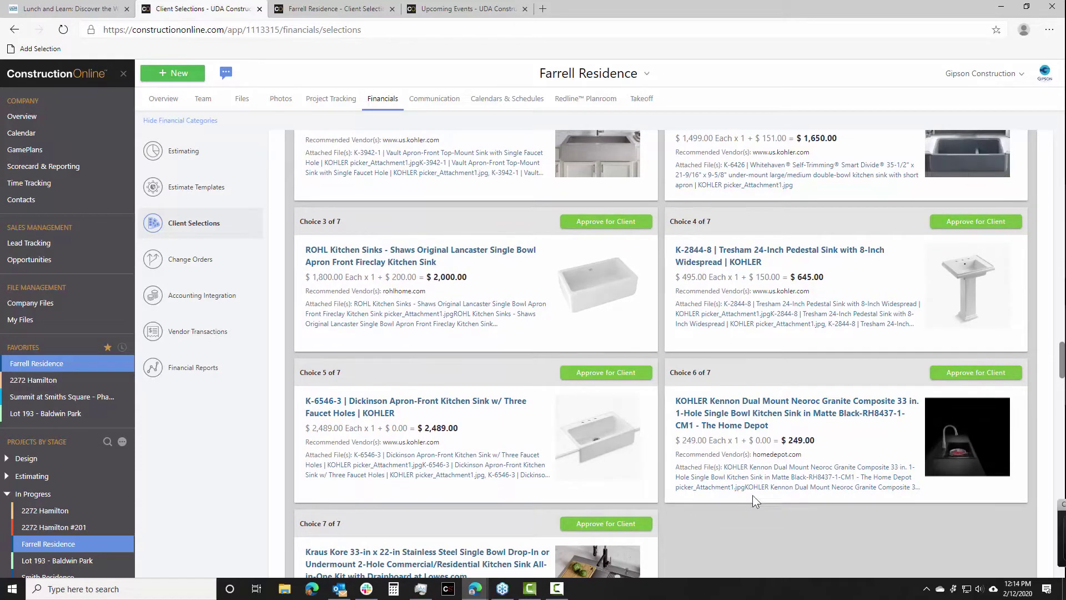
scroll(760, 479, "down", 7)
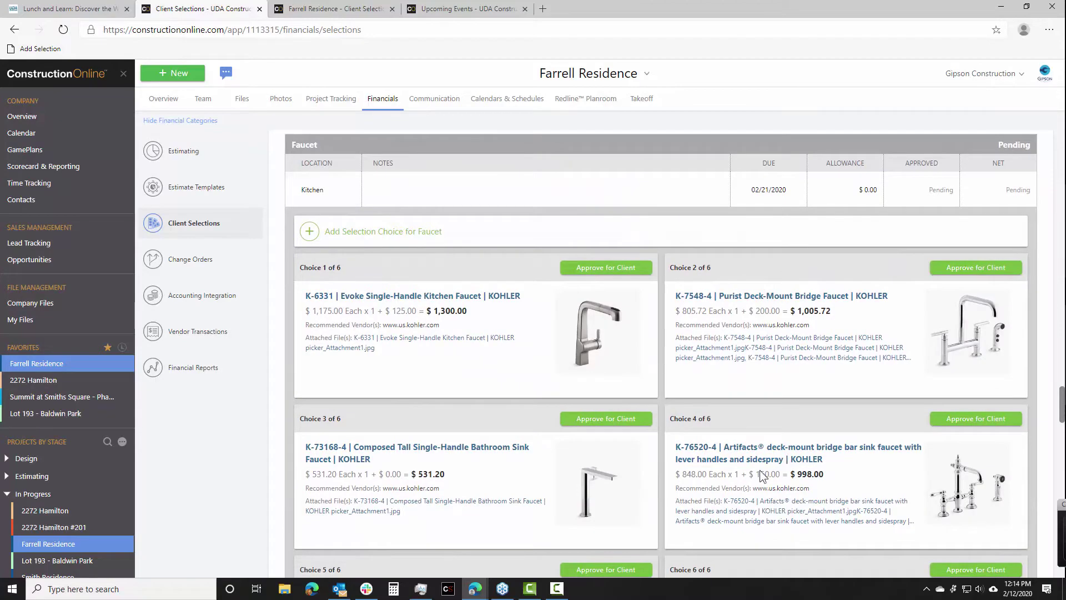
scroll(760, 476, "up", 7)
scroll(760, 476, "up", 6)
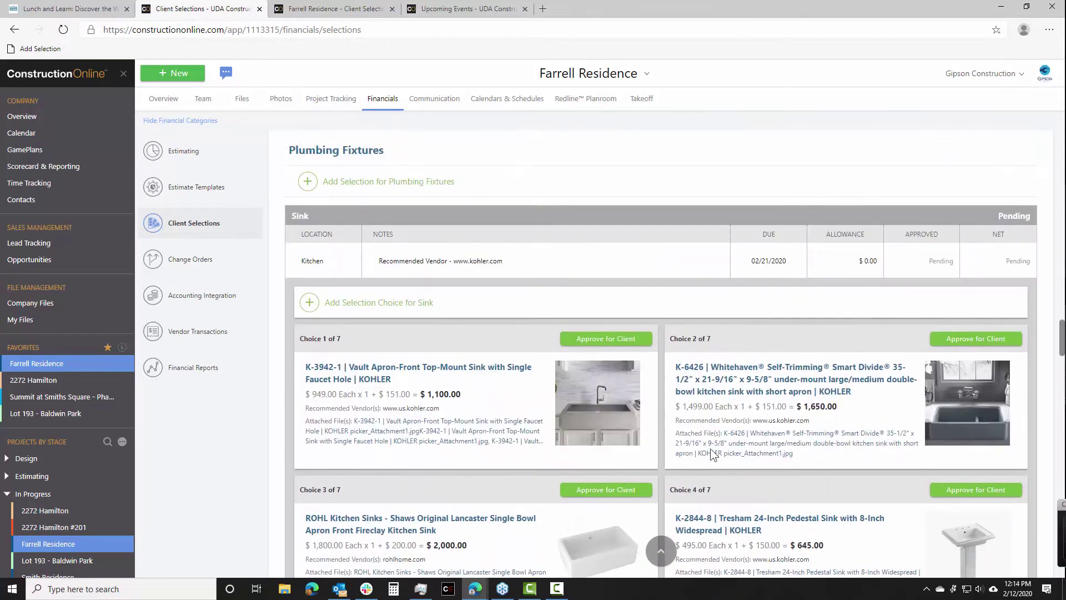
- Start a new Plumbing Fixtures selection named "Bathroom Sink - Master" with the location Master Bath
left_click(350, 183)
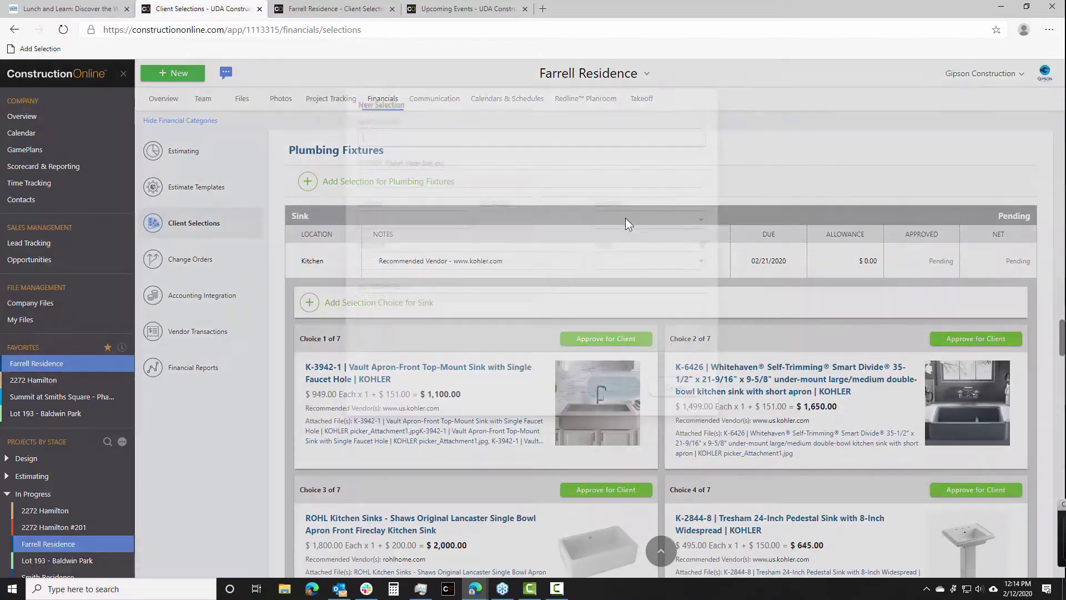
type("Bathroom")
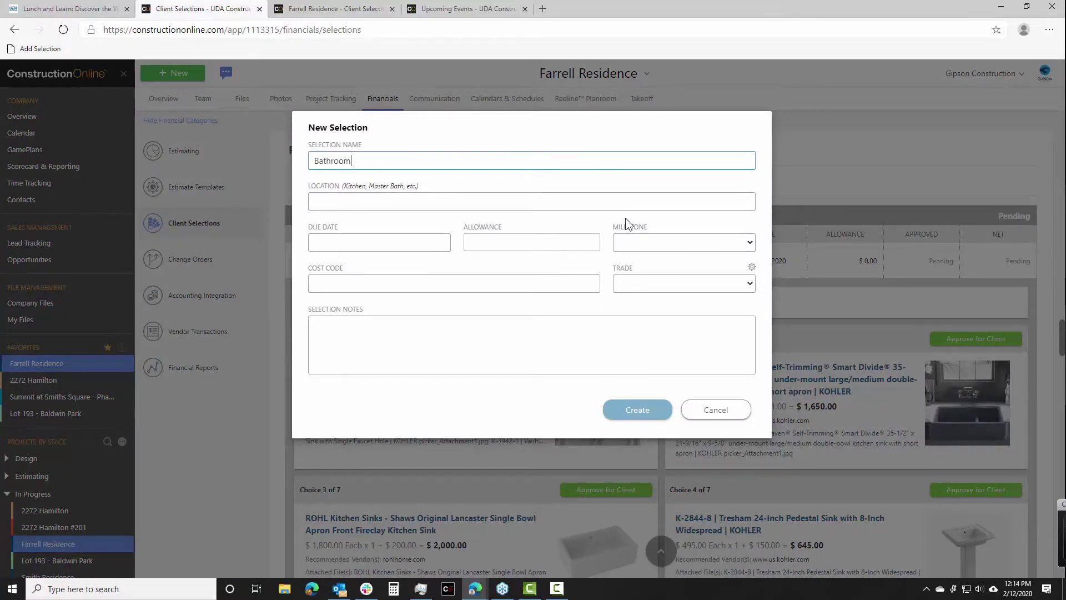
type(" Sink - Master")
key("Tab")
type("Mast")
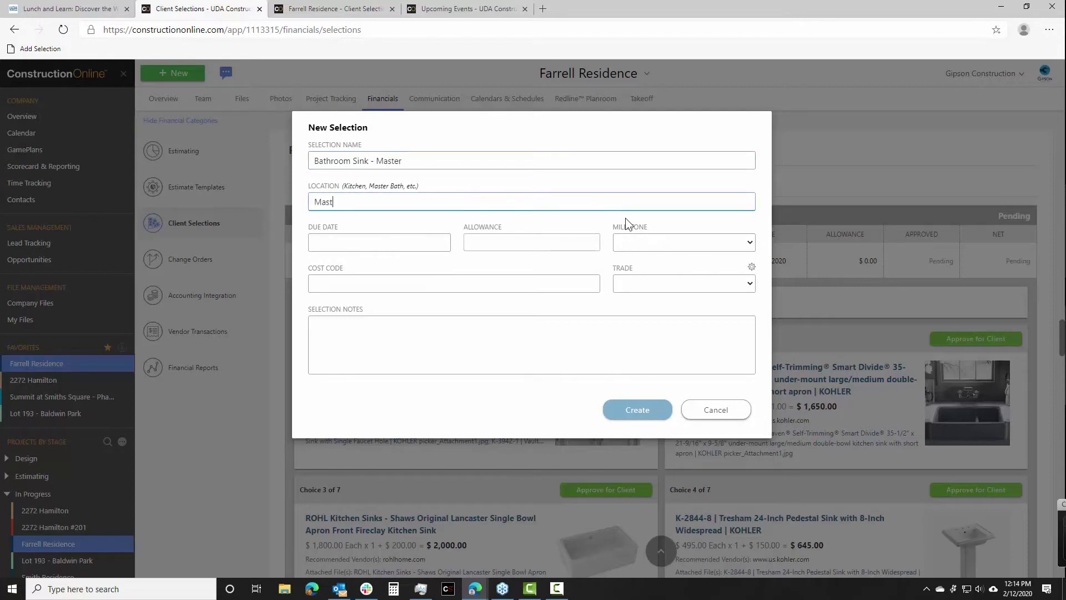
type("er Bath")
key("Tab")
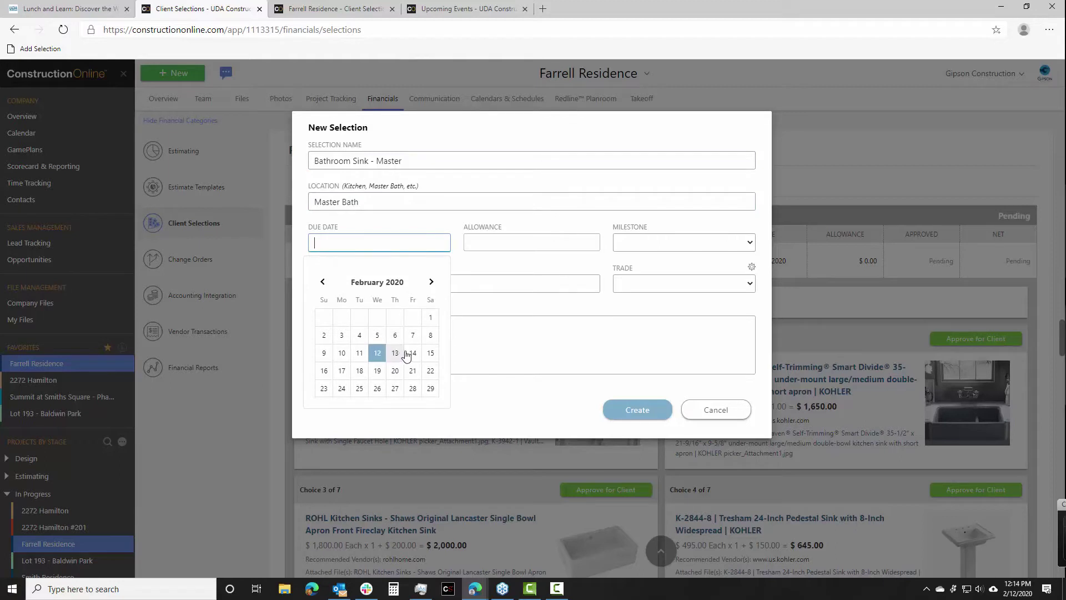
- Give the new selection a due date of 02/21/2020 and an allowance of $1,000.00, and create it
left_click(413, 372)
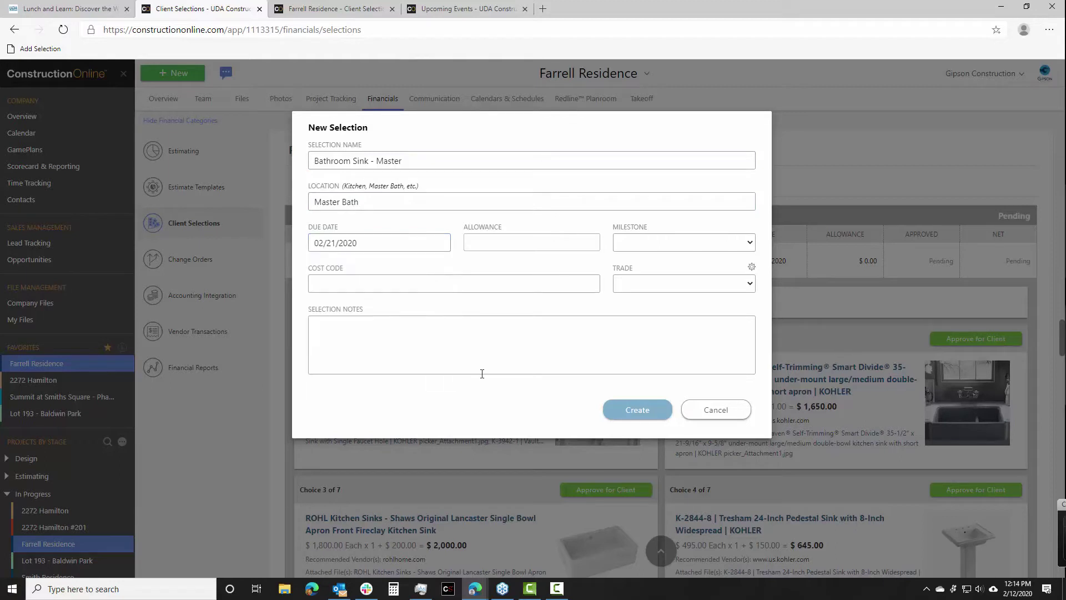
left_click(494, 242)
type("1000")
key("Tab")
left_click(634, 408)
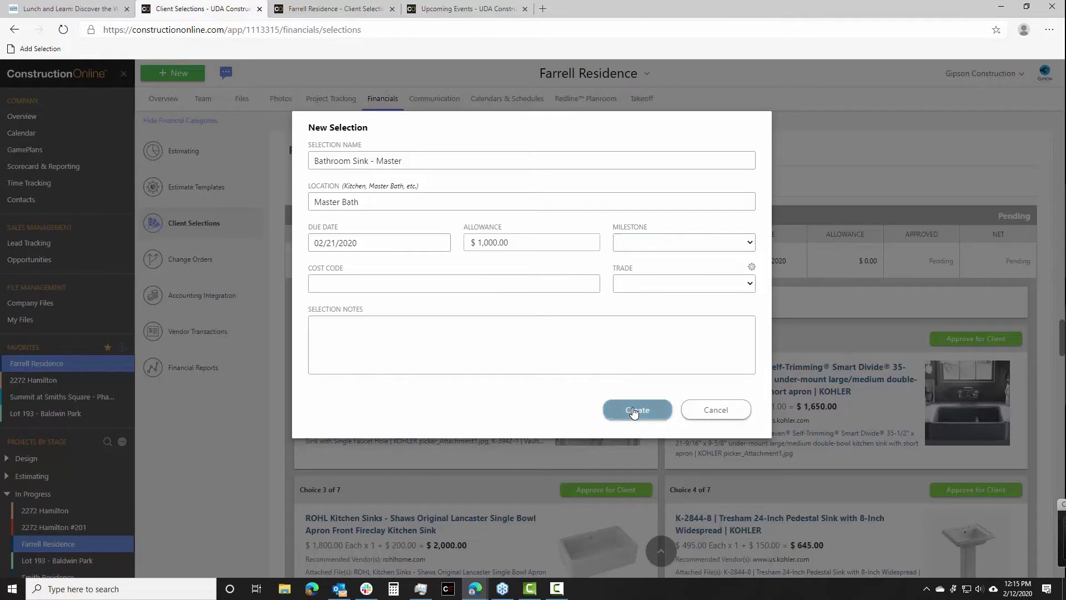
left_click_drag(634, 411, 671, 398)
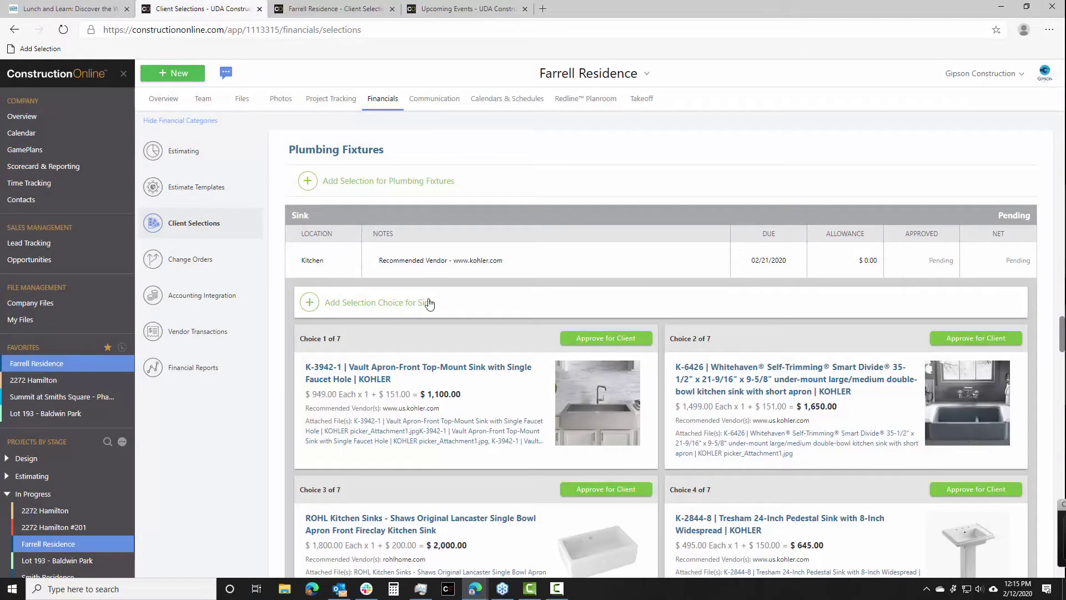
- Open the Bathroom Sink - Master selection for editing and show the calendar for its due date
scroll(450, 312, "down", 15)
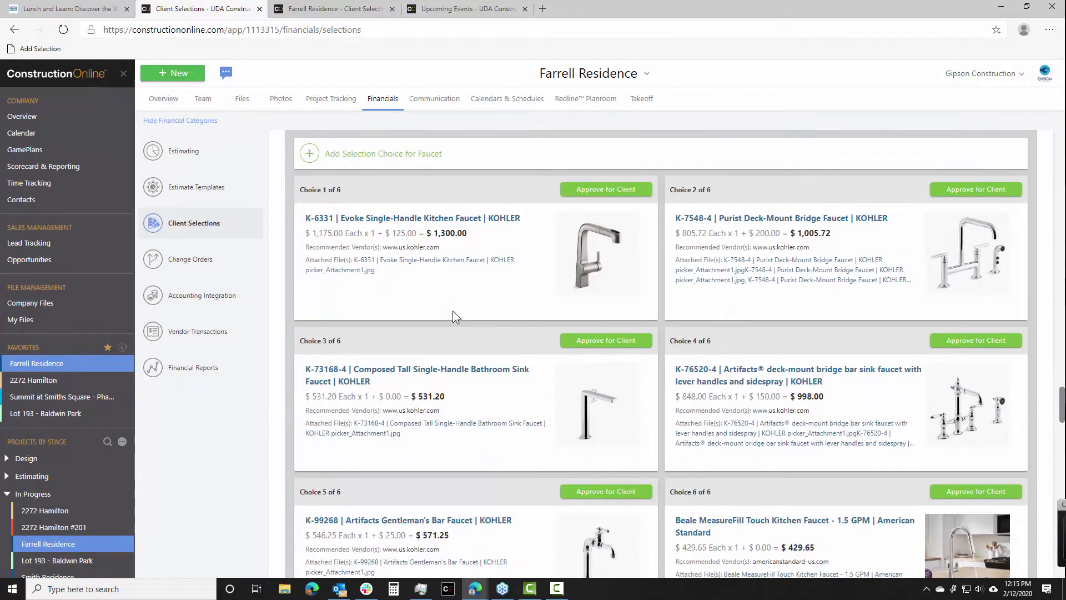
scroll(451, 311, "down", 7)
left_click(387, 261)
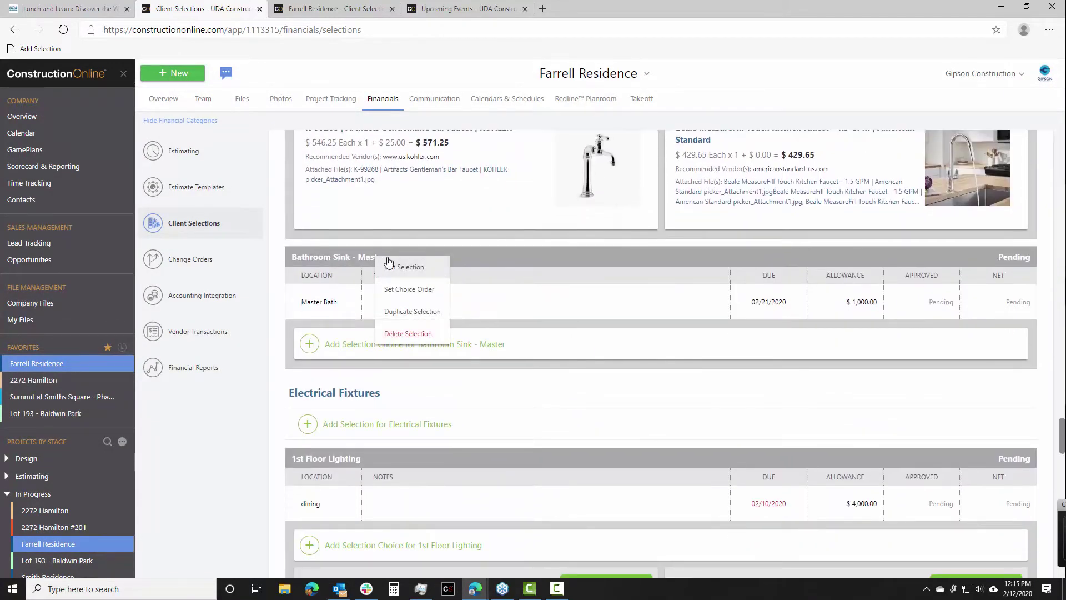
left_click(416, 268)
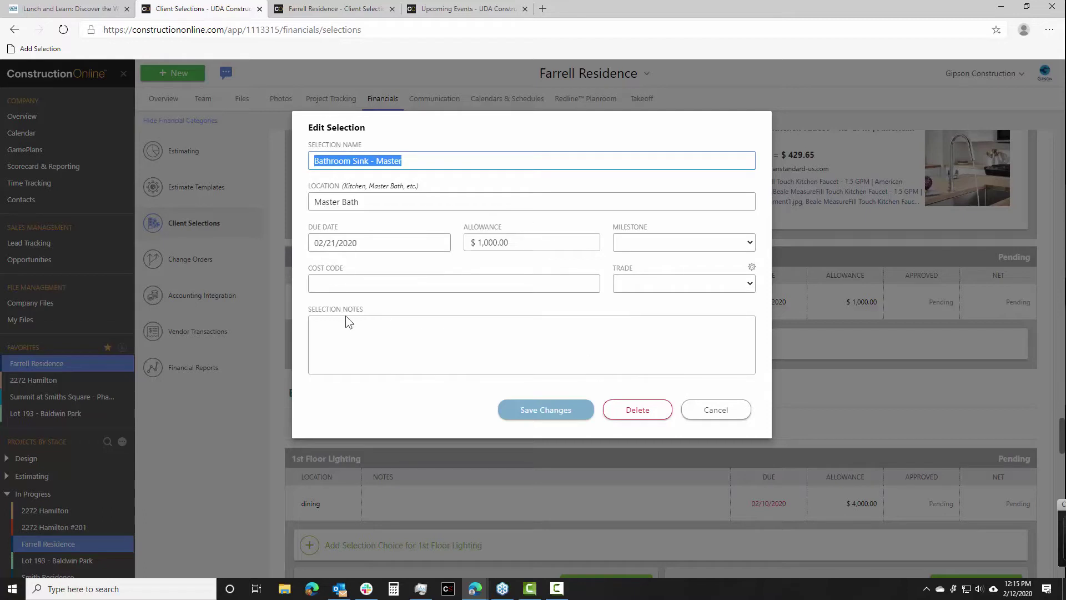
left_click(361, 248)
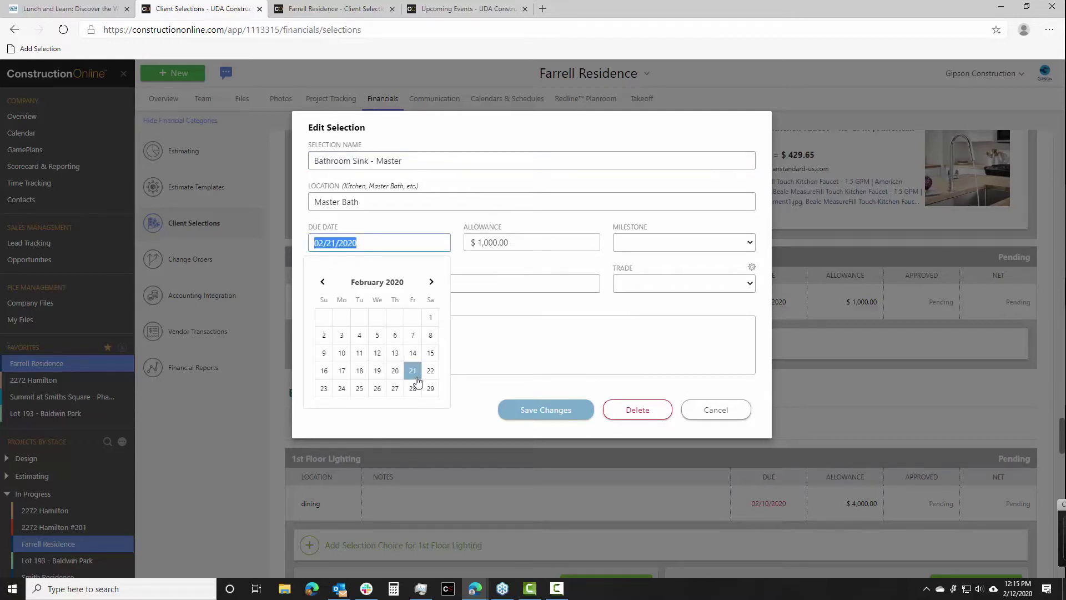
- Link the Bathroom Sink - Master selection to the last Selections Due milestone in the list and save the changes
left_click(654, 251)
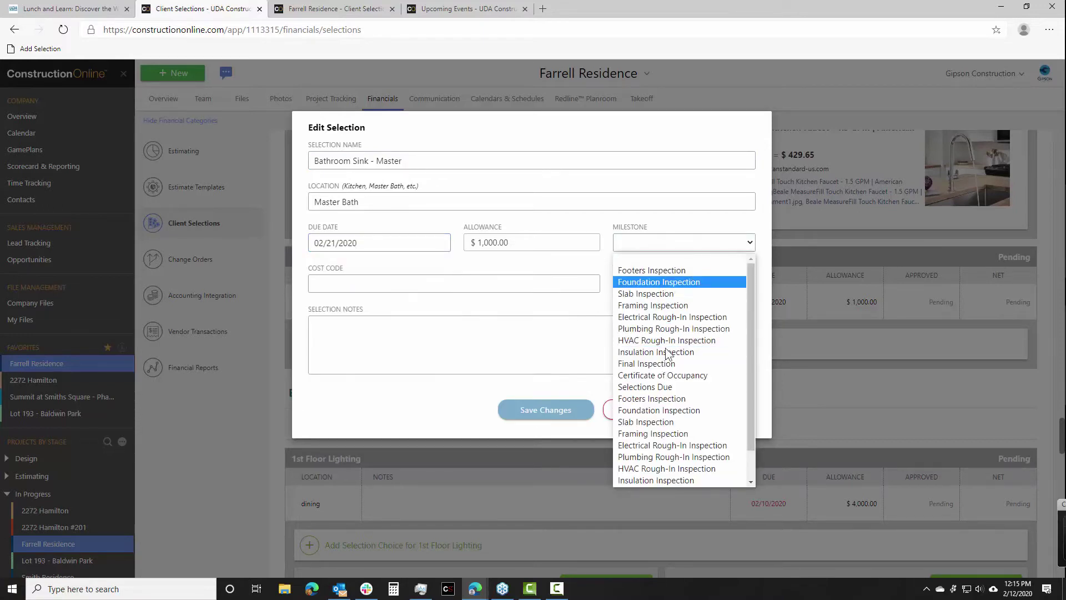
scroll(680, 396, "down", 2)
scroll(681, 458, "up", 2)
scroll(672, 415, "down", 2)
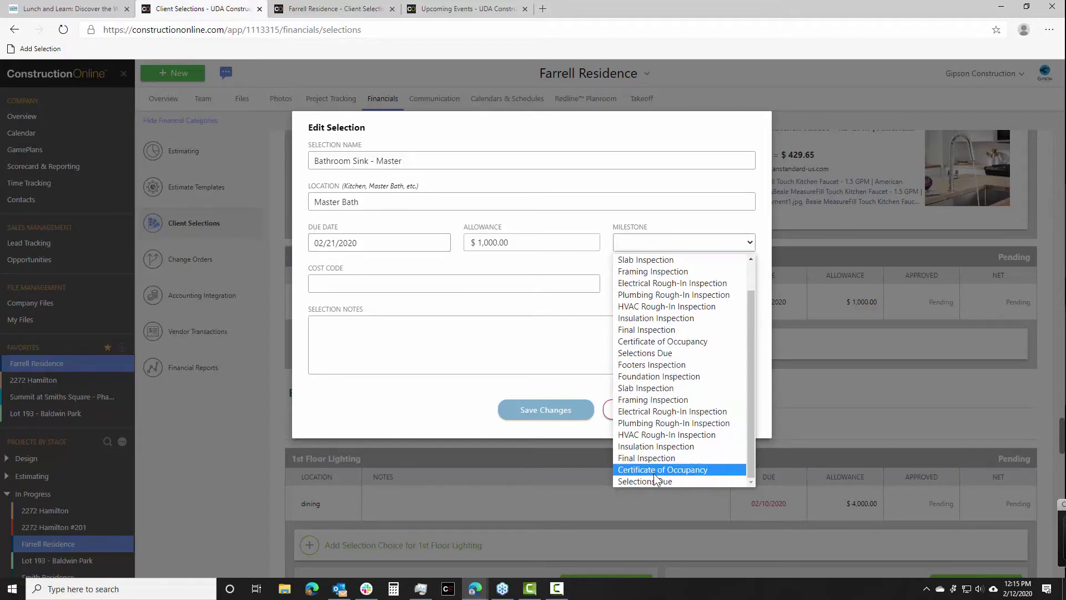
scroll(653, 327, "up", 1)
scroll(653, 327, "up", 1)
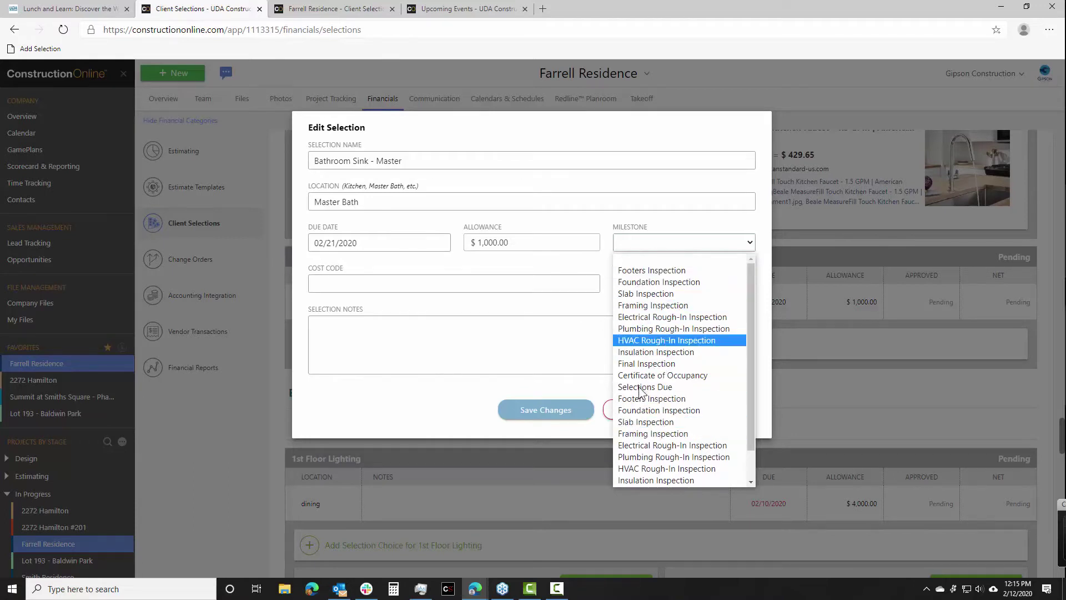
scroll(644, 393, "down", 1)
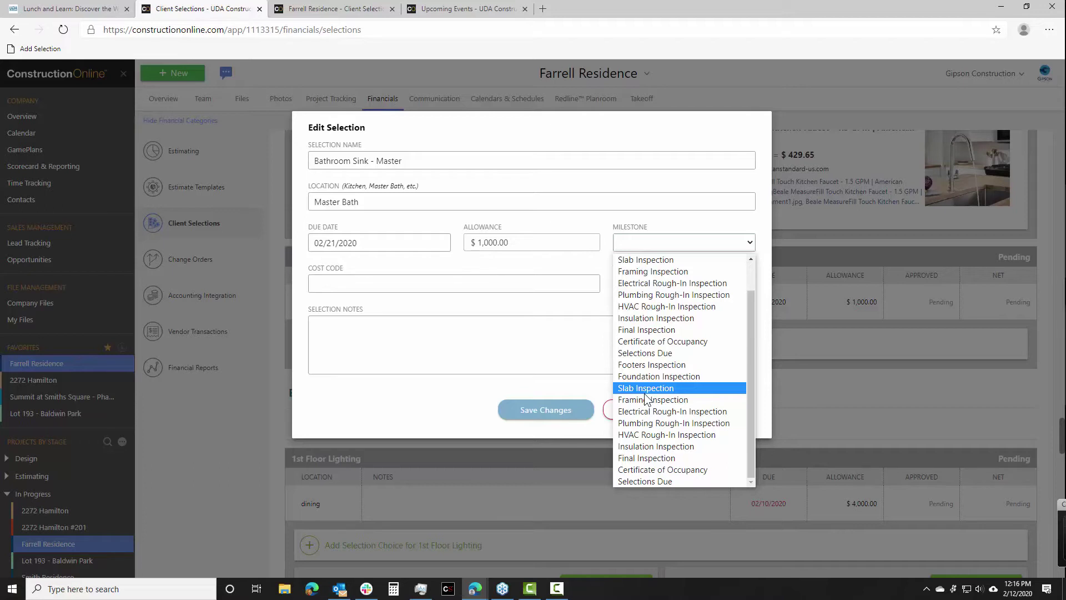
left_click(671, 481)
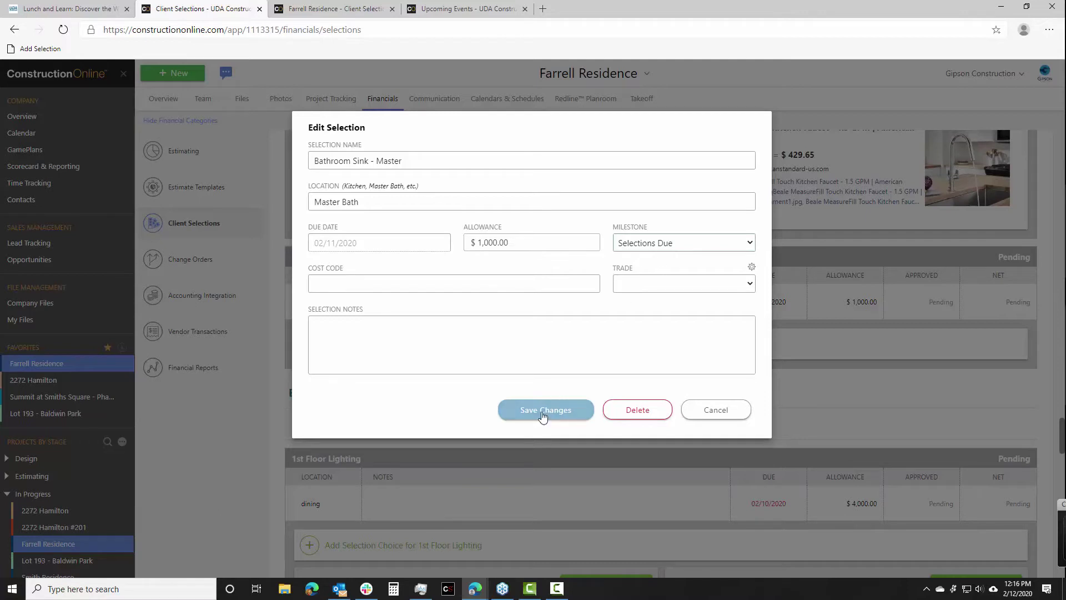
left_click(543, 413)
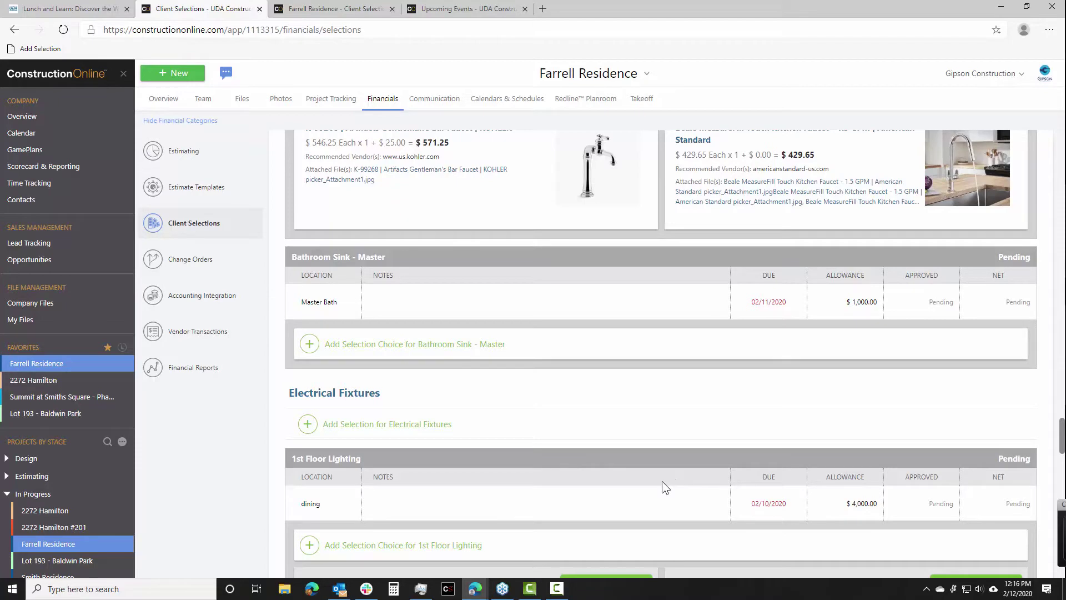
scroll(683, 480, "up", 6)
scroll(689, 478, "down", 5)
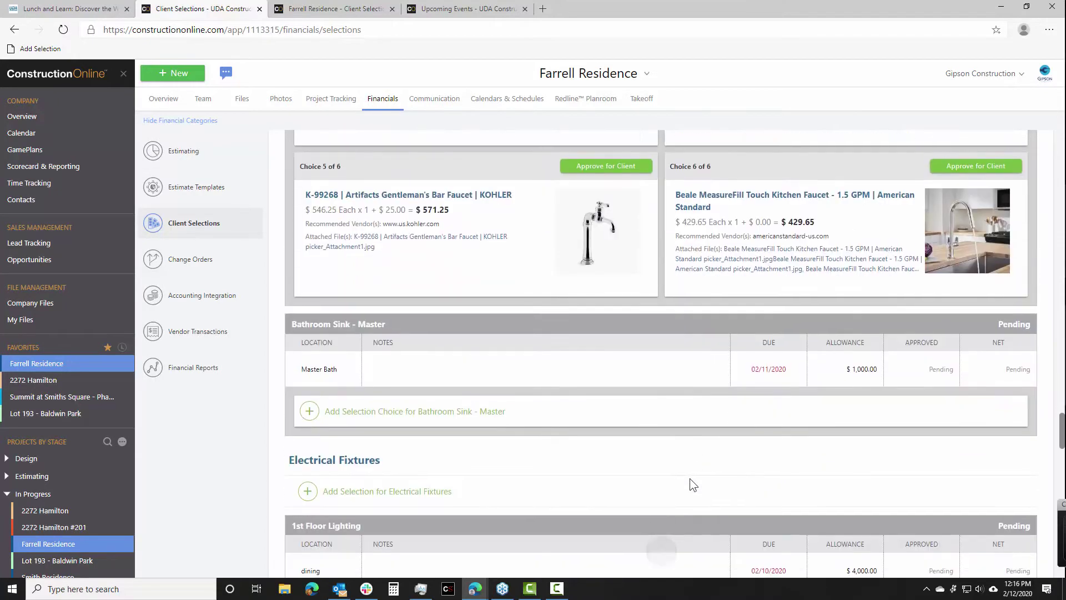
scroll(689, 478, "up", 2)
scroll(690, 478, "down", 5)
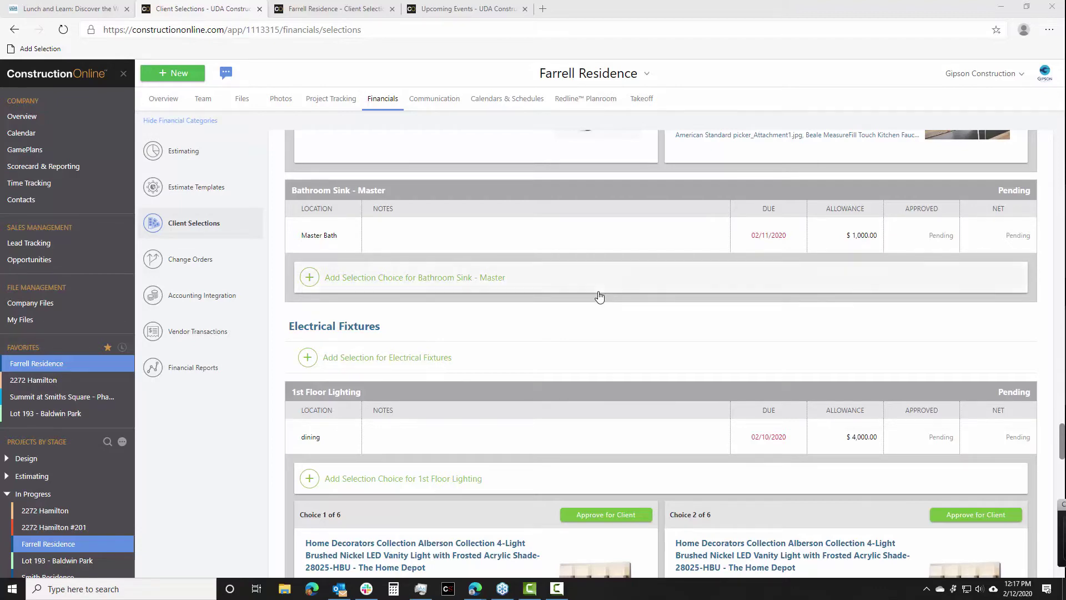
- Review the existing faucet choices, with their prices and pictures, under the Faucet selection
scroll(598, 294, "up", 5)
scroll(599, 296, "up", 3)
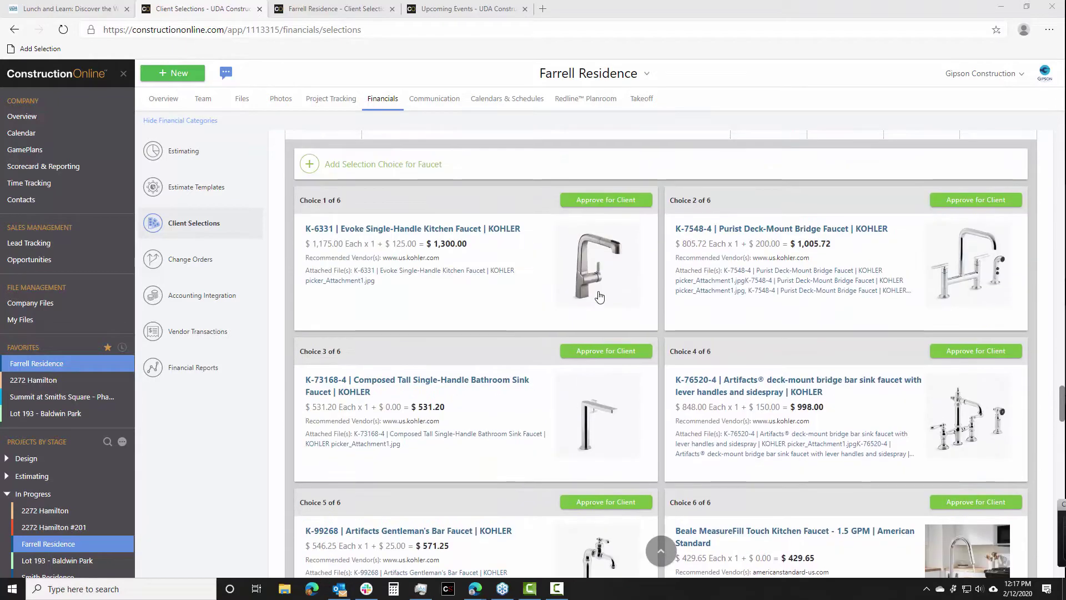
scroll(705, 285, "down", 1)
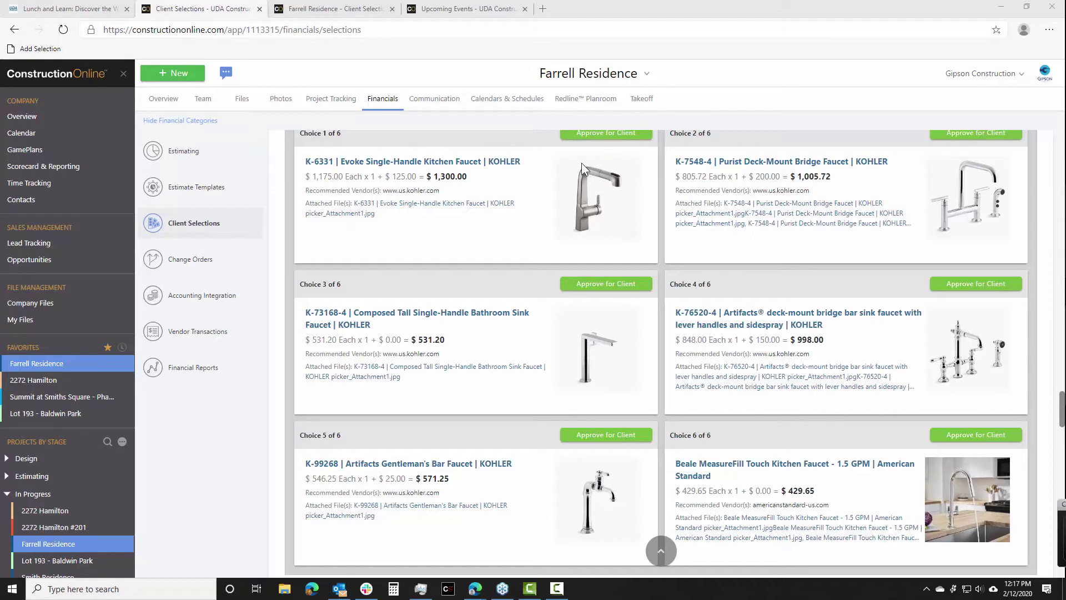
left_click_drag(581, 162, 771, 191)
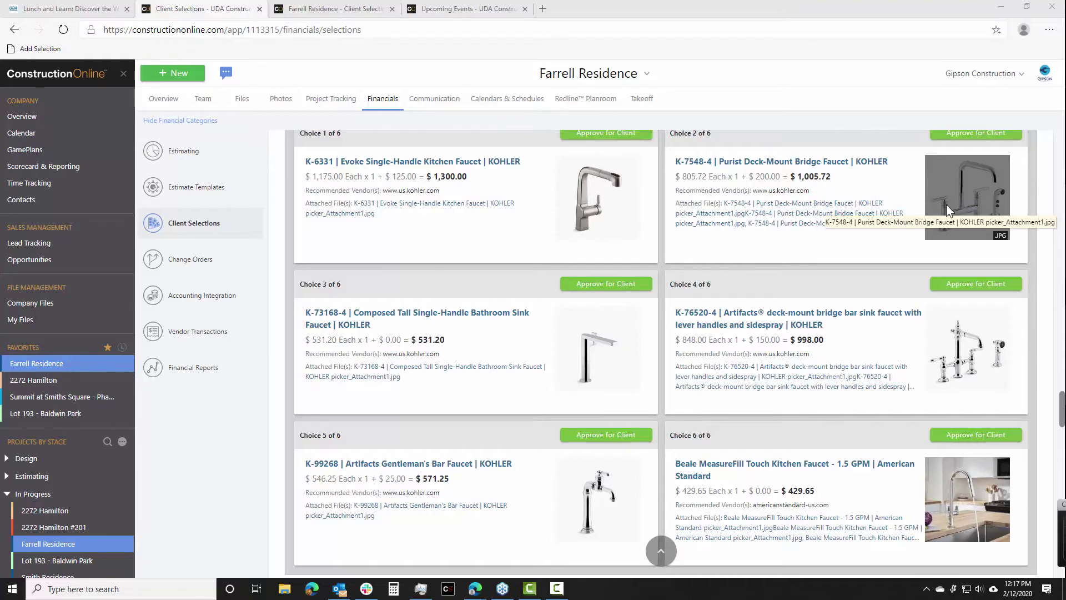
scroll(925, 248, "down", 2)
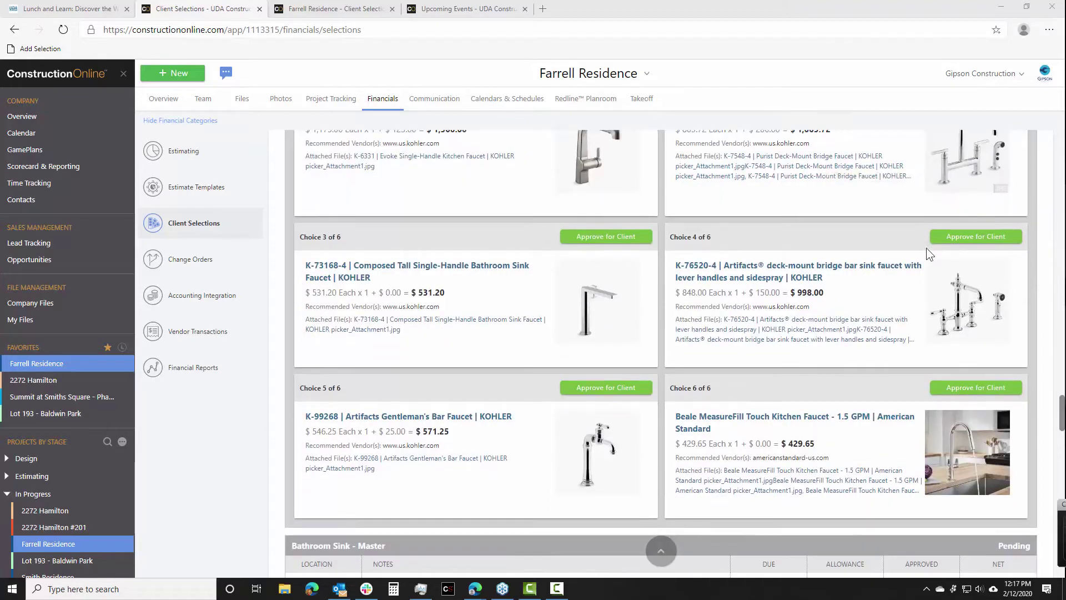
scroll(925, 247, "down", 1)
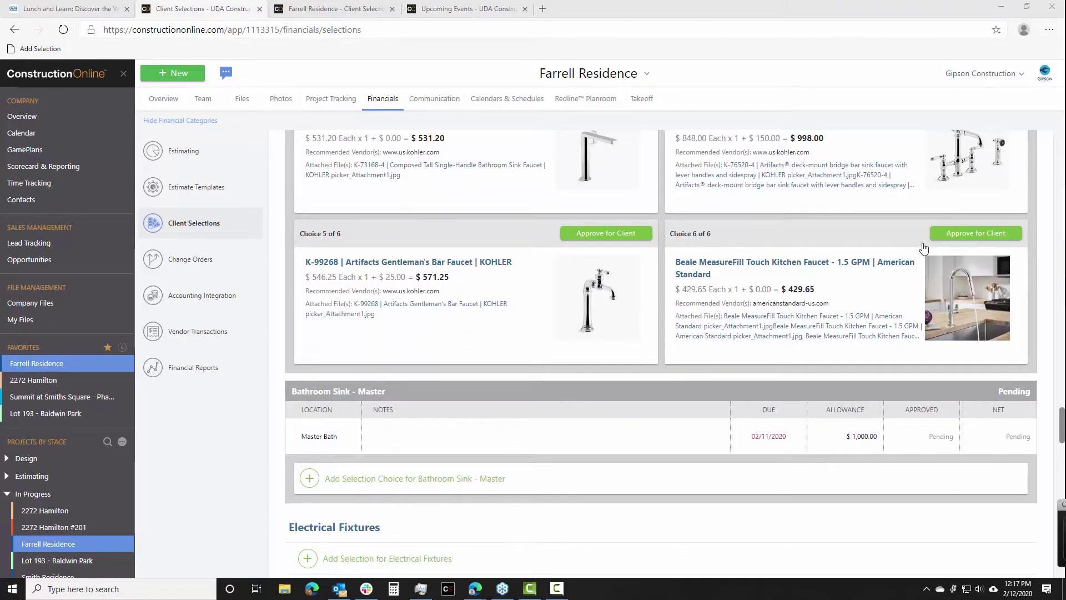
- View the manual entry form for a new Bathroom Sink - Master choice and leave it without entering details
scroll(923, 248, "down", 4)
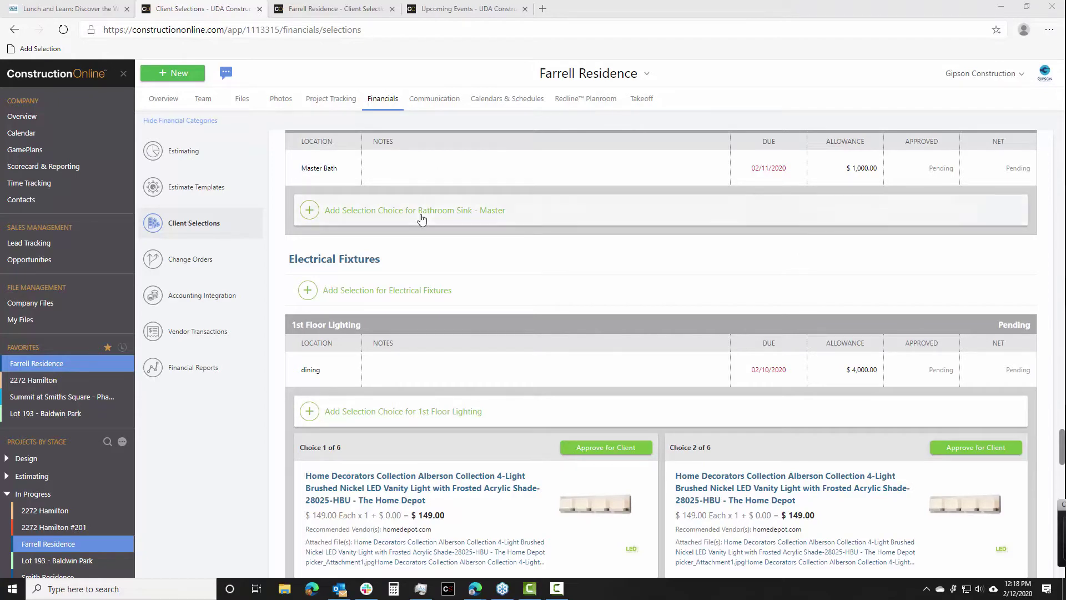
left_click(455, 225)
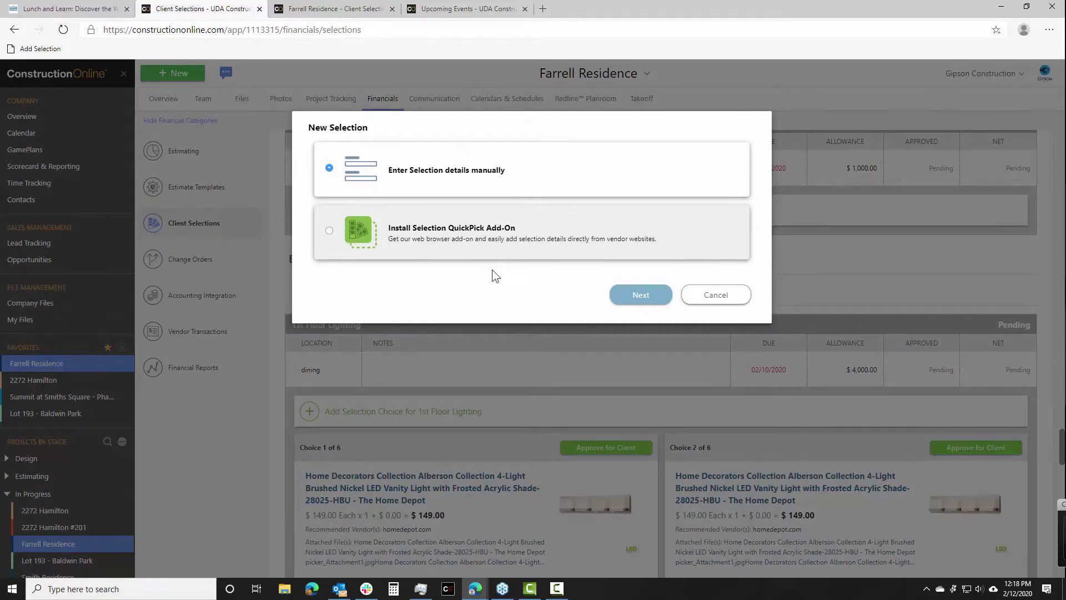
left_click(644, 297)
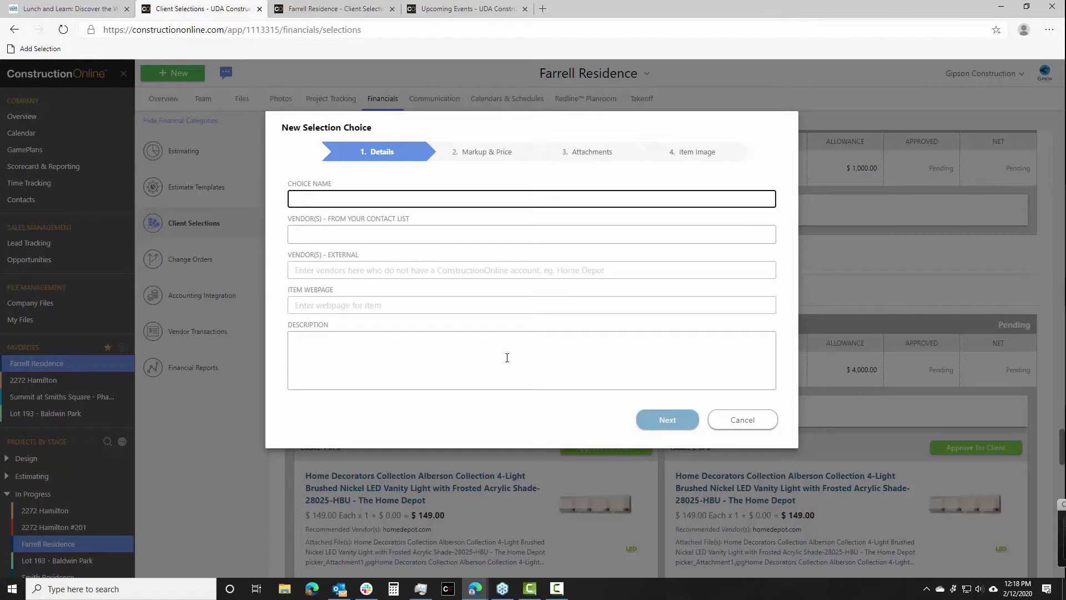
left_click(727, 422)
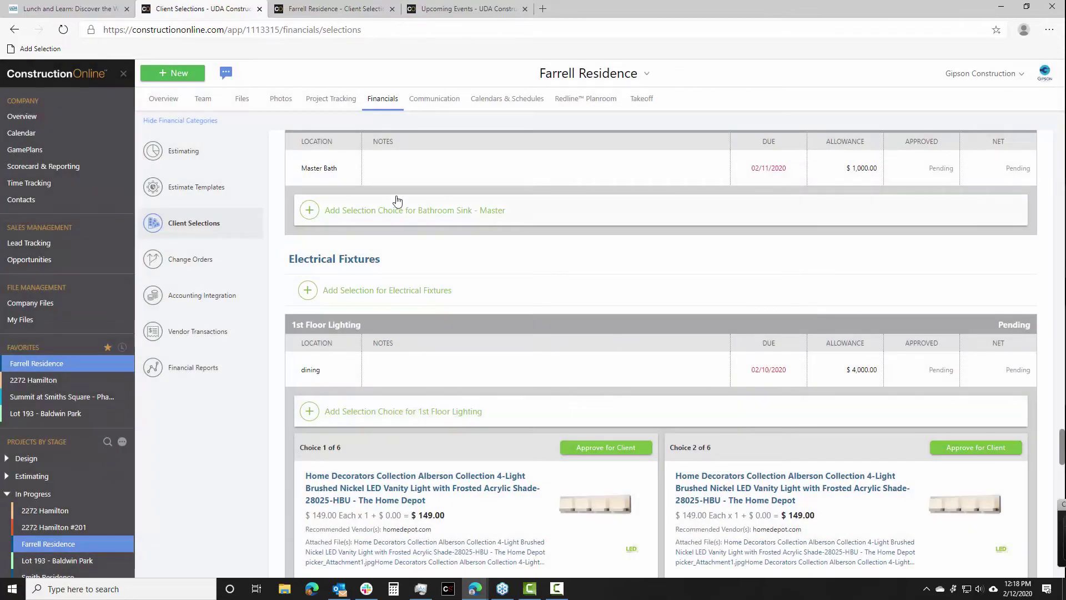
- Install the Selection QuickPick Add-On on the browser's bookmarks bar from a new Bathroom Sink - Master choice
left_click(378, 214)
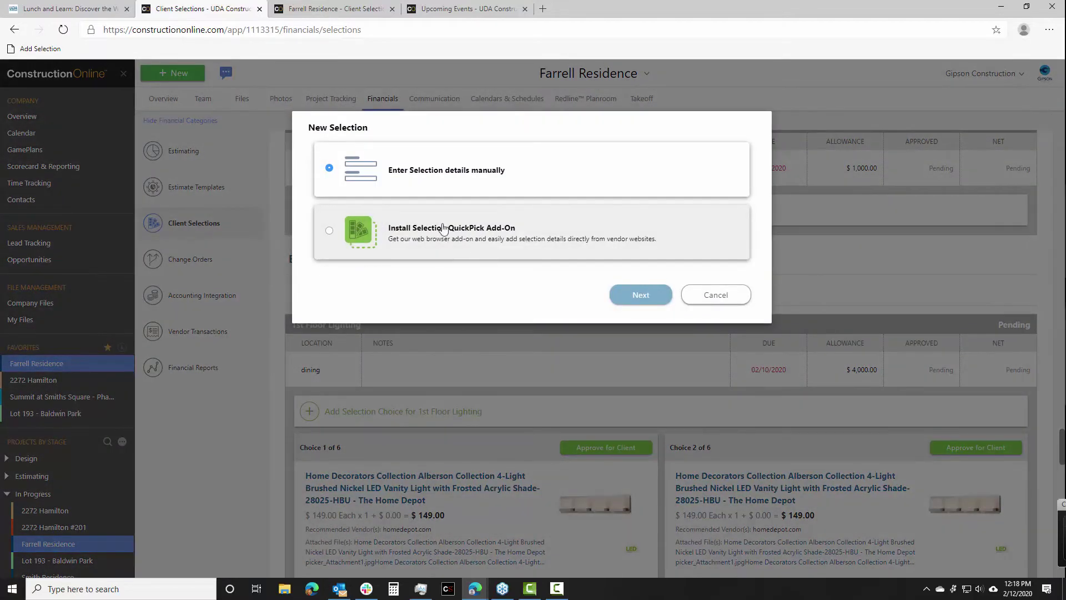
left_click(461, 242)
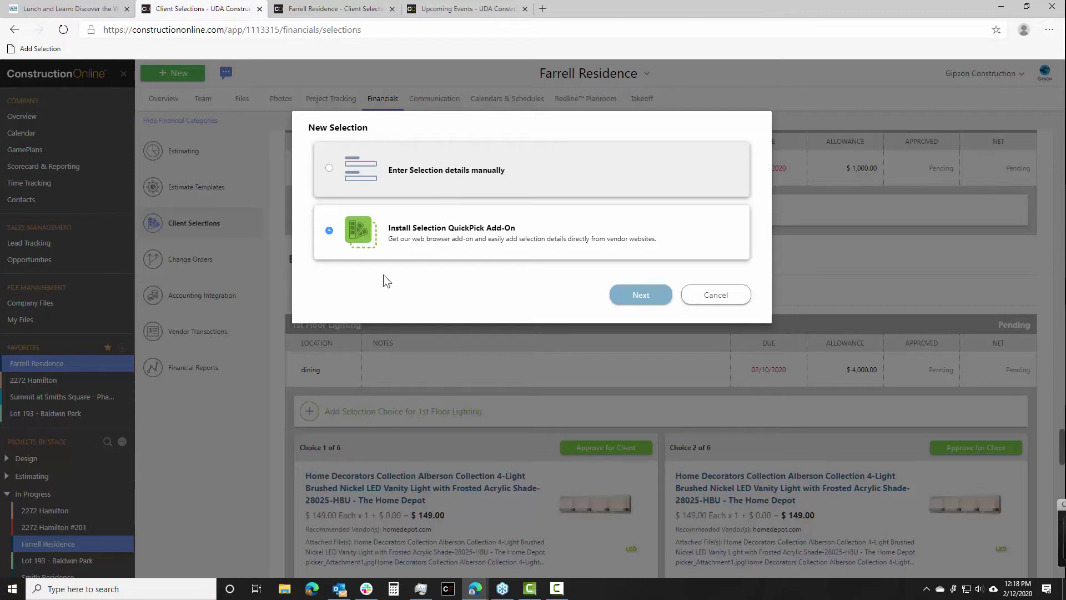
left_click(630, 297)
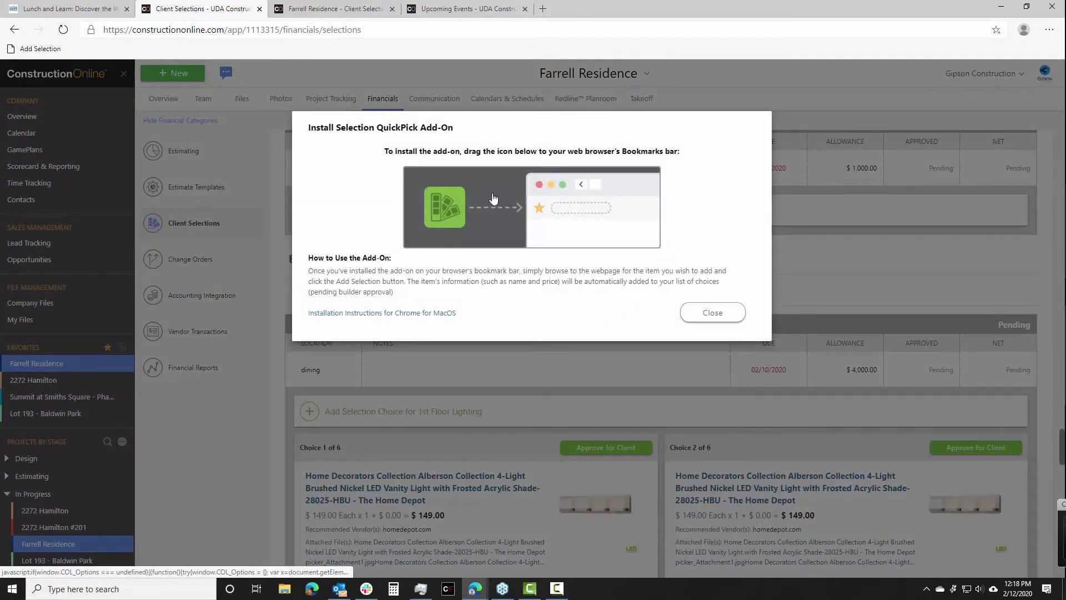
left_click_drag(485, 217, 444, 198)
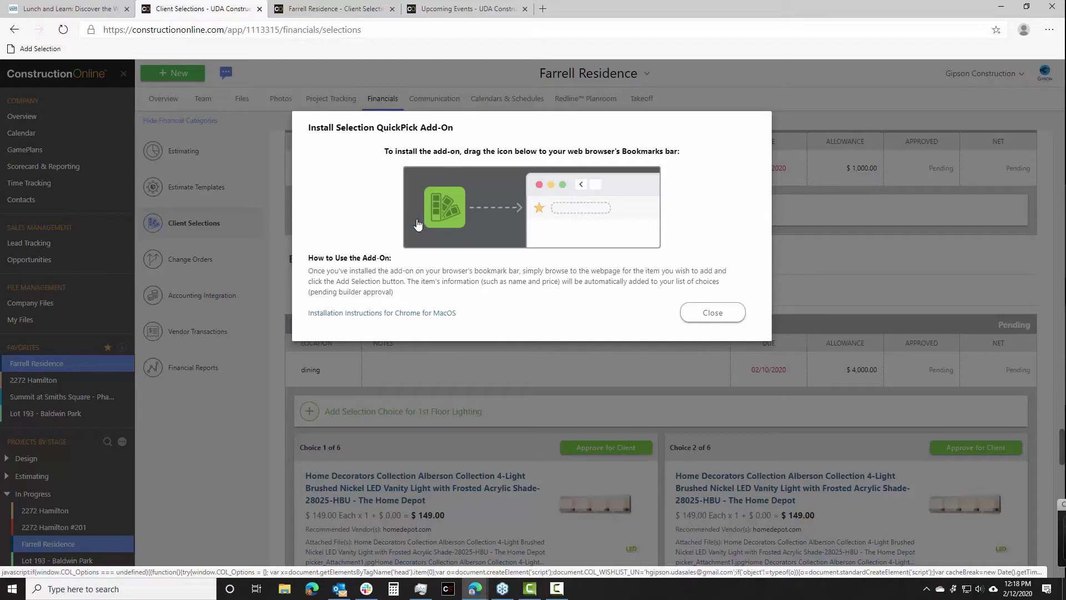
mouse_move(422, 223)
left_mouse_down()
mouse_move(401, 181)
mouse_move(461, 192)
mouse_move(350, 117)
mouse_move(335, 44)
mouse_move(302, 41)
mouse_move(314, 42)
left_mouse_up()
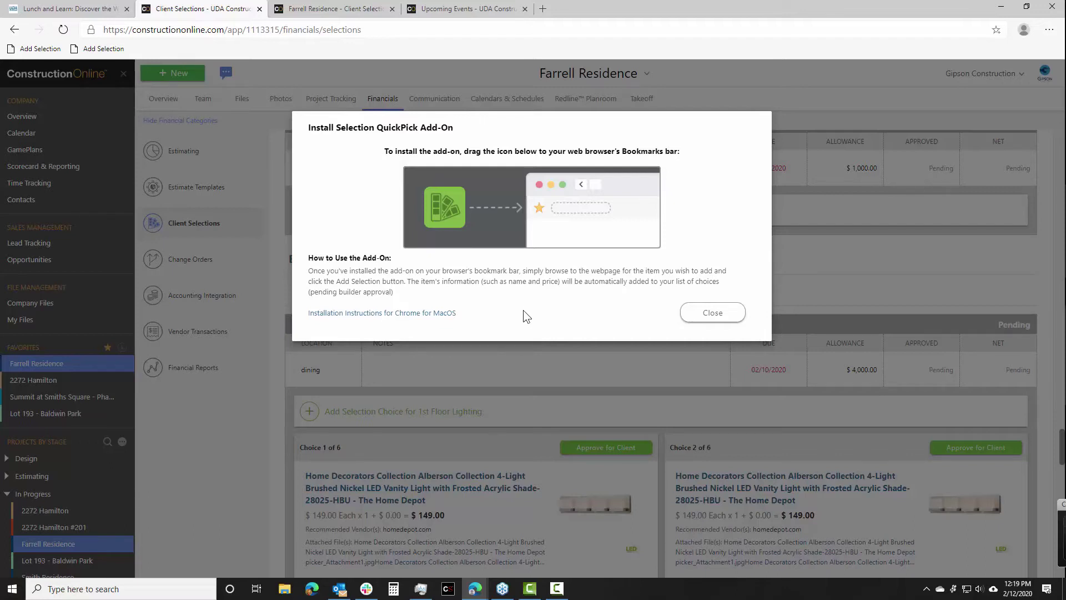
left_click(705, 312)
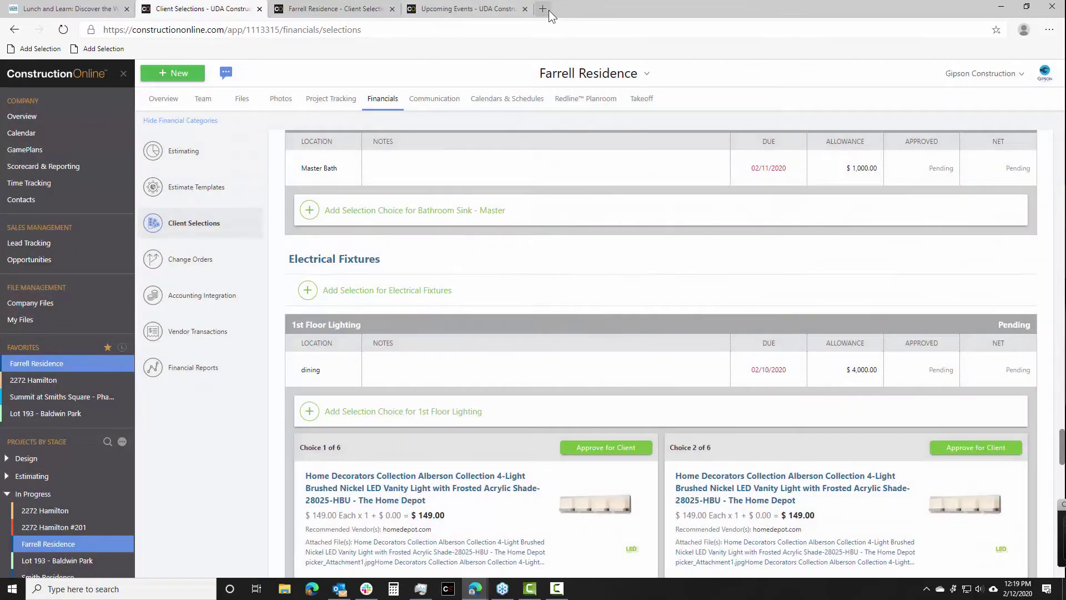
- Open kohler.com in a new browser tab and go to its bathroom sinks page
left_click(543, 8)
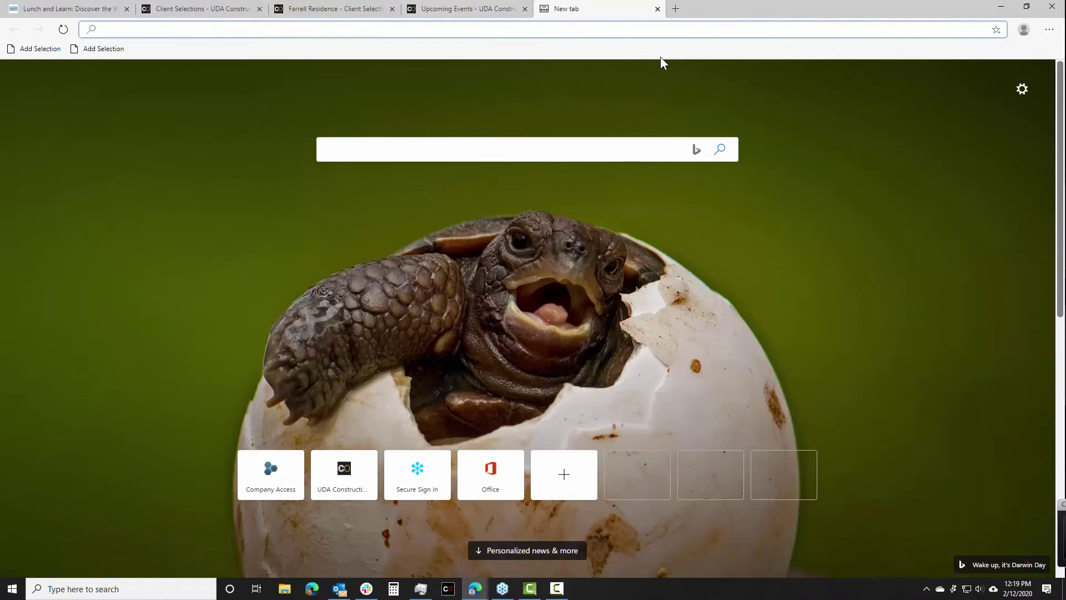
type("kohler.")
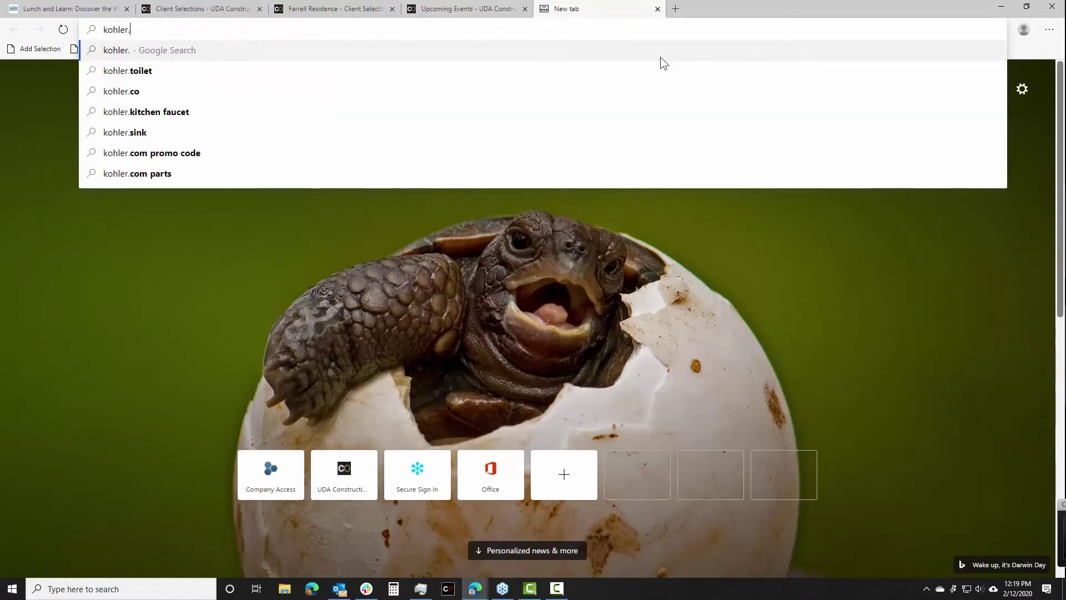
type("com")
key("Return")
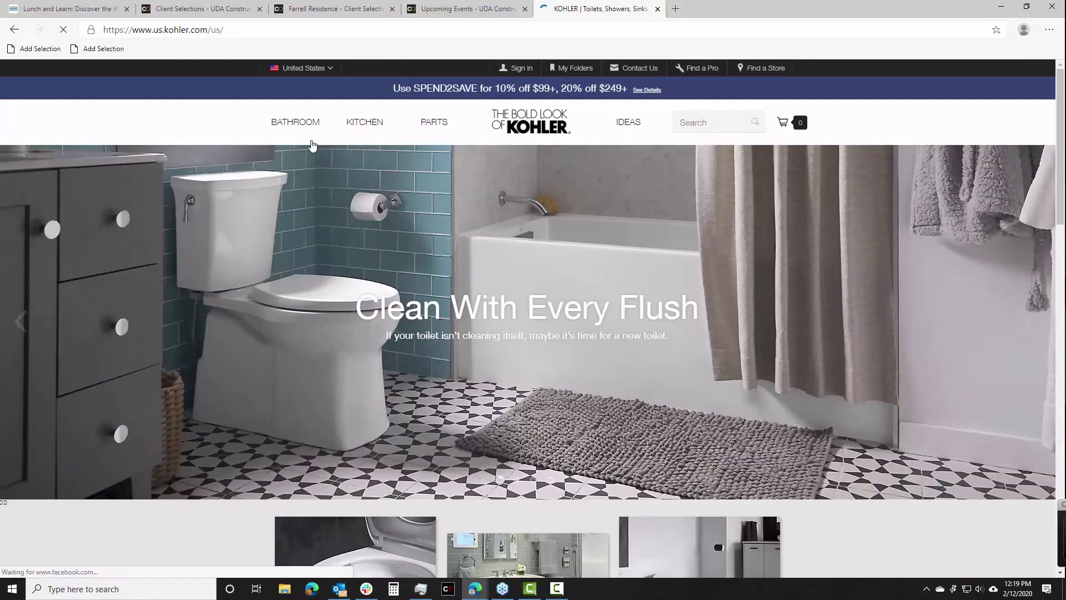
mouse_move(297, 135)
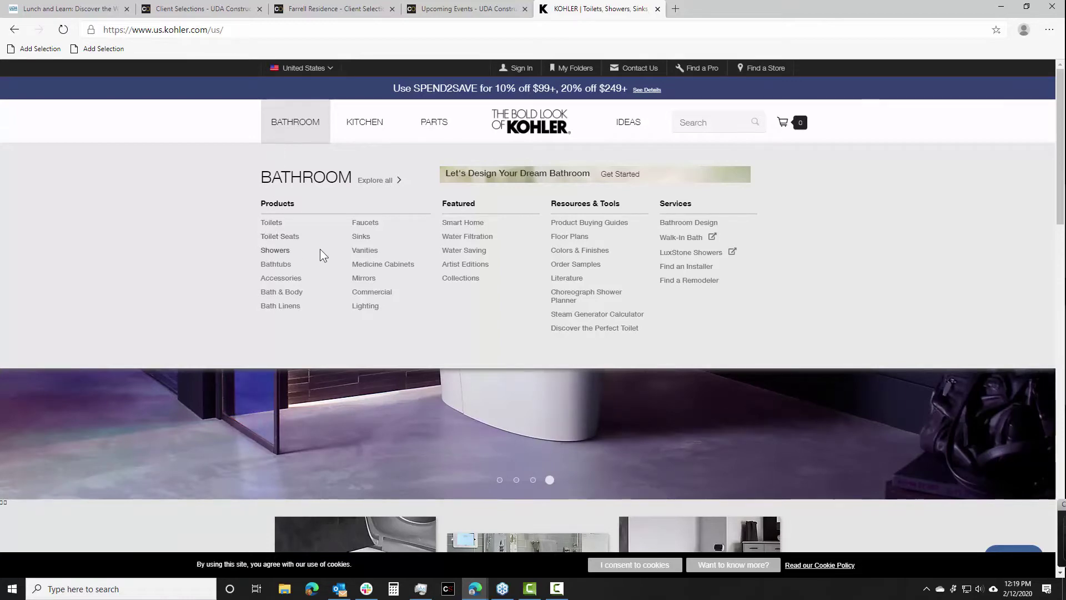
left_click(361, 236)
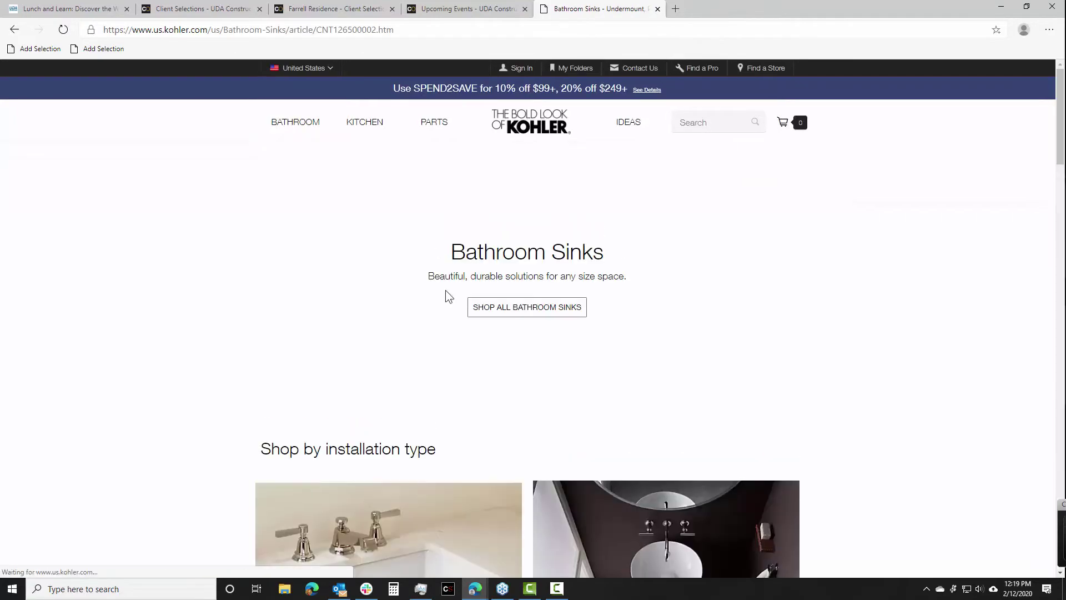
- Look through the bathroom sink installation types and open the vessel bathroom sinks
scroll(524, 392, "down", 15)
scroll(524, 392, "up", 6)
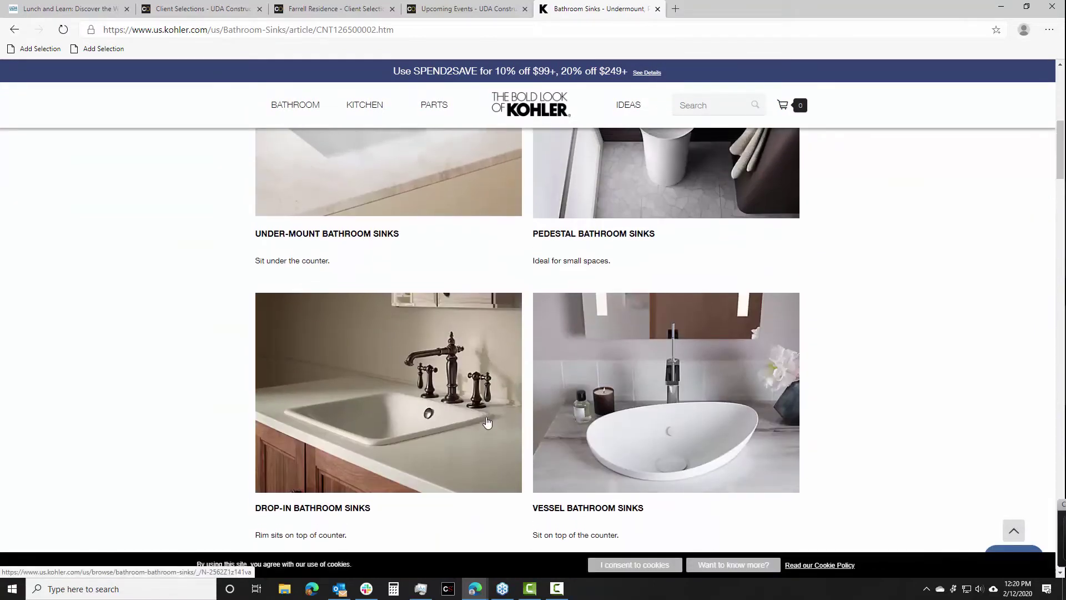
scroll(487, 421, "up", 5)
scroll(586, 431, "down", 3)
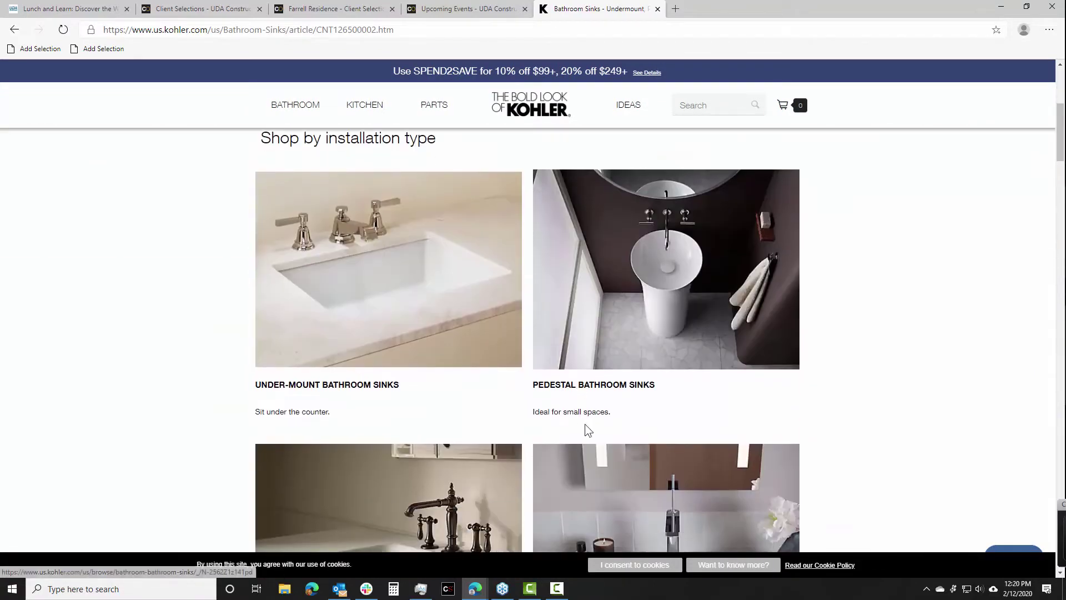
scroll(655, 382, "down", 4)
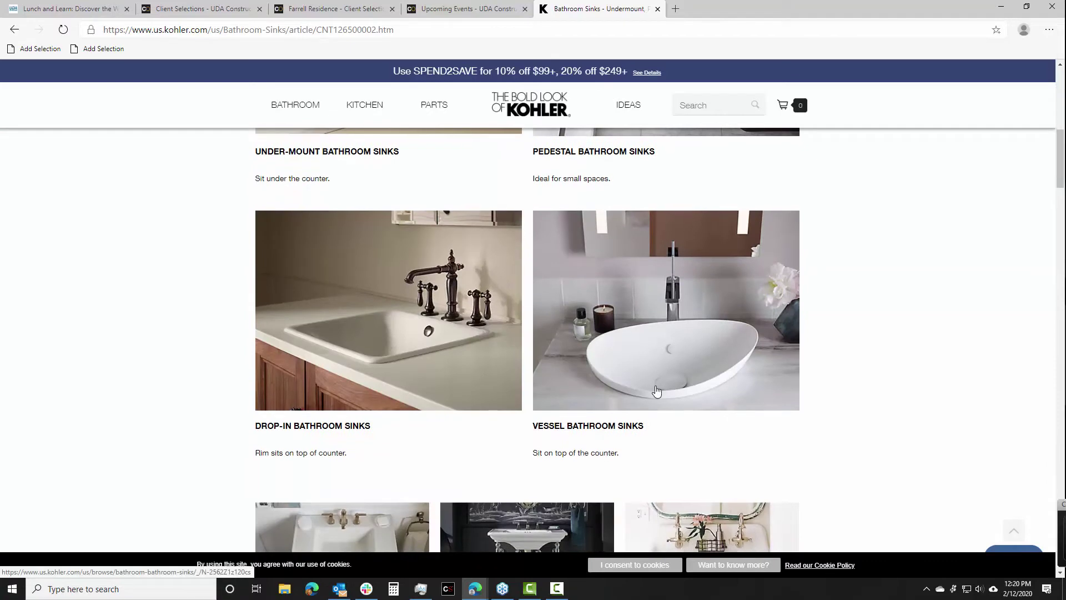
left_click(690, 356)
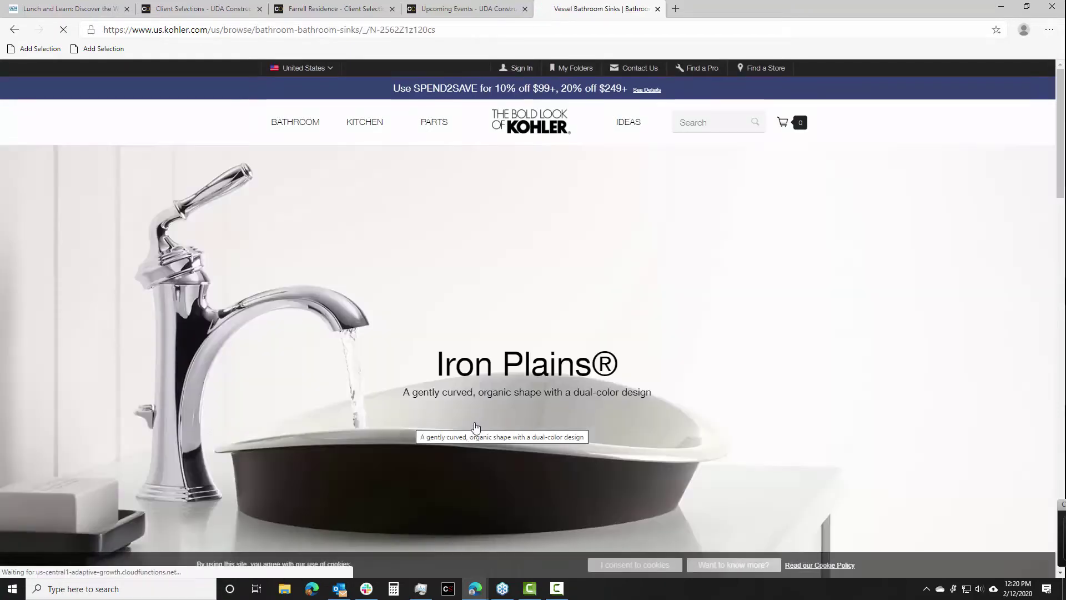
- Open the product page of the Iron Plains Oval Wading Pool vessel sink and dismiss the location request
scroll(590, 428, "down", 12)
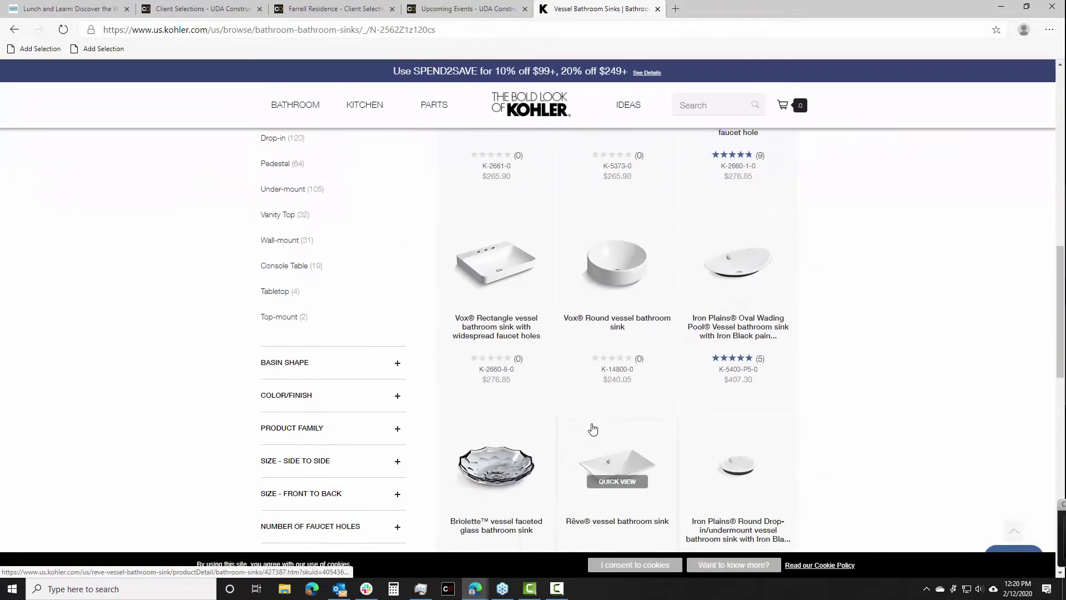
scroll(593, 428, "up", 1)
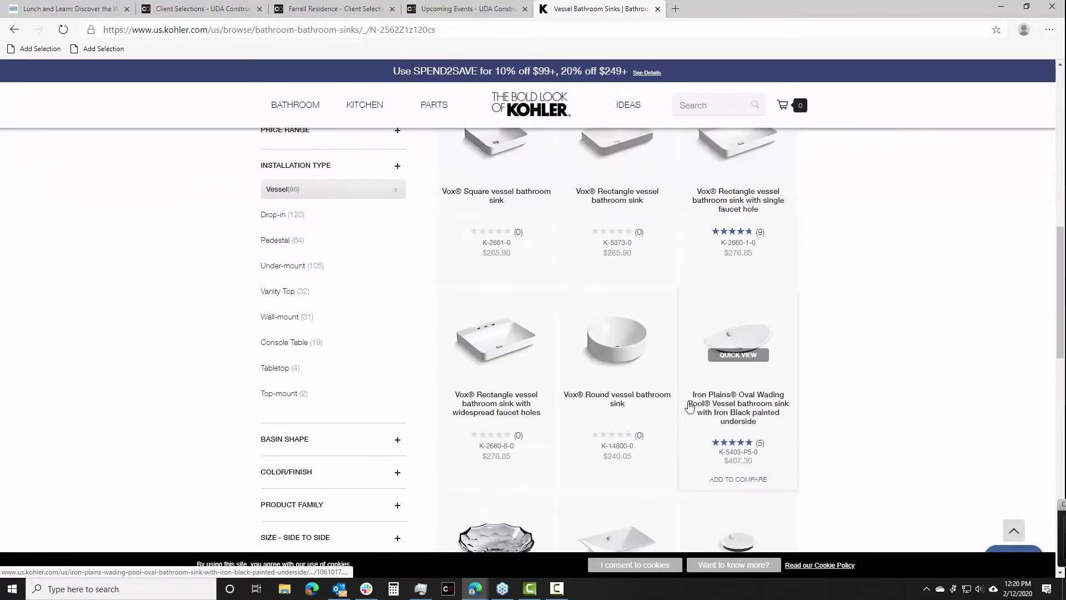
scroll(688, 407, "up", 1)
scroll(635, 338, "down", 3)
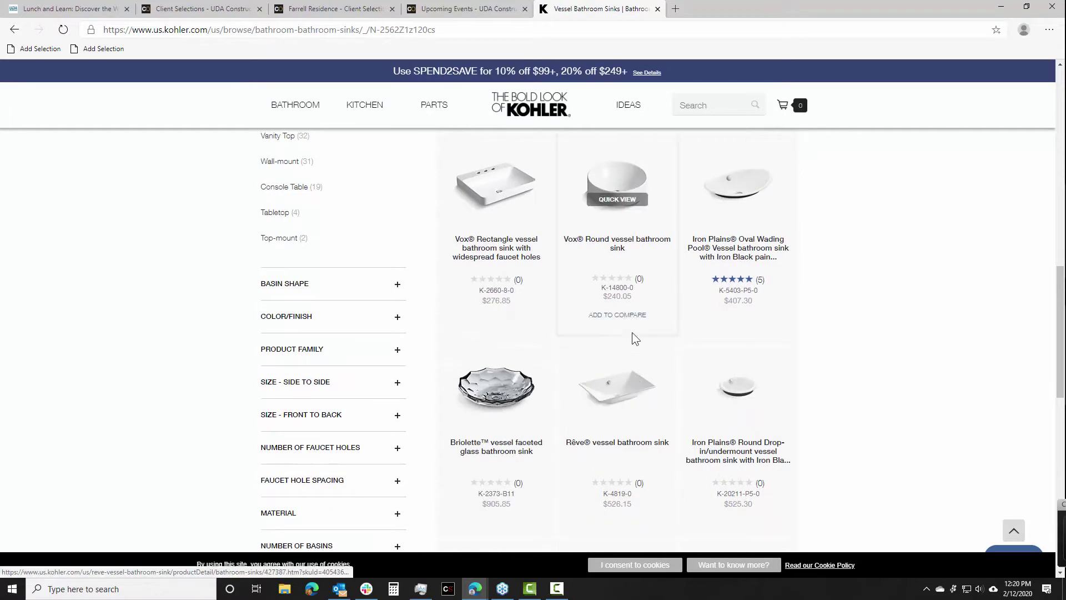
left_click(732, 184)
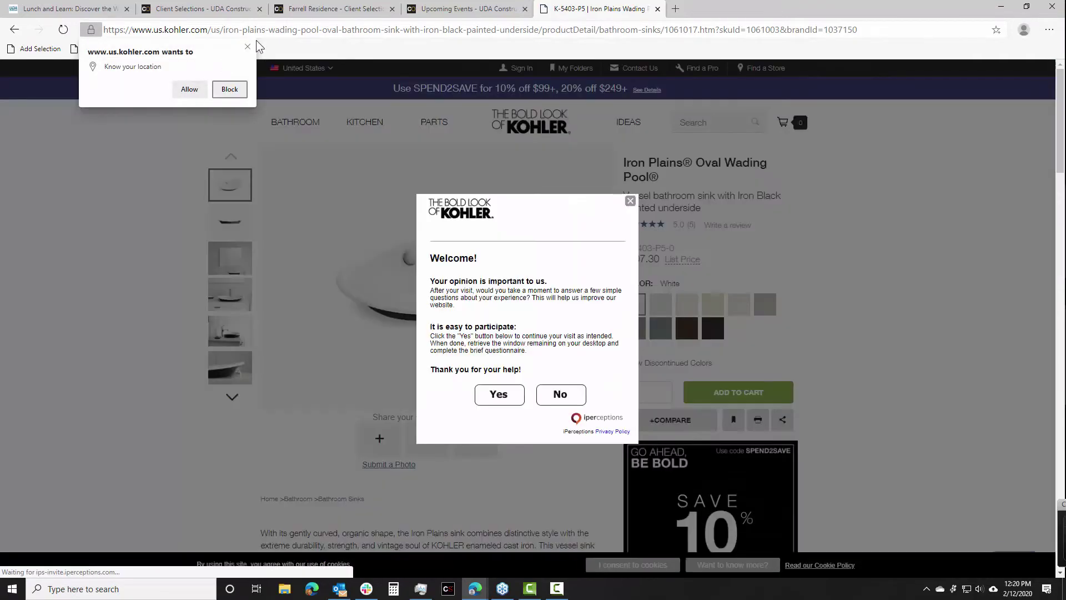
left_click(247, 47)
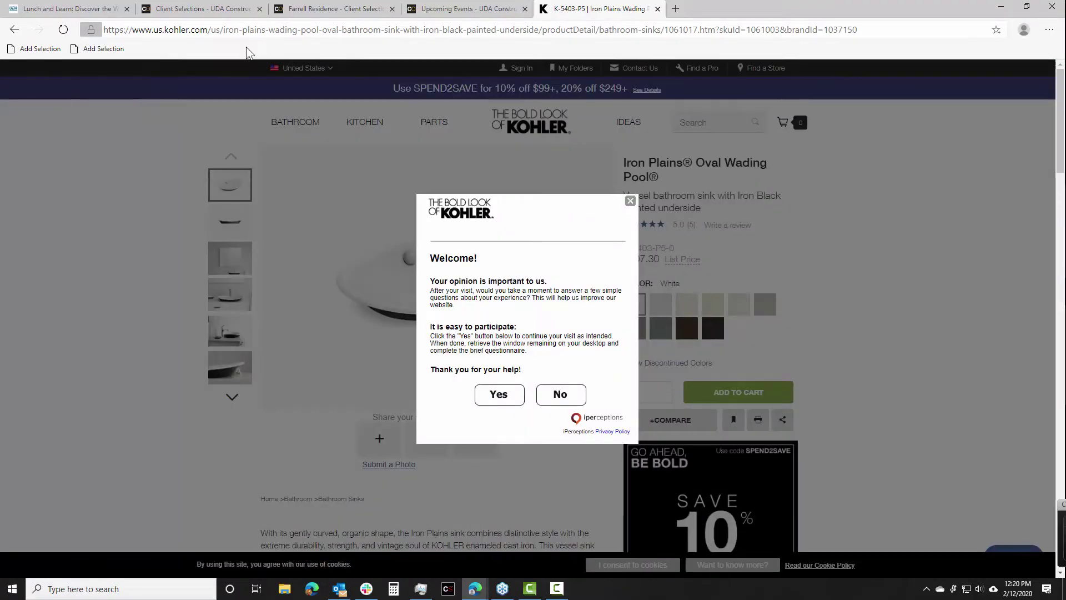
- Try to capture the sink with the newly installed Add Selection bookmark, and return to its product page
left_click(104, 48)
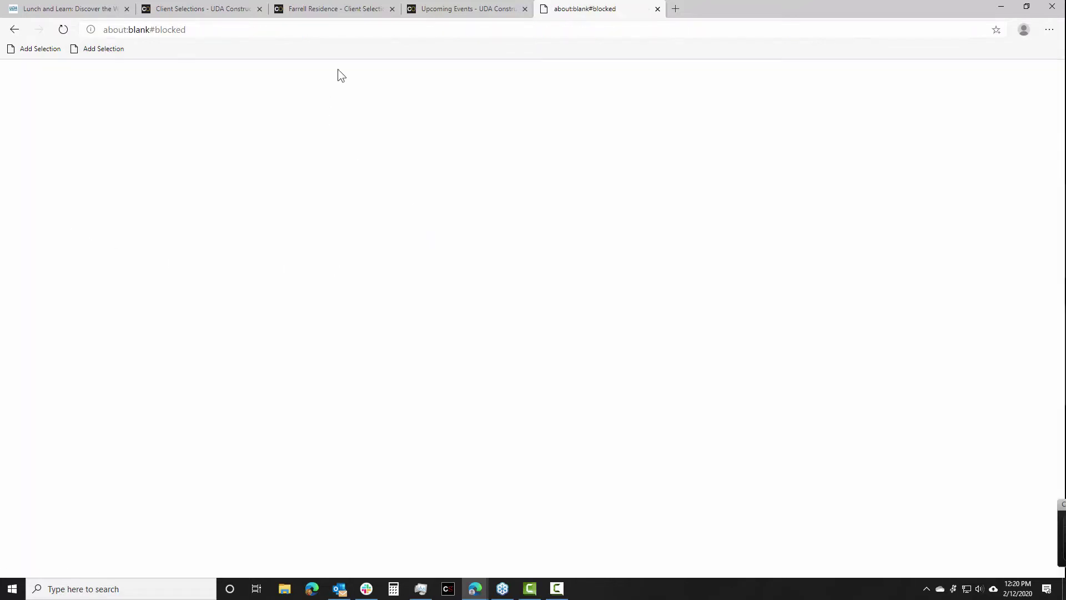
left_click(15, 30)
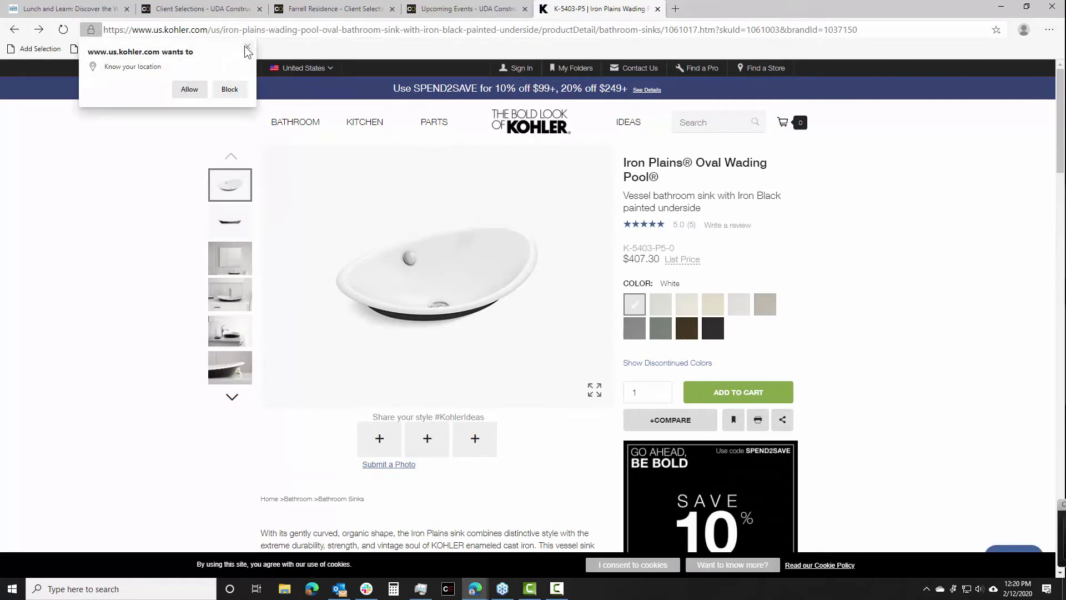
left_click(246, 48)
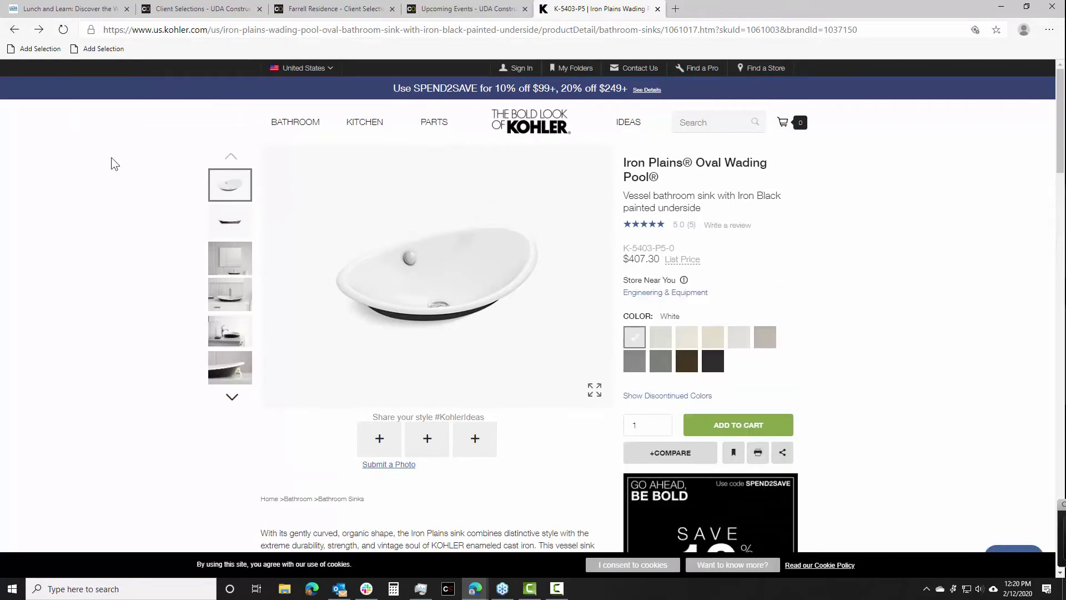
- Capture the Iron Plains sink as a selection choice with the Add Selection bookmark and assign it to the Farrell Residence project
left_click(100, 49)
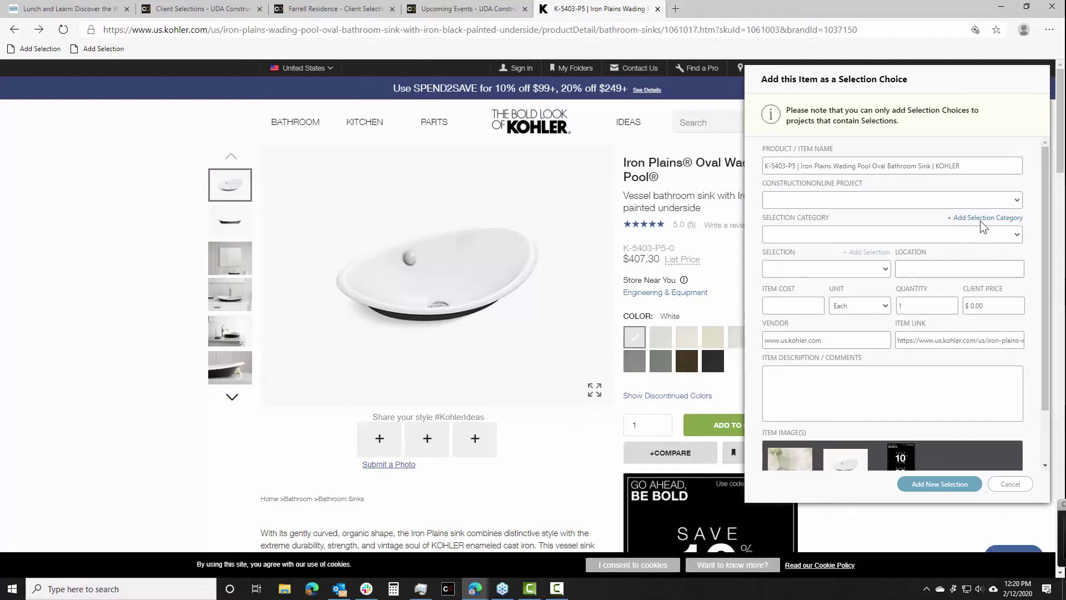
left_click(871, 199)
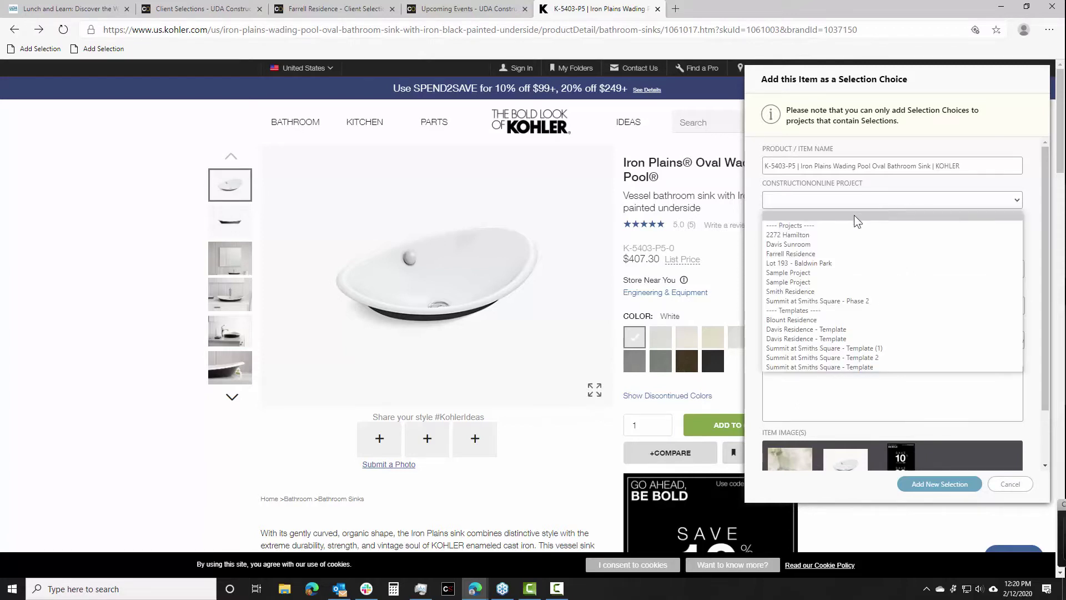
left_click(821, 253)
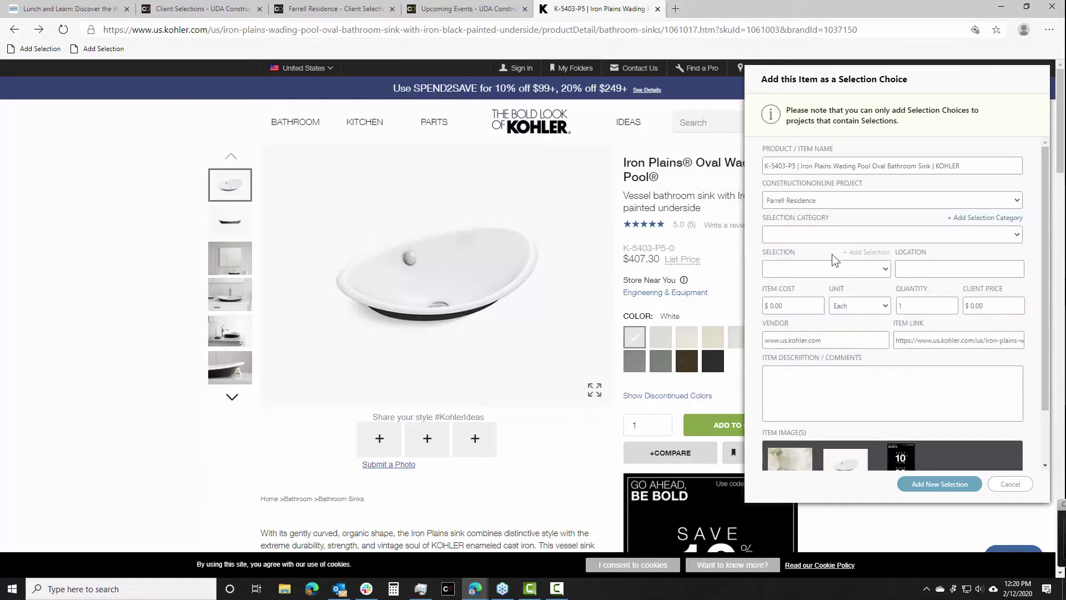
- File the Iron Plains sink choice under the Plumbing Fixtures category and the Bathroom Sink - Master selection
left_click(803, 234)
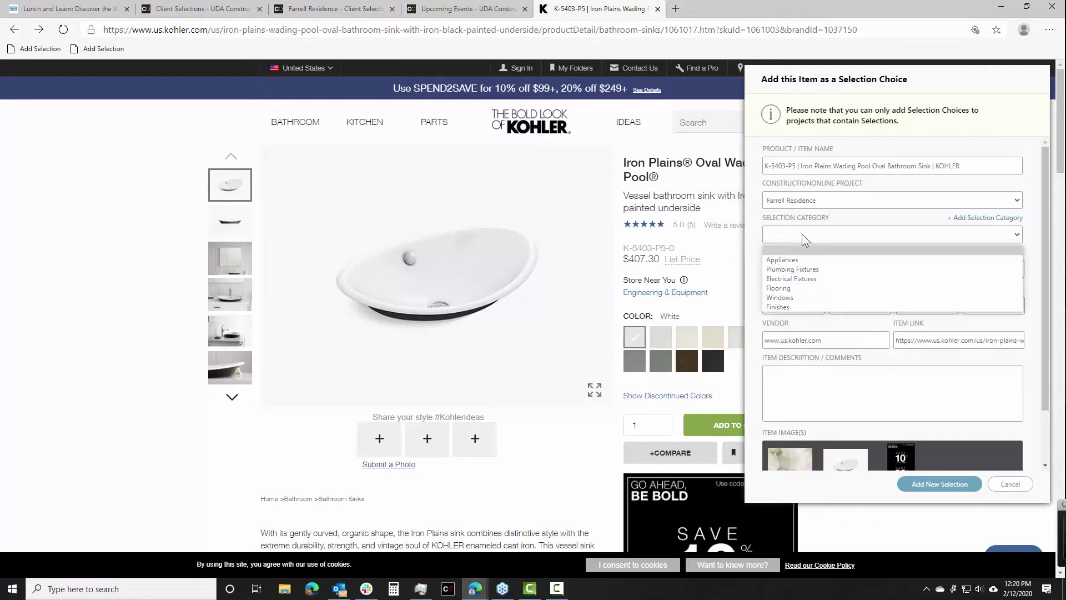
left_click(802, 268)
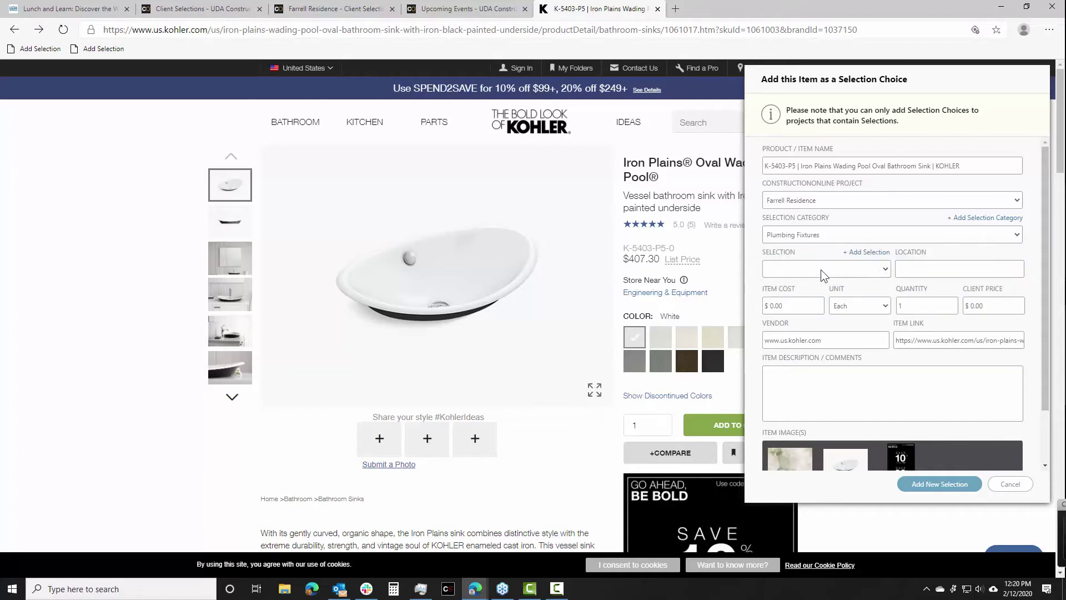
left_click(821, 269)
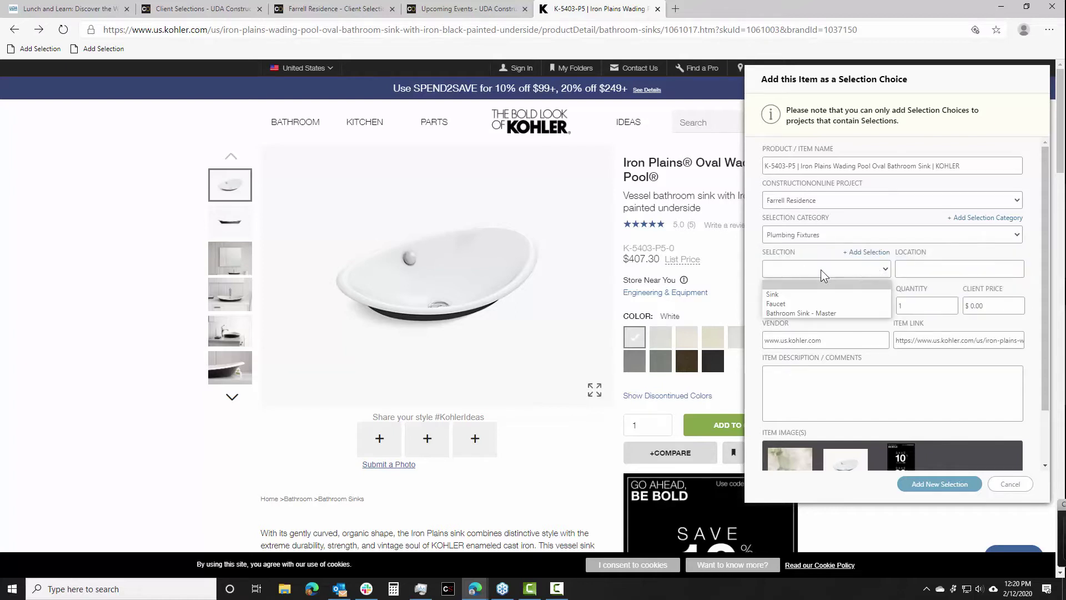
left_click(799, 311)
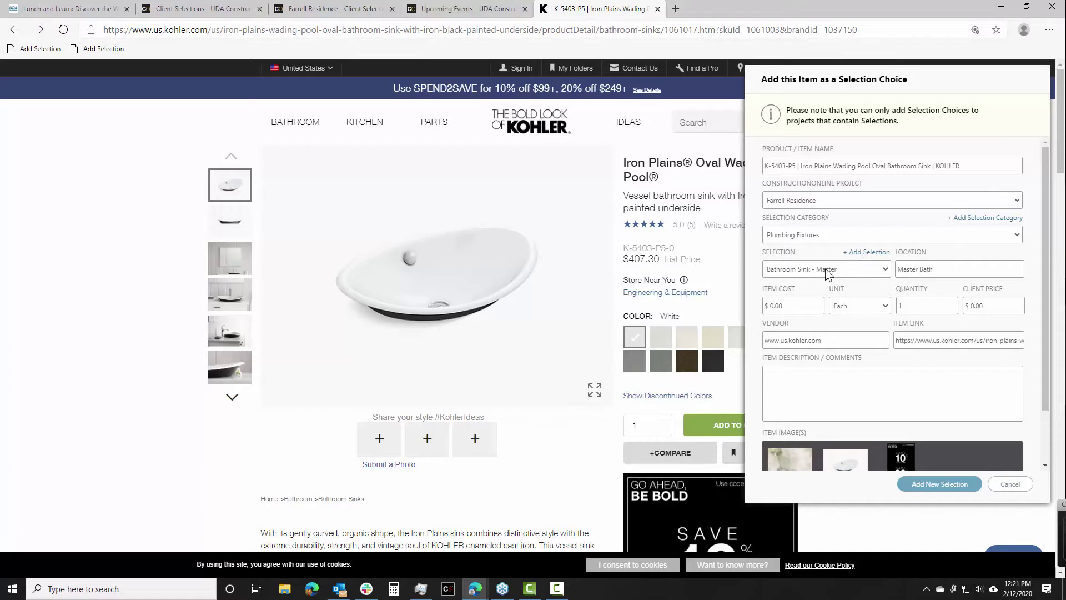
- Set the Iron Plains sink's item cost to $407.30
left_click(792, 309)
type("407.30")
key("Tab")
- Attach only the sink photo as the item image and submit the Iron Plains sink as a new selection choice
scroll(832, 388, "down", 1)
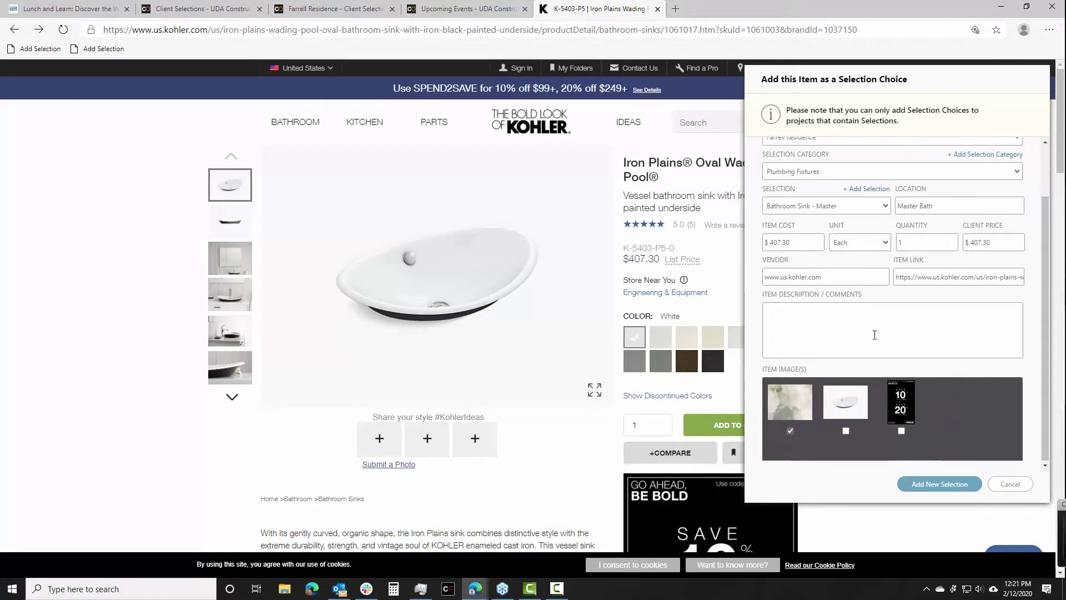
scroll(832, 389, "up", 1)
scroll(805, 411, "down", 1)
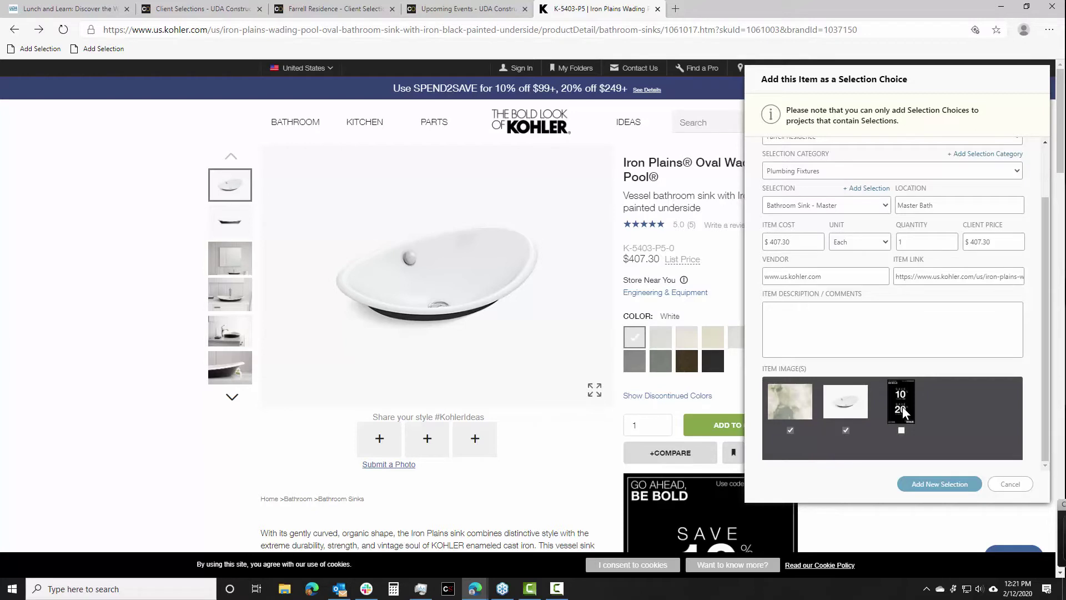
scroll(902, 406, "up", 1)
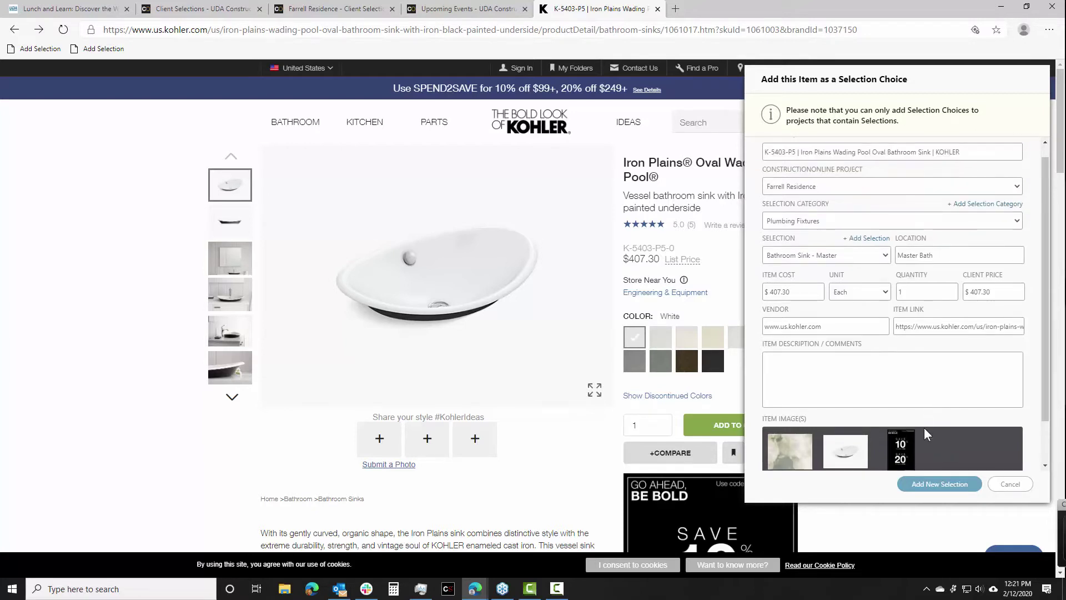
scroll(898, 414, "down", 1)
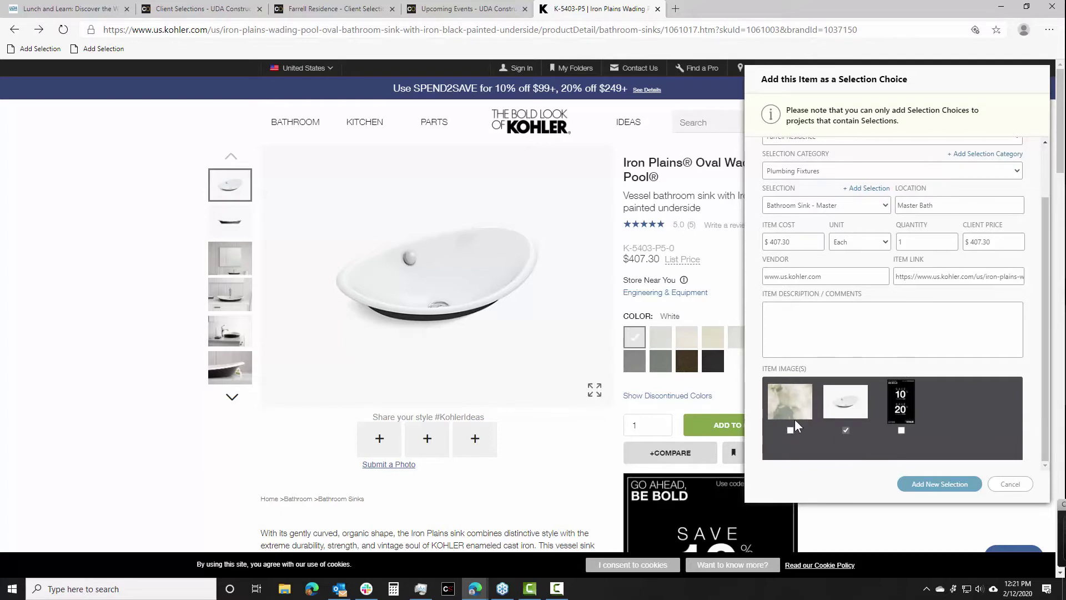
left_click(940, 484)
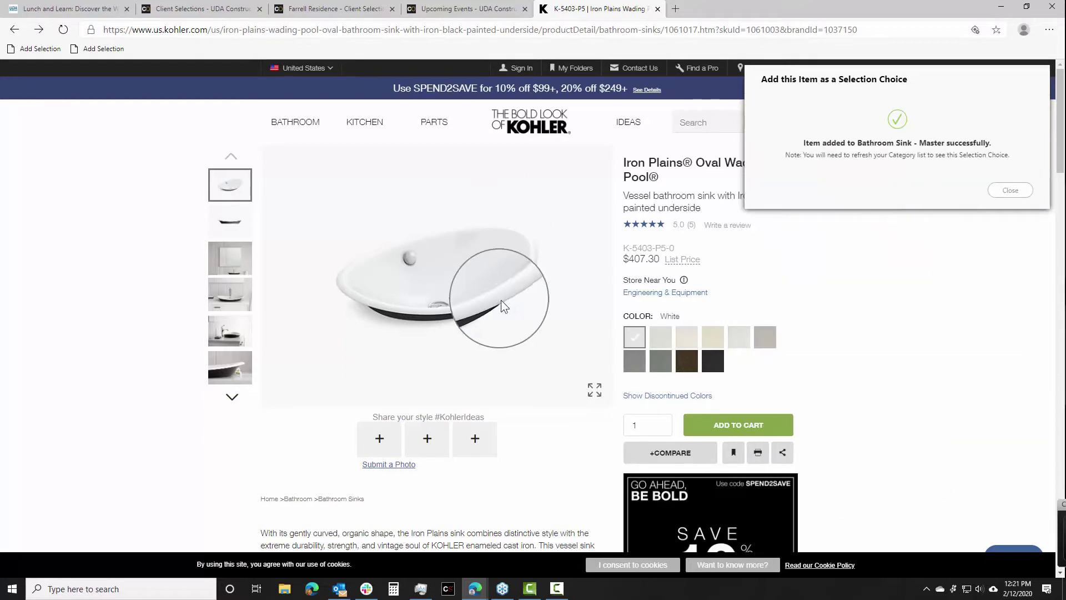
- Reload the Farrell Residence client selections and open Bathroom Sink - Master to view the added Kohler choice
left_click(197, 9)
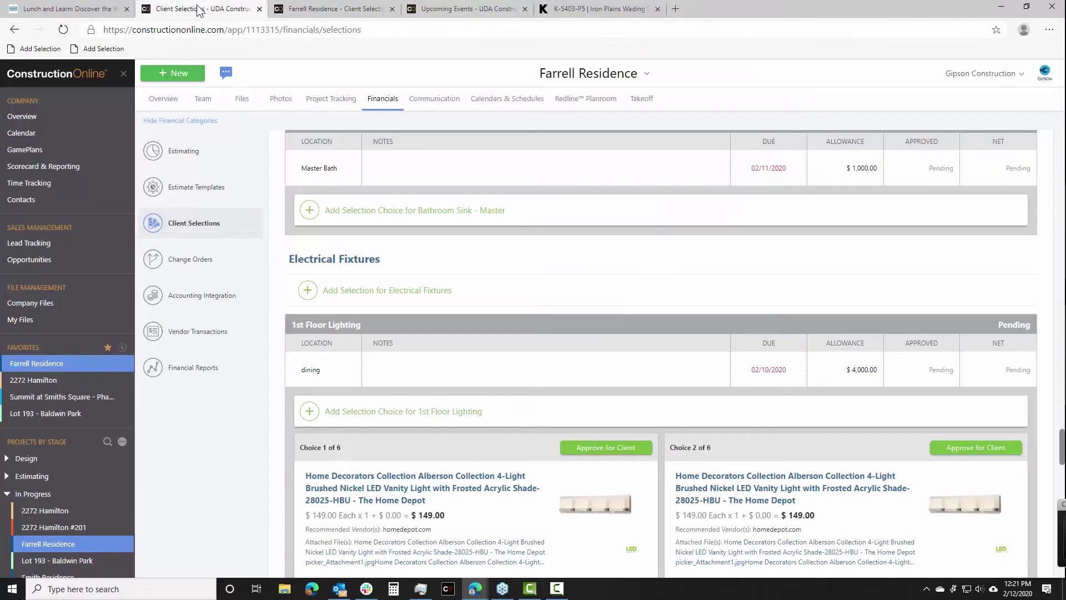
scroll(422, 277, "down", 5)
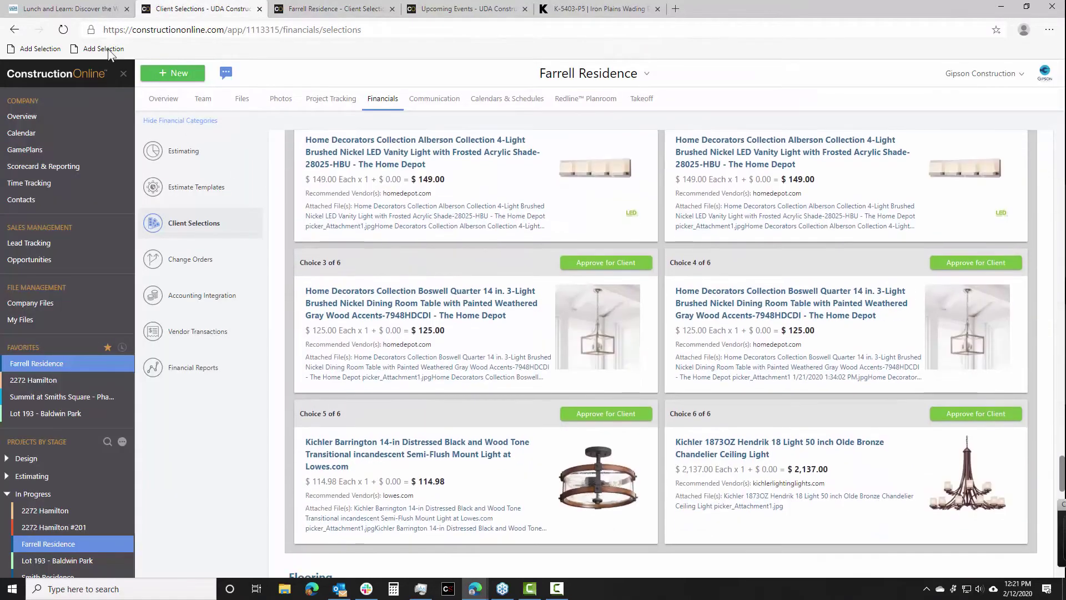
left_click(63, 29)
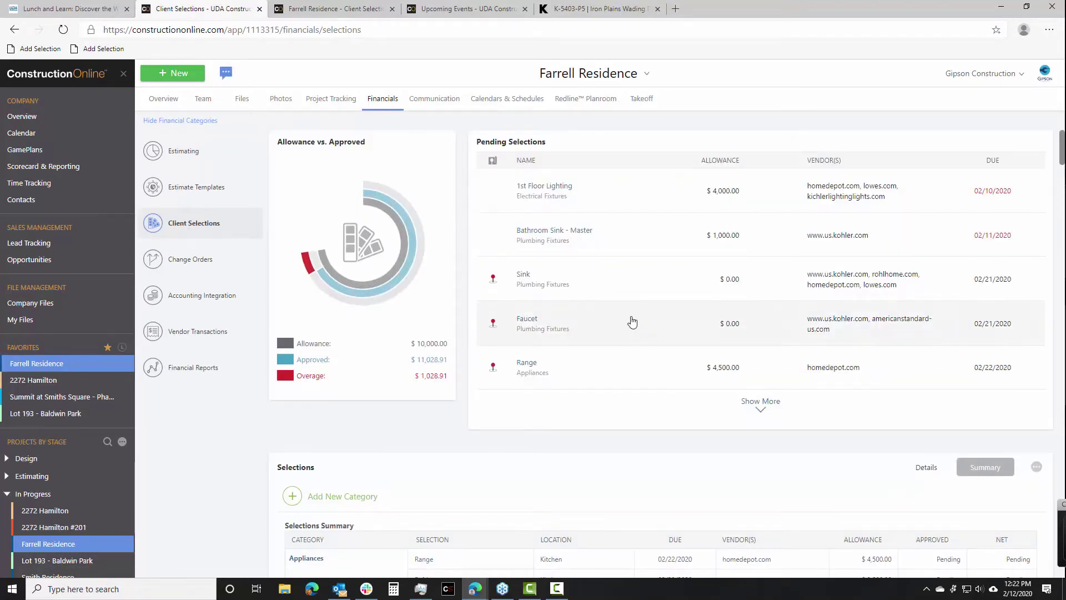
scroll(589, 345, "down", 2)
scroll(593, 349, "down", 2)
left_click(462, 417)
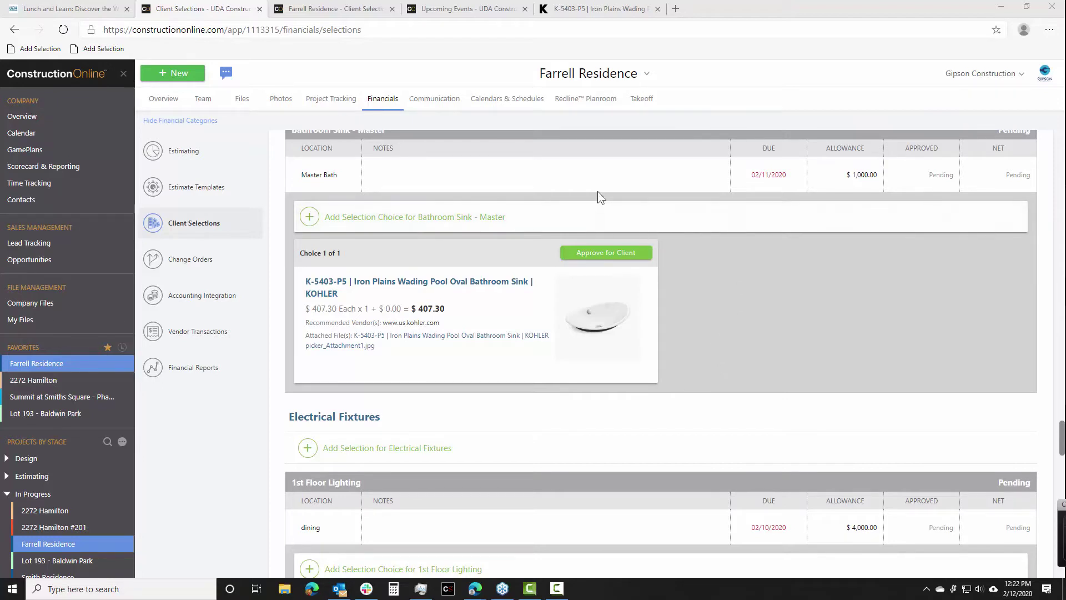
- Close the add-selection confirmation on the Kohler product page and look through the sink's product details
left_click(678, 10)
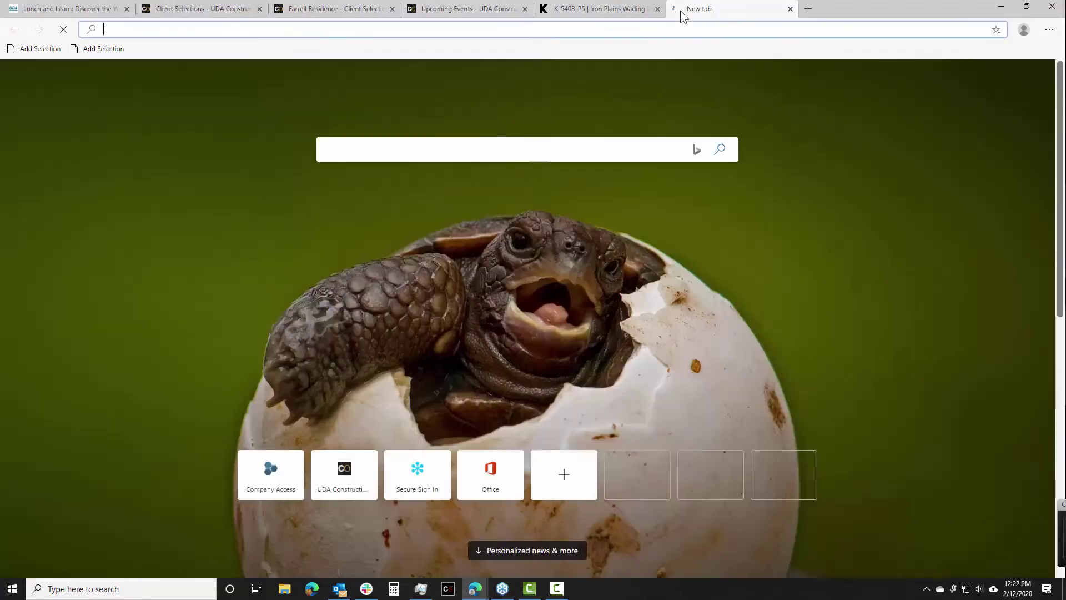
left_click(605, 16)
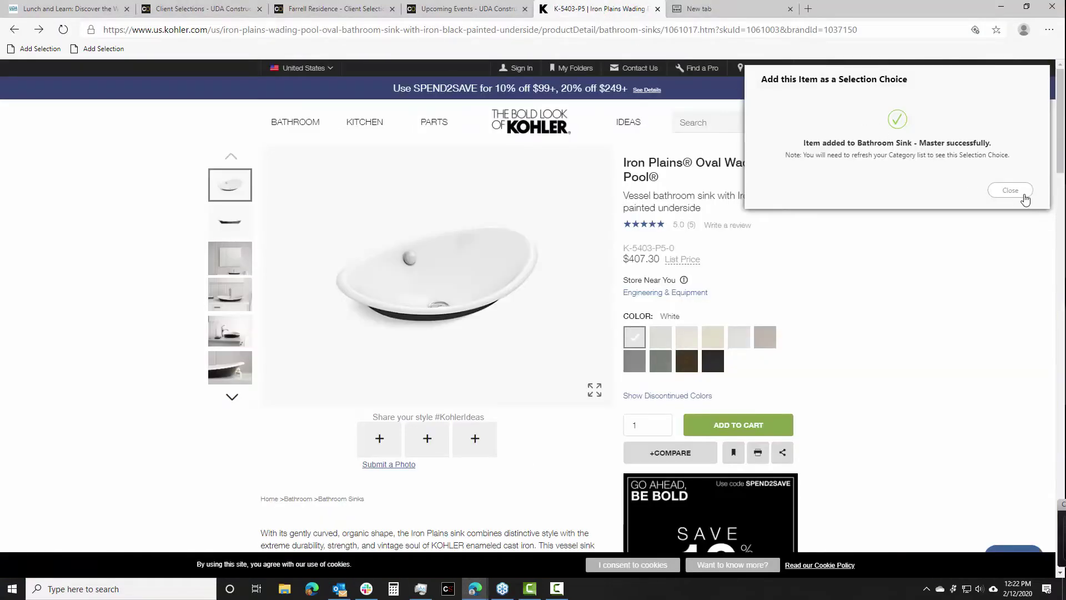
left_click(1021, 195)
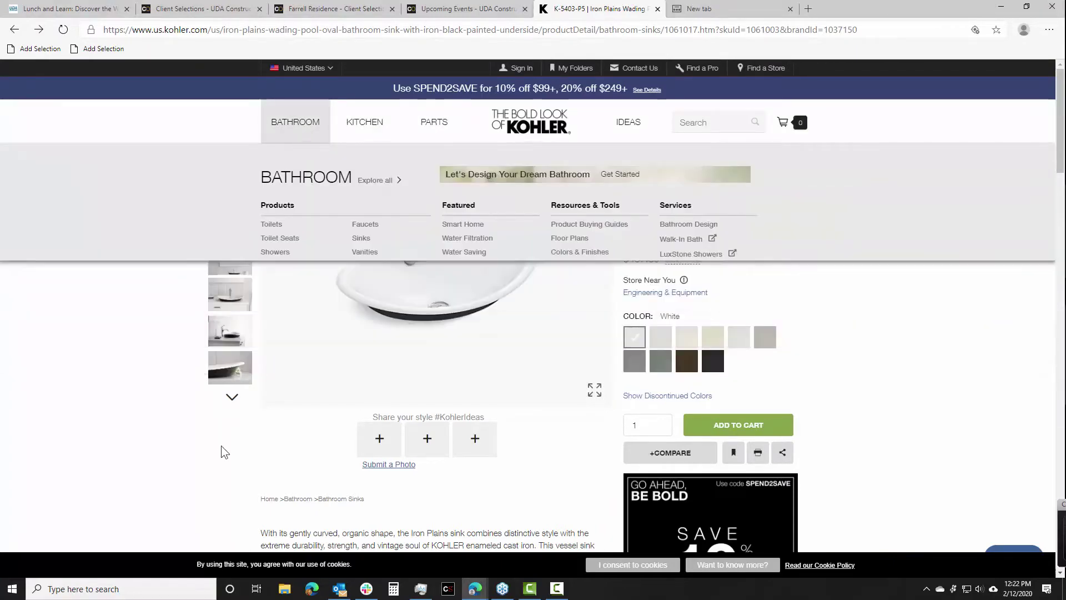
scroll(831, 306, "down", 15)
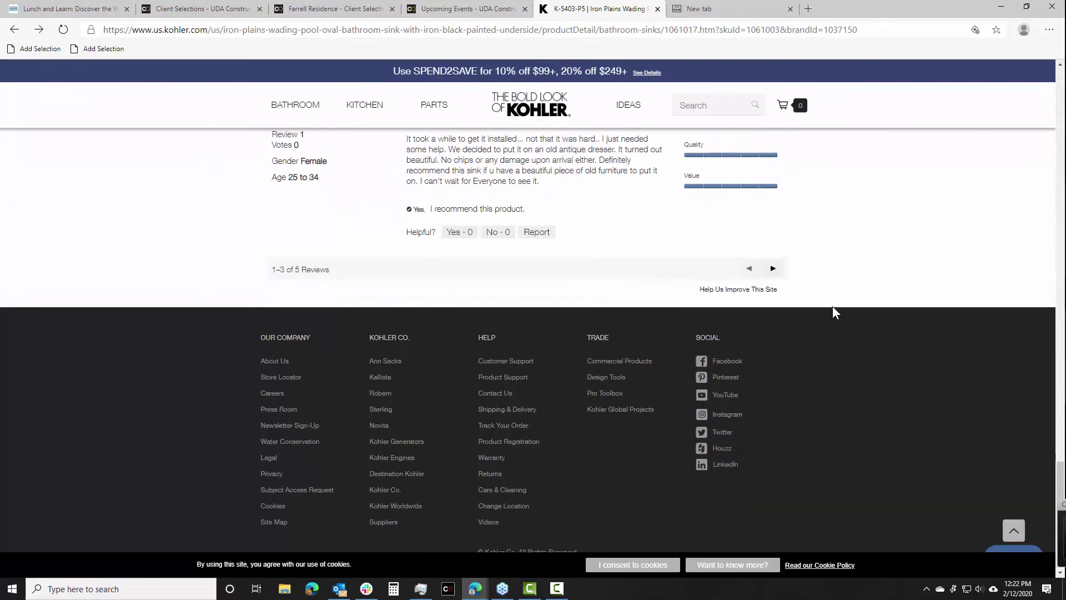
scroll(840, 309, "up", 5)
scroll(843, 310, "up", 15)
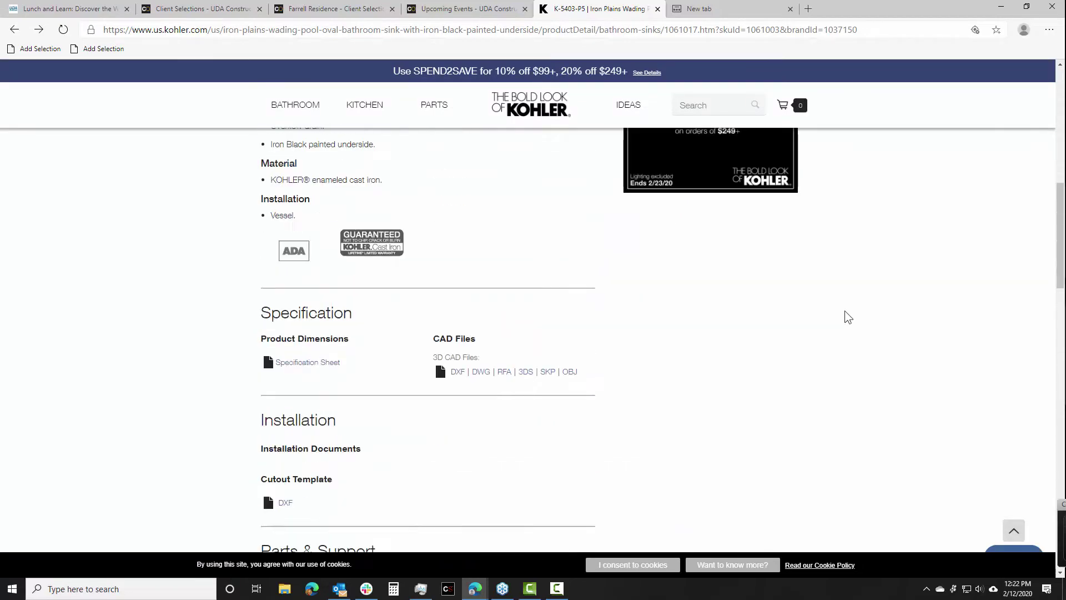
scroll(844, 311, "up", 6)
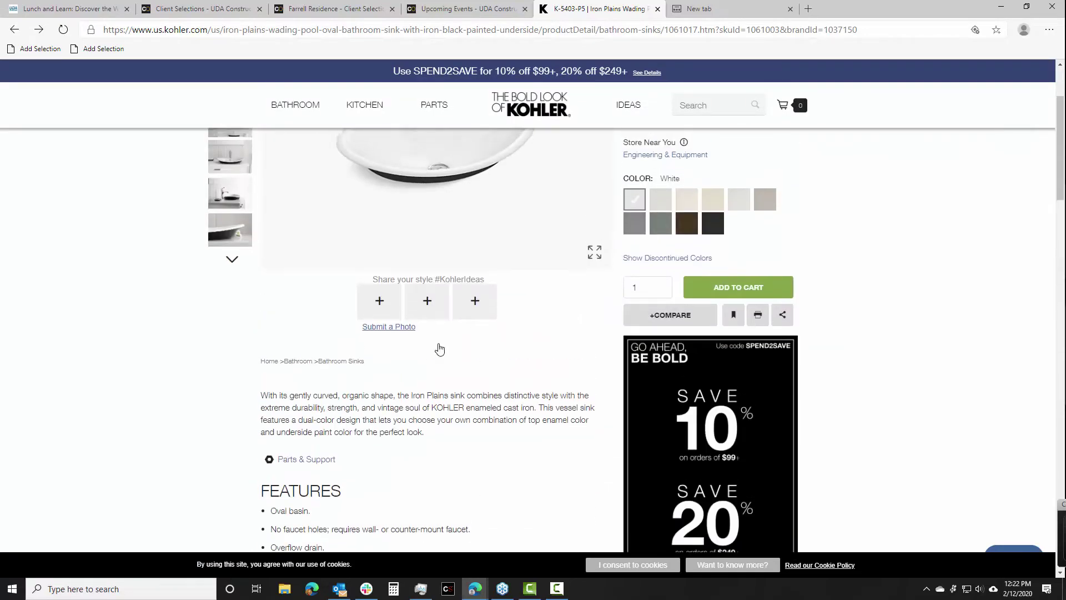
scroll(527, 300, "up", 3)
- Open americanstandard.com in the new browser tab and dismiss its location request
left_click(716, 8)
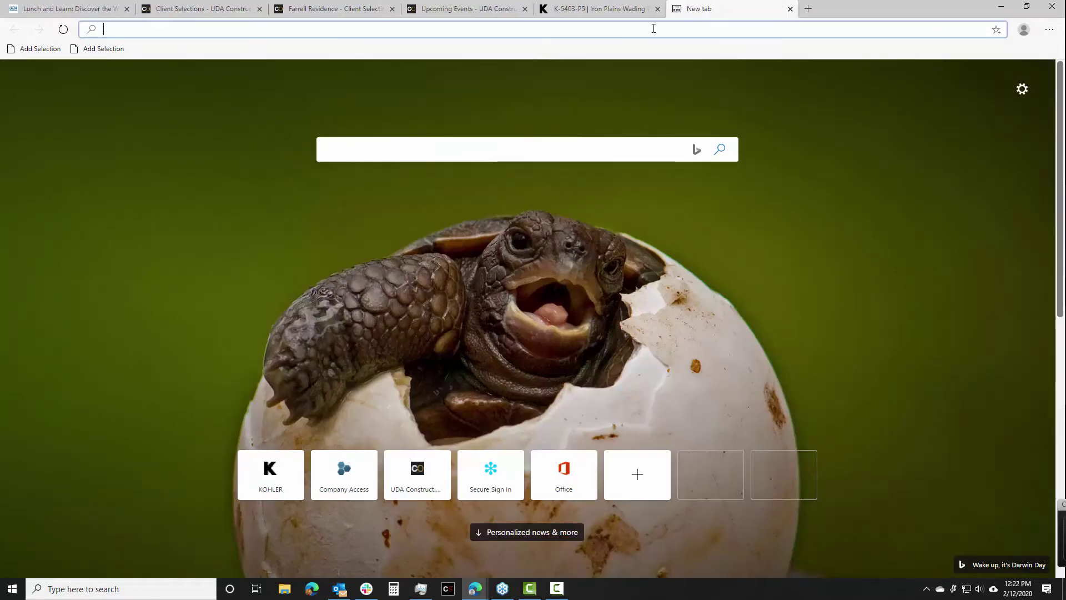
type("americanst")
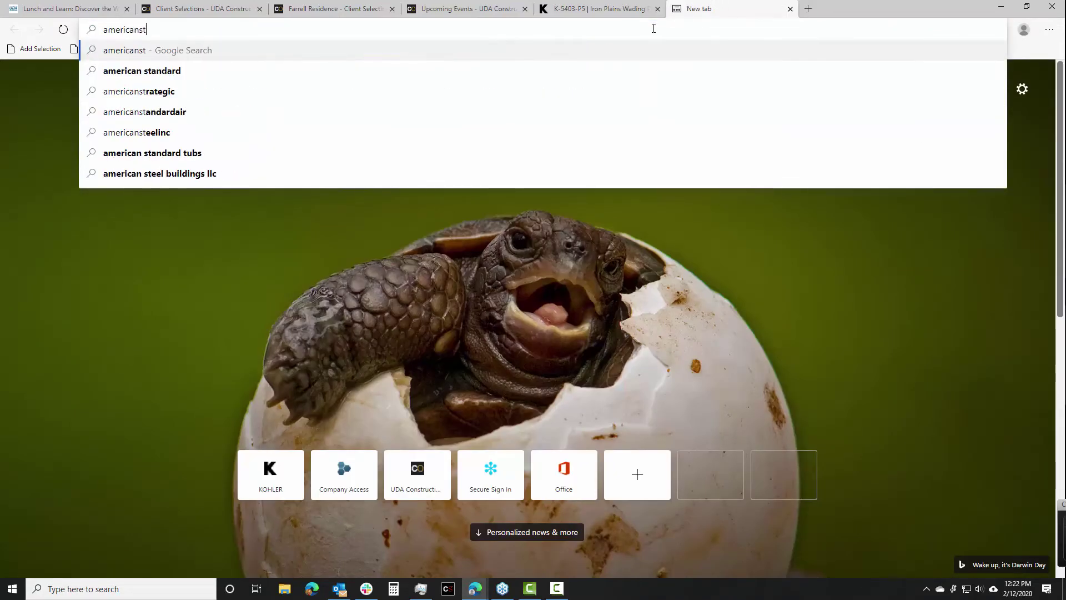
type("andard.com")
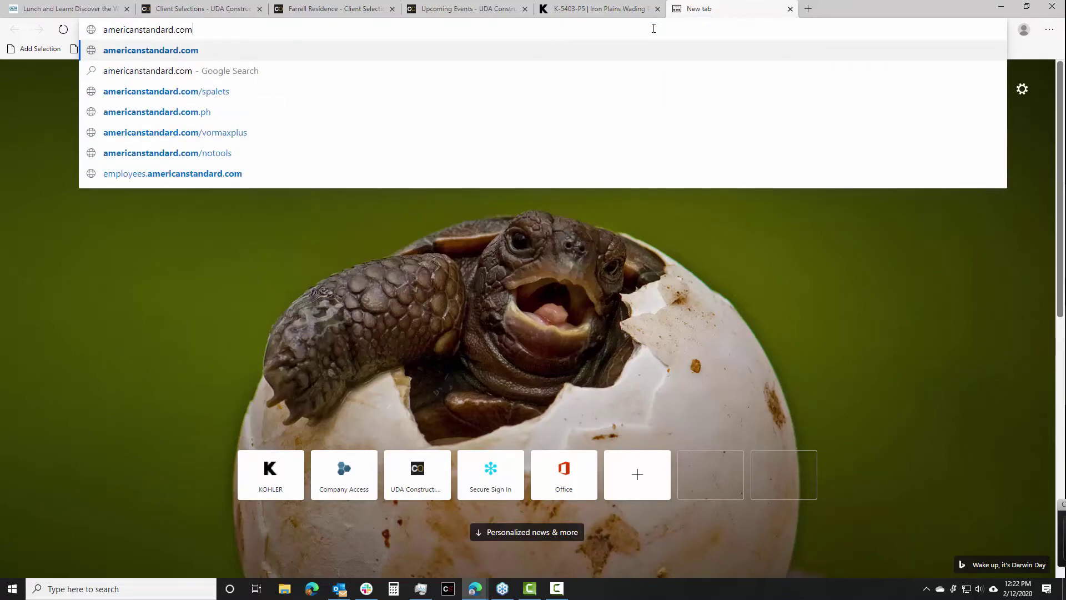
key("Return")
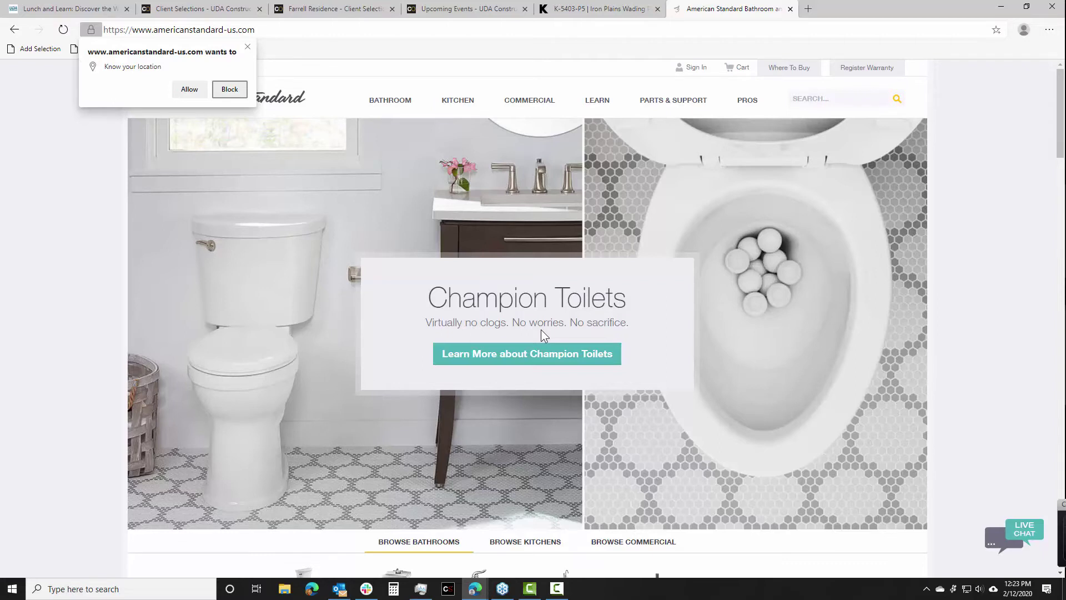
left_click(248, 46)
- Open the Loft Above Counter Sink less Faucet Hole from the vessel sinks and capture it with Add Selection
mouse_move(377, 102)
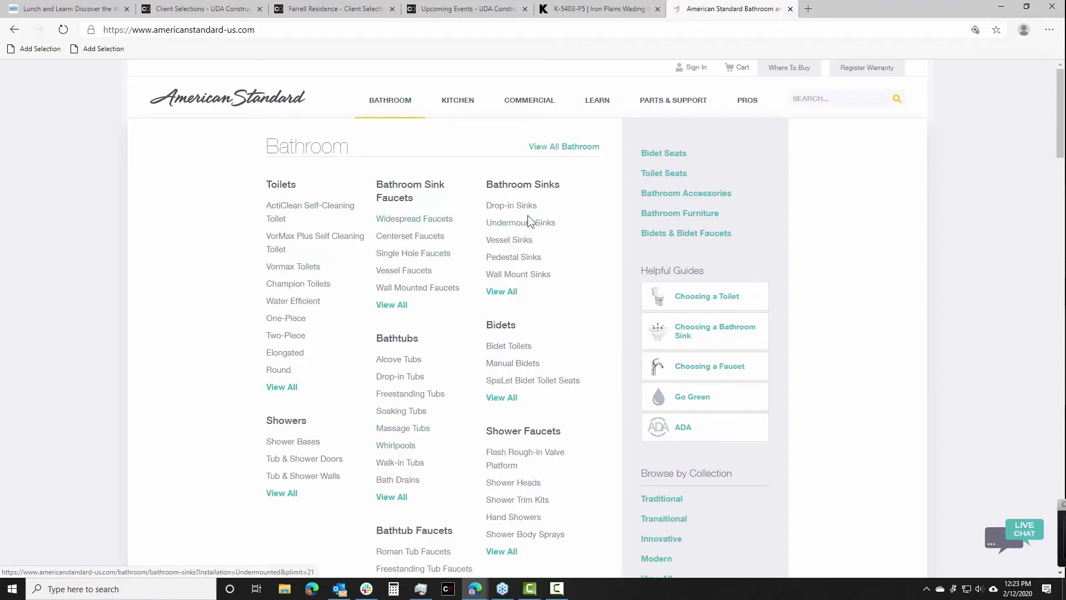
left_click(510, 240)
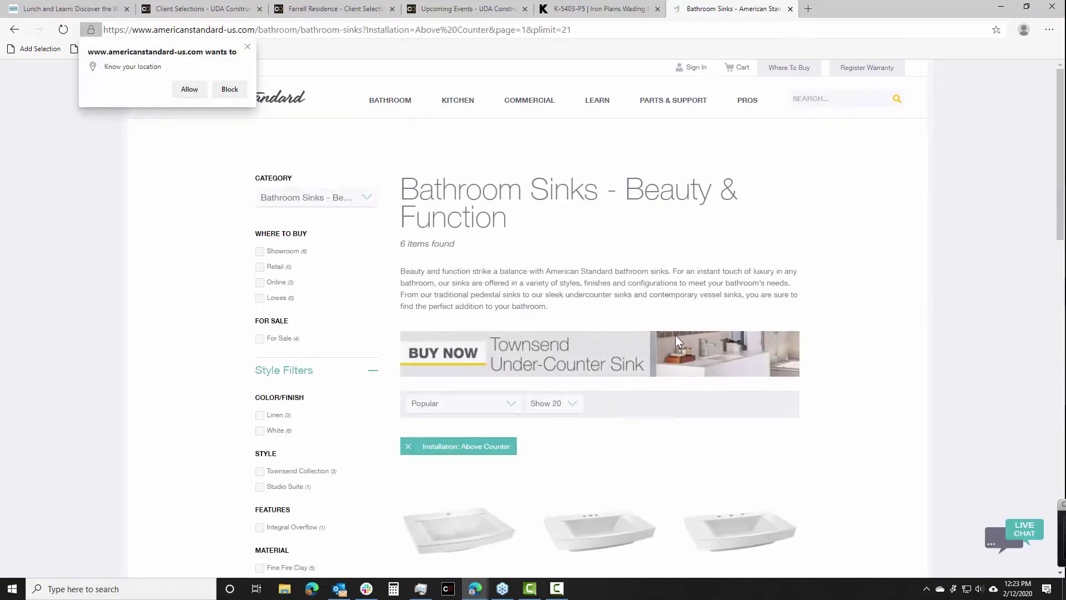
scroll(676, 340, "down", 7)
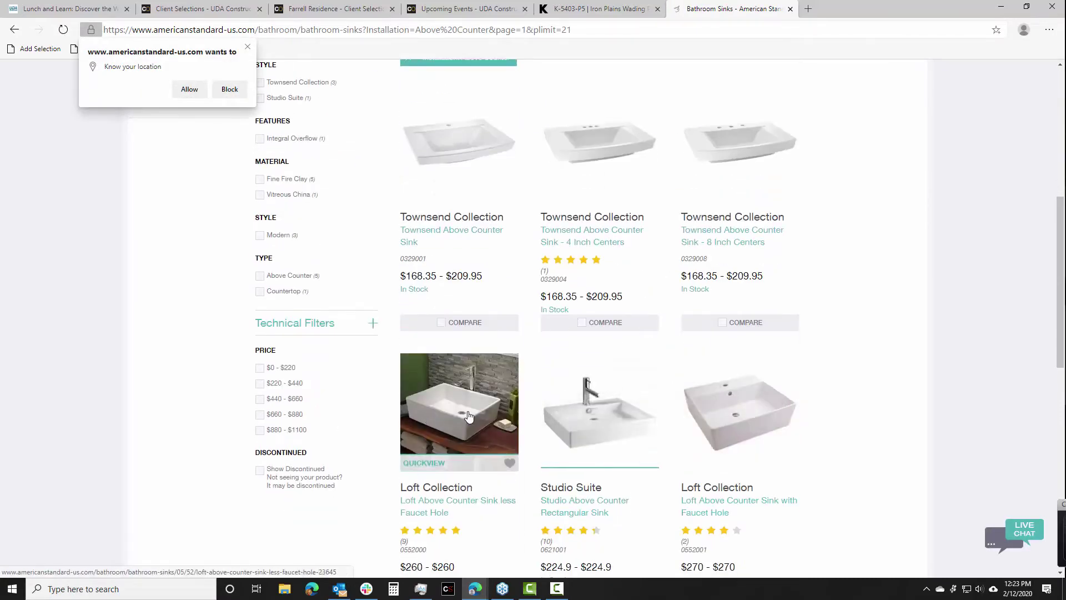
left_click(468, 416)
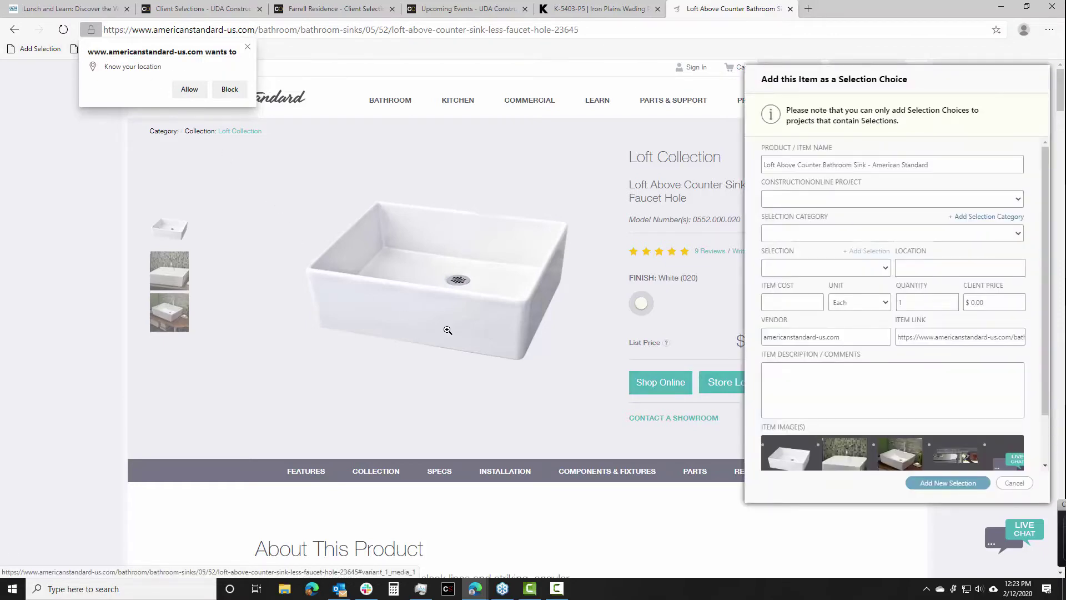
- Assign the Loft sink to the Farrell Residence project, Plumbing Fixtures category and Bathroom Sink - Master selection
left_click(826, 201)
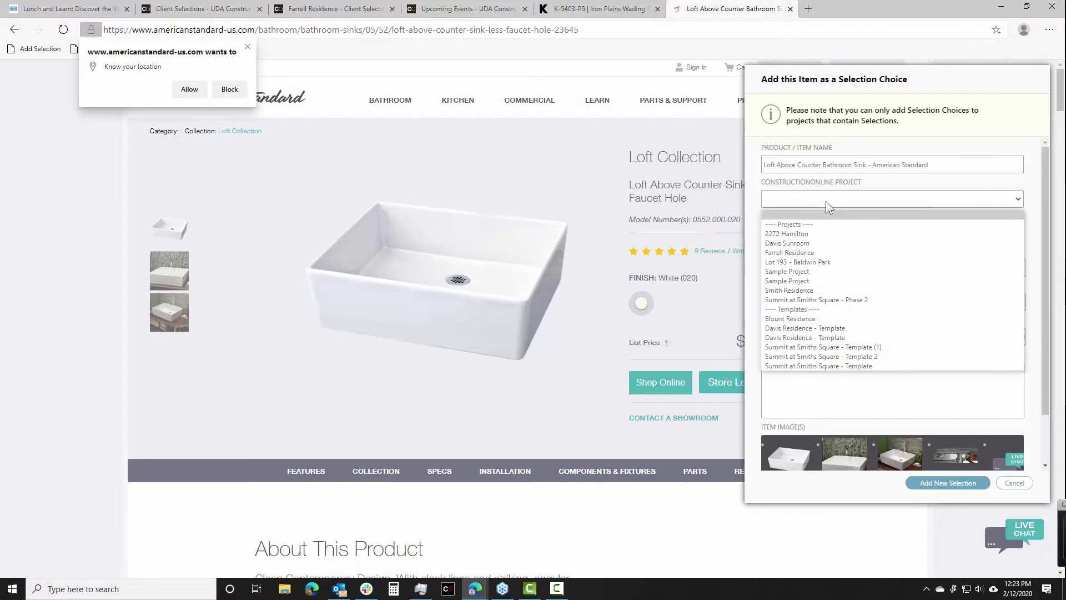
left_click(816, 252)
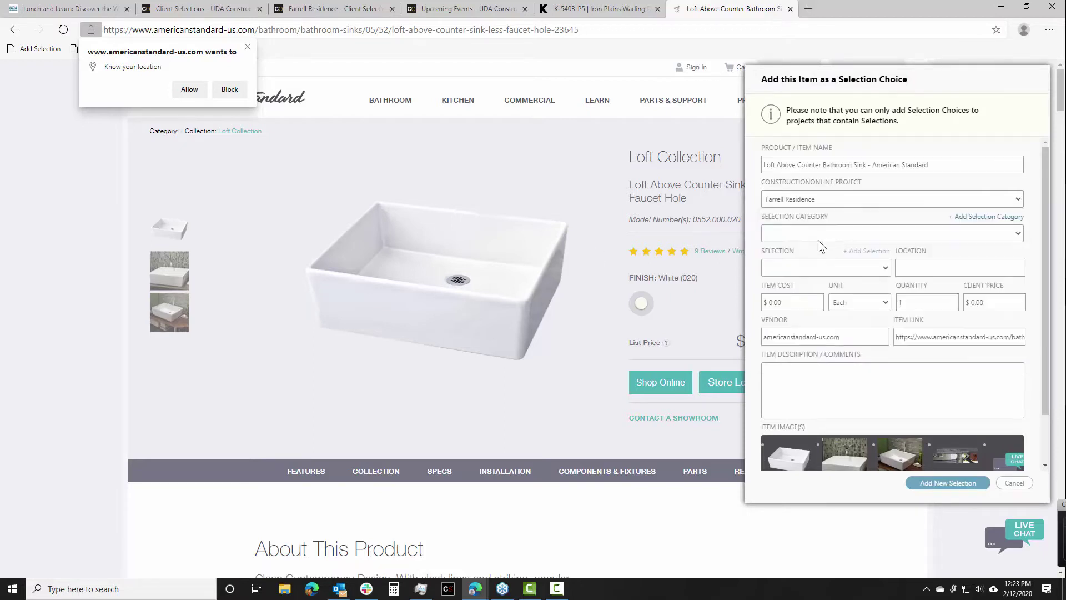
left_click(818, 239)
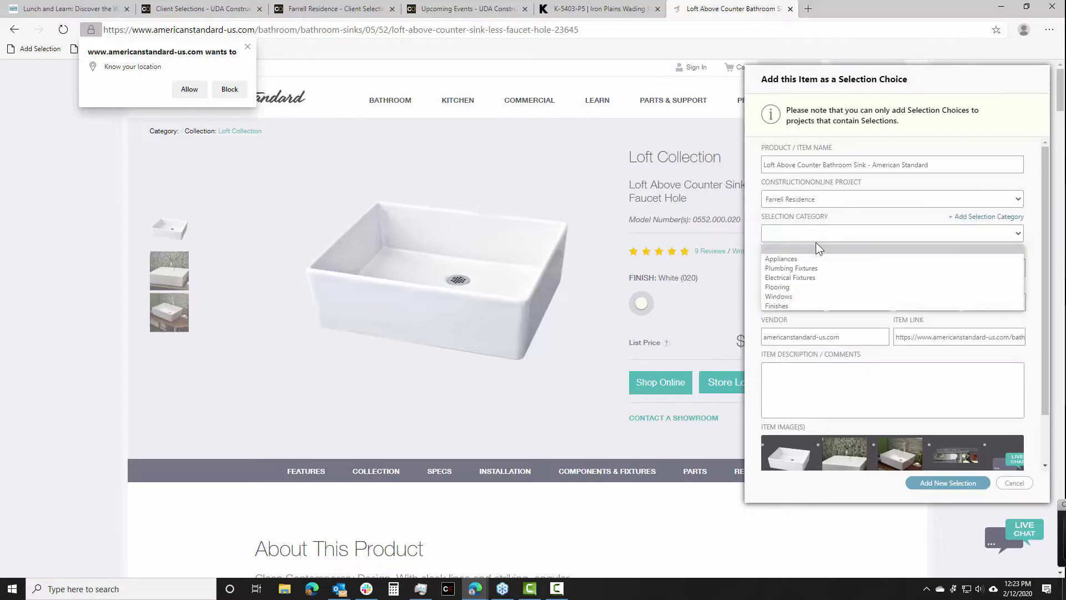
left_click(802, 269)
left_click(799, 271)
left_click(786, 308)
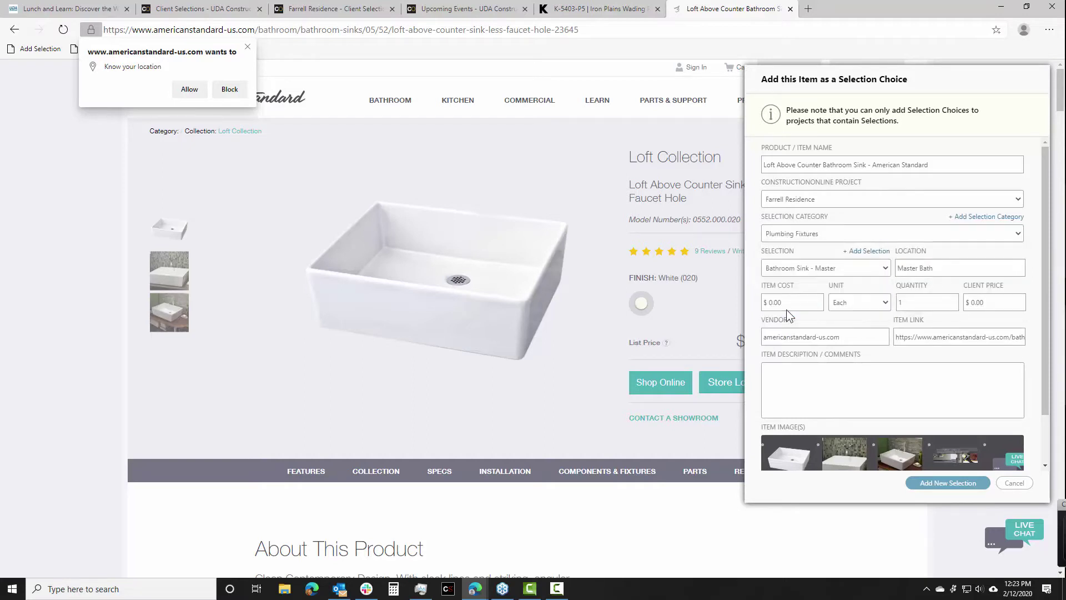
- Set the Loft sink's item cost to $240 and include its three product photos as item images
left_click_drag(795, 303, 746, 306)
left_click_drag(847, 83, 941, 102)
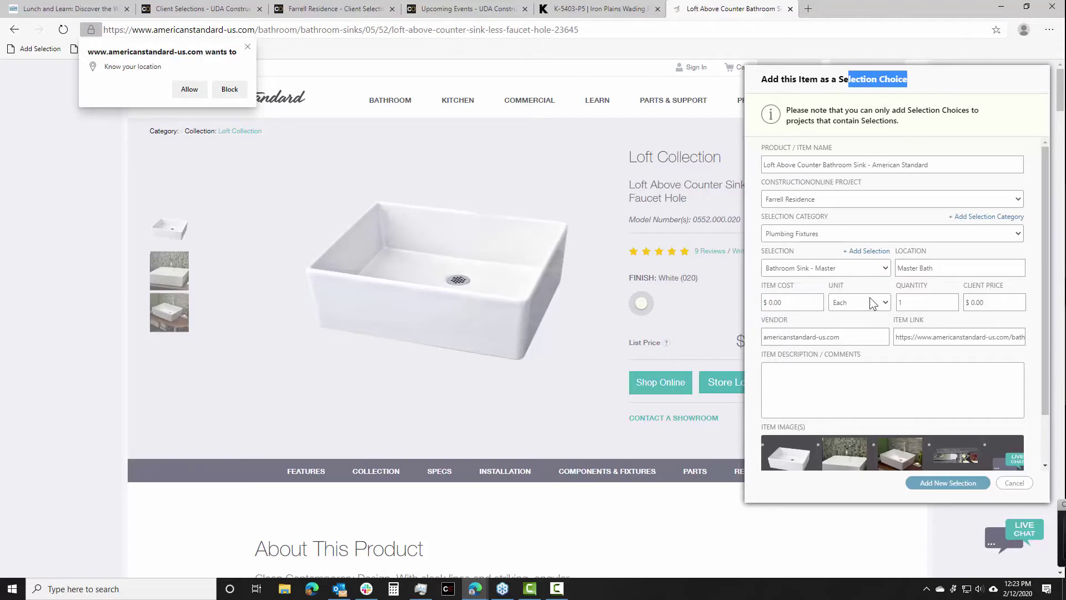
left_click_drag(784, 302, 765, 300)
type("240")
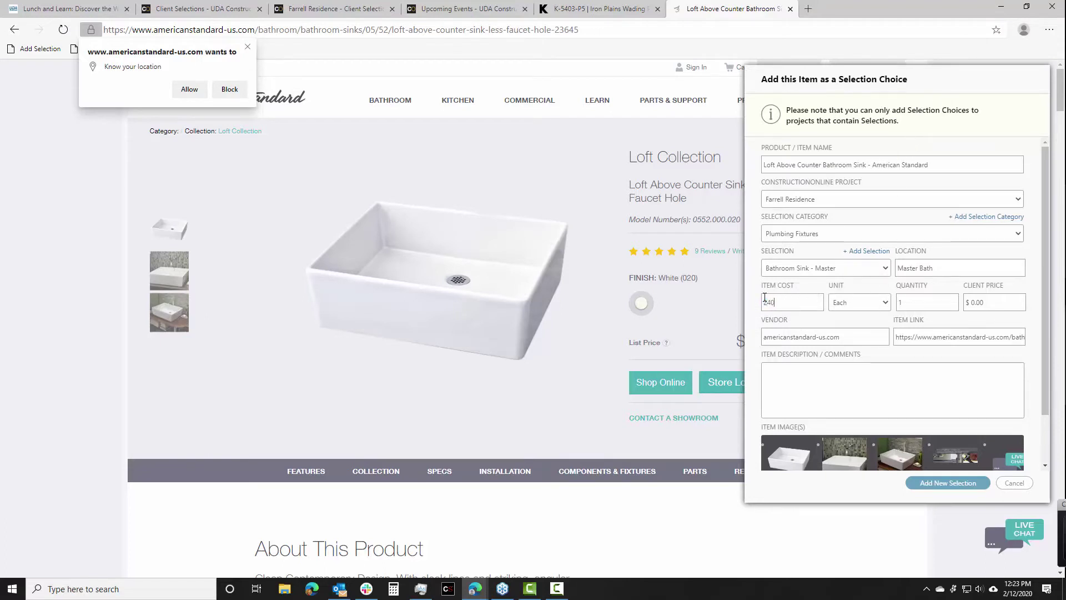
left_click(836, 278)
scroll(877, 381, "down", 1)
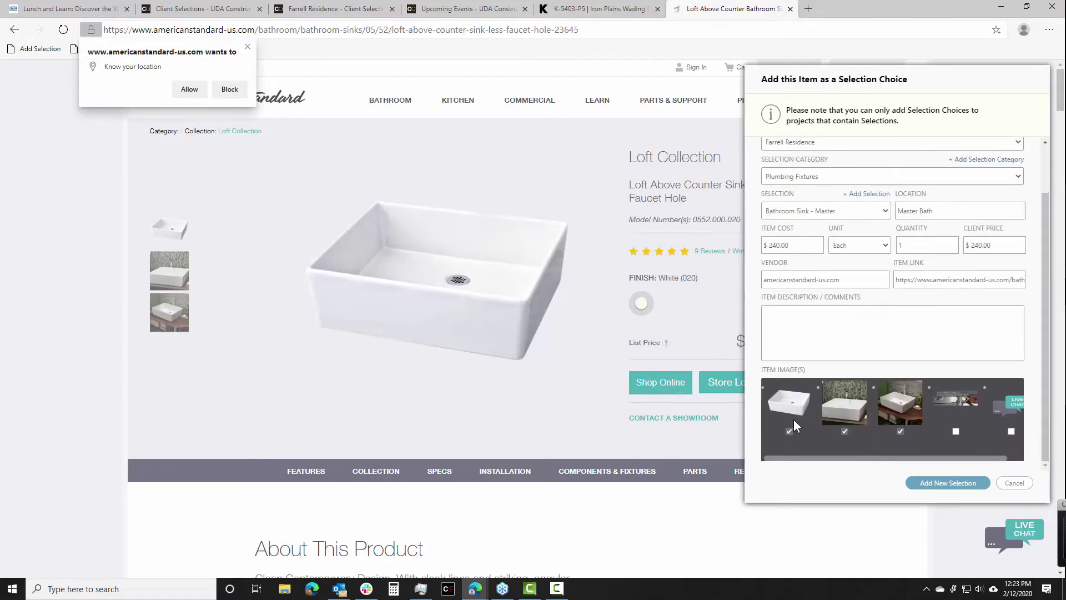
scroll(805, 433, "down", 1)
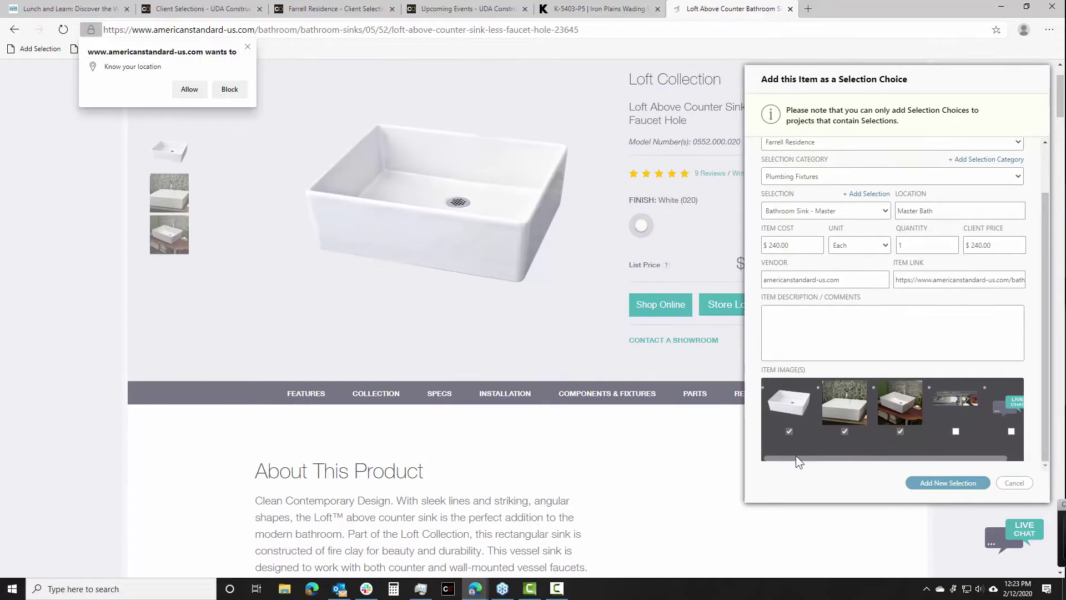
- Include the fourth image in the Loft sink's item images and exclude the first product photo
left_click(955, 431)
left_click(789, 432)
left_click_drag(837, 459, 865, 458)
- Copy the whole About This Product text into the Loft sink's item description and add the item as a selection choice
scroll(624, 455, "down", 5)
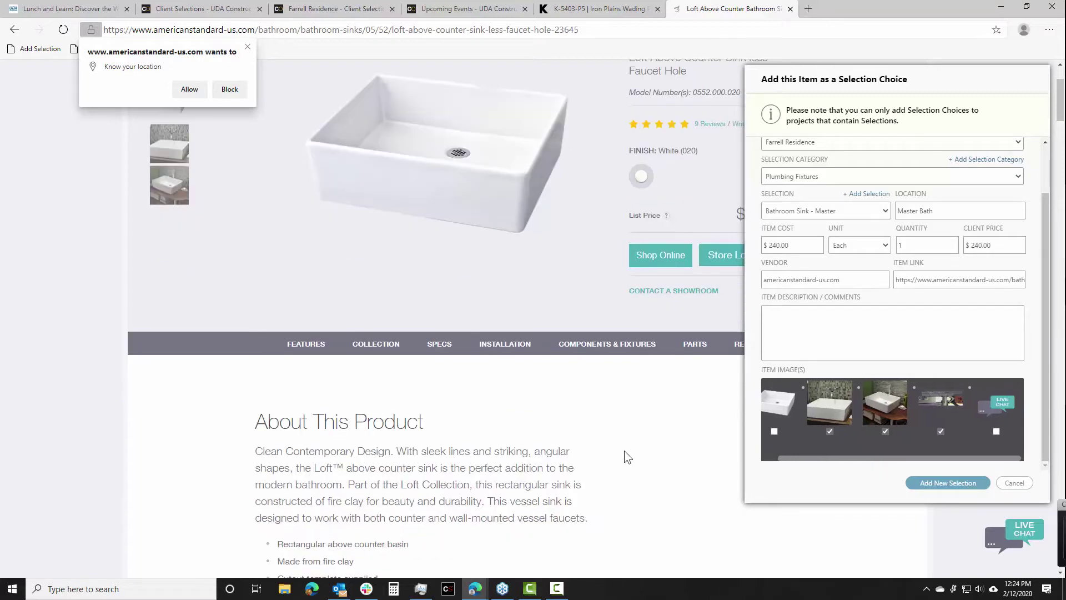
left_click_drag(256, 190, 471, 453)
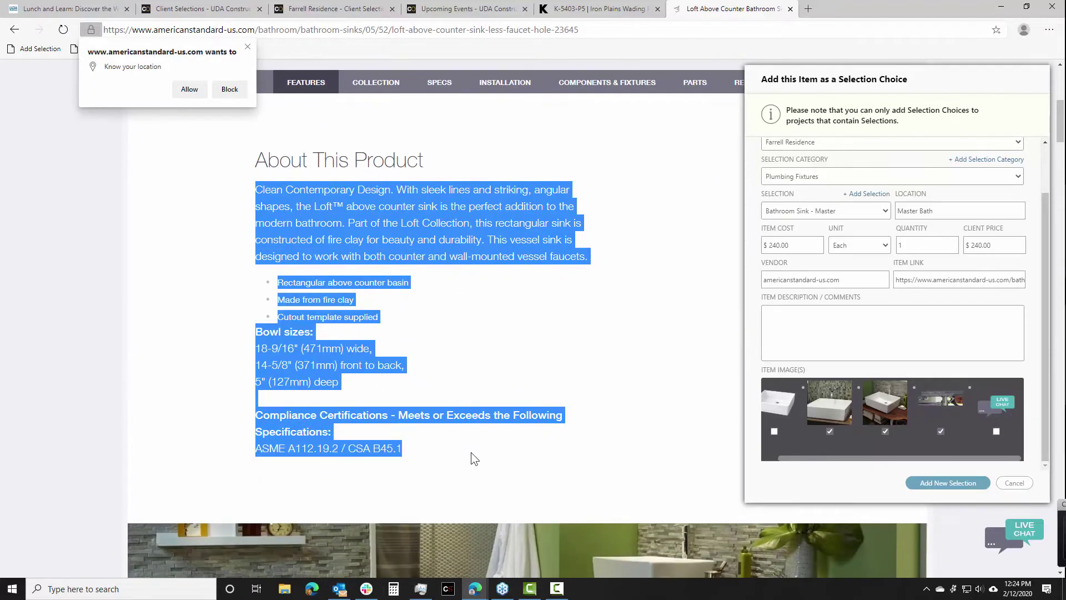
right_click(428, 216)
left_click(488, 232)
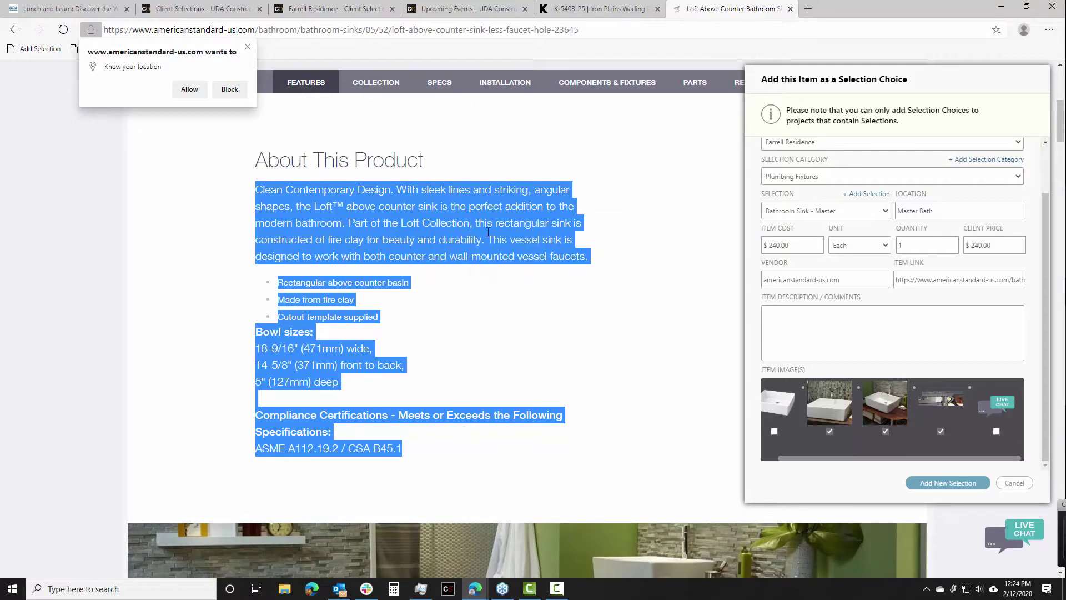
left_click(786, 320)
key("ctrl+v")
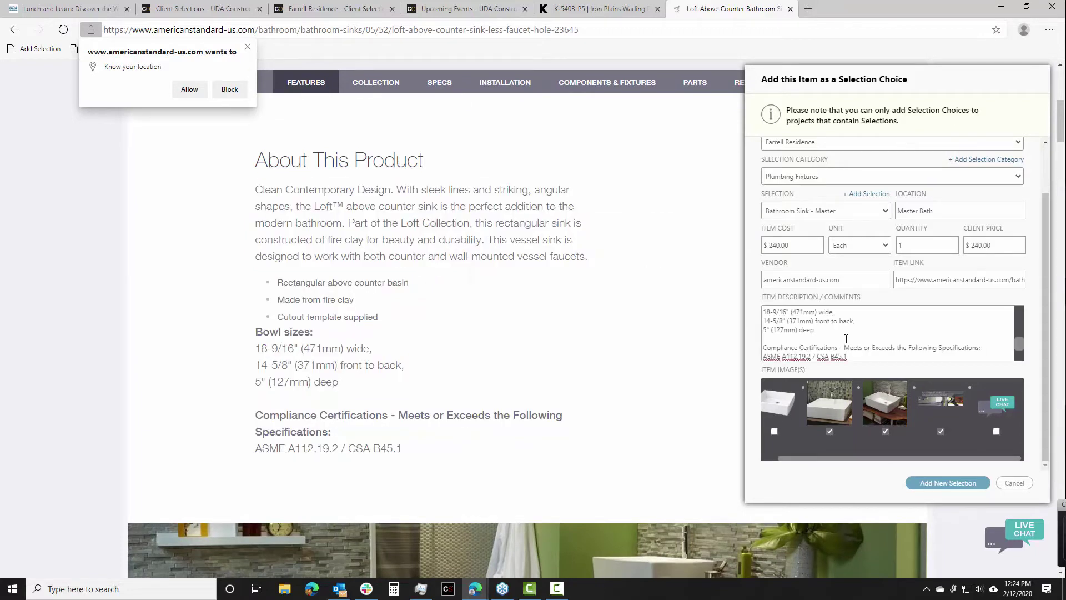
left_click(928, 483)
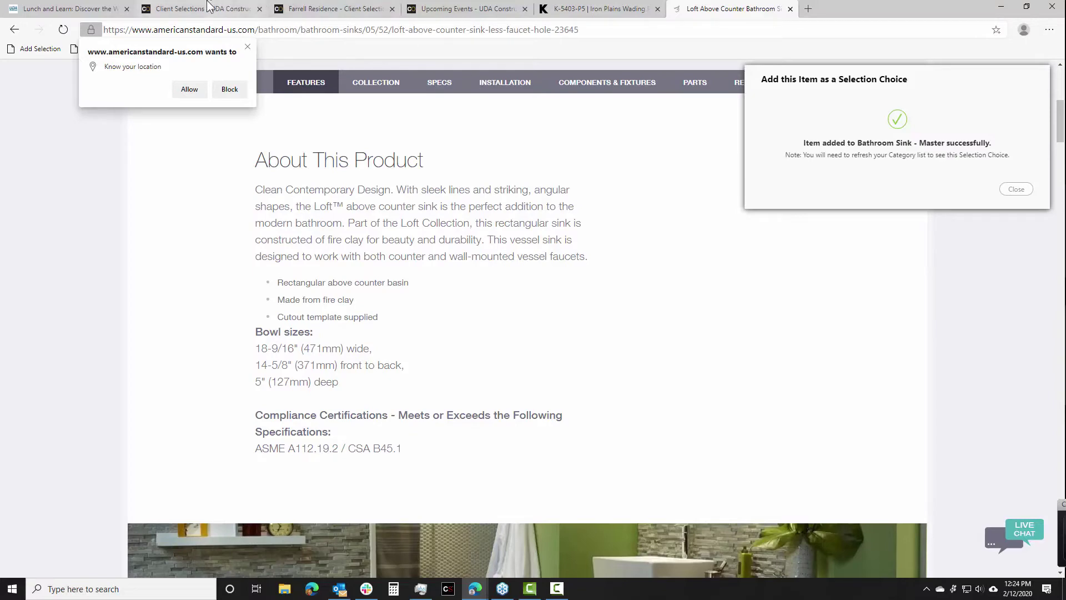
- Return to the Farrell Residence client selections, refresh them and review the choices under Bathroom Sink - Master
left_click(225, 13)
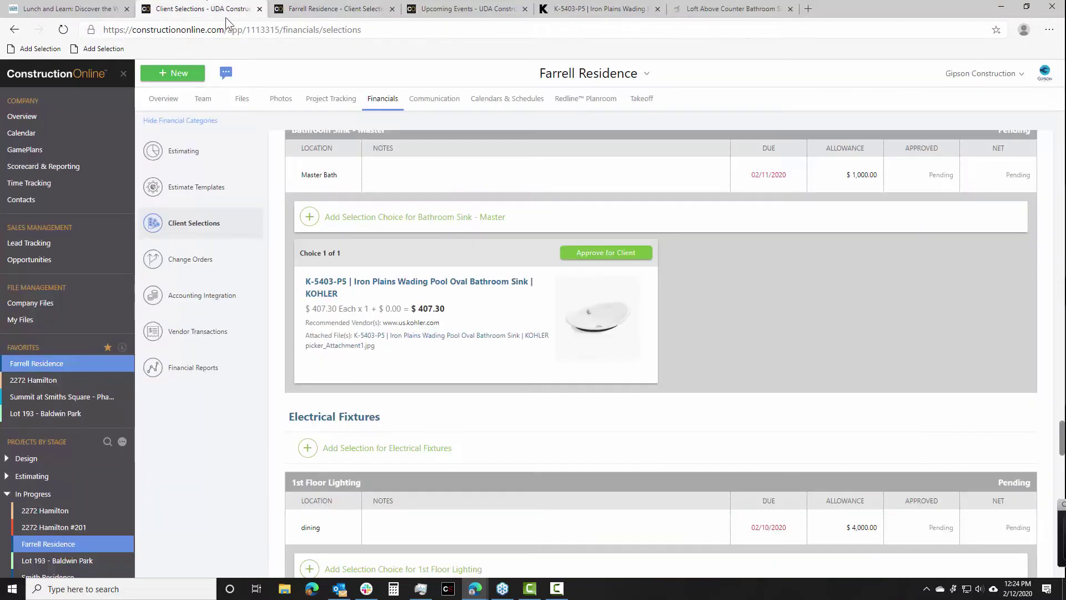
left_click(61, 30)
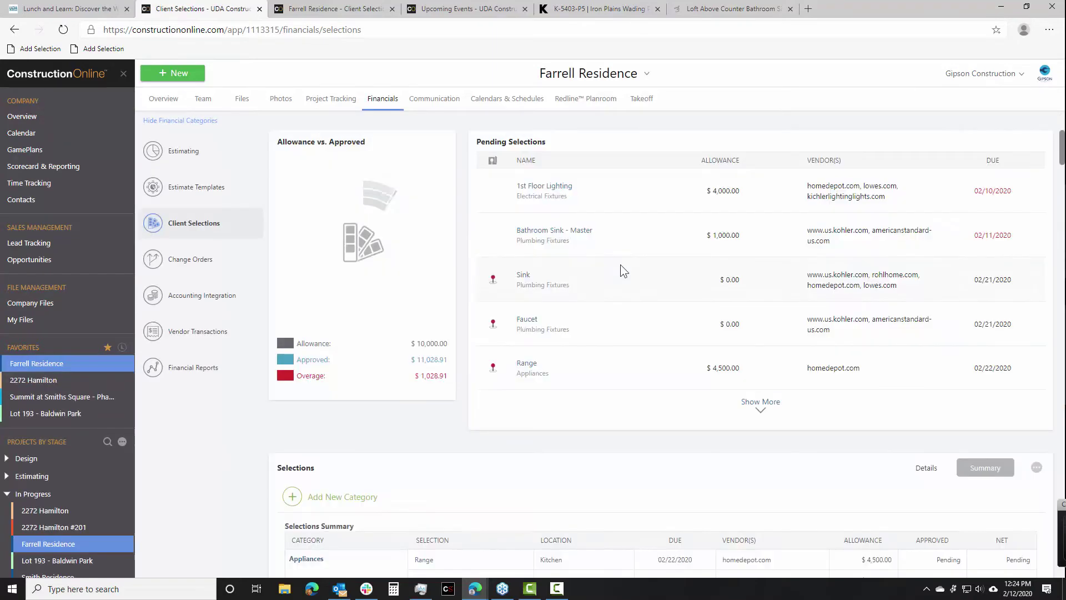
scroll(621, 264, "down", 7)
scroll(621, 266, "down", 20)
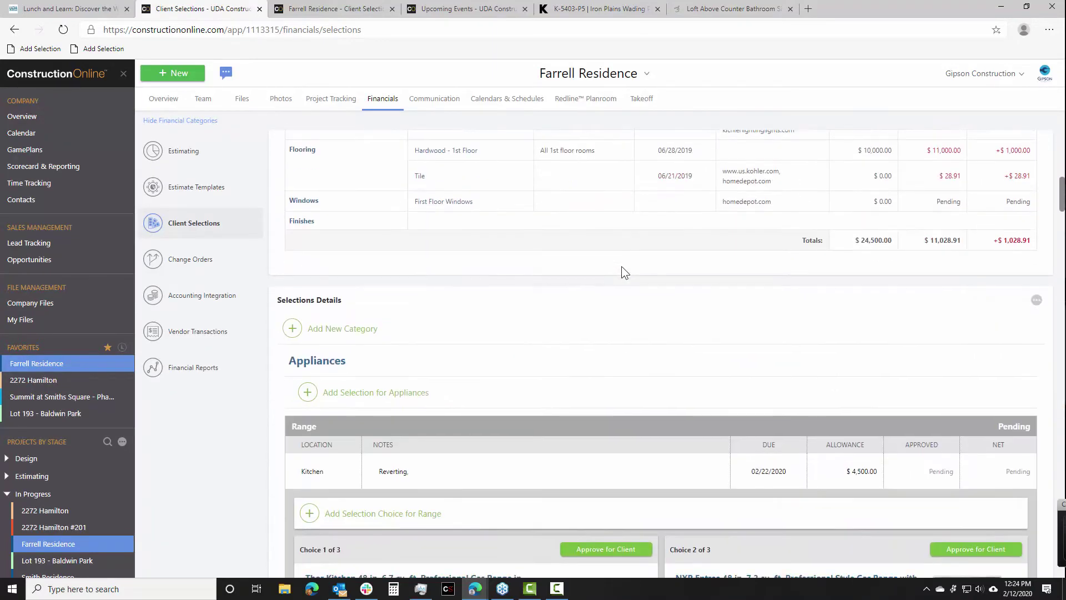
scroll(621, 265, "down", 20)
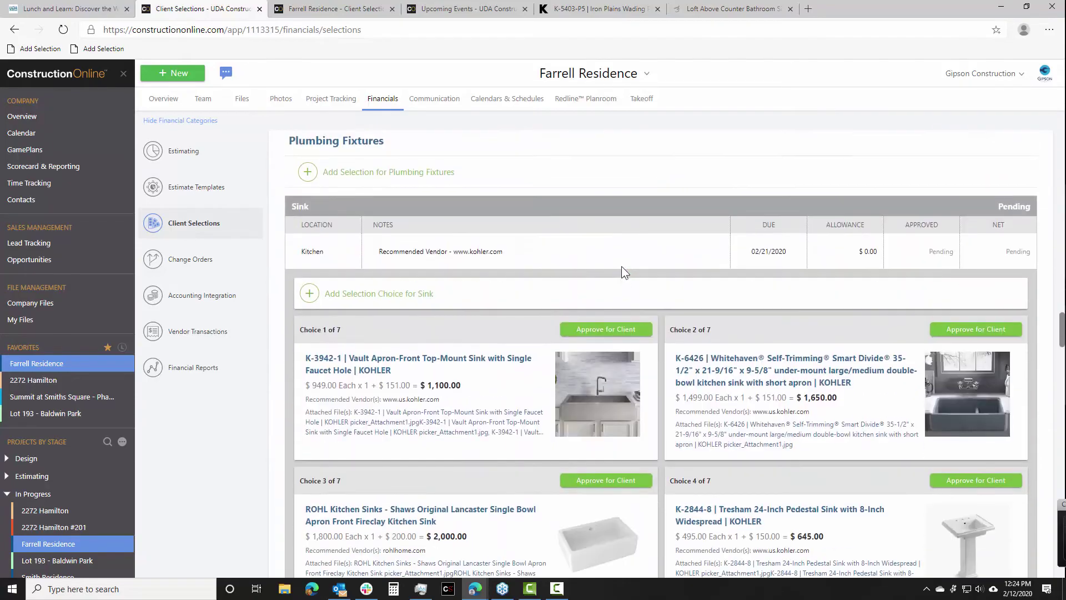
scroll(621, 266, "down", 12)
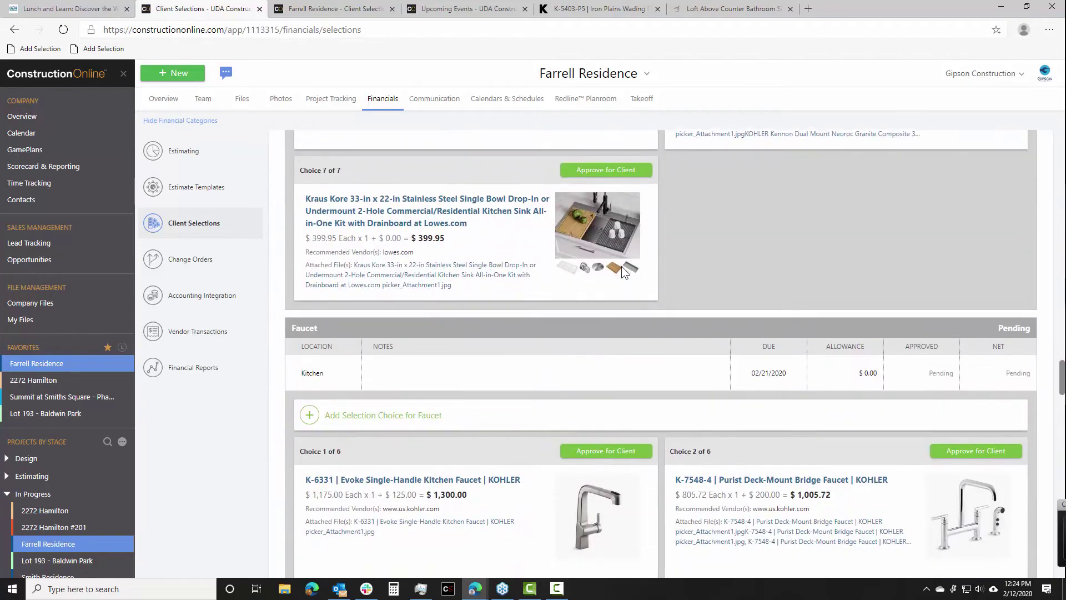
scroll(622, 265, "down", 5)
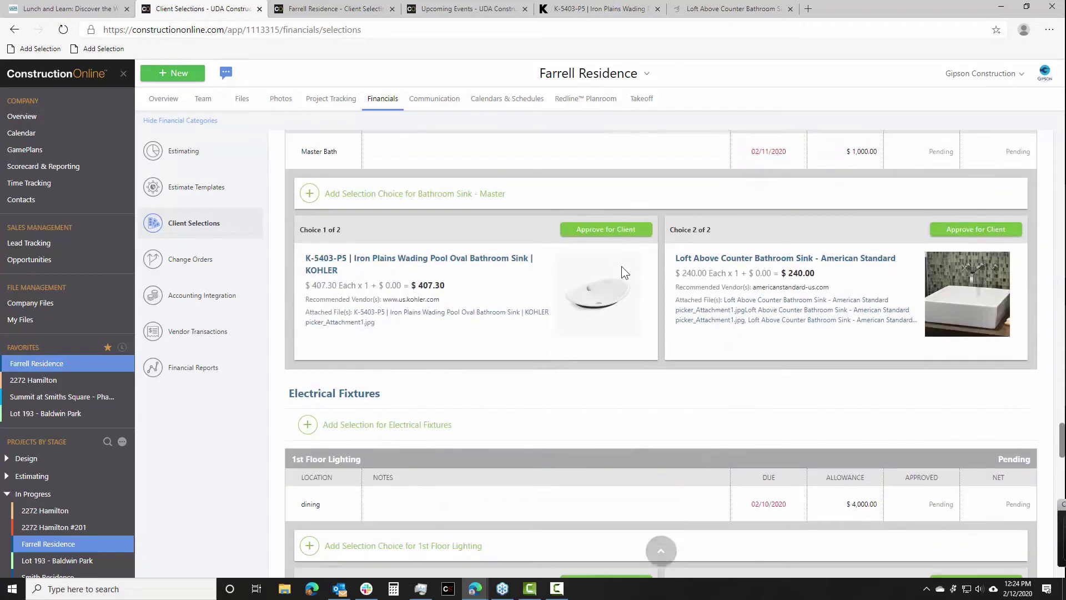
scroll(622, 265, "up", 3)
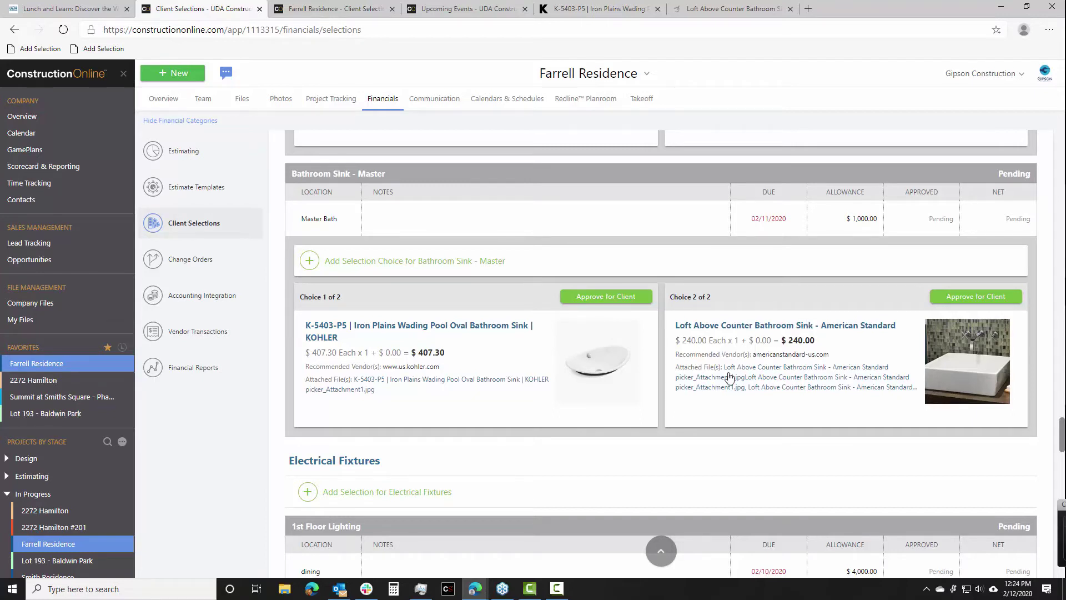
left_click(437, 217)
left_click(473, 229)
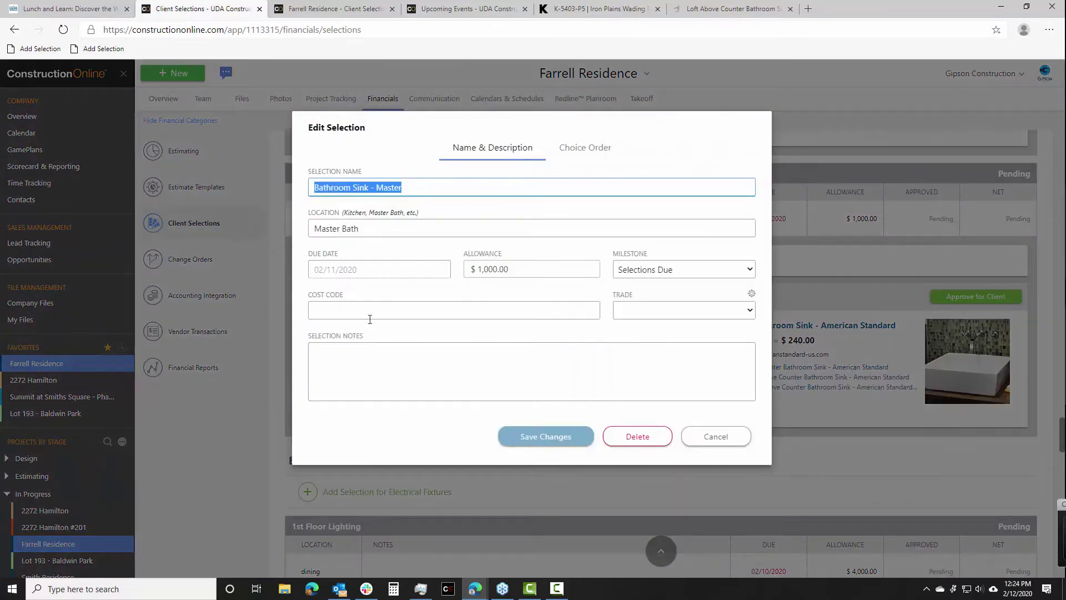
left_click(407, 371)
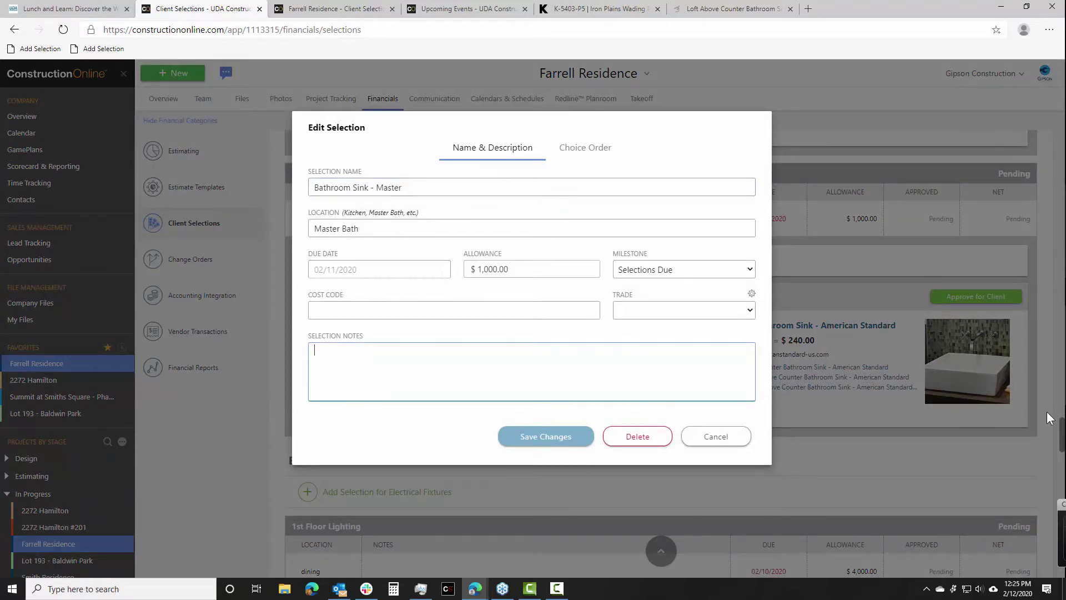
type("test")
key("BackSpace")
key("BackSpace")
key("BackSpace")
key("BackSpace")
mouse_move(448, 125)
left_mouse_down()
mouse_move(698, 181)
mouse_move(707, 326)
mouse_move(448, 129)
left_mouse_up()
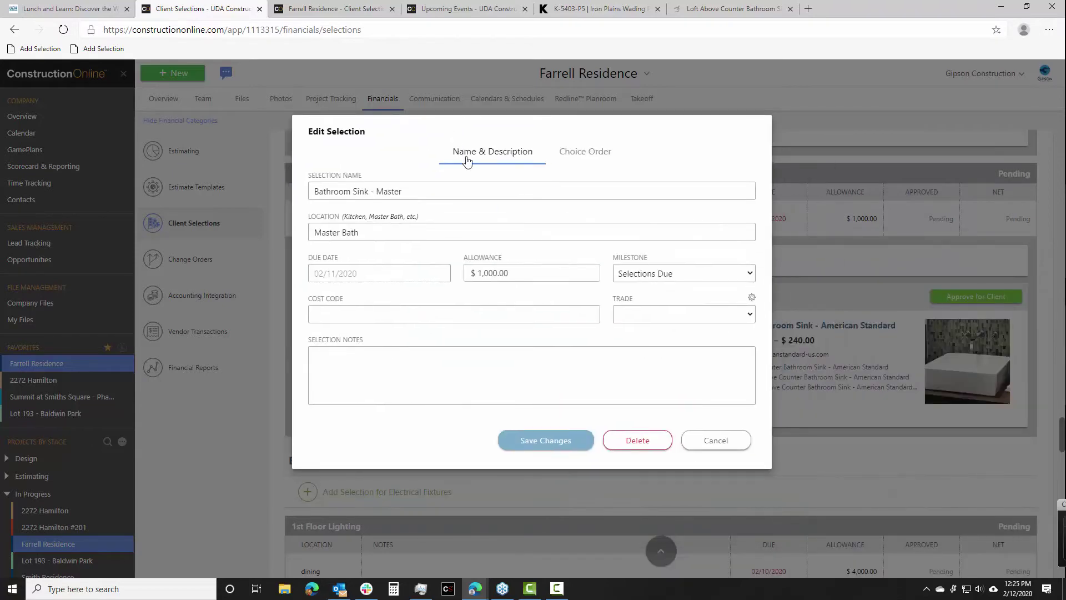
left_click(712, 442)
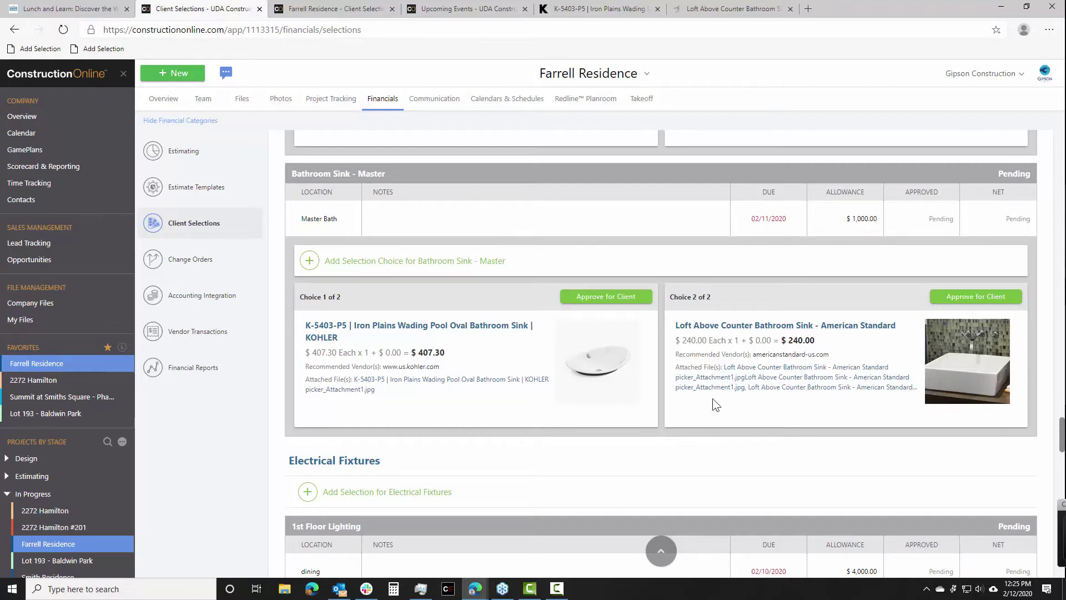
- Add the selection note "Recommended vendors: Kohler or American Standard" to Bathroom Sink - Master and save it
left_click(499, 194)
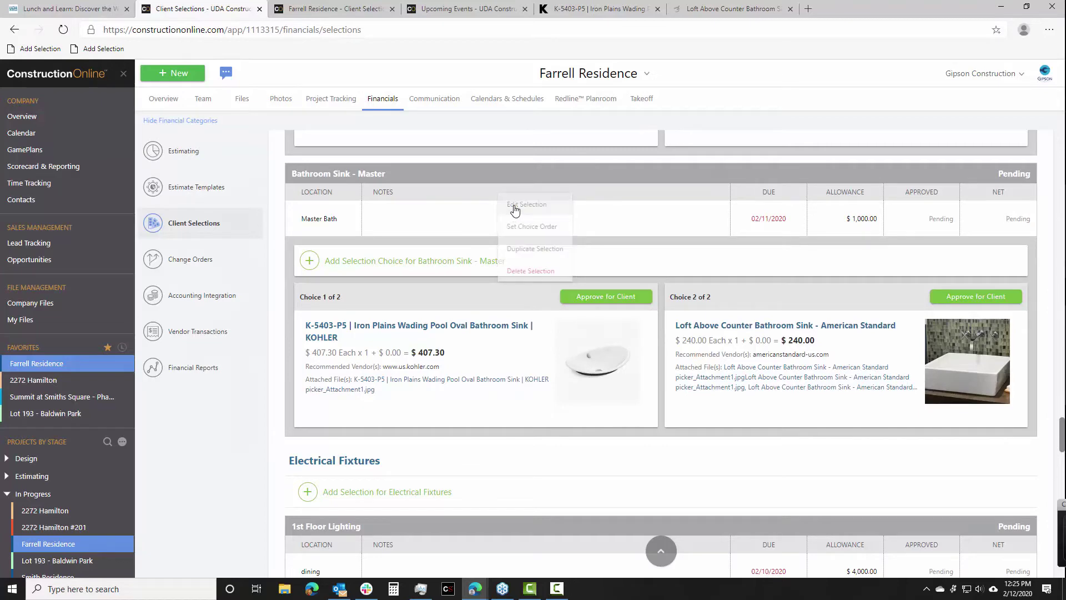
left_click(511, 208)
left_click(464, 368)
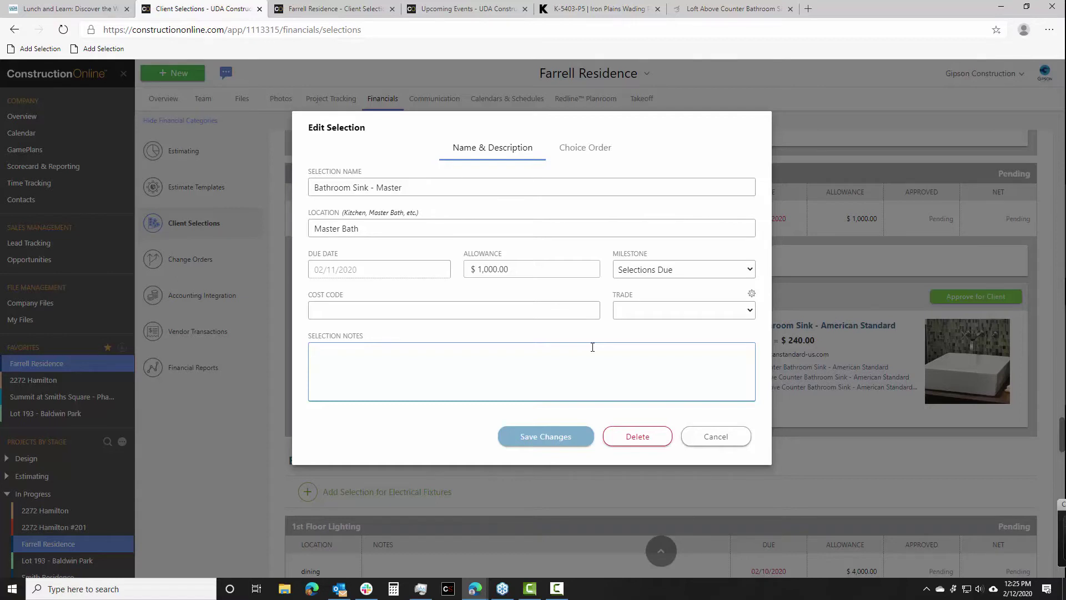
type("Recommended vendors: Kohler or A")
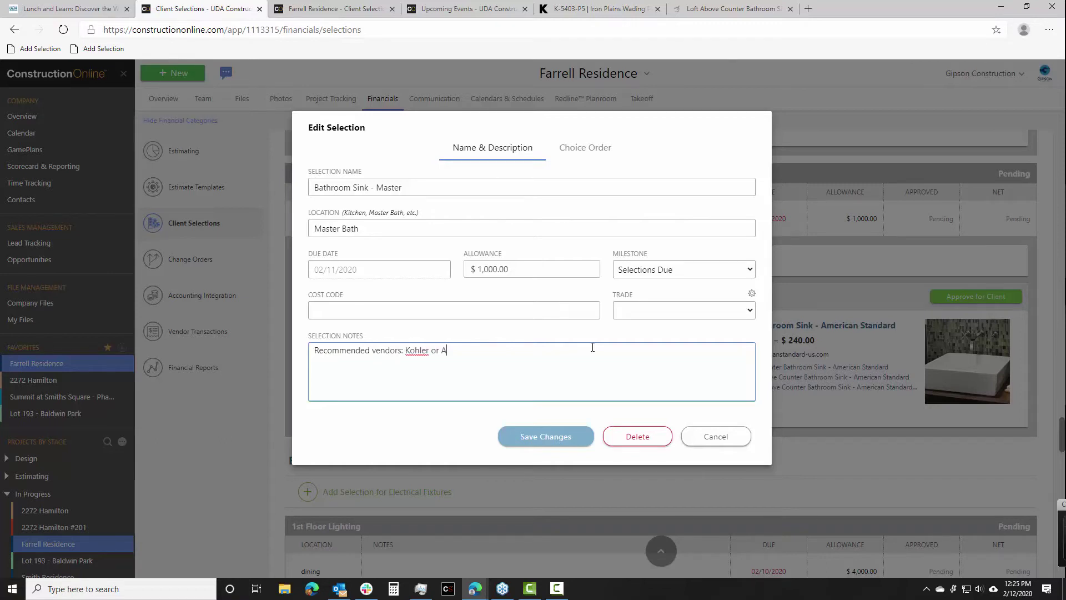
type("merican Sta")
type("nda")
type("n")
type("rd")
left_click(555, 442)
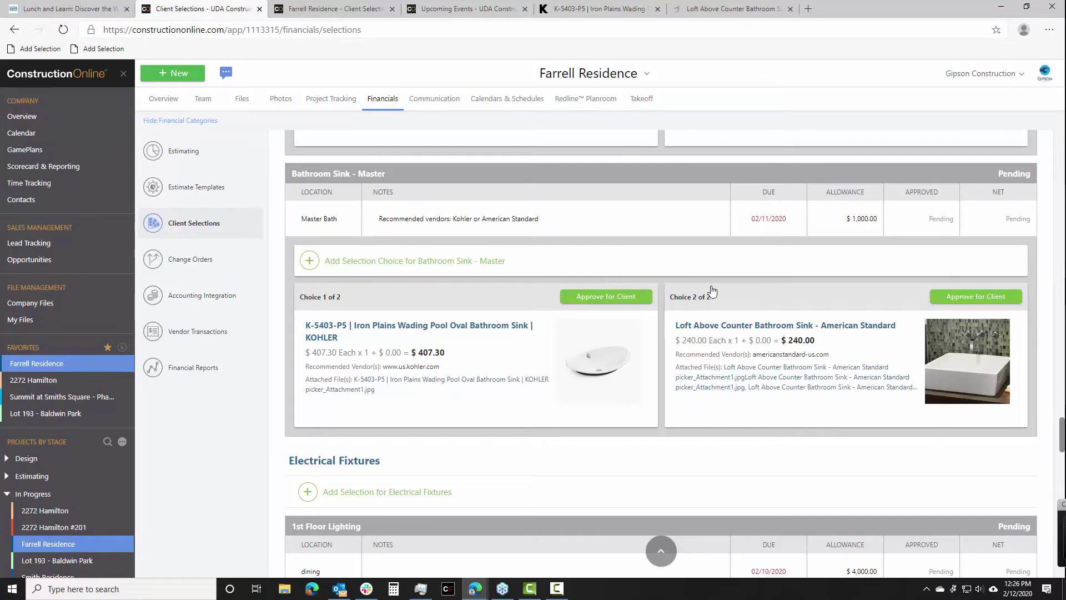
- Set a $160 markup on the Loft Above Counter Bathroom Sink choice and save it
right_click(714, 327)
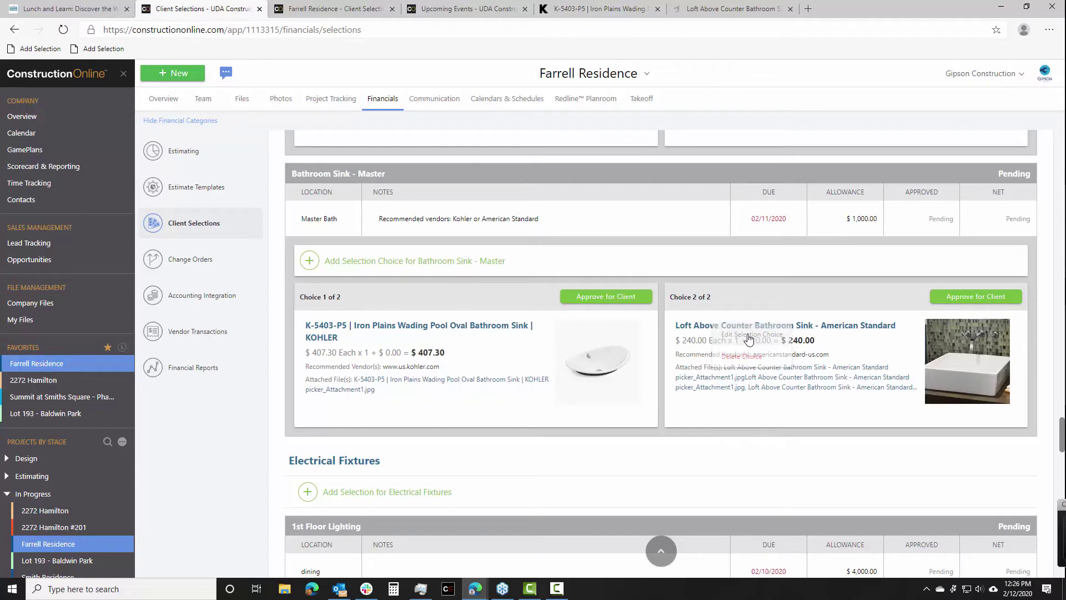
left_click(749, 335)
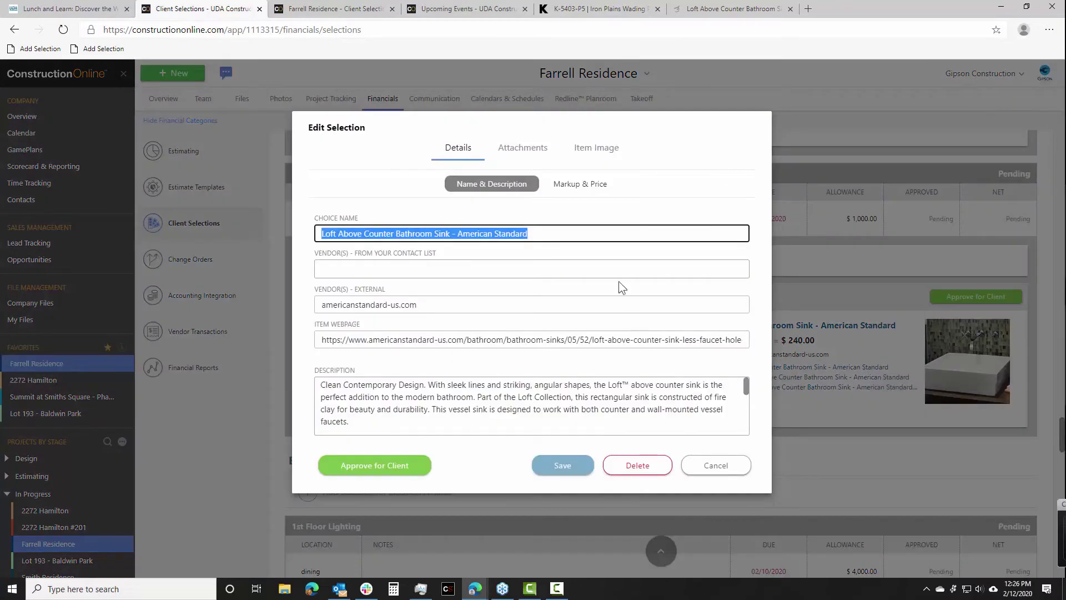
left_click(606, 184)
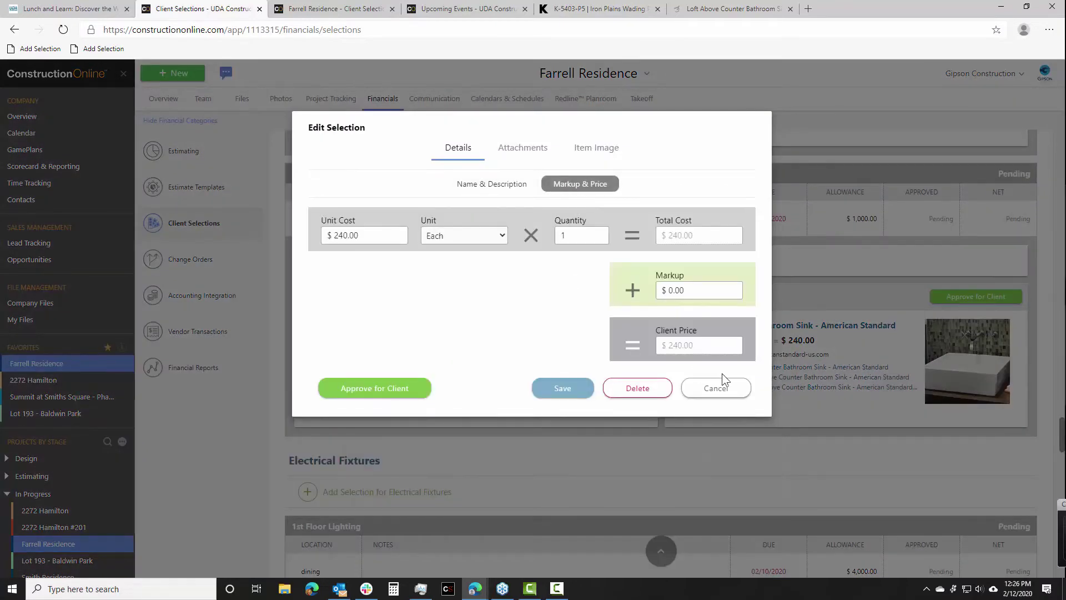
left_click(357, 234)
left_click(690, 289)
type("160")
key("Tab")
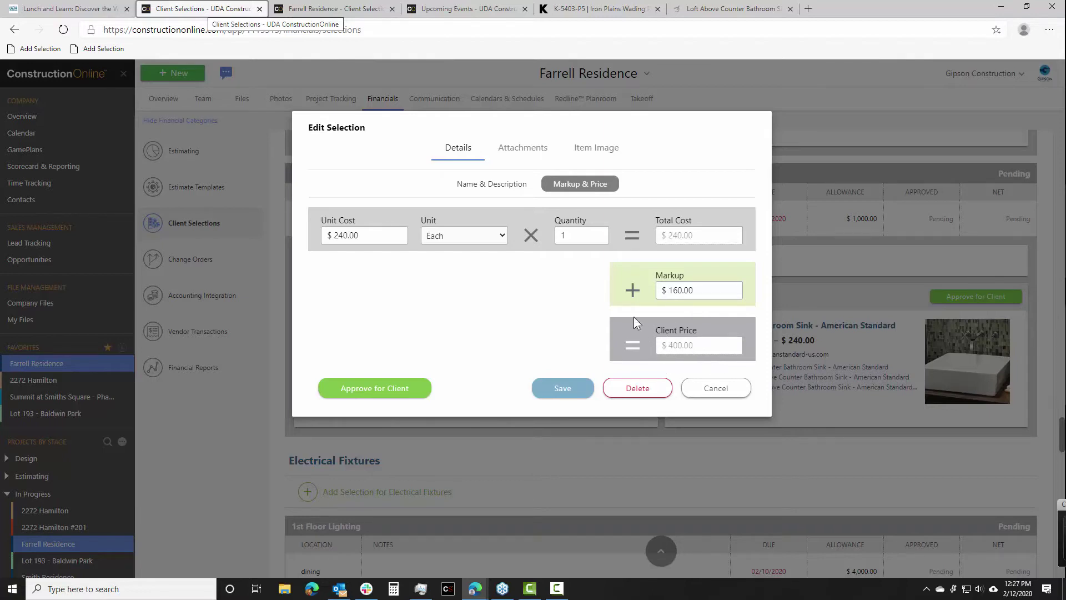
left_click(569, 392)
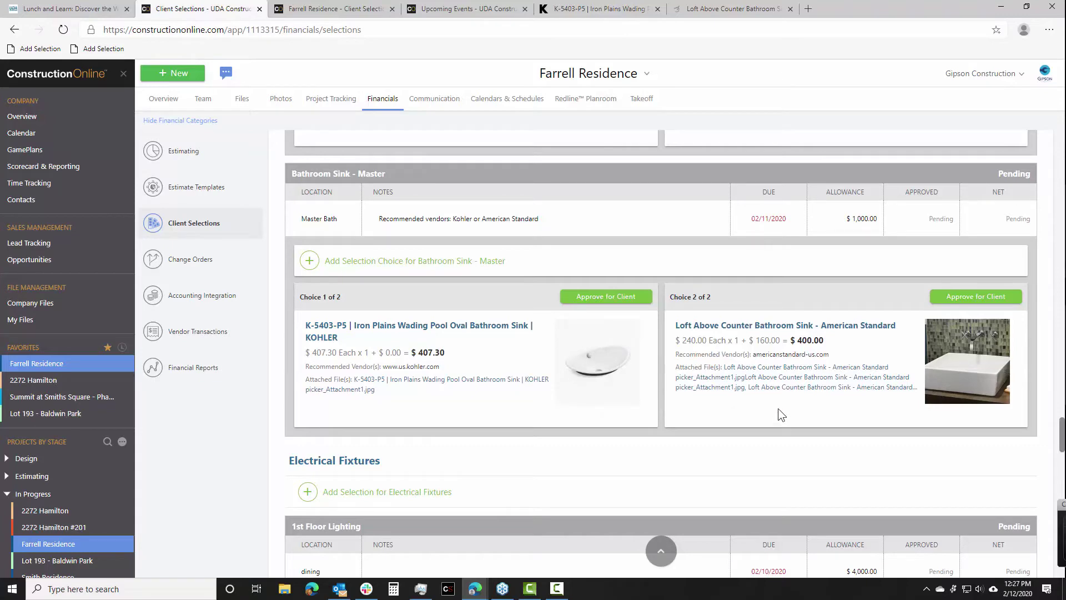
scroll(791, 391, "down", 1)
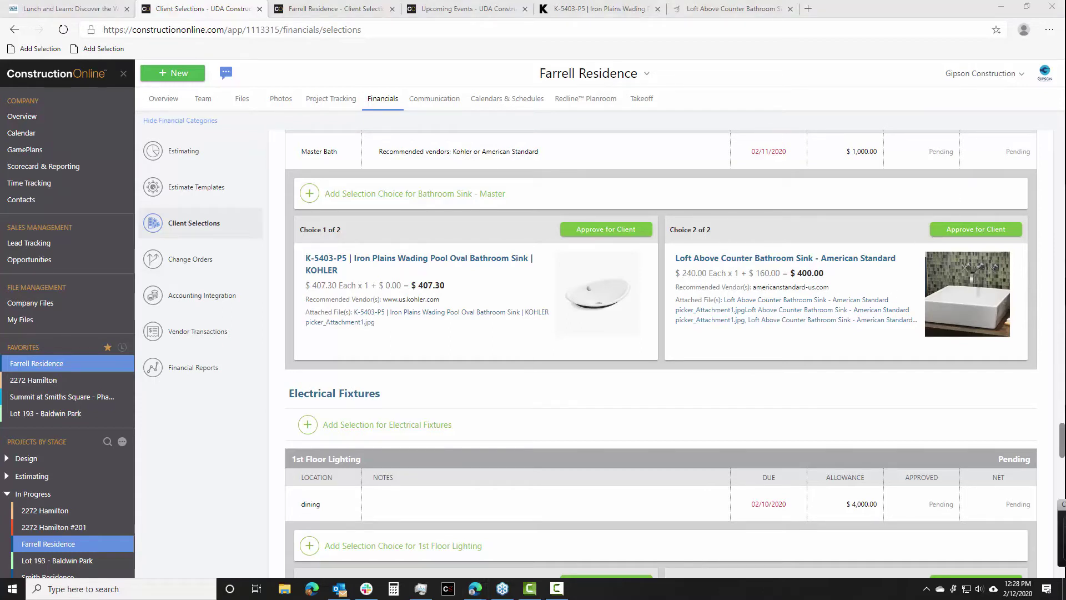
key("alt+Tab")
left_click_drag(1065, 50, 1065, 50)
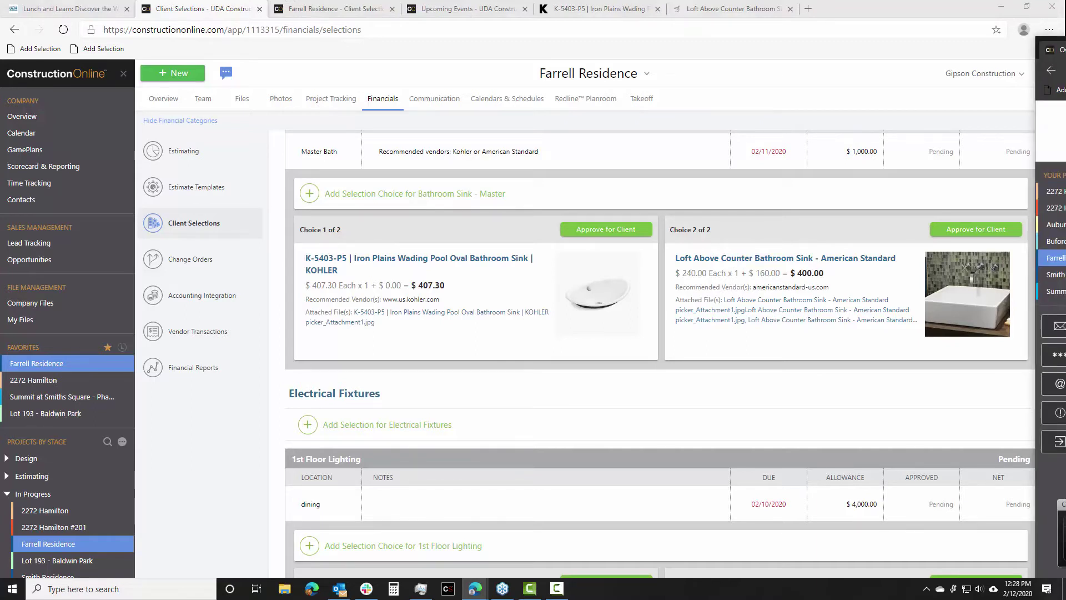
left_click_drag(1062, 50, 1065, 50)
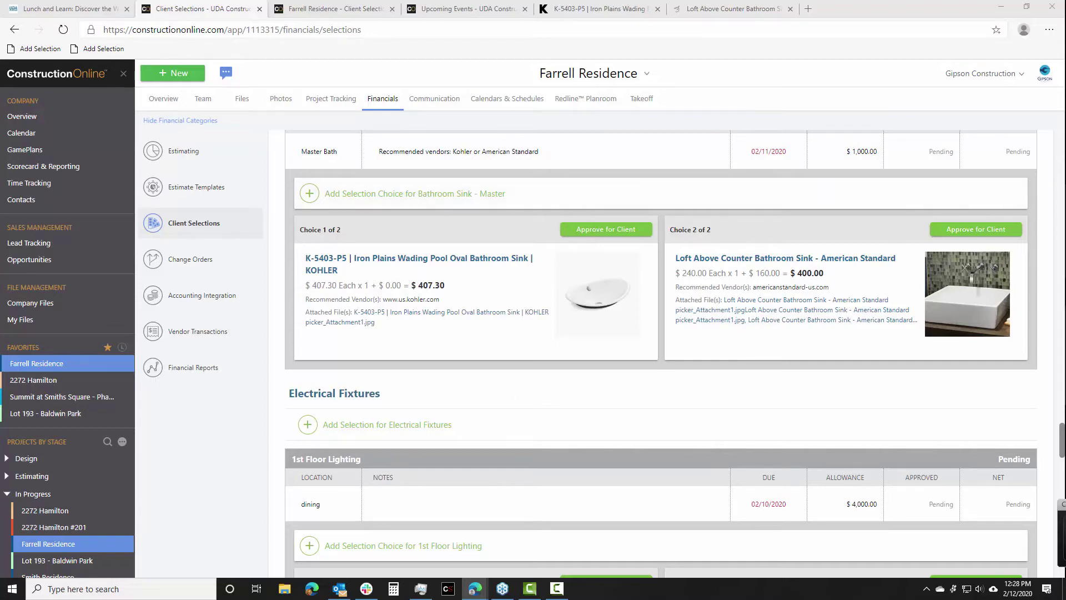
left_click_drag(1065, 156, 965, 80)
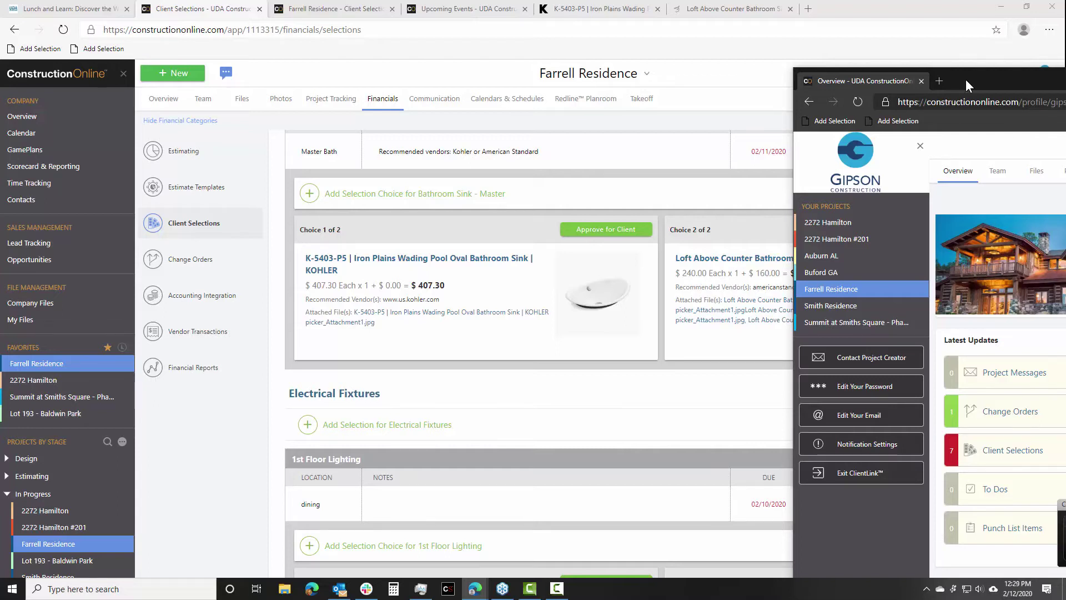
left_click_drag(965, 80, 1065, 73)
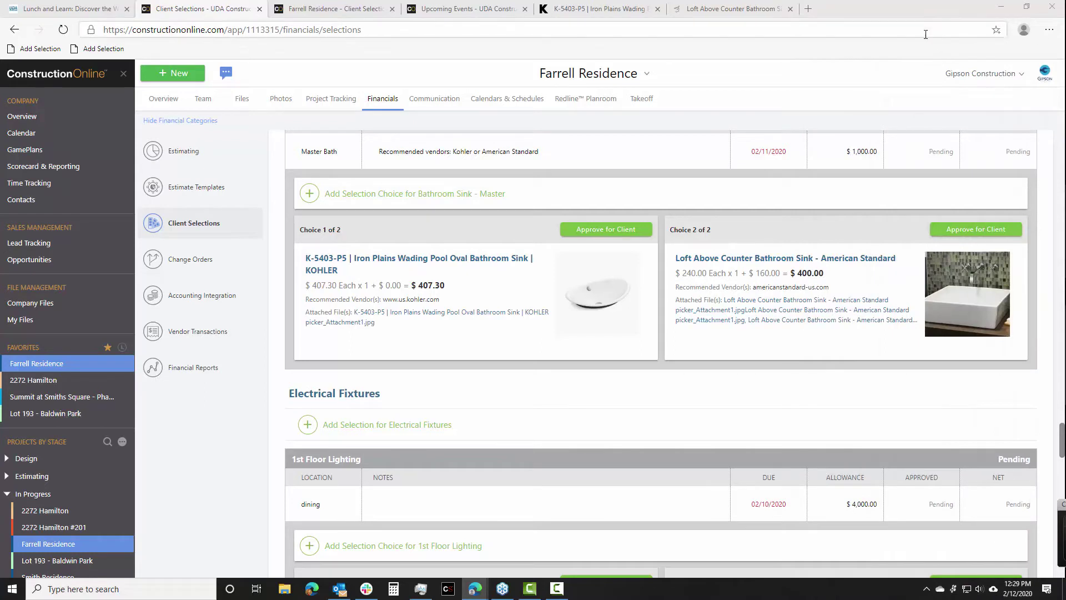
- Switch to the client's InPrivate ClientLink window at full size and view the details of the selection due on Monday the 10th
left_click(997, 74)
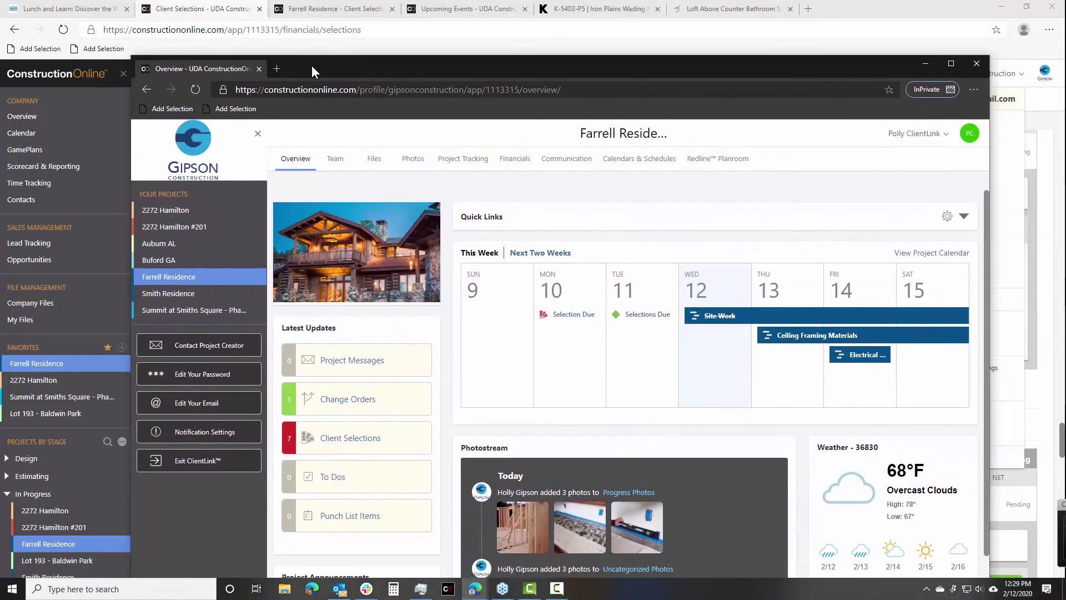
left_click_drag(311, 65, 291, 25)
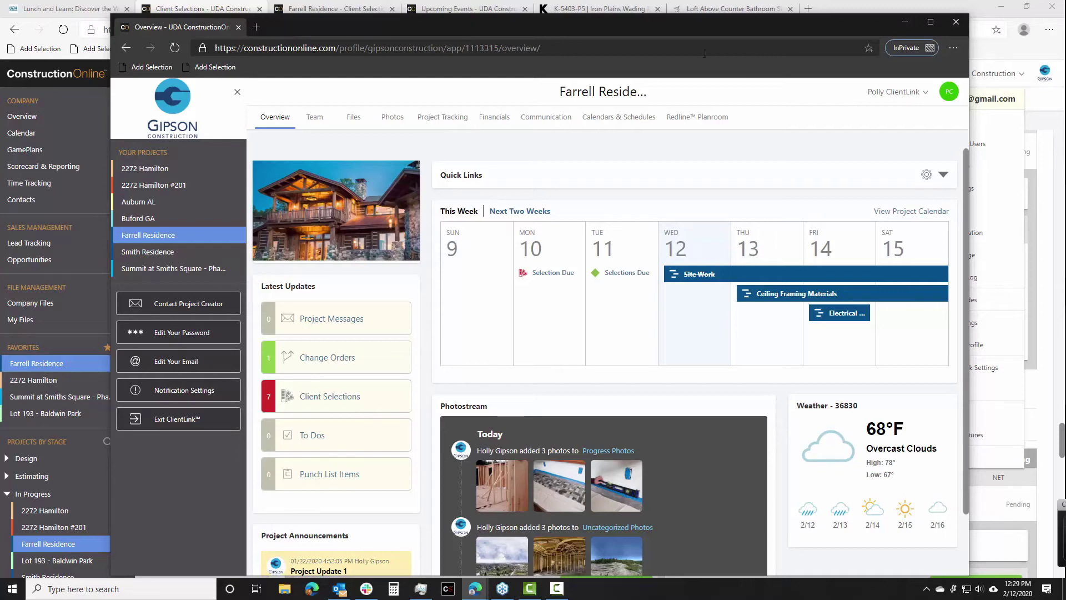
left_click(929, 23)
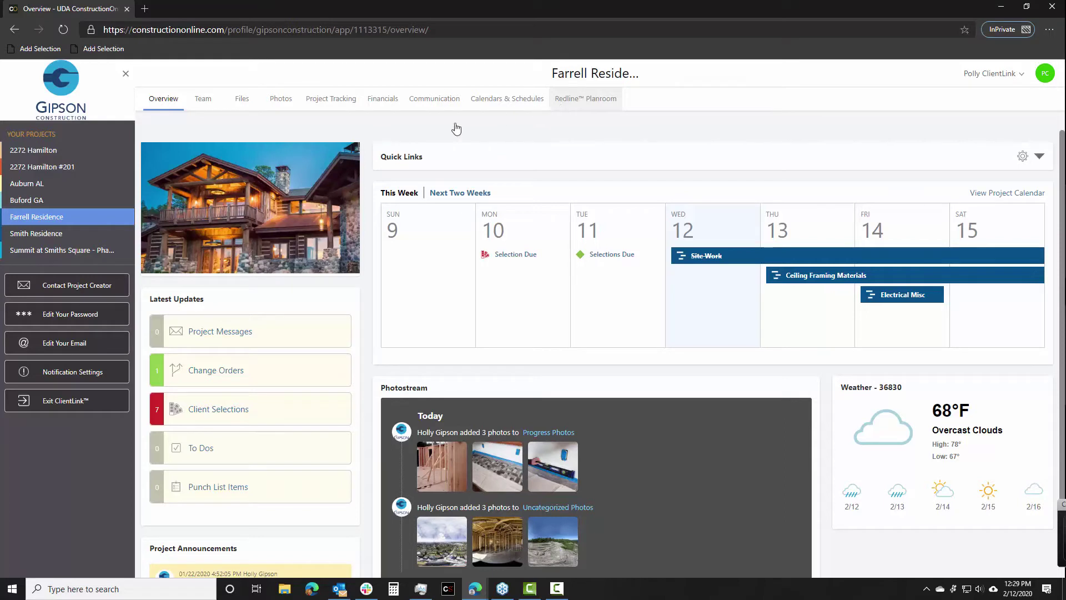
left_click(507, 256)
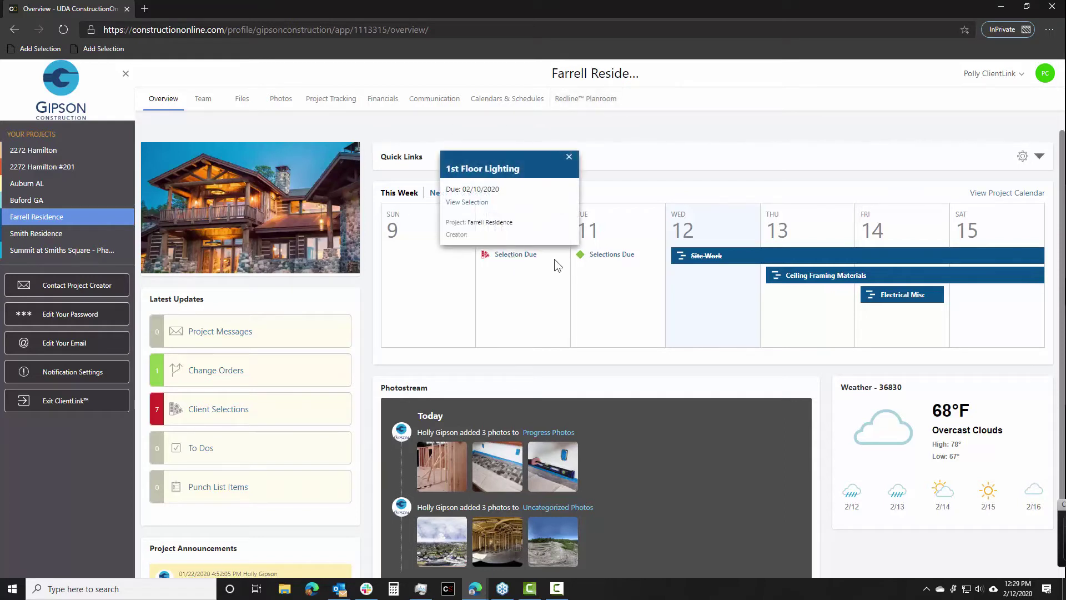
left_click(568, 157)
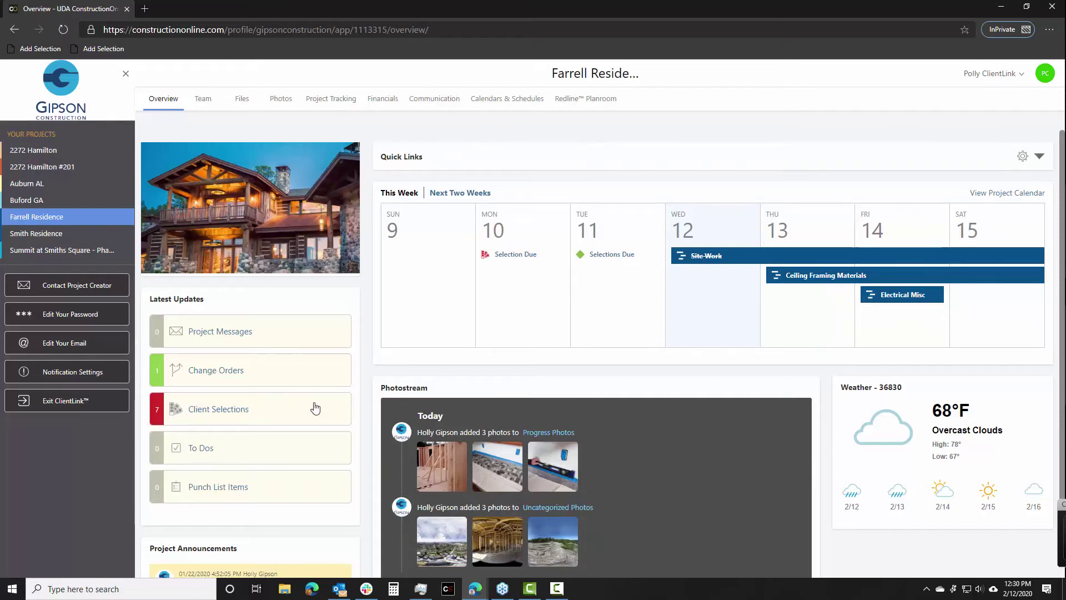
- Look over the Farrell Residence overview, open its client selections and review the Selections Summary
scroll(467, 409, "down", 2)
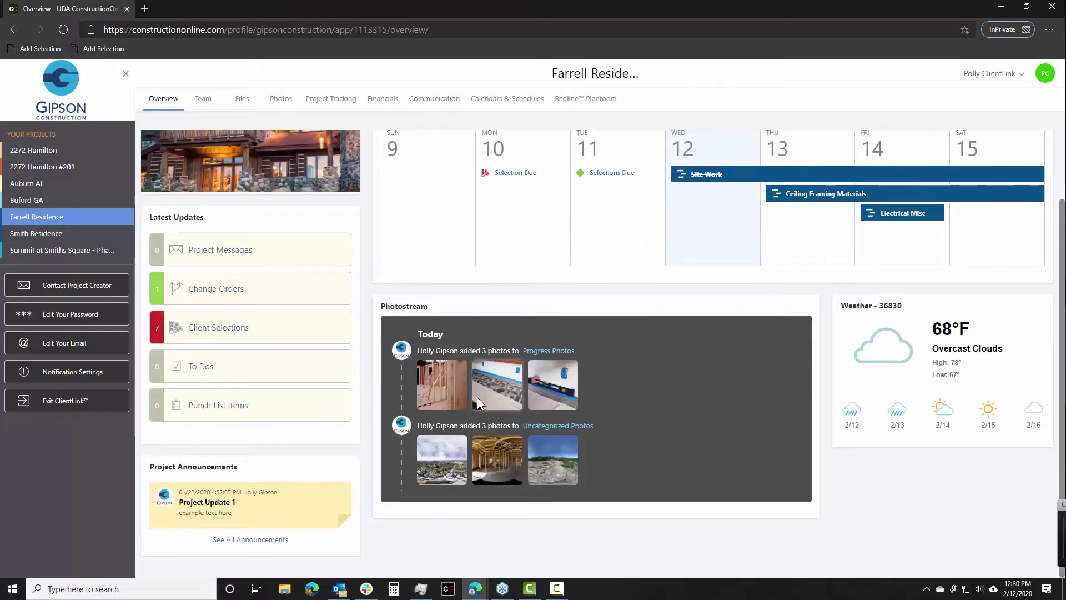
scroll(483, 387, "up", 2)
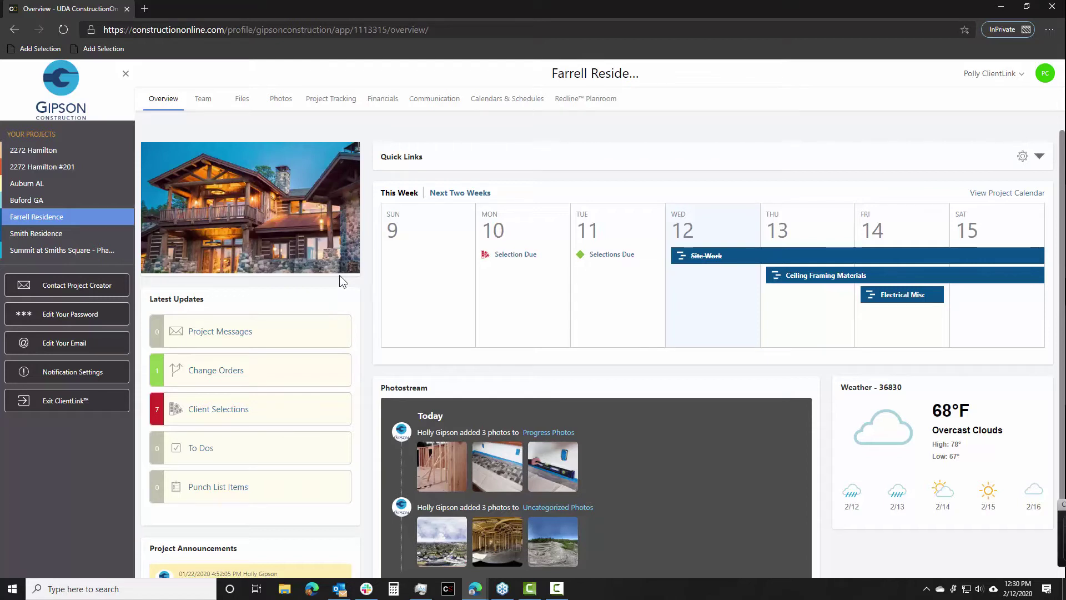
scroll(672, 406, "down", 1)
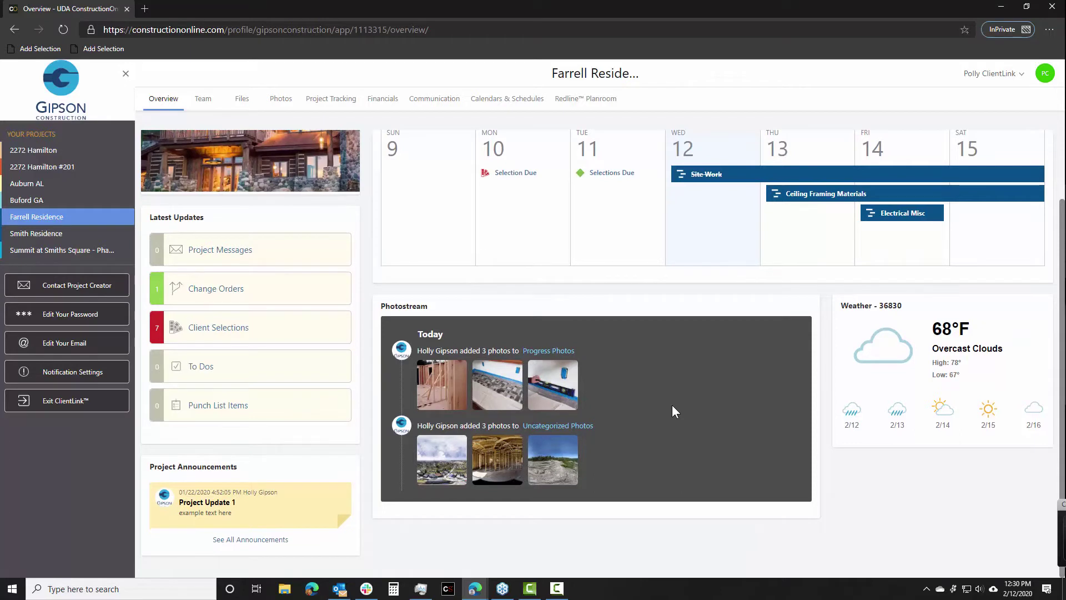
scroll(672, 405, "up", 1)
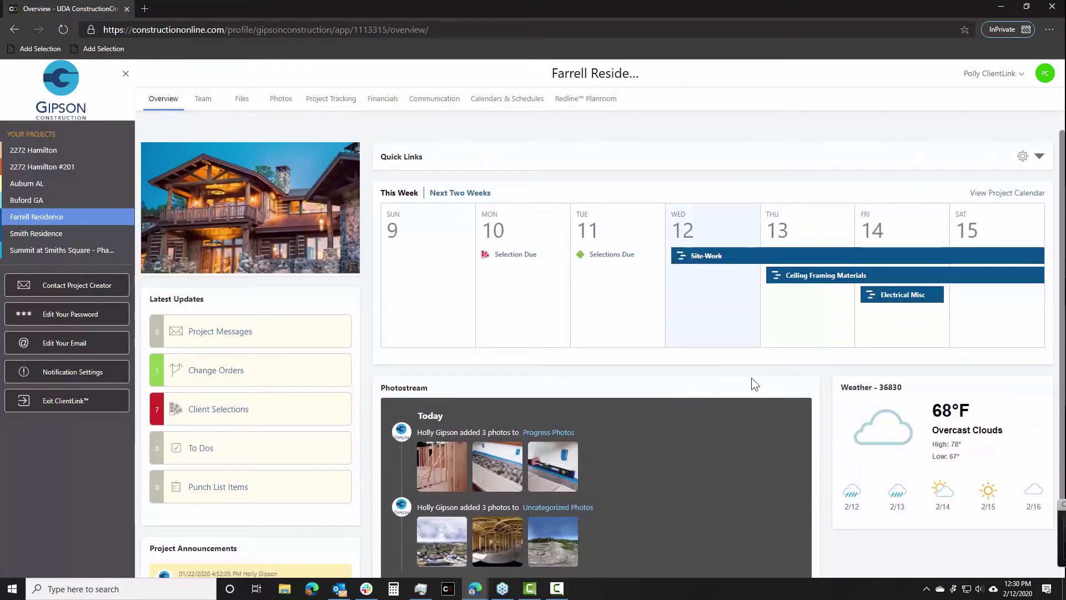
left_click(218, 410)
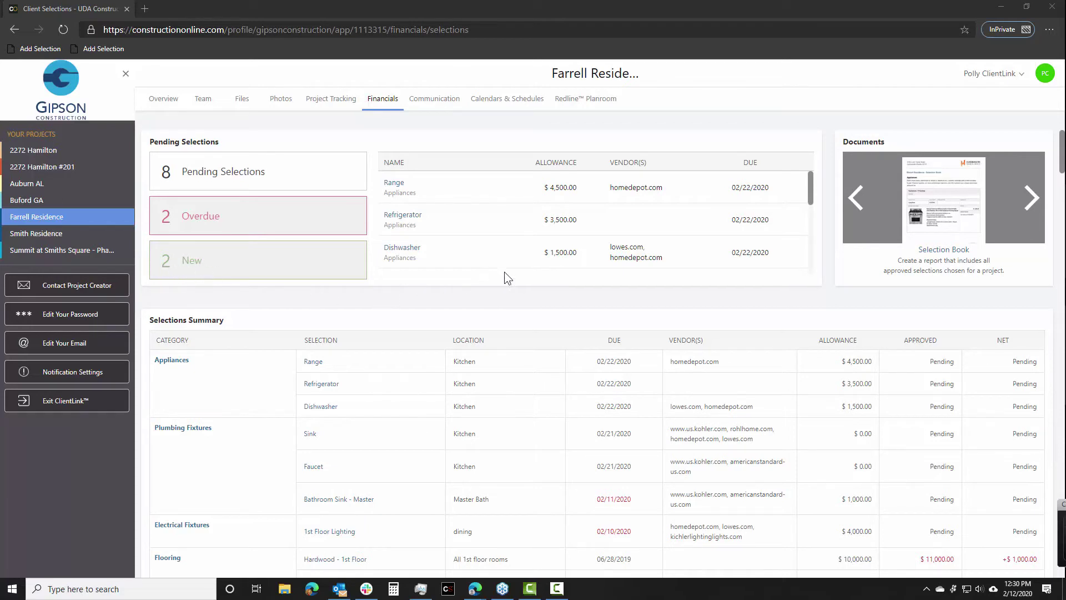
scroll(458, 364, "down", 2)
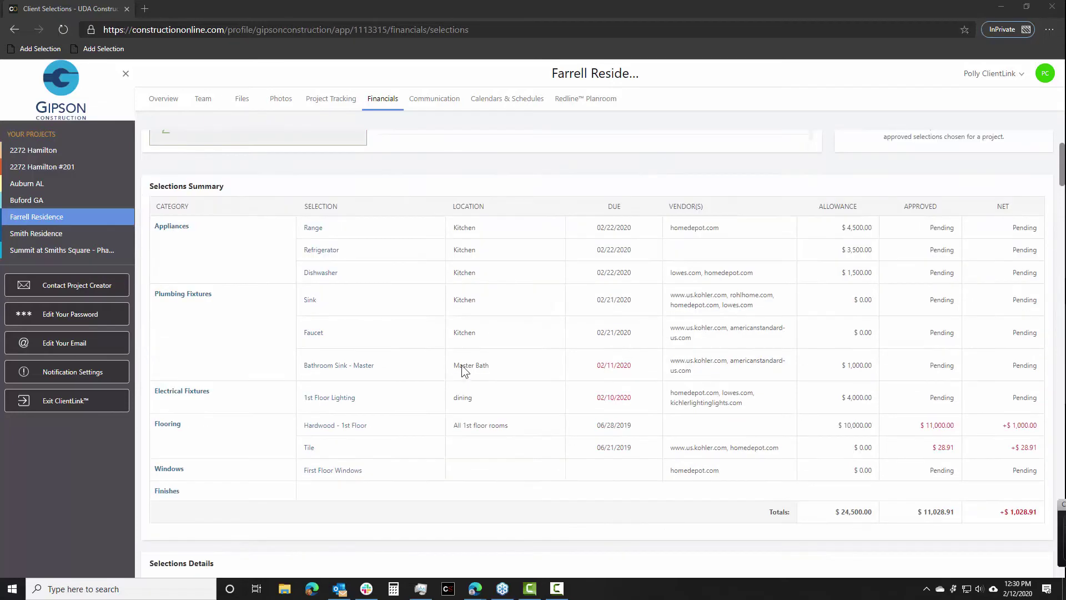
scroll(483, 292, "down", 1)
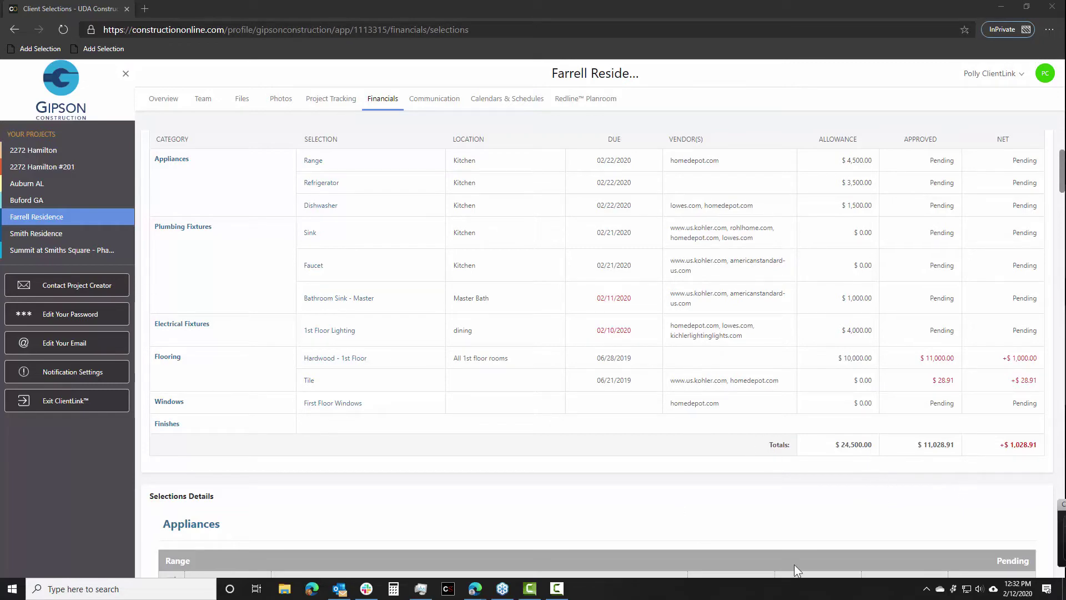
- Approve the Thor Kitchen 48 in. gas range choice for the kitchen Range selection and submit a hand-drawn signature
scroll(745, 453, "down", 6)
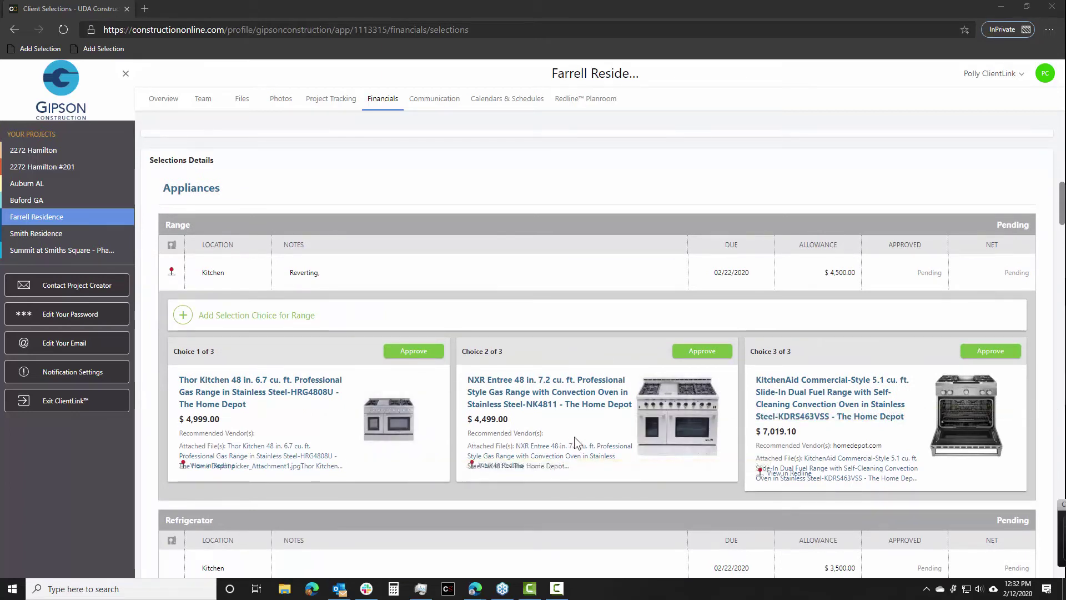
scroll(588, 439, "down", 1)
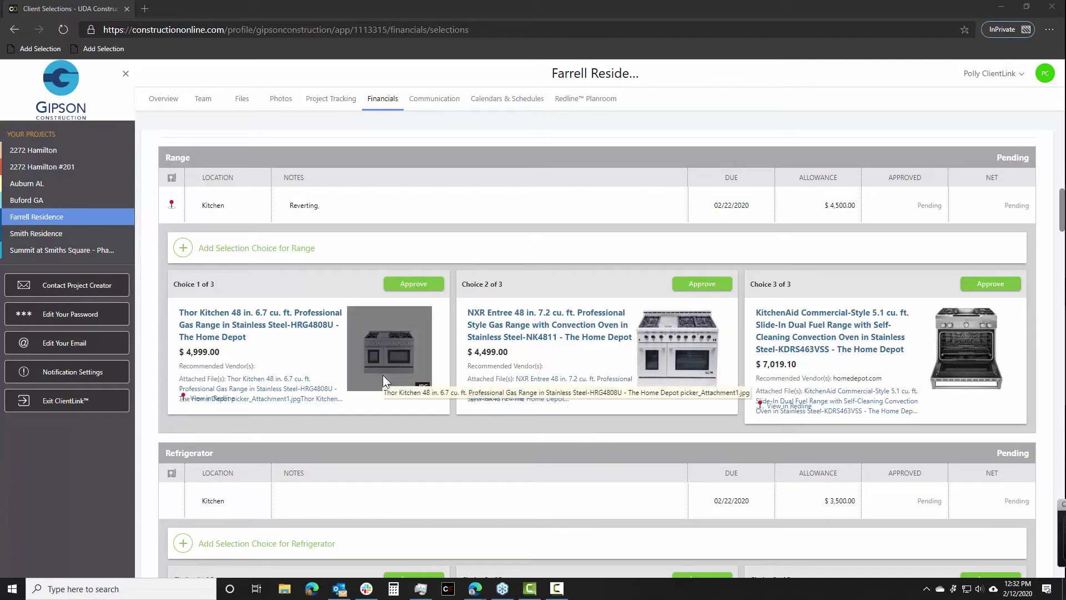
left_click(413, 284)
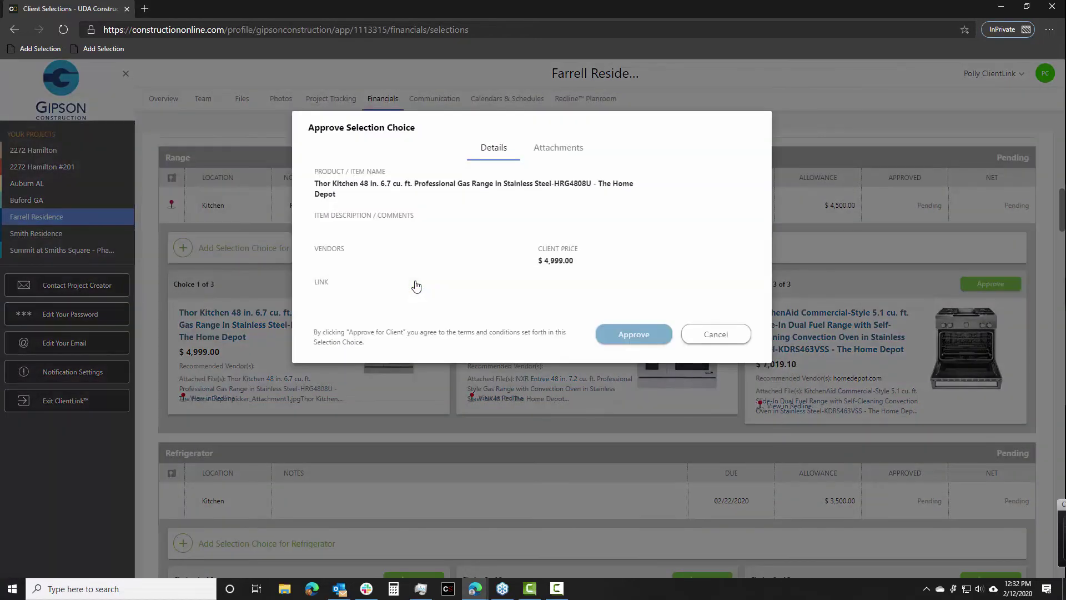
left_click(630, 335)
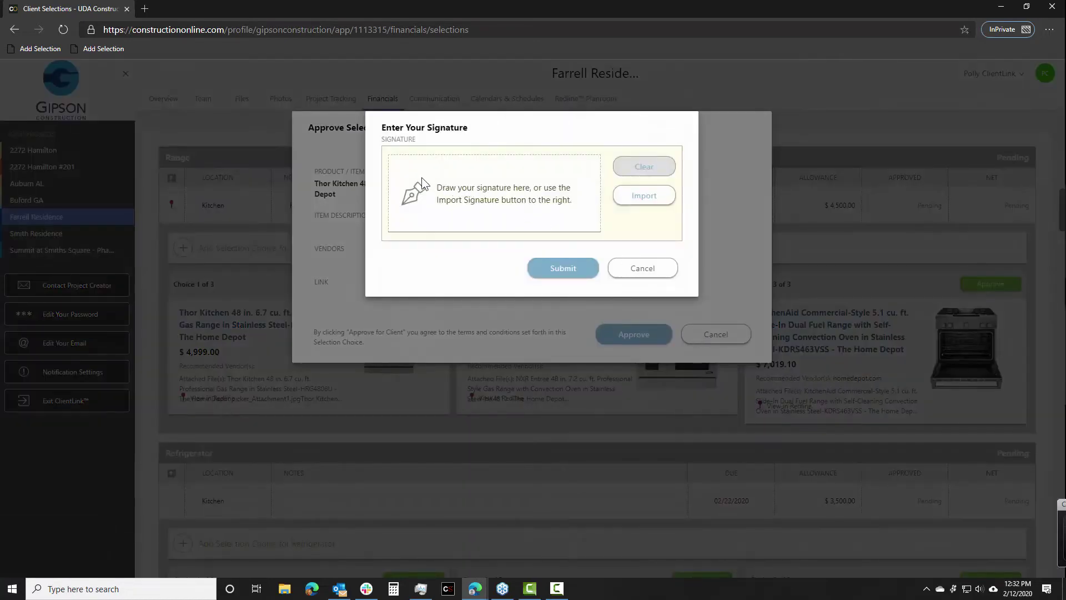
left_click_drag(422, 166, 414, 210)
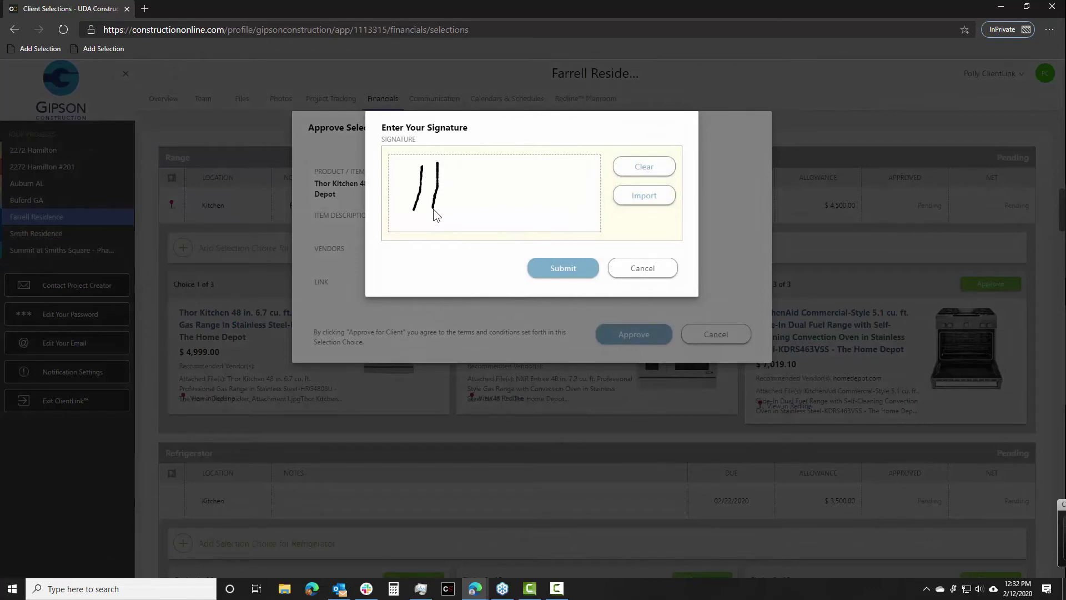
left_click_drag(420, 189, 567, 189)
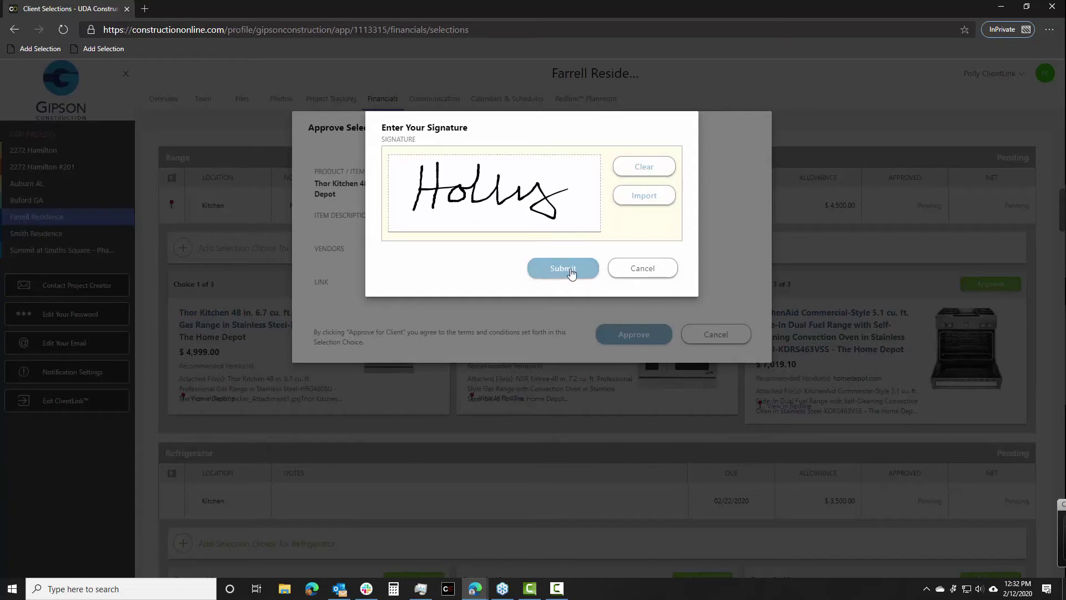
left_click(563, 268)
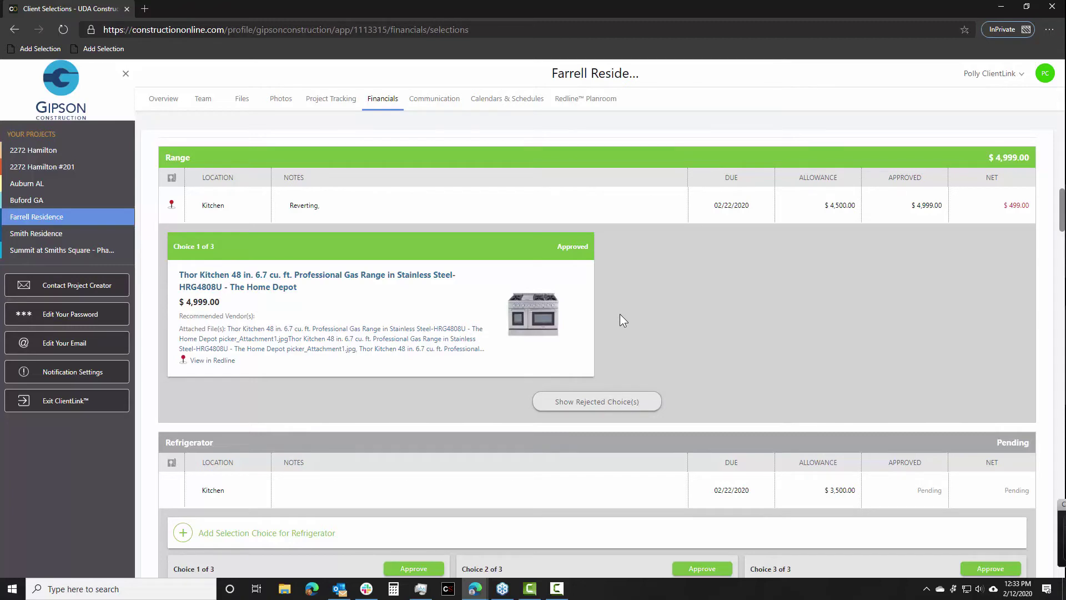
- Examine the choices offered for the Refrigerator, Dishwasher, Sink, Faucet and Bathroom Sink - Master selections
scroll(618, 309, "down", 1)
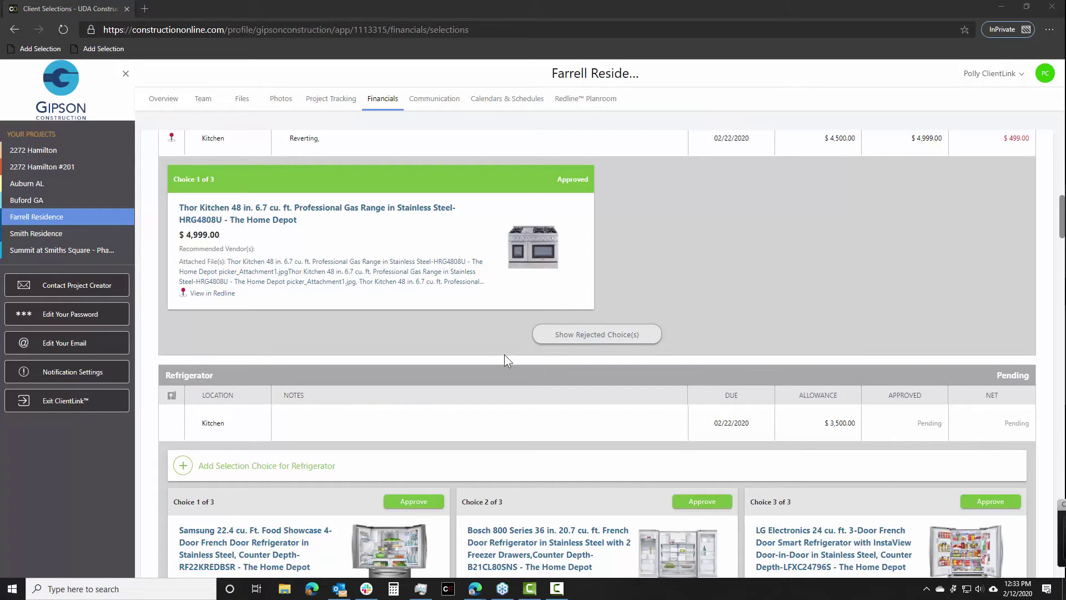
scroll(504, 354, "down", 2)
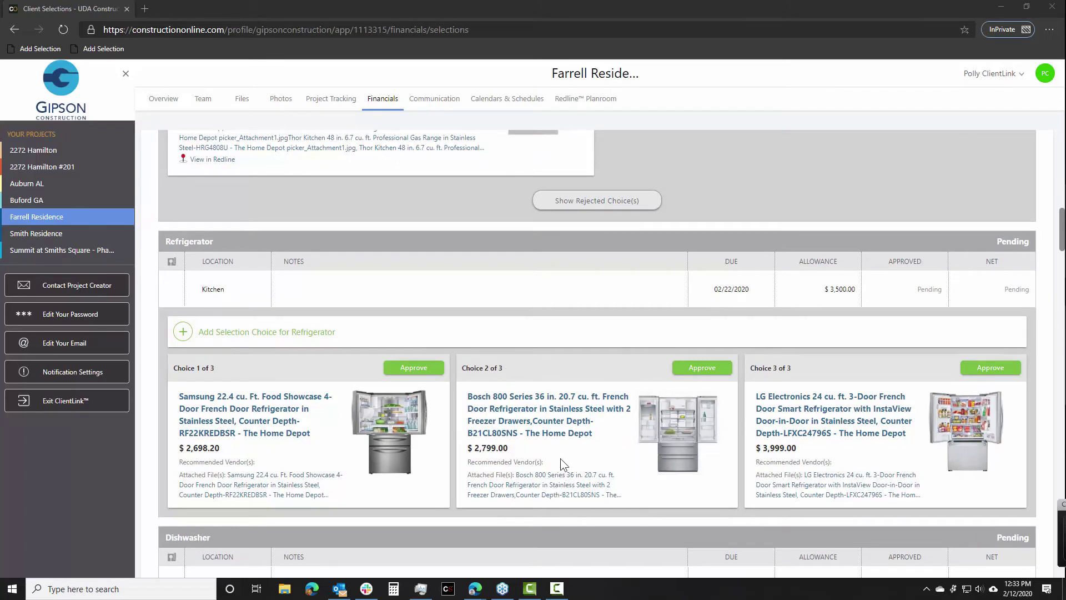
scroll(560, 459, "up", 2)
scroll(561, 459, "down", 6)
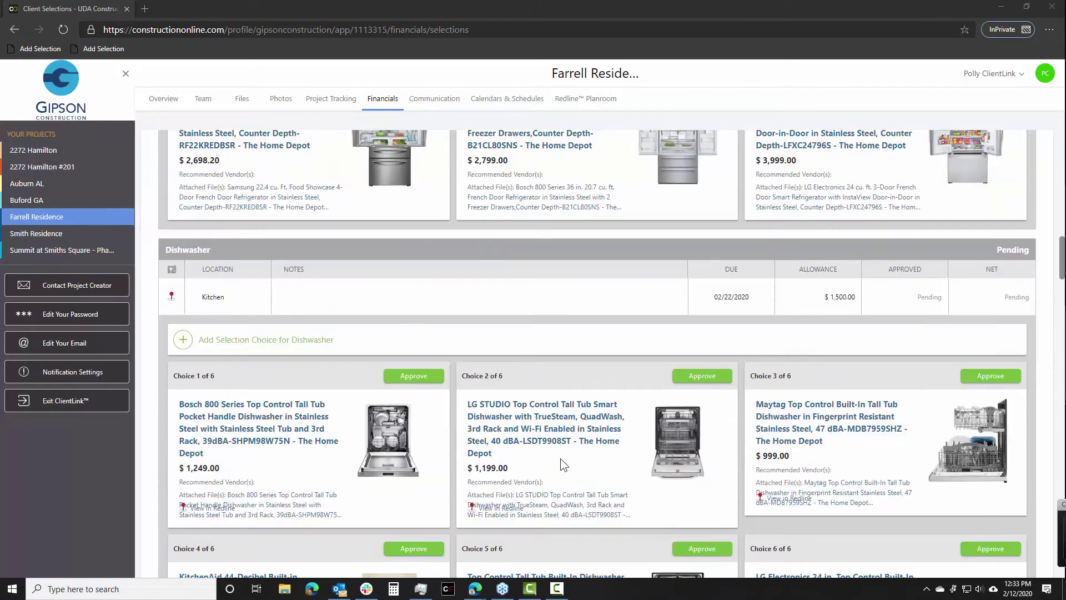
scroll(561, 458, "down", 2)
scroll(561, 461, "down", 3)
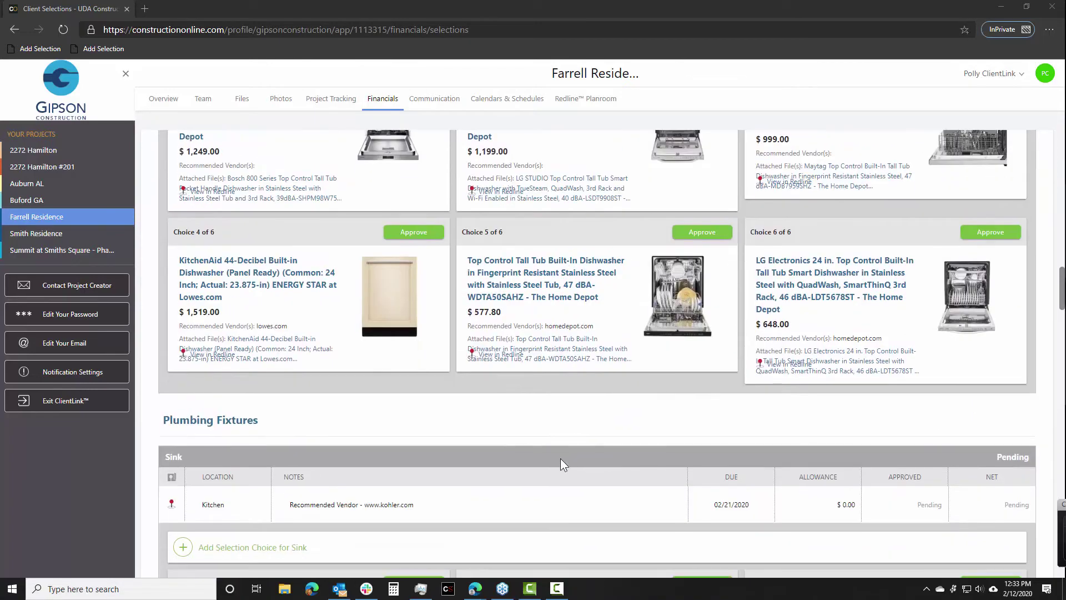
scroll(561, 458, "down", 5)
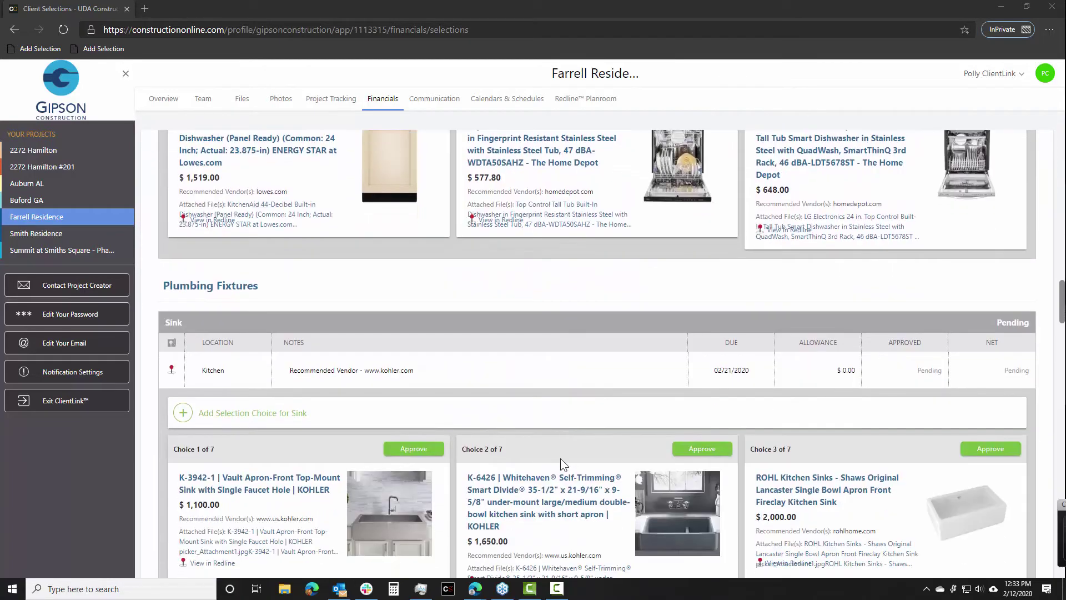
scroll(561, 458, "down", 4)
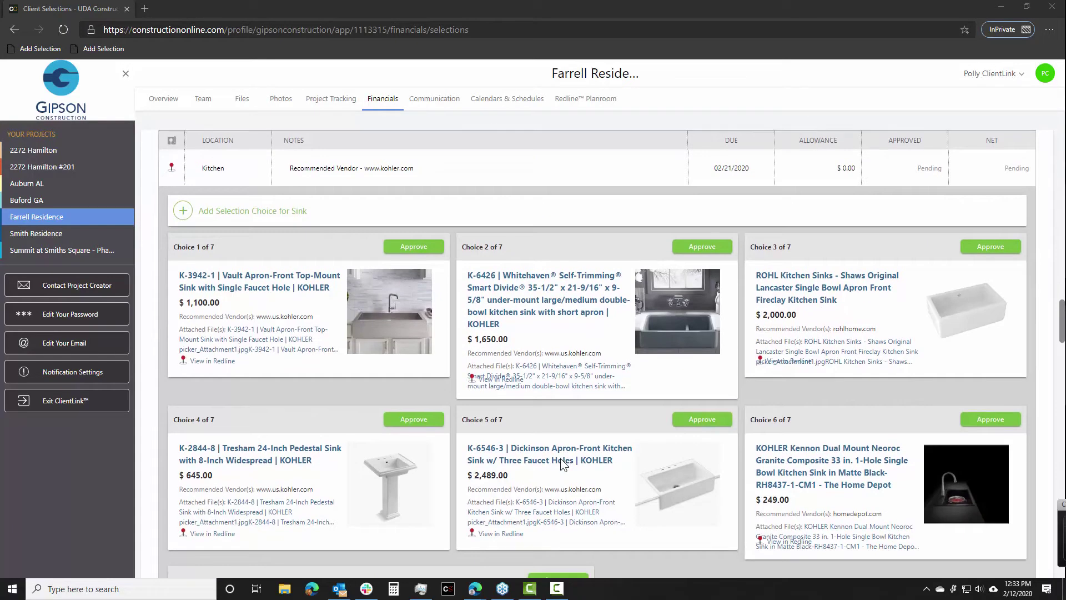
scroll(560, 458, "down", 4)
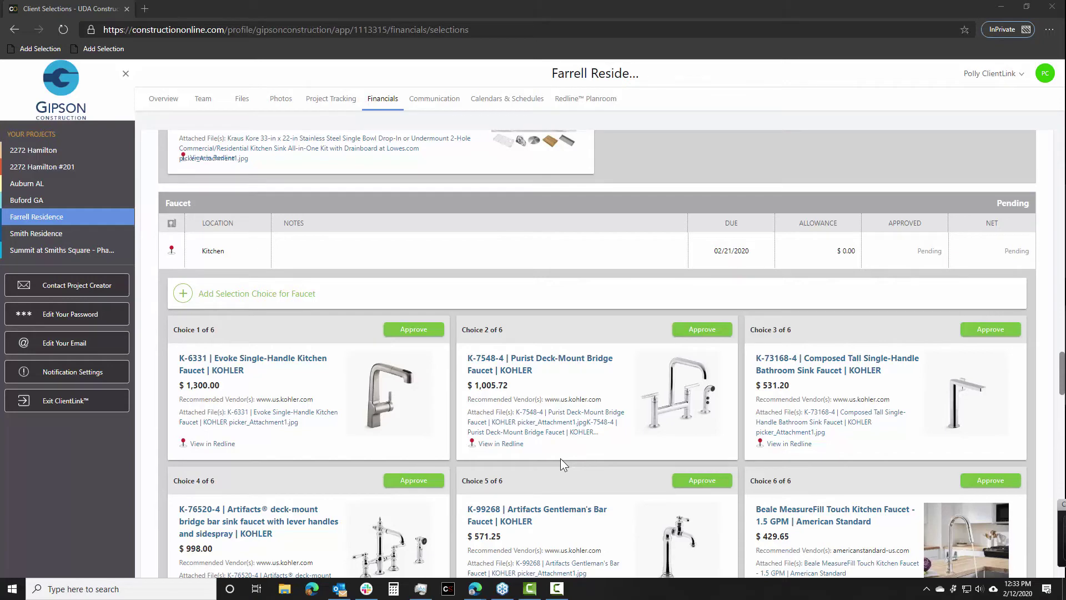
scroll(561, 458, "down", 5)
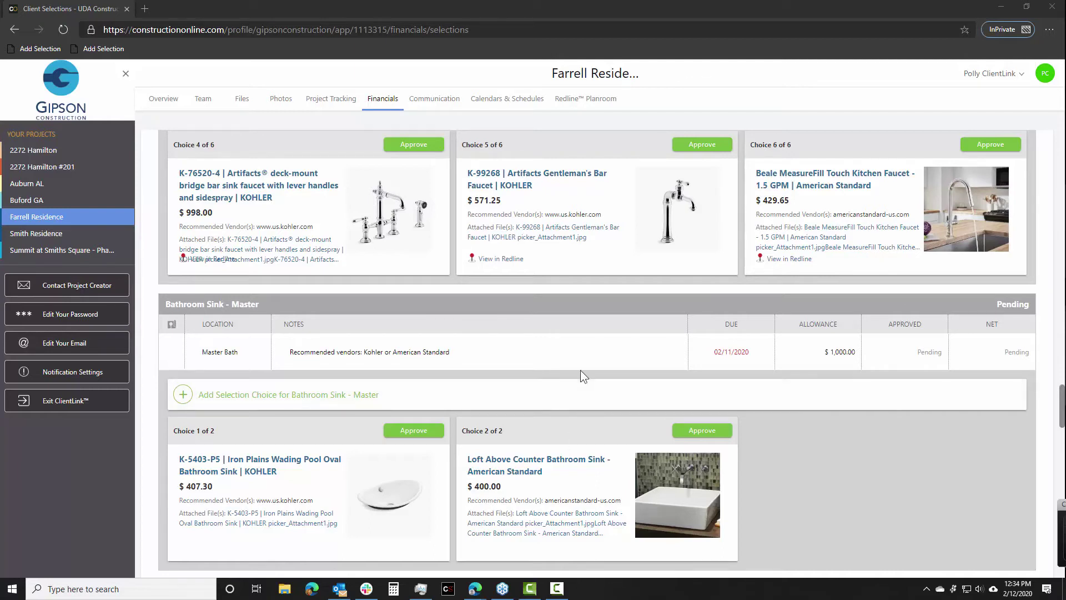
scroll(581, 369, "up", 5)
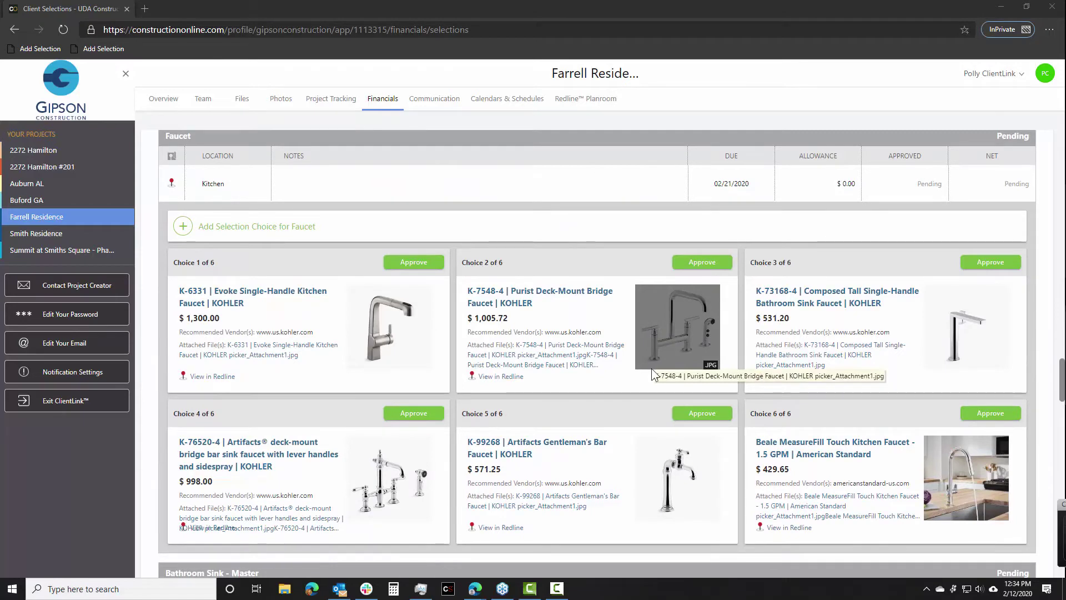
- Try to approve the Loft Above Counter Bathroom Sink choice under Bathroom Sink - Master, and cancel the overdue message form
scroll(652, 369, "down", 3)
scroll(652, 368, "down", 5)
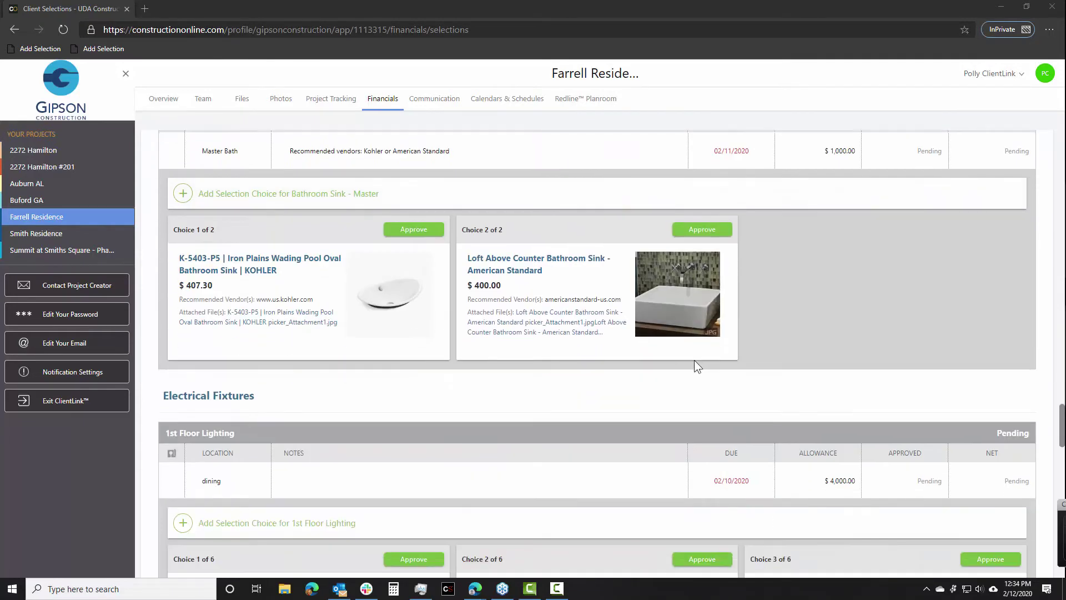
left_click(698, 232)
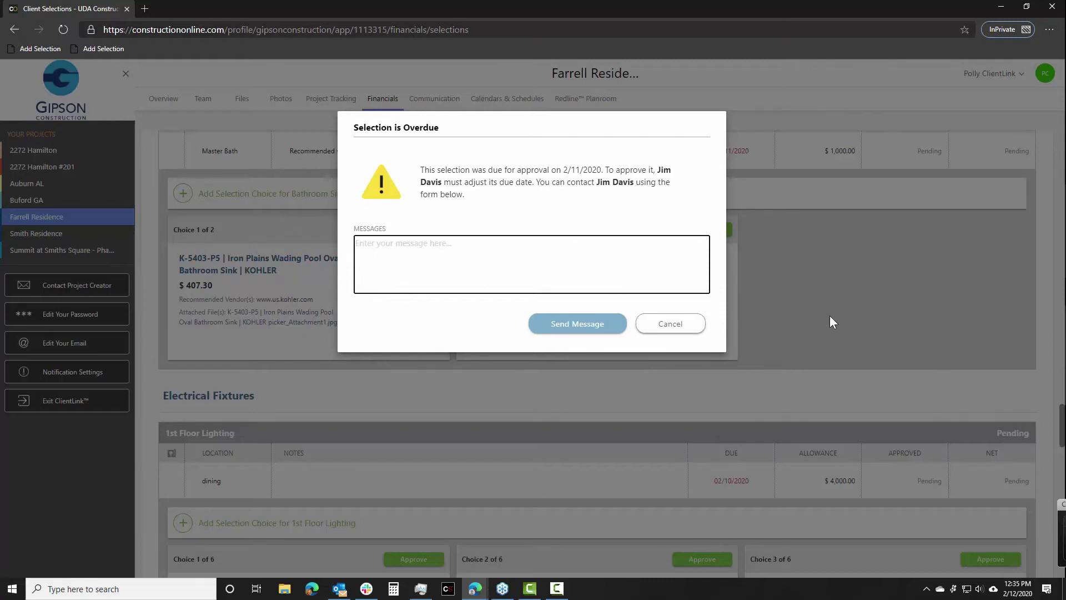
left_click(669, 326)
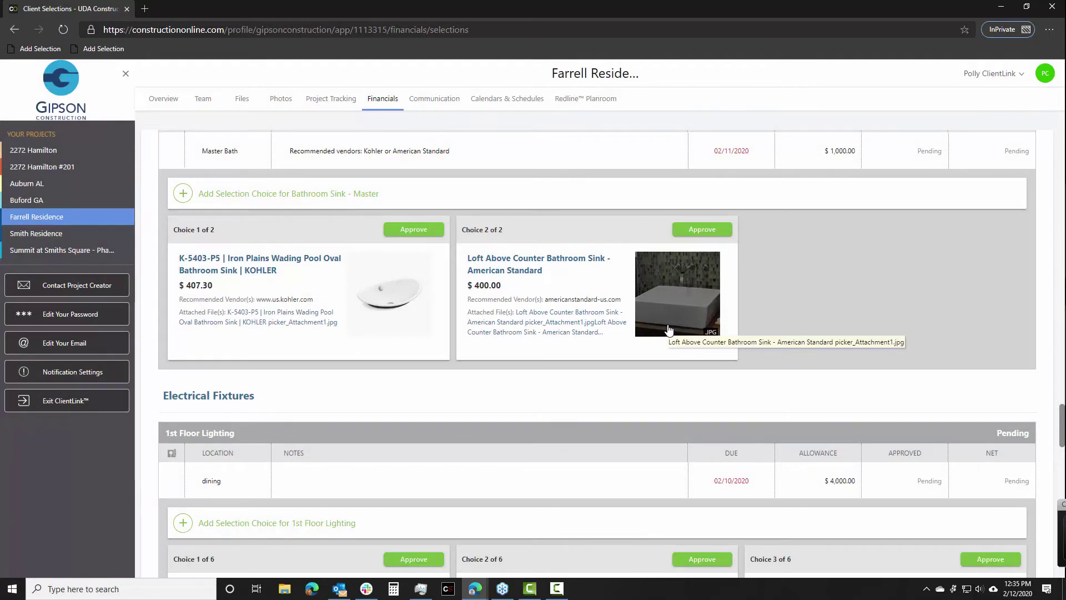
- Look over the 1st Floor Lighting choices, and open and cancel the approval of the Samsung 22.4 cu. ft. refrigerator choice
scroll(668, 328, "down", 3)
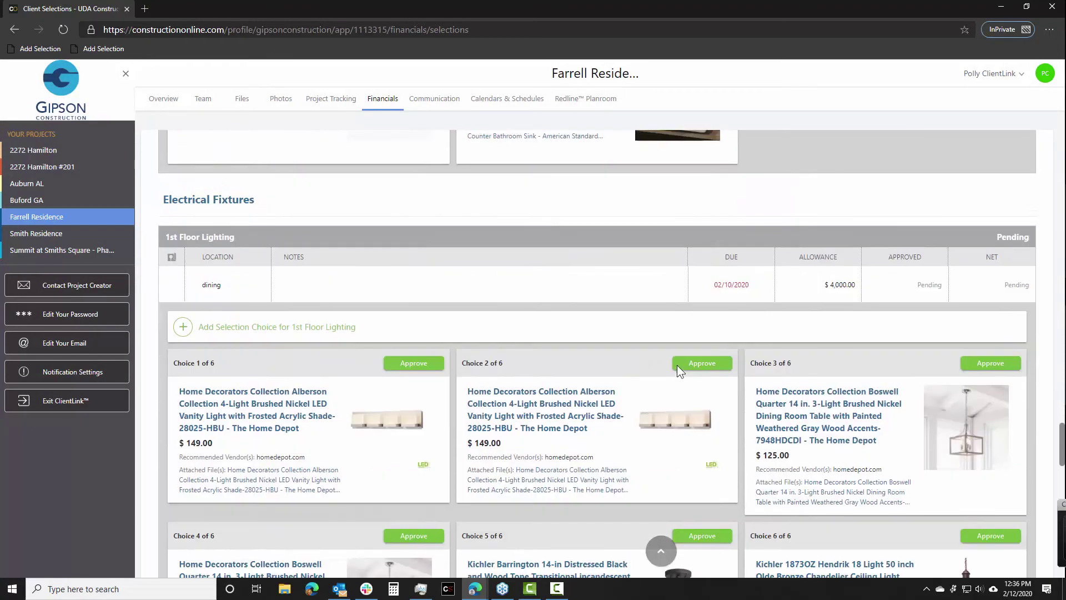
scroll(677, 365, "down", 2)
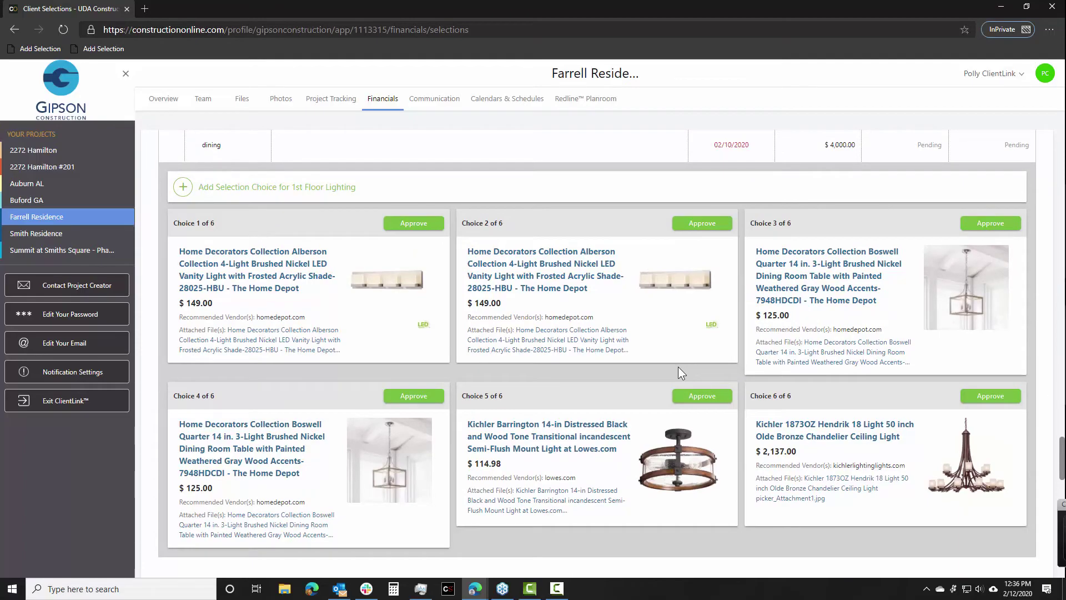
scroll(678, 366, "up", 13)
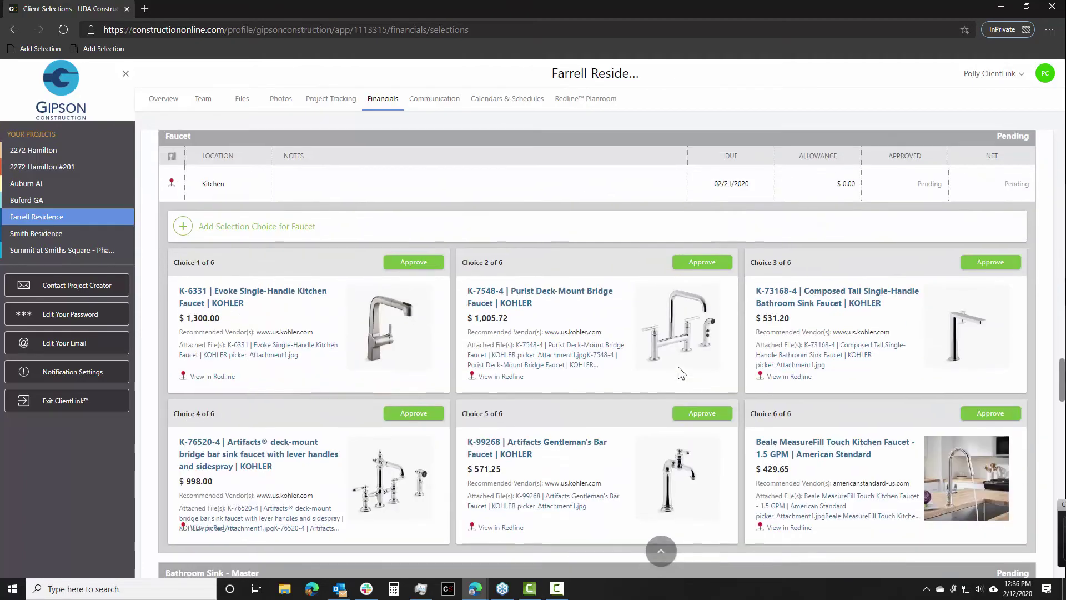
scroll(677, 367, "up", 12)
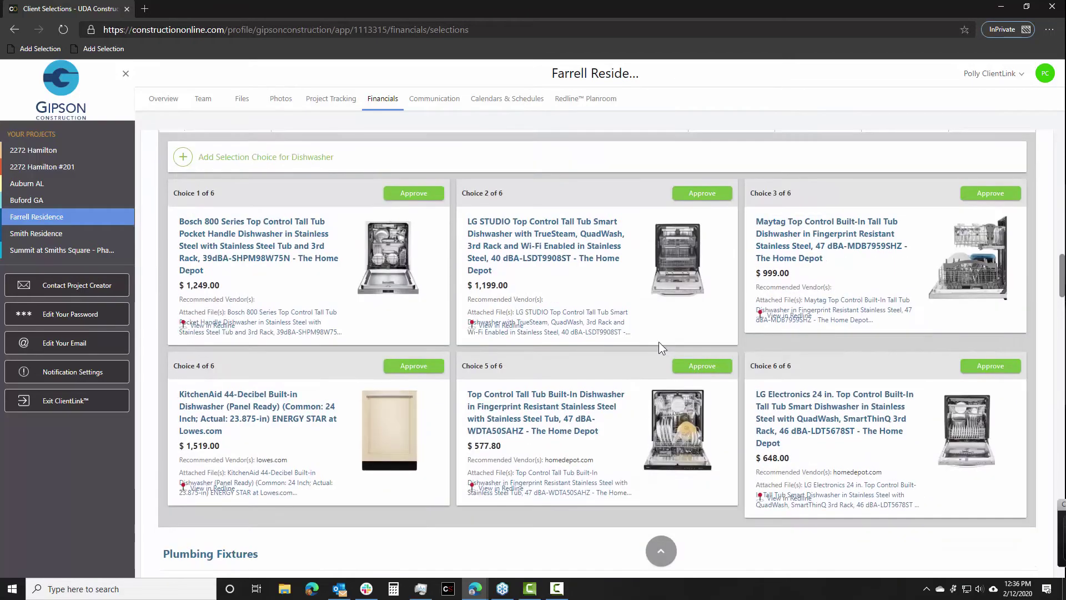
scroll(658, 342, "up", 6)
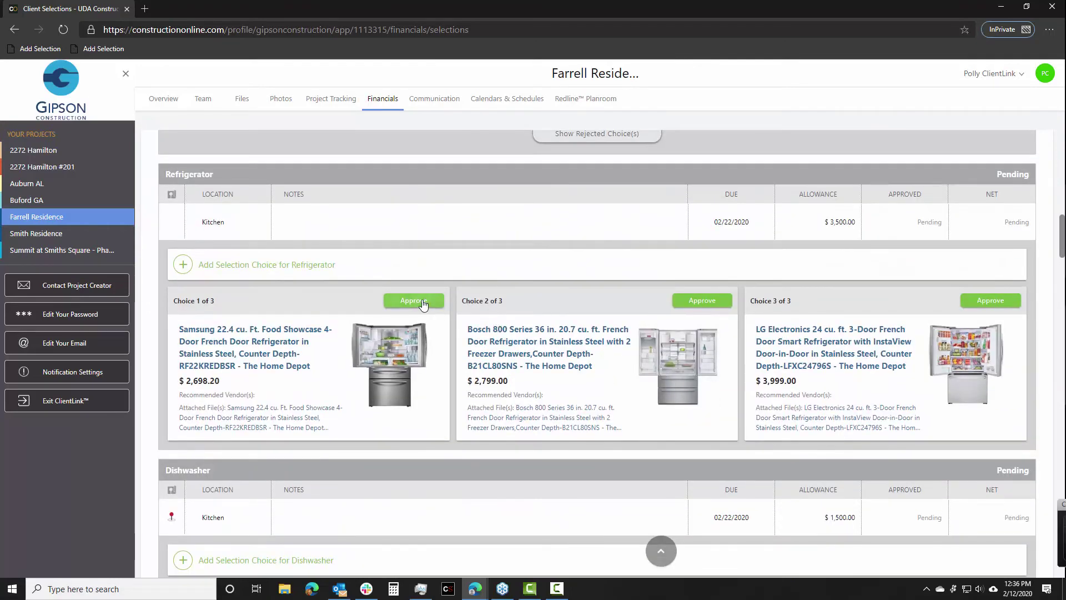
left_click(421, 302)
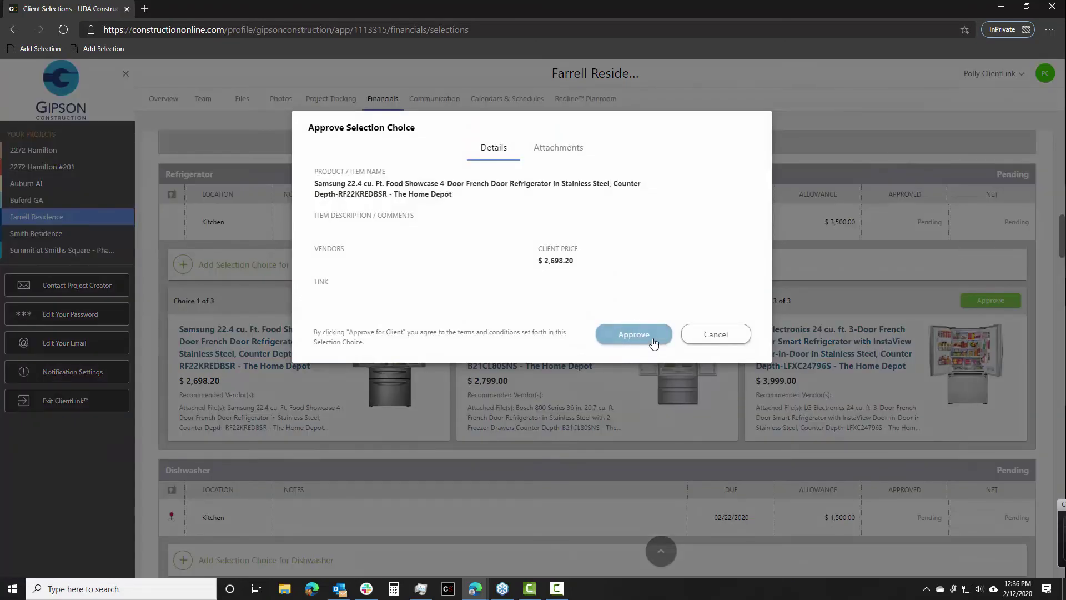
left_click(712, 334)
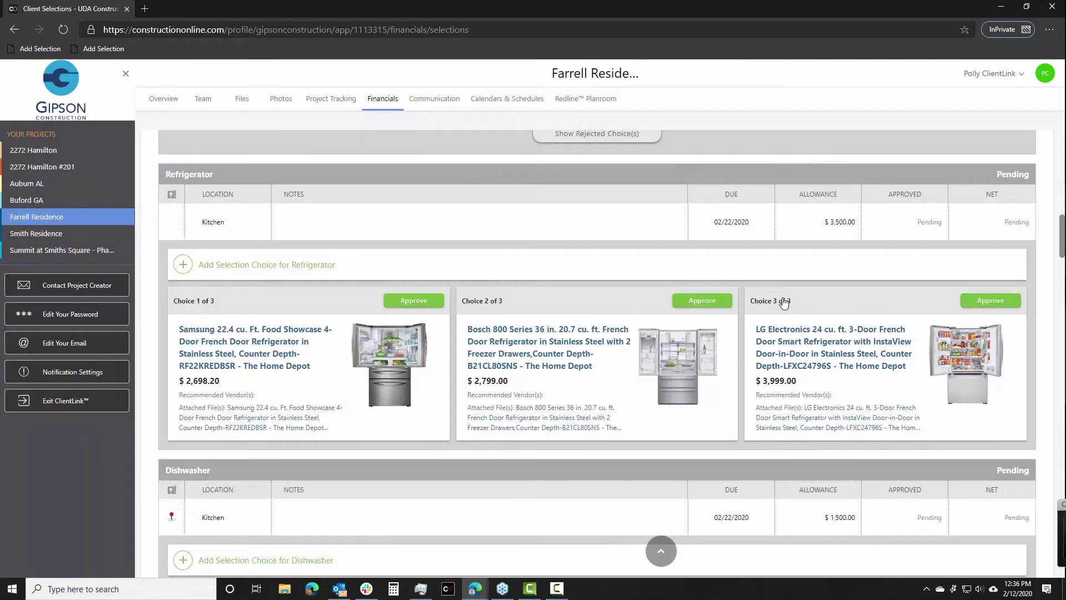
- Check the LG Electronics 24 cu. ft. refrigerator's details, then approve that choice for the kitchen Refrigerator selection with a hand-drawn signature
left_click(908, 344)
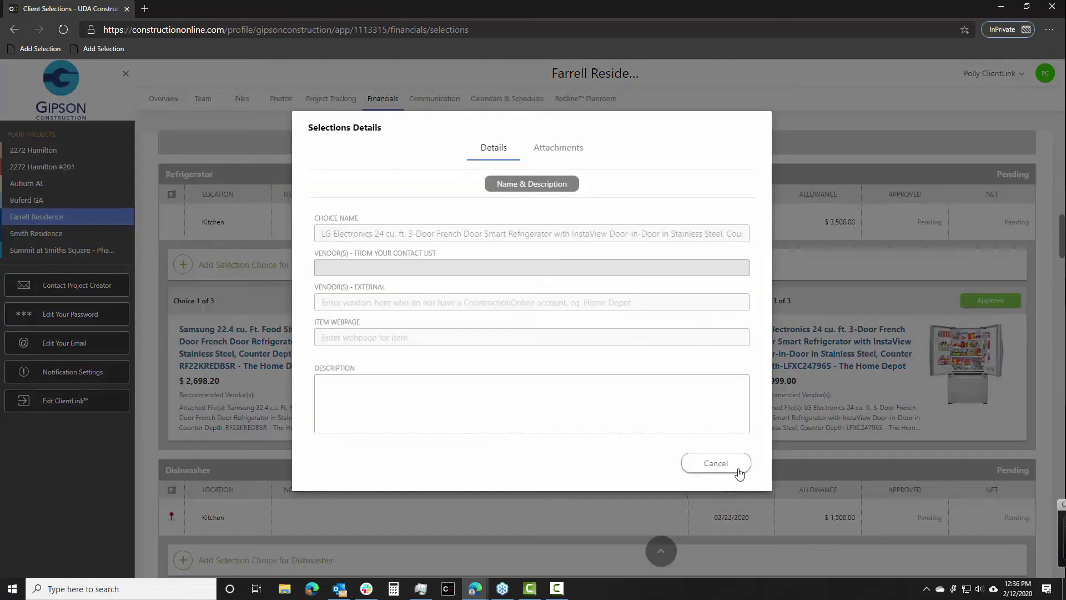
left_click(739, 472)
left_click(990, 301)
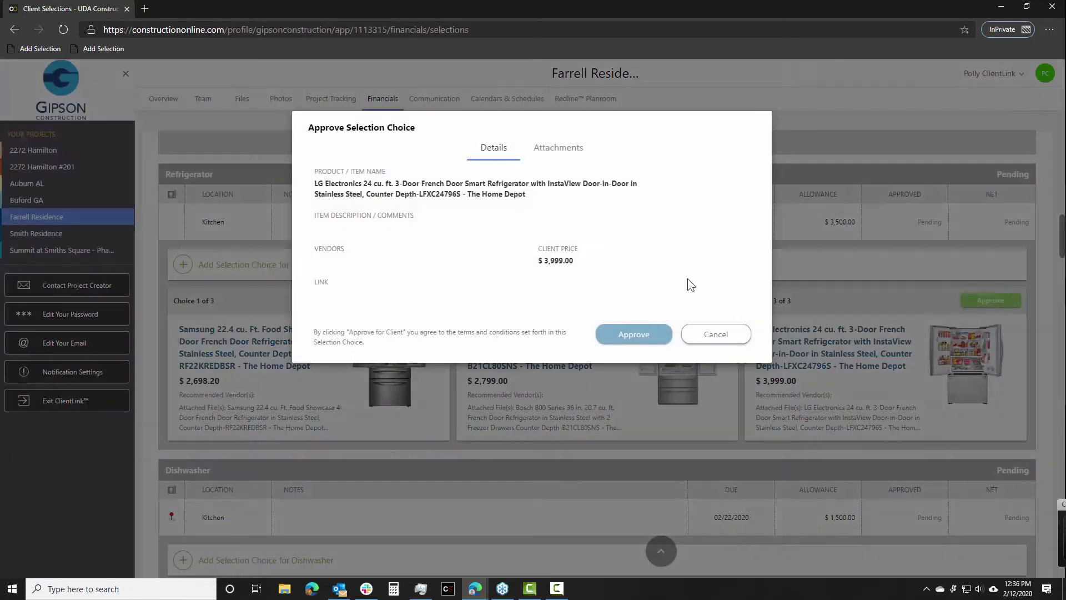
left_click(640, 336)
left_click_drag(435, 171, 426, 209)
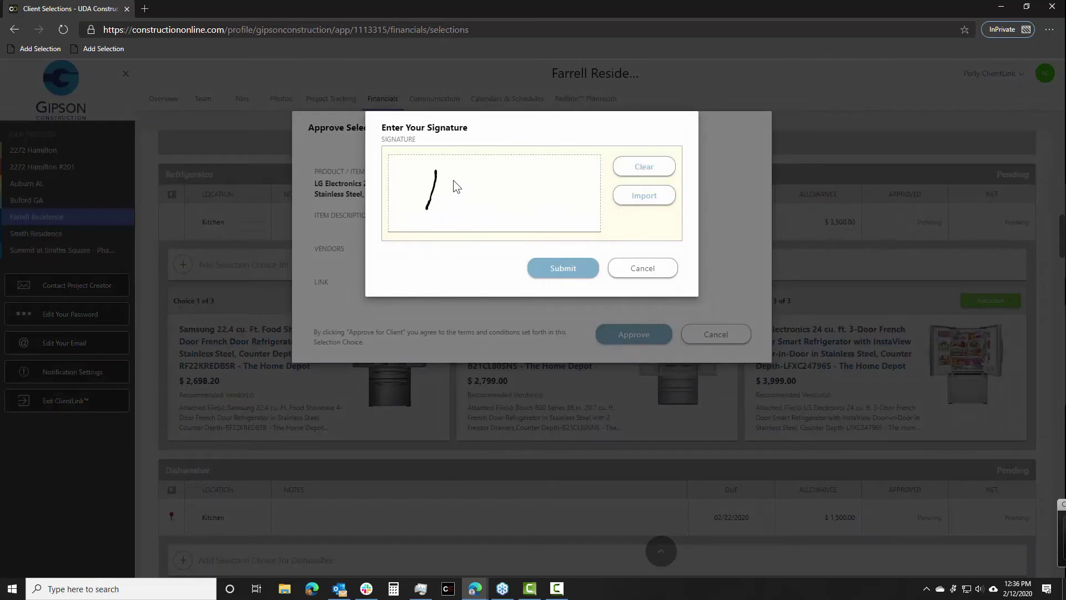
mouse_move(454, 168)
left_mouse_down()
mouse_move(453, 207)
mouse_move(493, 179)
left_mouse_up()
left_click(575, 274)
left_click(633, 336)
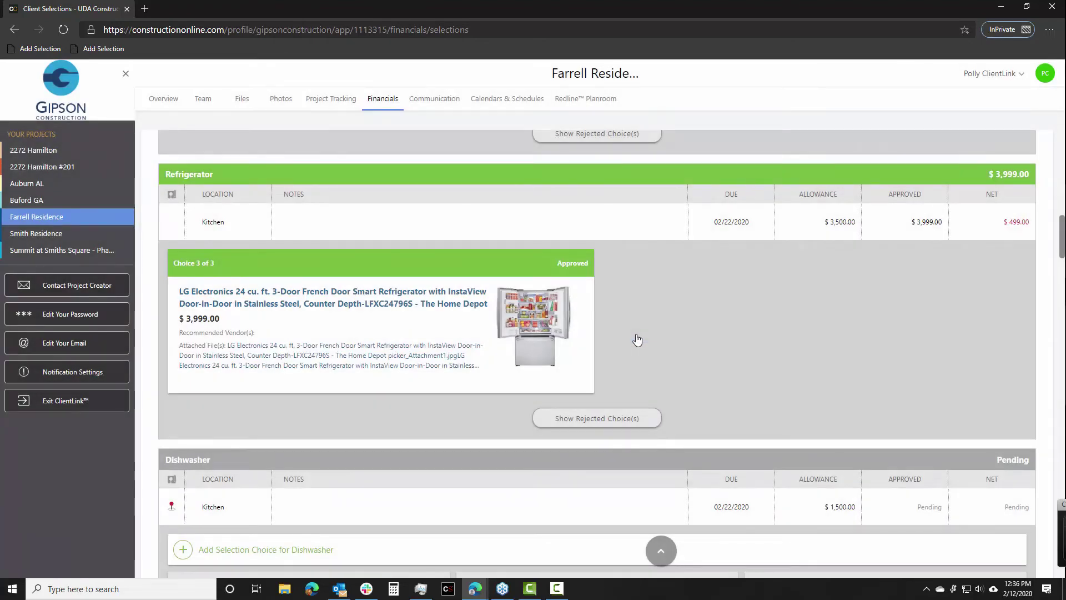
- Look over the Dishwasher choices, and open and cancel the approval of the KitchenAid 44-Decibel built-in dishwasher
scroll(598, 346, "down", 3)
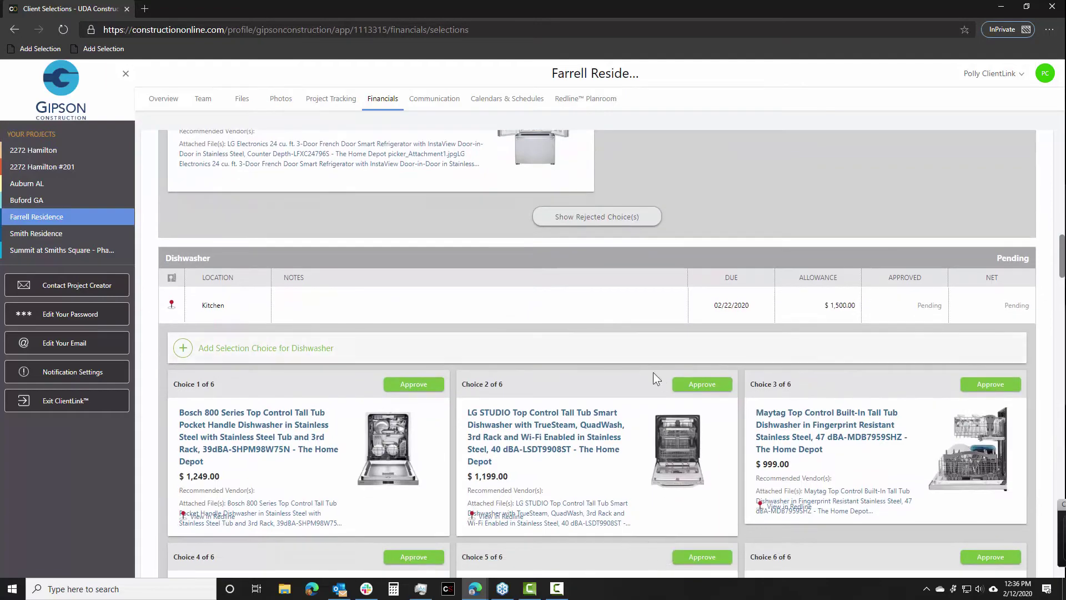
scroll(598, 346, "down", 6)
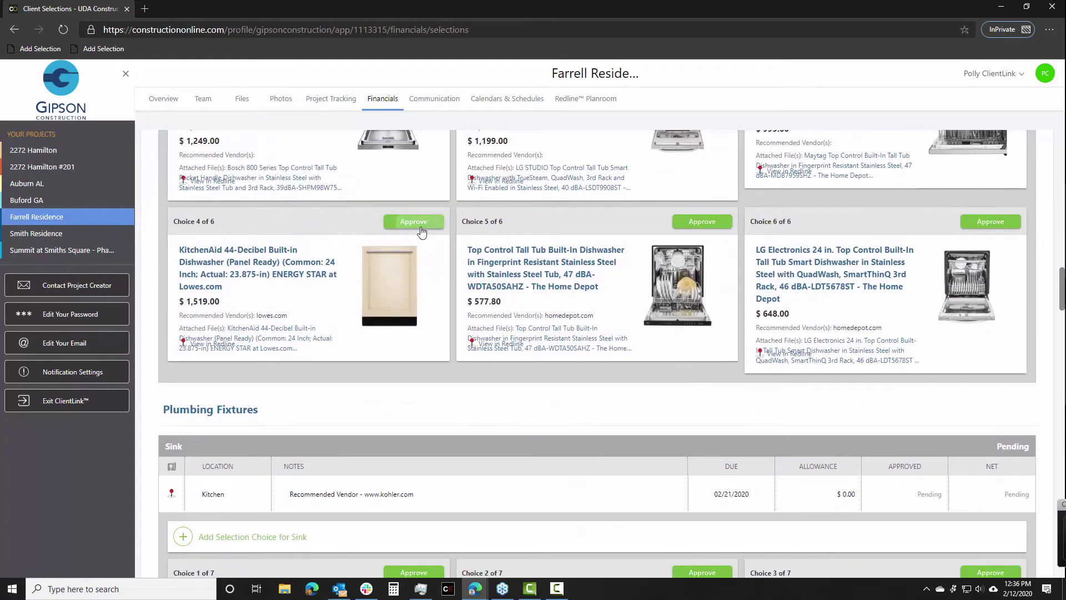
left_click(415, 221)
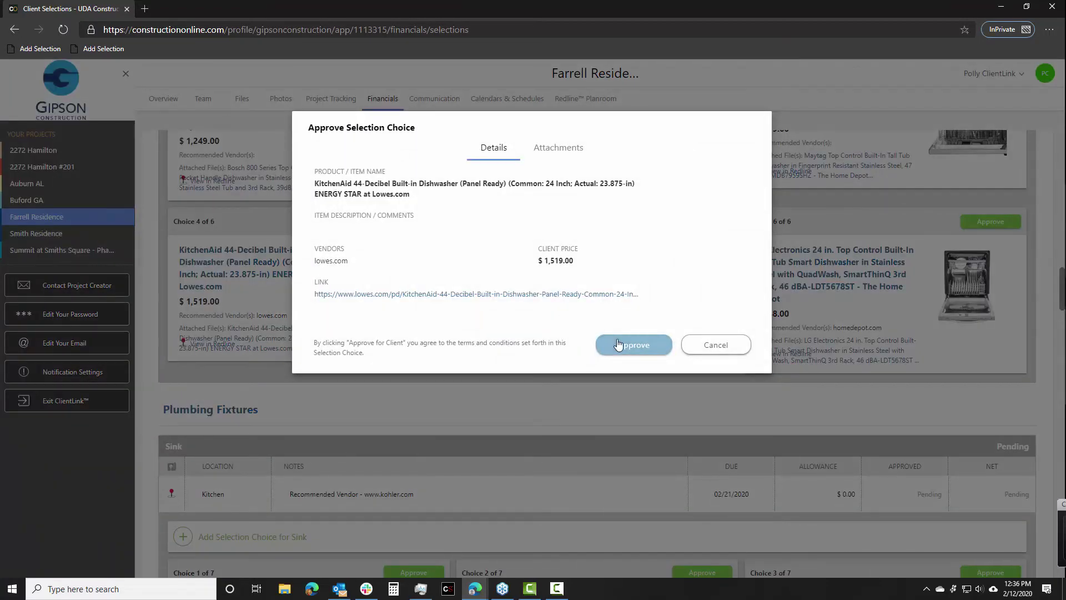
left_click(715, 345)
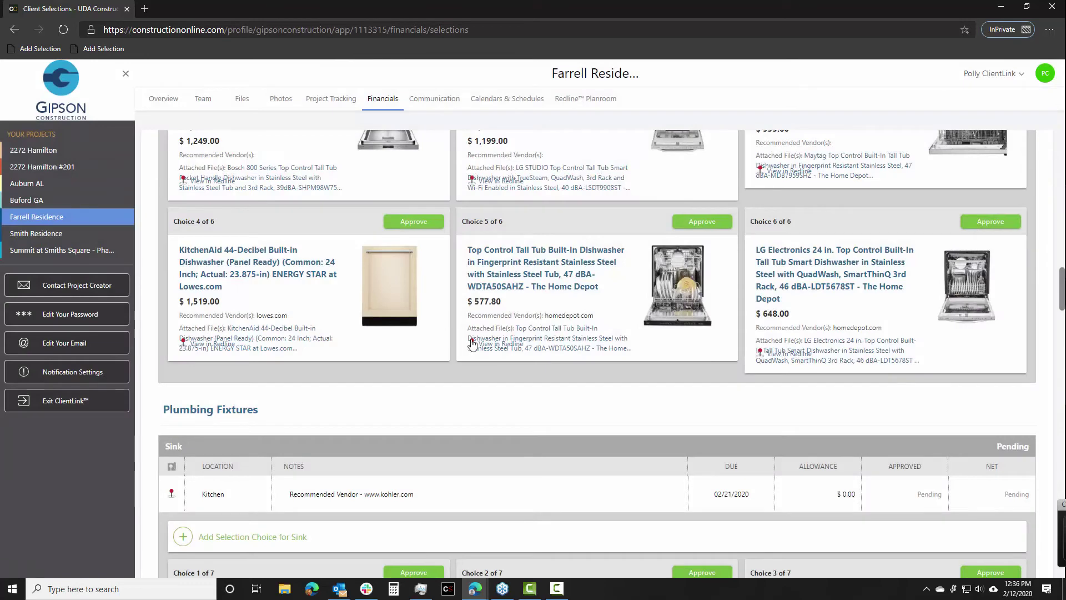
- Browse back and forth through the photos attached to the KitchenAid 44-Decibel dishwasher choice, and close the viewer
left_click(401, 285)
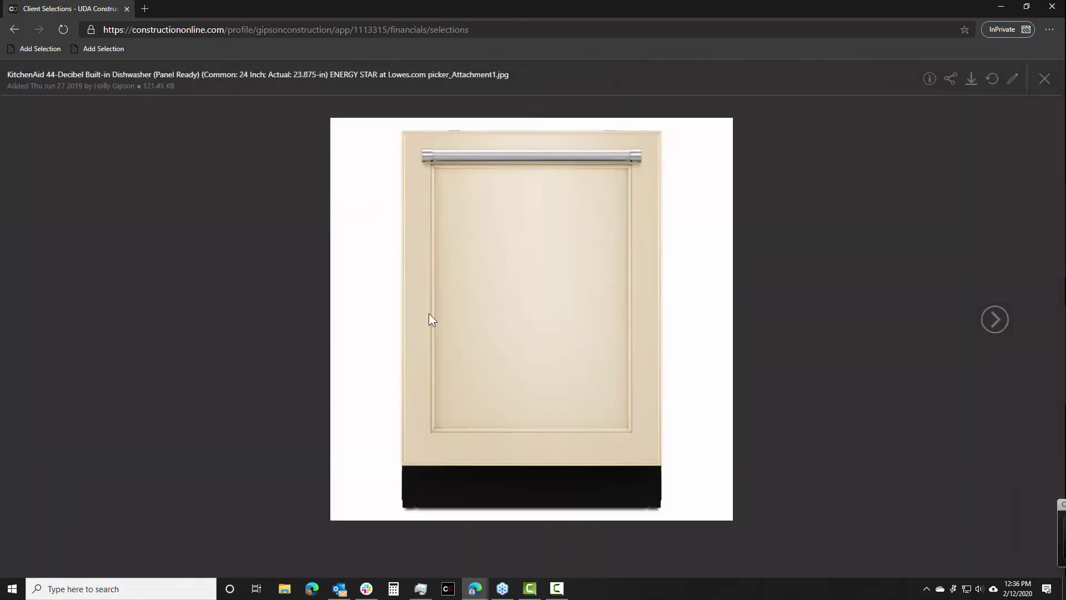
left_click(993, 323)
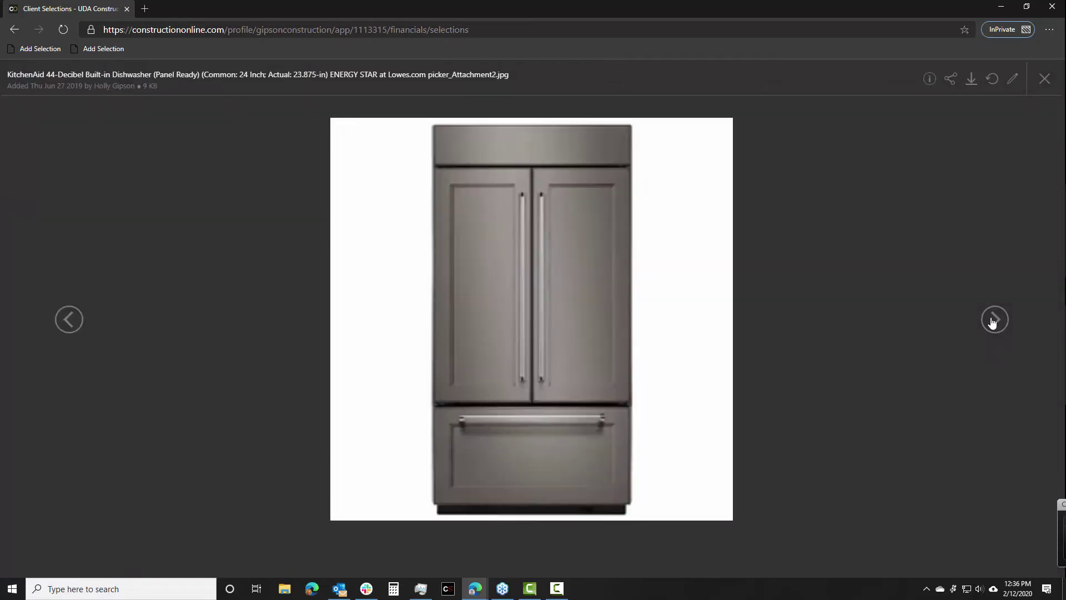
left_click(993, 323)
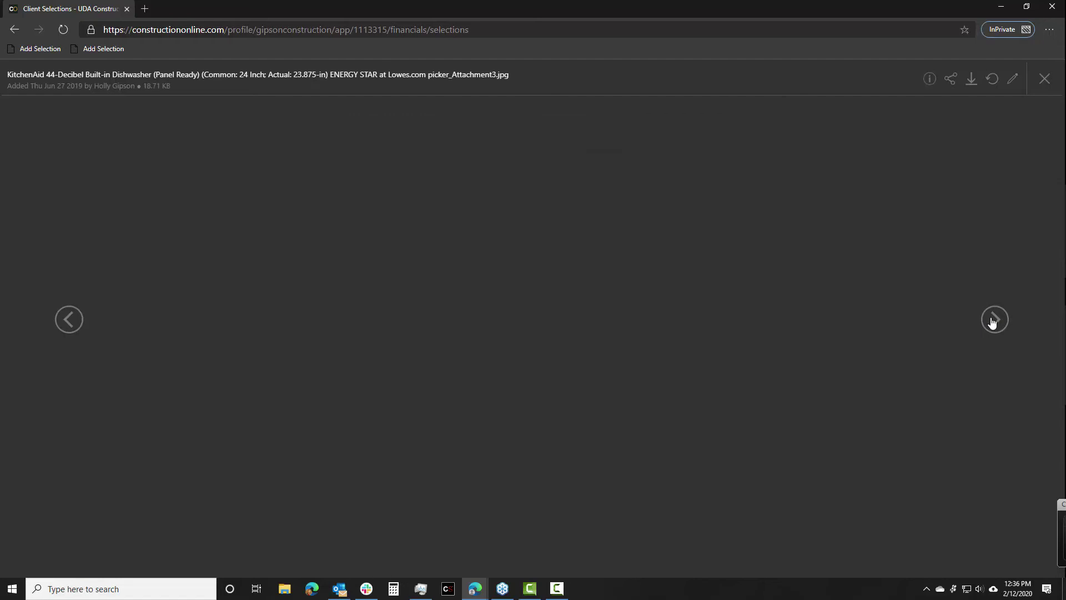
left_click(993, 322)
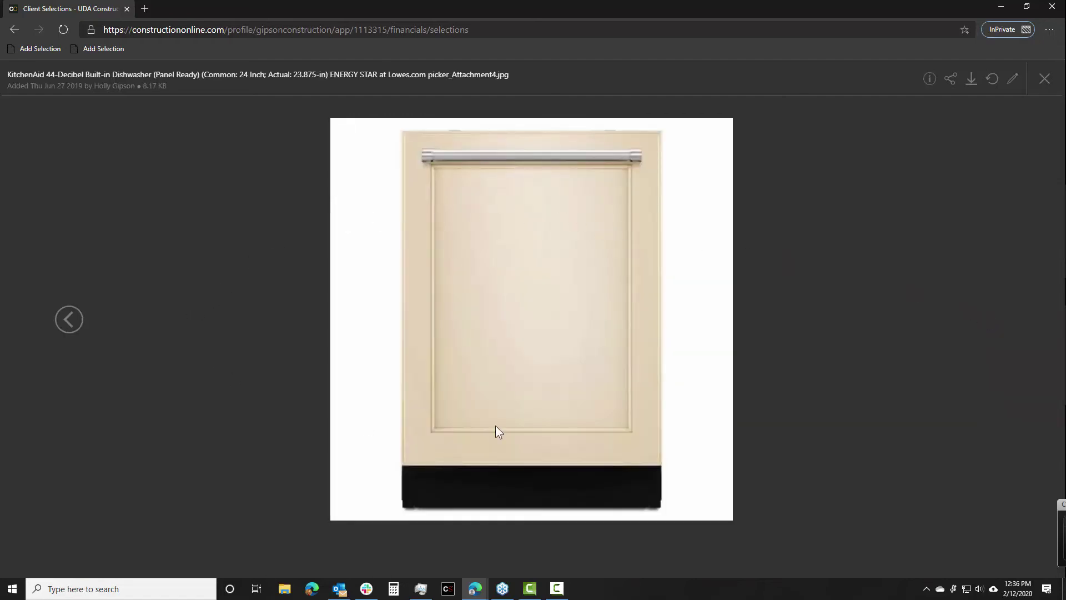
left_click(78, 326)
left_click(78, 325)
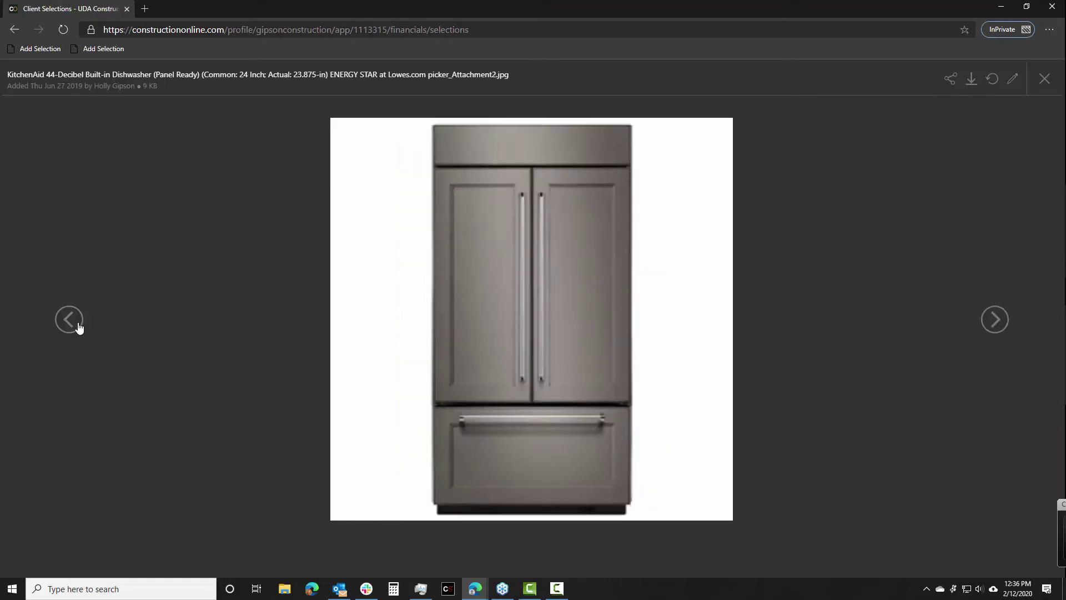
left_click(79, 327)
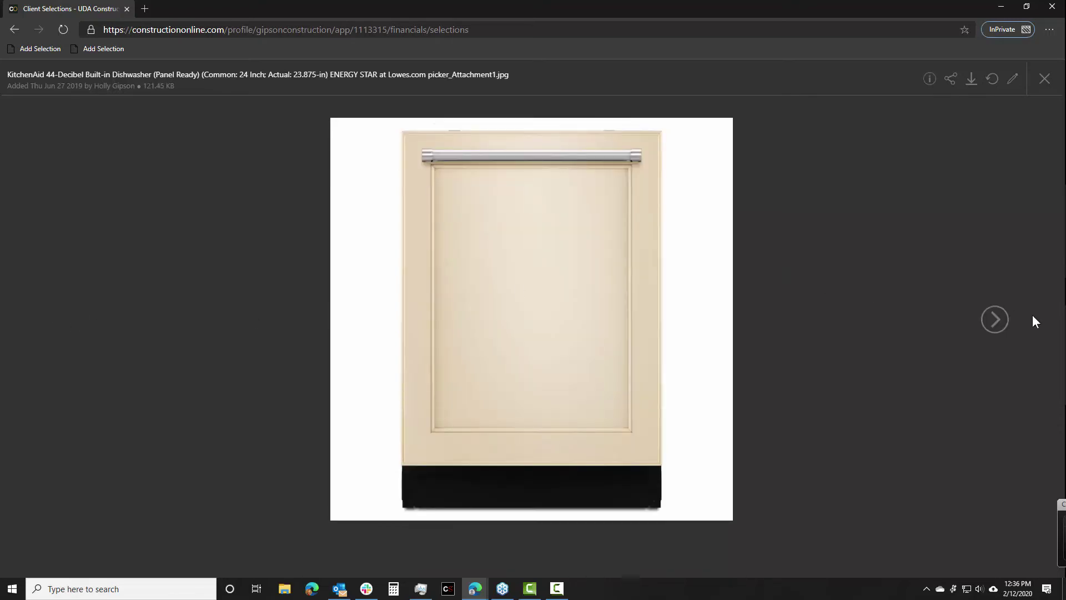
left_click(995, 320)
left_click(995, 320)
left_click(995, 321)
left_click(1044, 78)
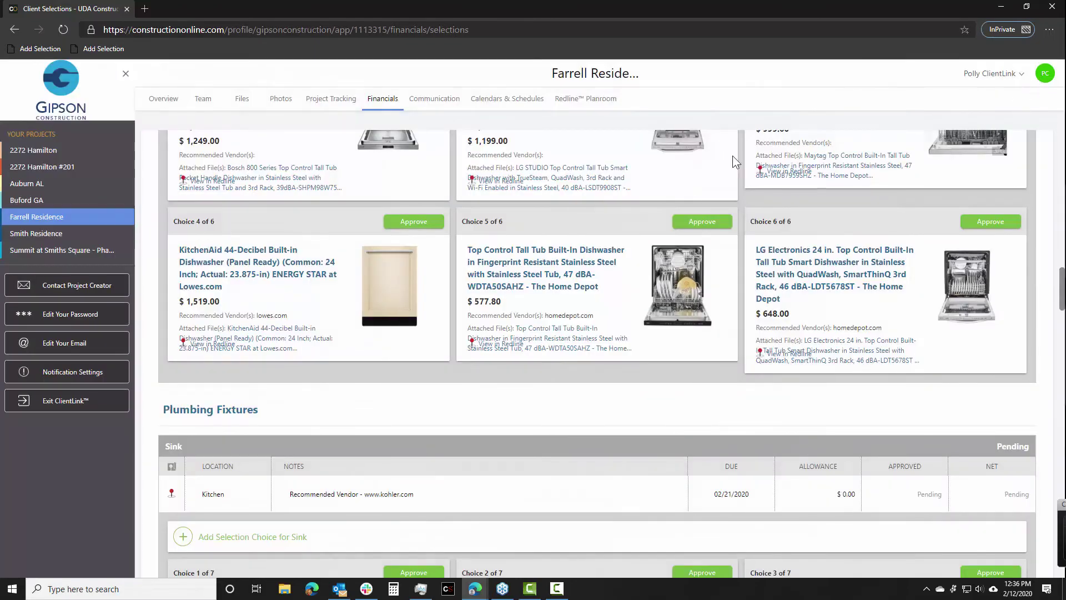
- View the attached photos of the Maytag Top Control dishwasher choice, and close the viewer
scroll(883, 254, "up", 2)
scroll(882, 254, "up", 4)
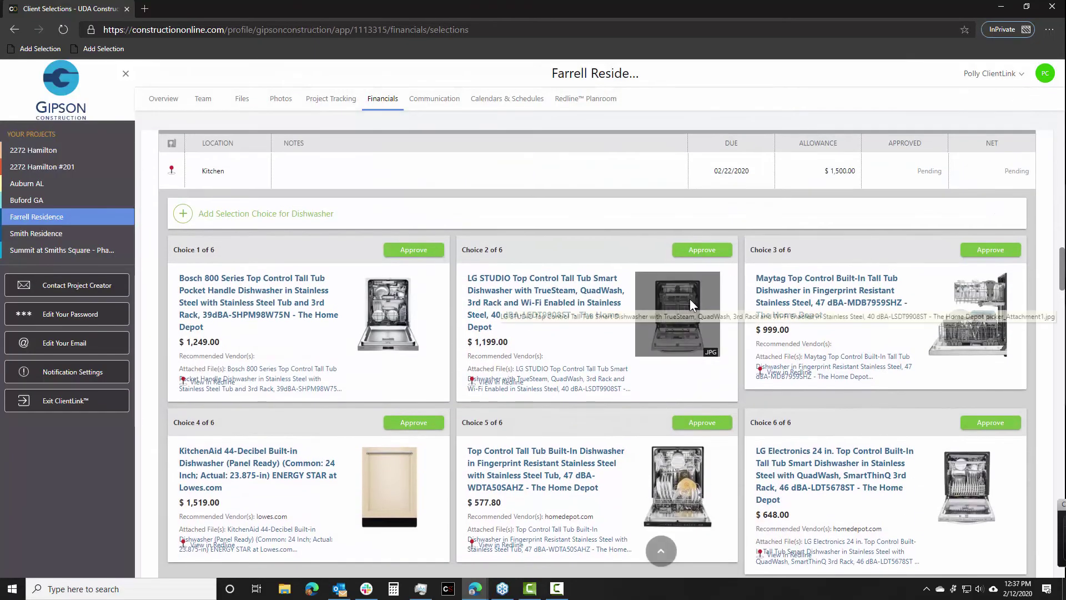
left_click(968, 313)
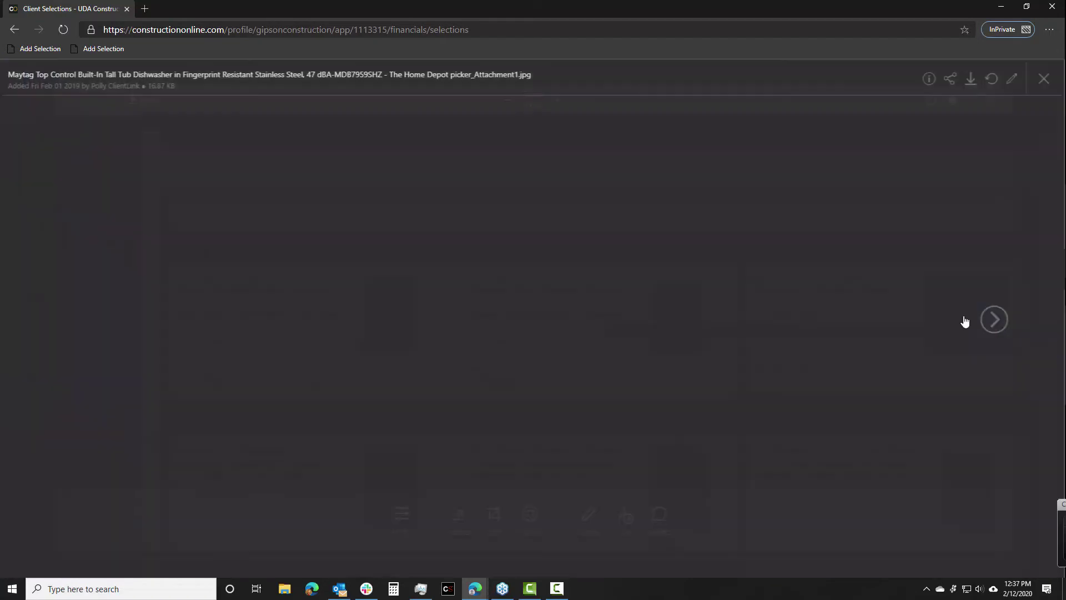
left_click(993, 322)
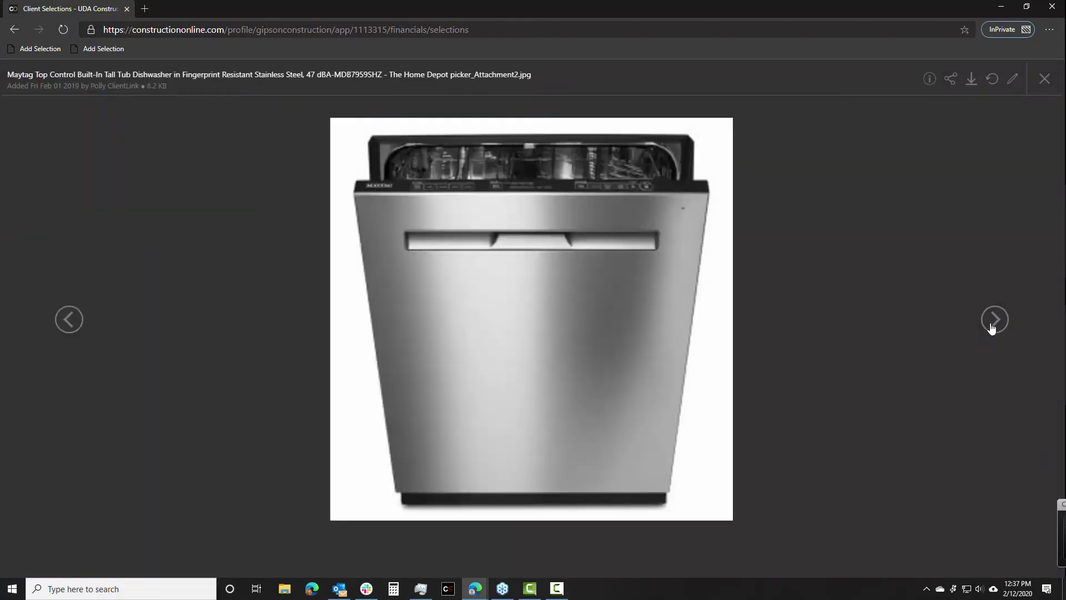
left_click(992, 326)
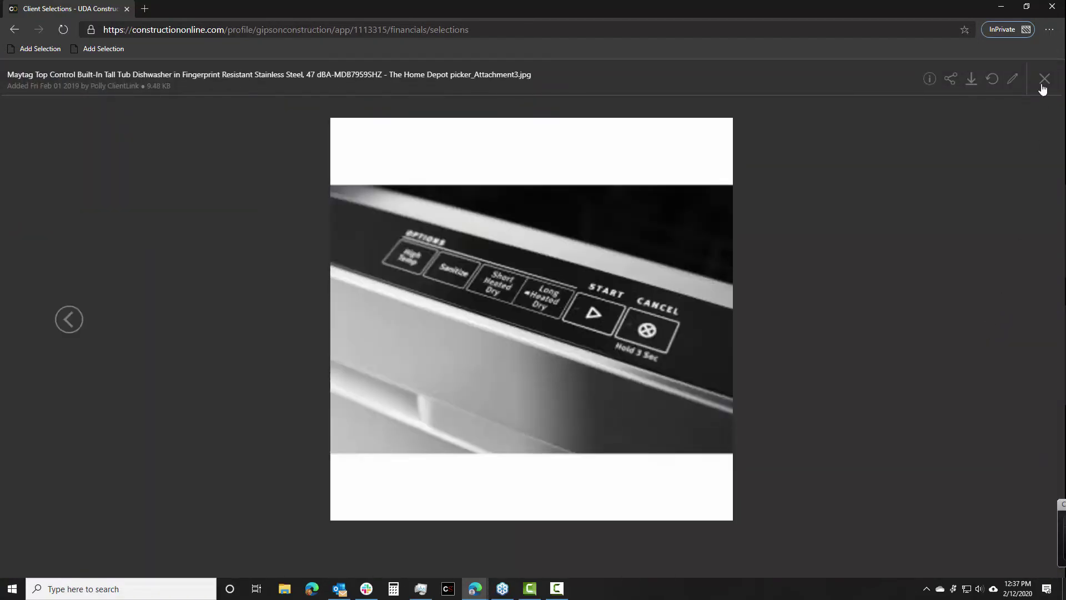
left_click(1042, 82)
- Approve the LG STUDIO Top Control smart dishwasher choice for the kitchen Dishwasher selection and submit a hand-drawn signature
left_click(705, 251)
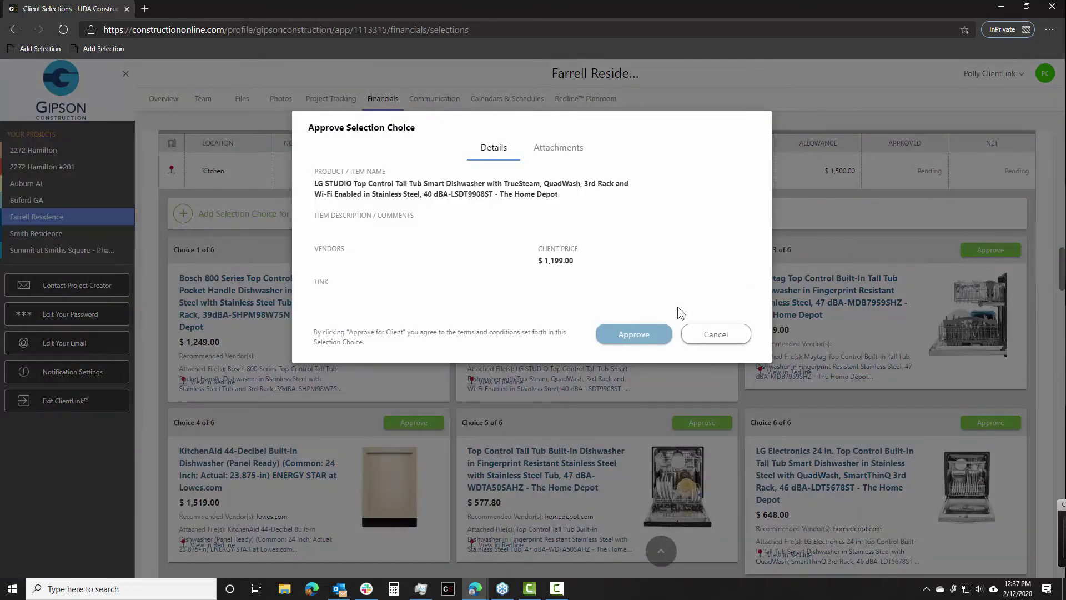
left_click(635, 335)
mouse_move(446, 167)
left_mouse_down()
mouse_move(452, 213)
mouse_move(475, 216)
left_mouse_up()
left_click(549, 267)
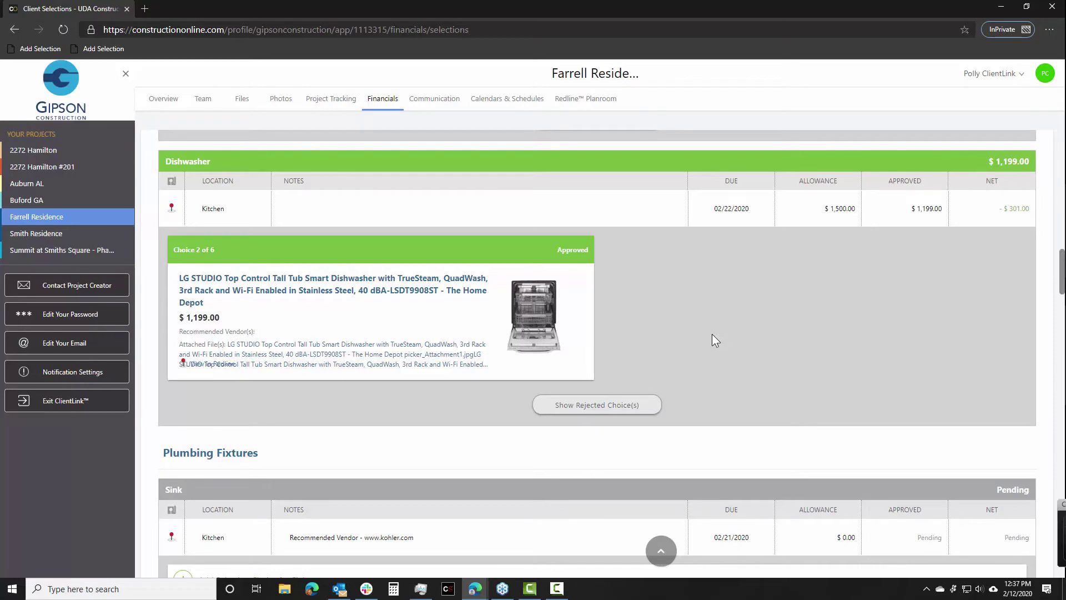
- Review the Selections Summary, and open and cancel a new conversation addressed to the project creator
scroll(784, 352, "up", 10)
scroll(785, 354, "up", 6)
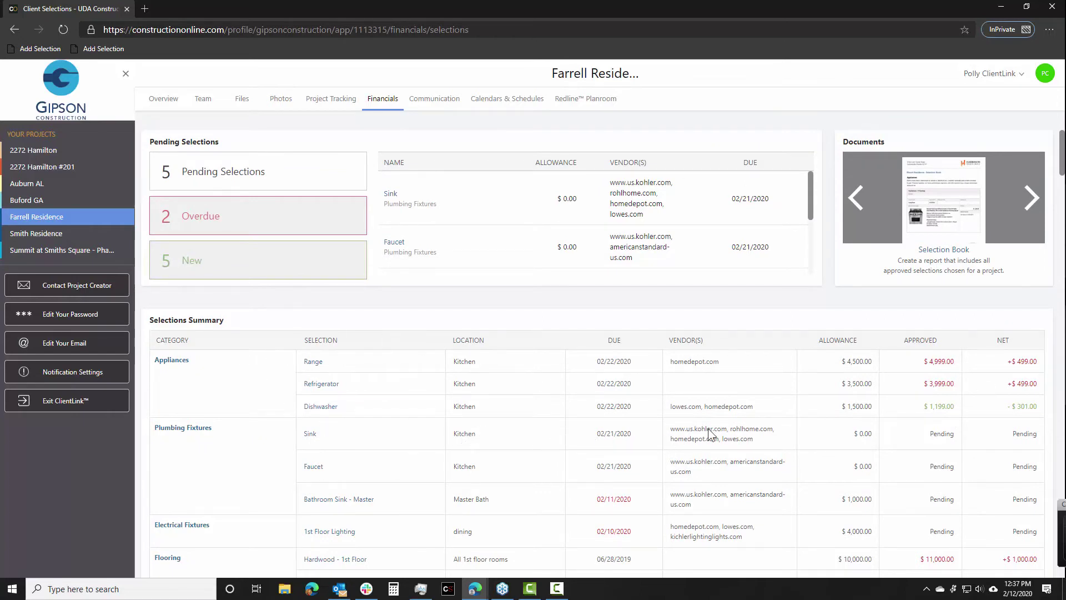
scroll(707, 428, "down", 1)
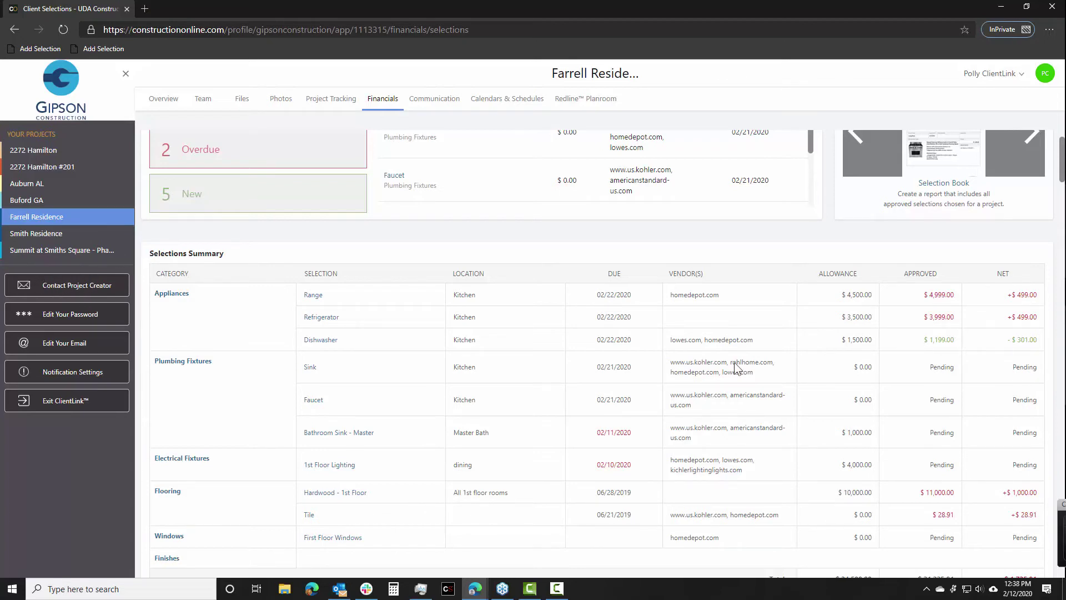
left_click(38, 287)
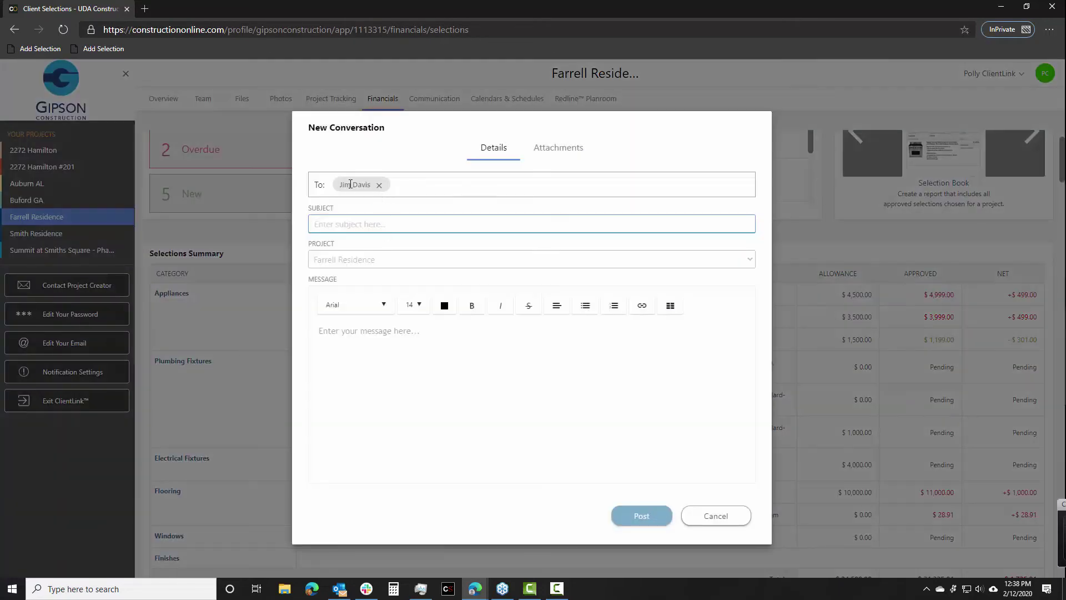
left_click(409, 352)
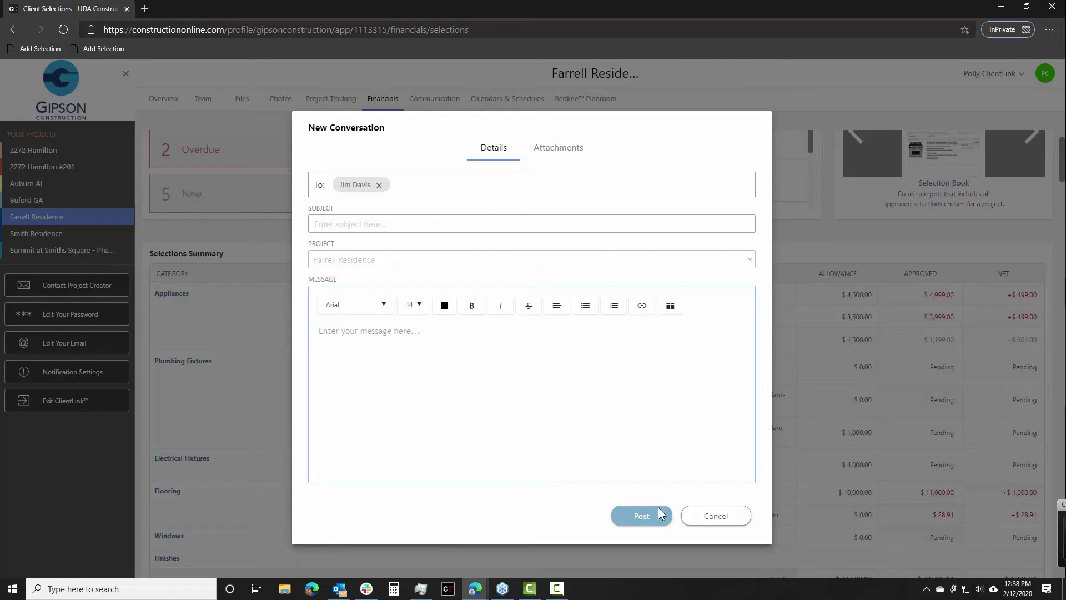
left_click(698, 515)
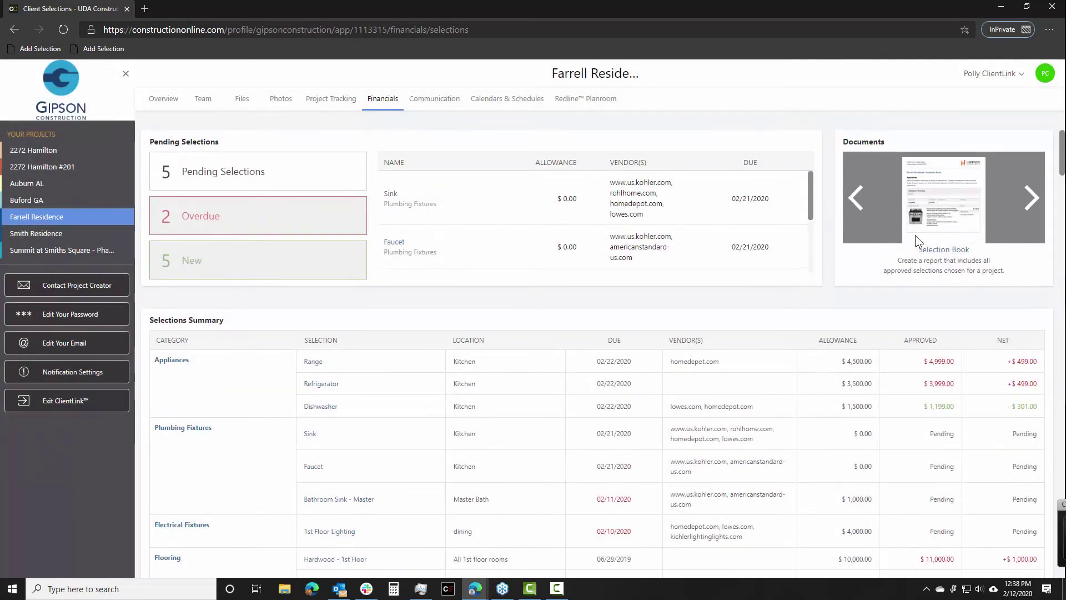
- Look over the project's selection choices from Appliances through Plumbing Fixtures, Electrical Fixtures and Flooring to Windows
mouse_move(937, 209)
scroll(852, 377, "down", 15)
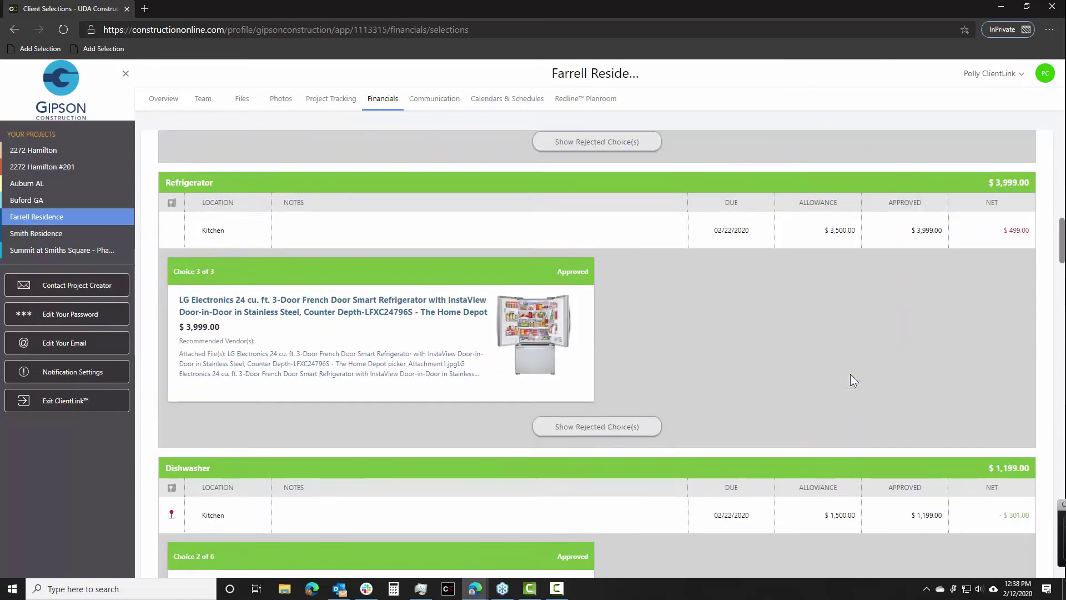
scroll(851, 374, "down", 15)
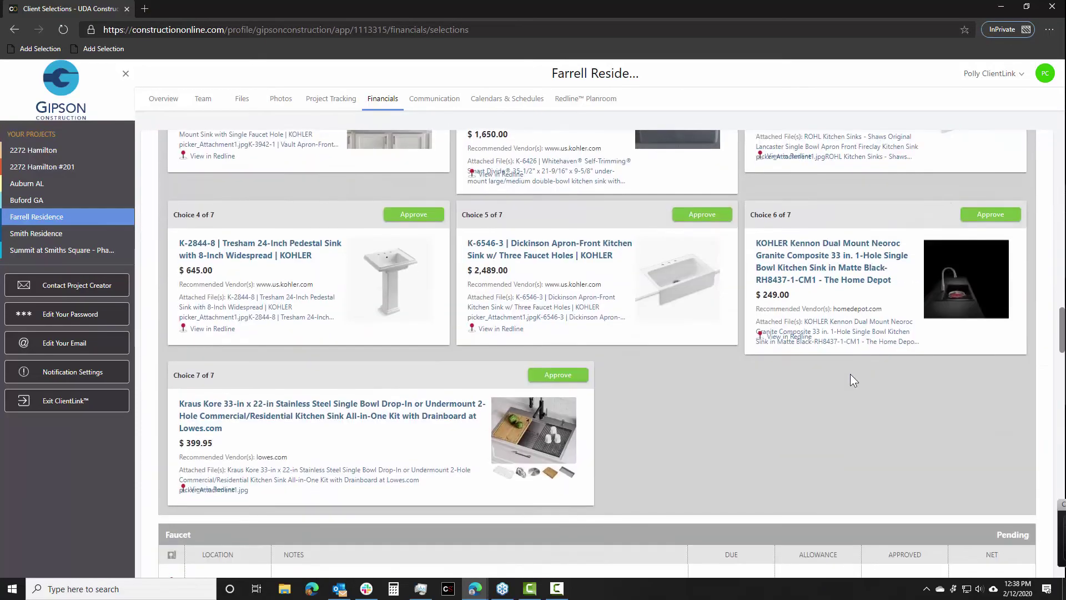
scroll(850, 374, "up", 15)
scroll(852, 361, "down", 14)
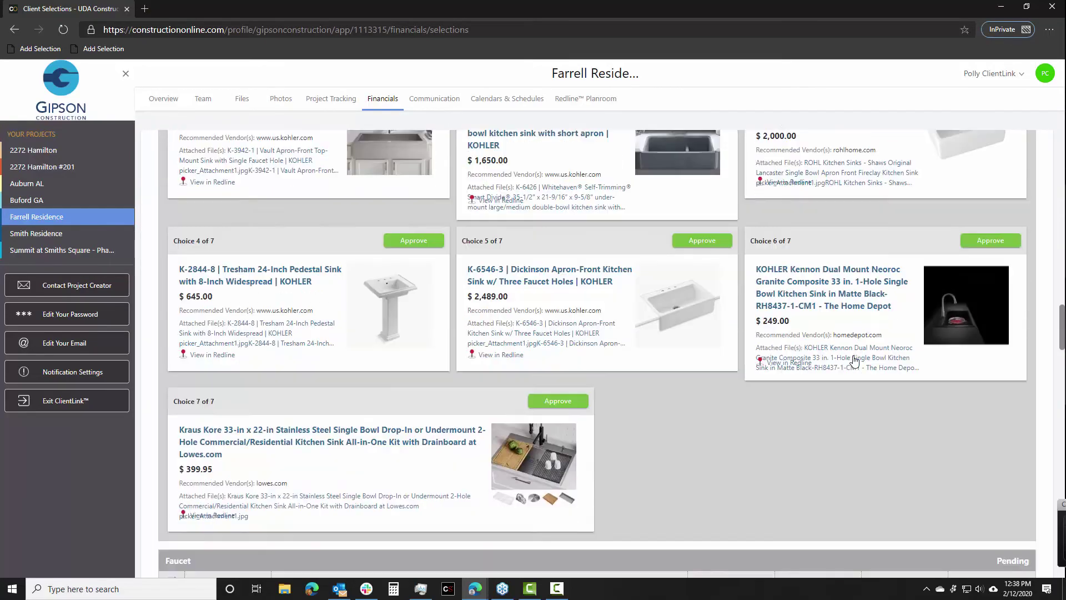
scroll(852, 359, "down", 15)
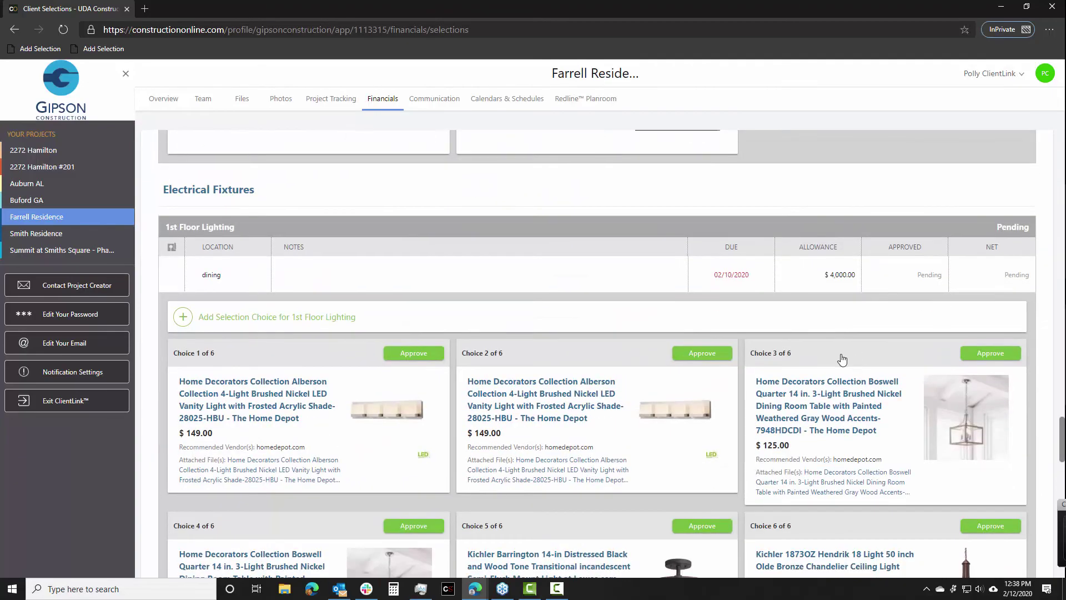
scroll(842, 359, "down", 12)
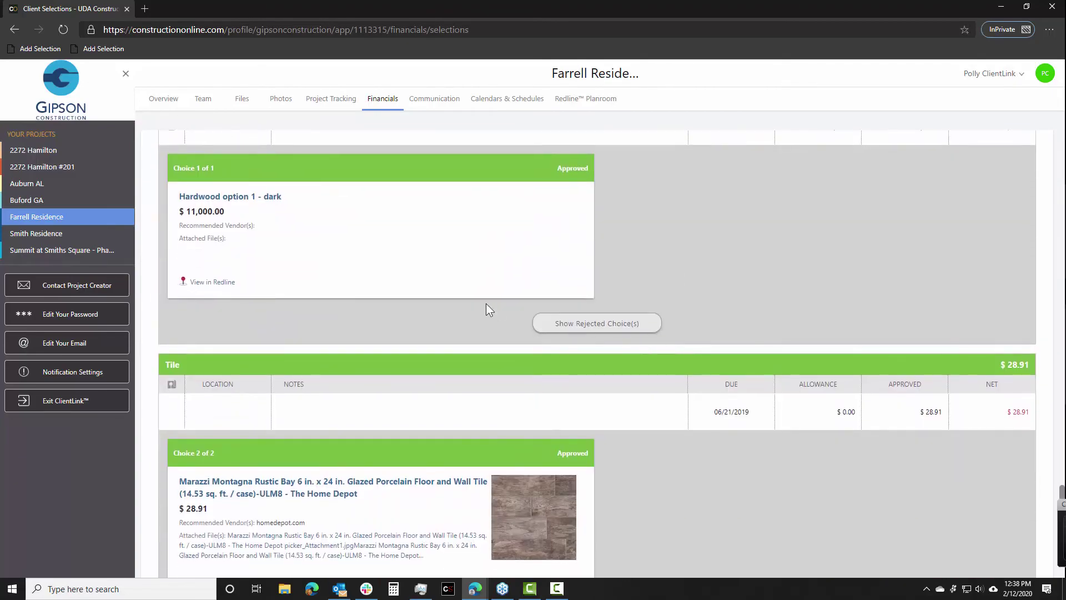
scroll(555, 322, "down", 8)
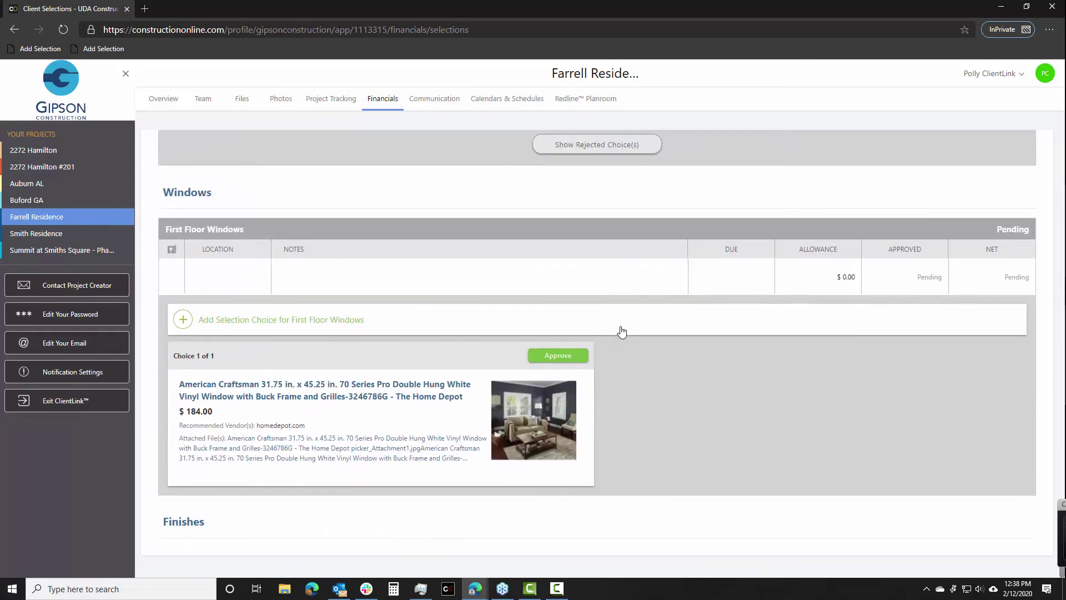
- View the options for adding a selection choice to First Floor Windows, and cancel the new selection
left_click(256, 328)
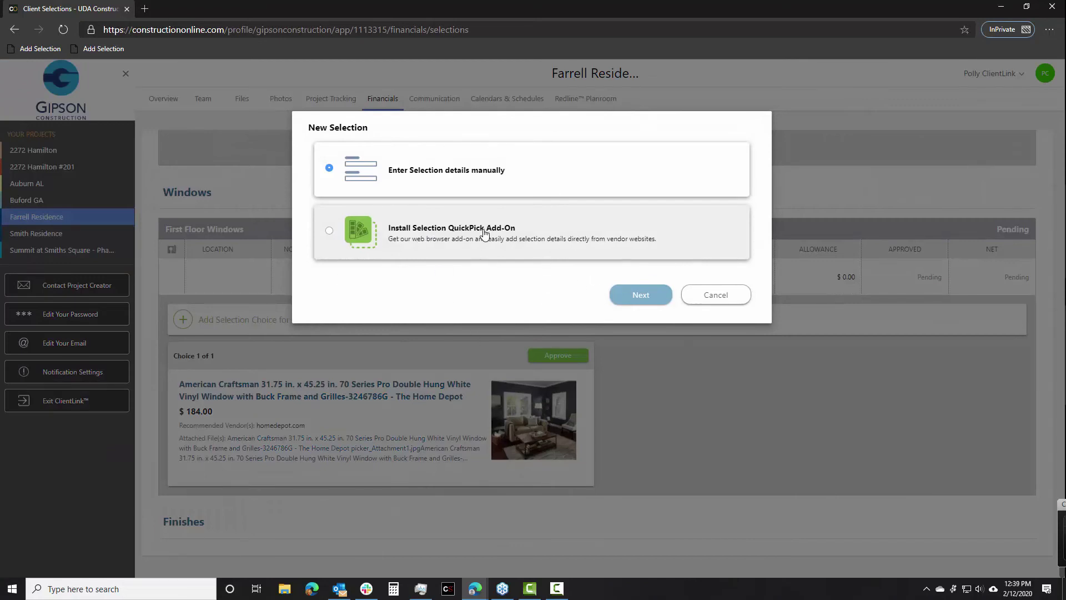
left_click(740, 302)
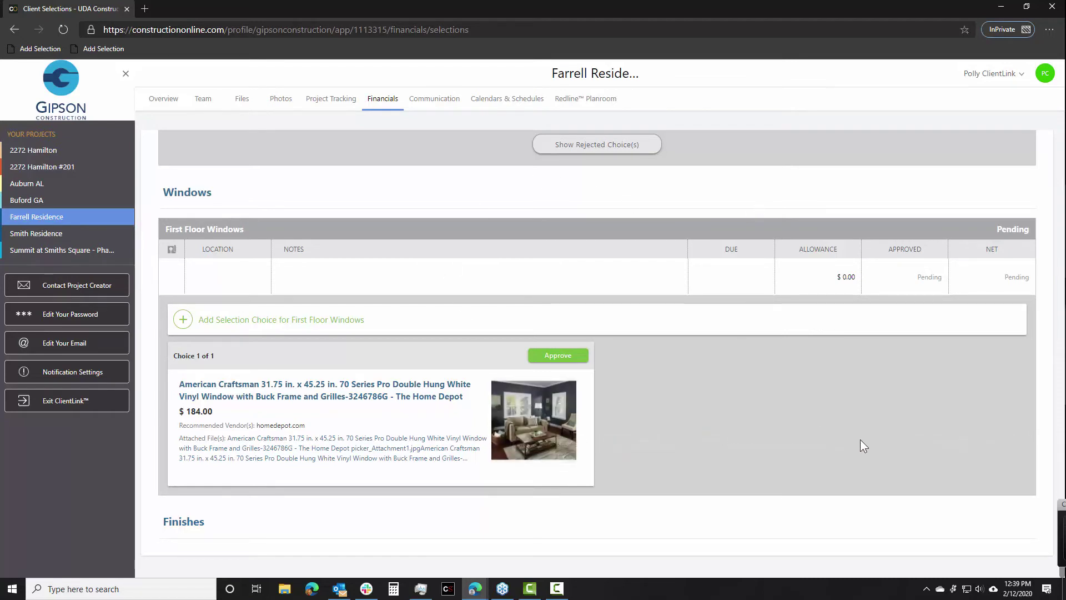
scroll(1027, 492, "up", 3)
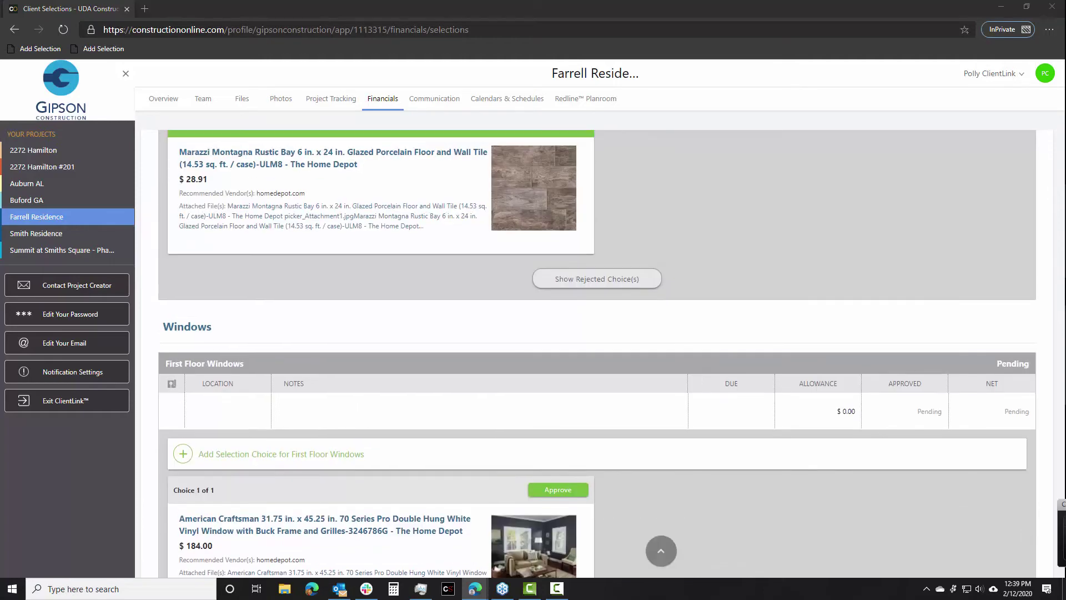
- Look back over the client's selection choices from Windows through Flooring, 1st Floor Lighting and Faucet to the kitchen Sink
scroll(503, 228, "up", 9)
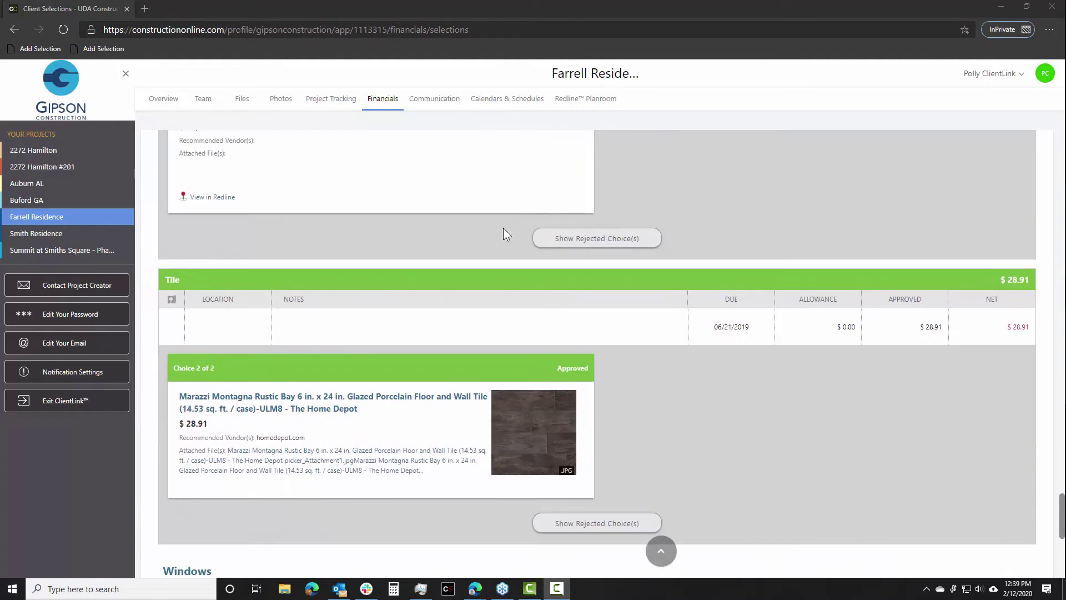
scroll(503, 227, "up", 7)
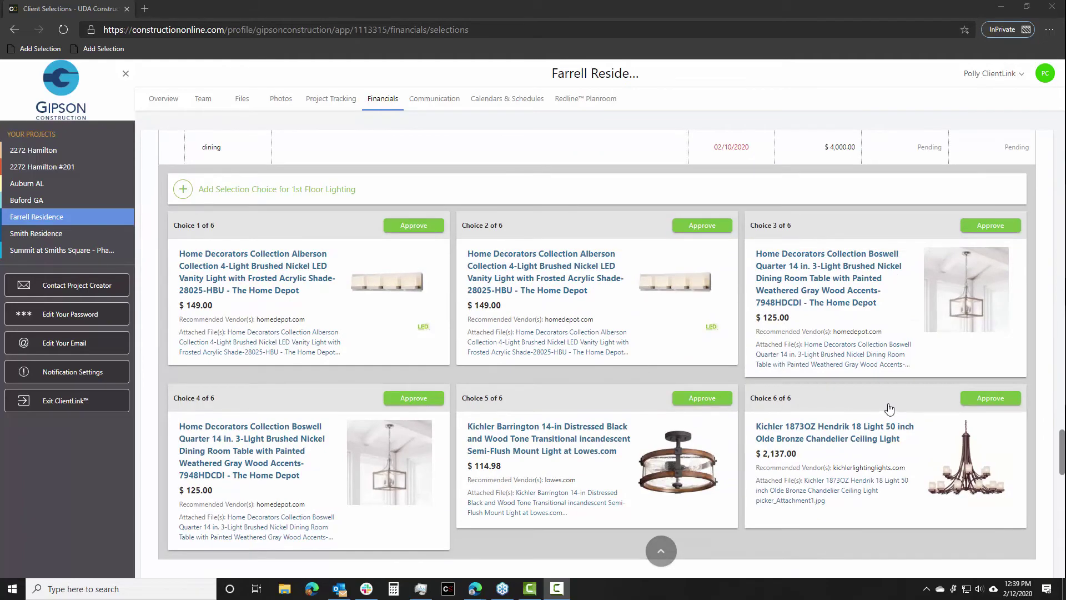
scroll(888, 409, "up", 1)
scroll(888, 409, "up", 12)
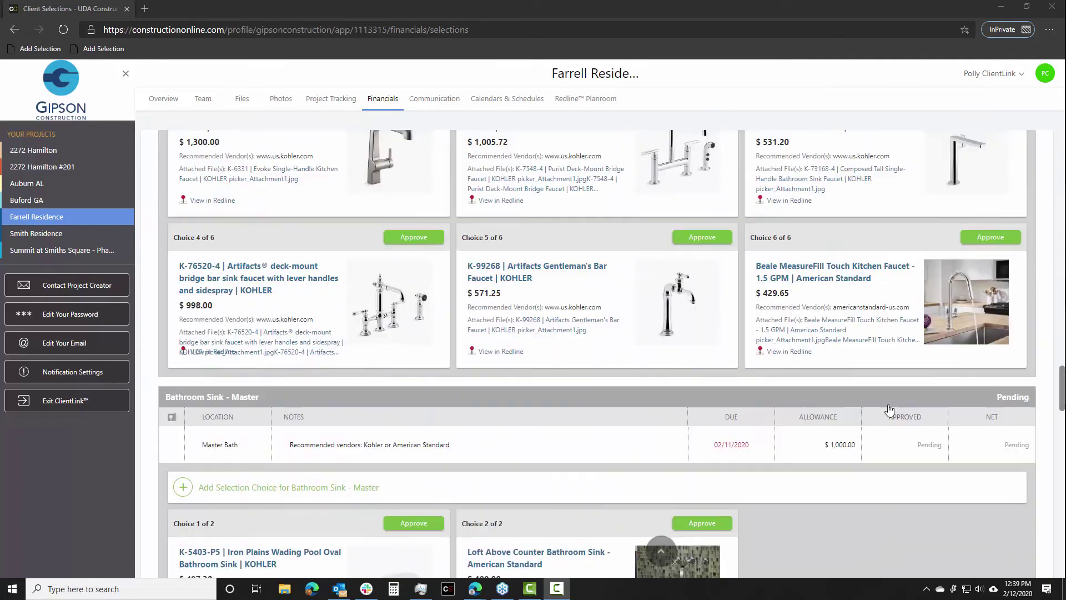
scroll(888, 409, "up", 5)
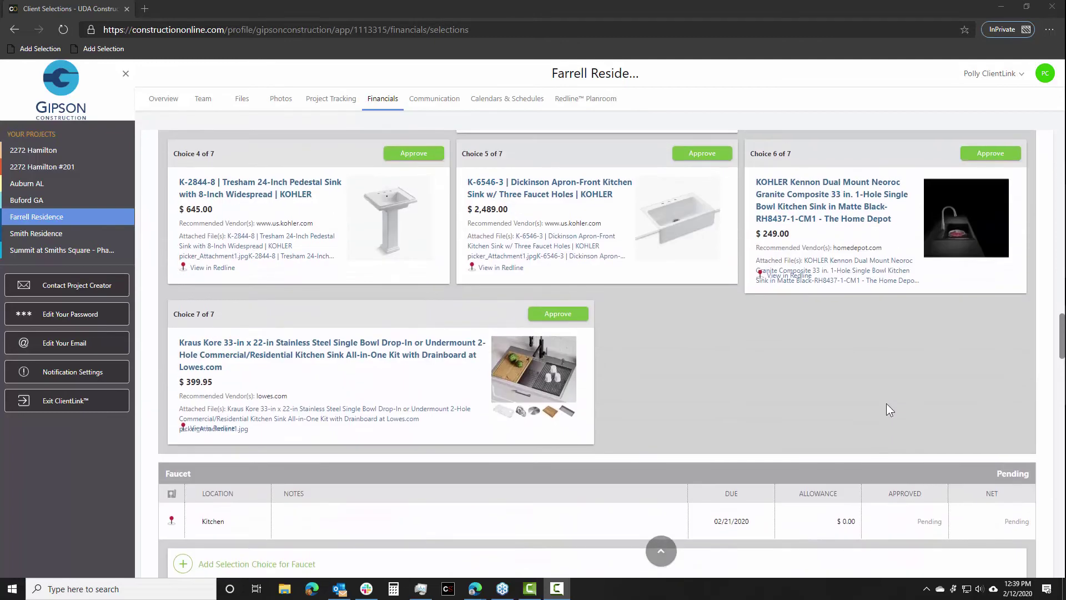
scroll(886, 410, "up", 4)
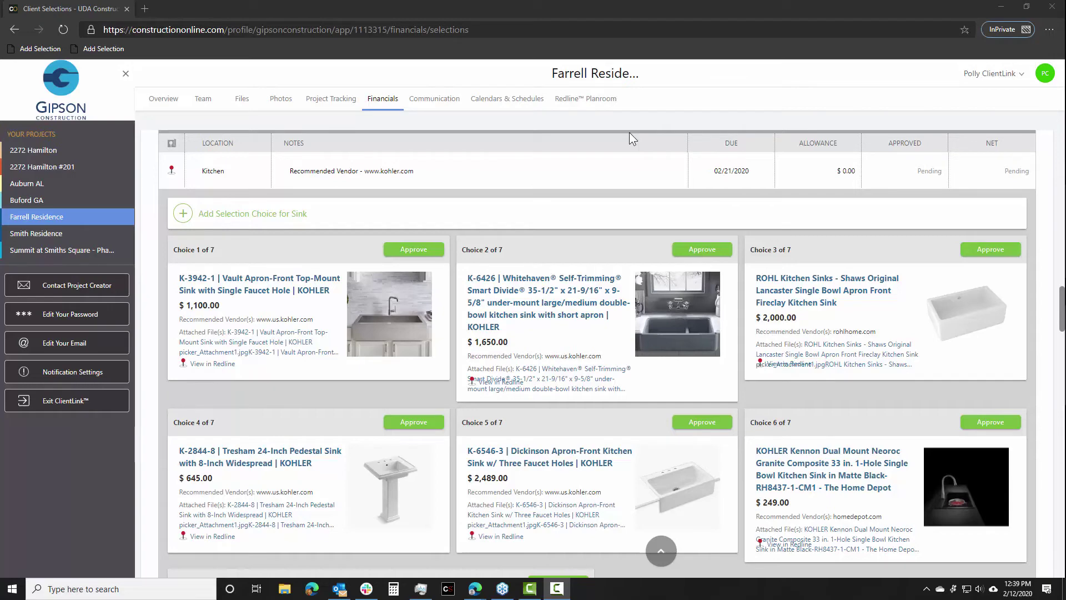
- Switch to the builder's ConstructionOnline window, open the project's estimate and examine the base estimate and selection allowances in the summary chart
left_click(1001, 7)
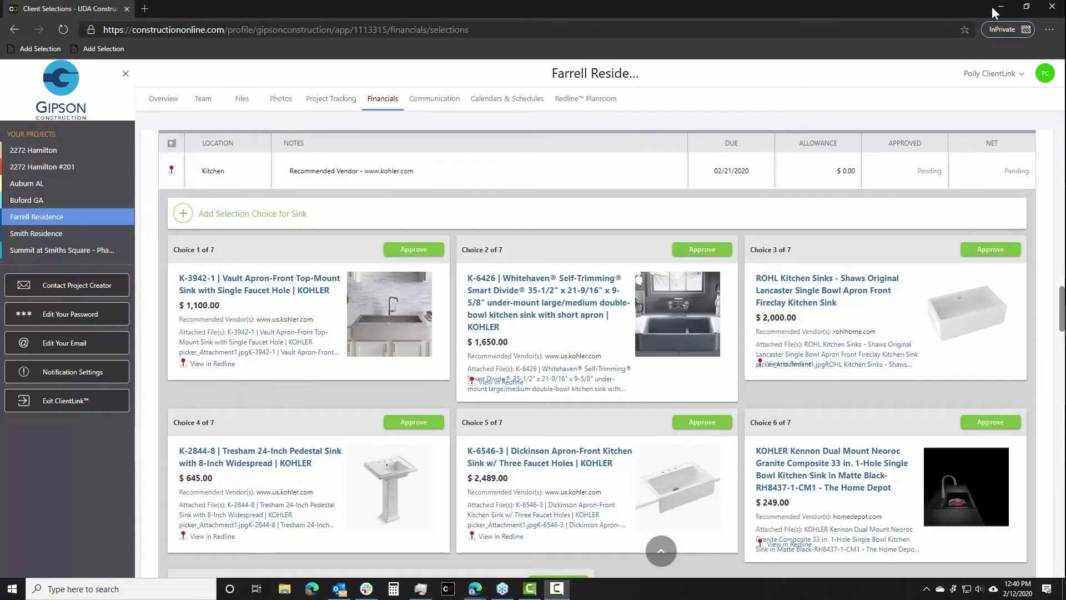
left_click(795, 102)
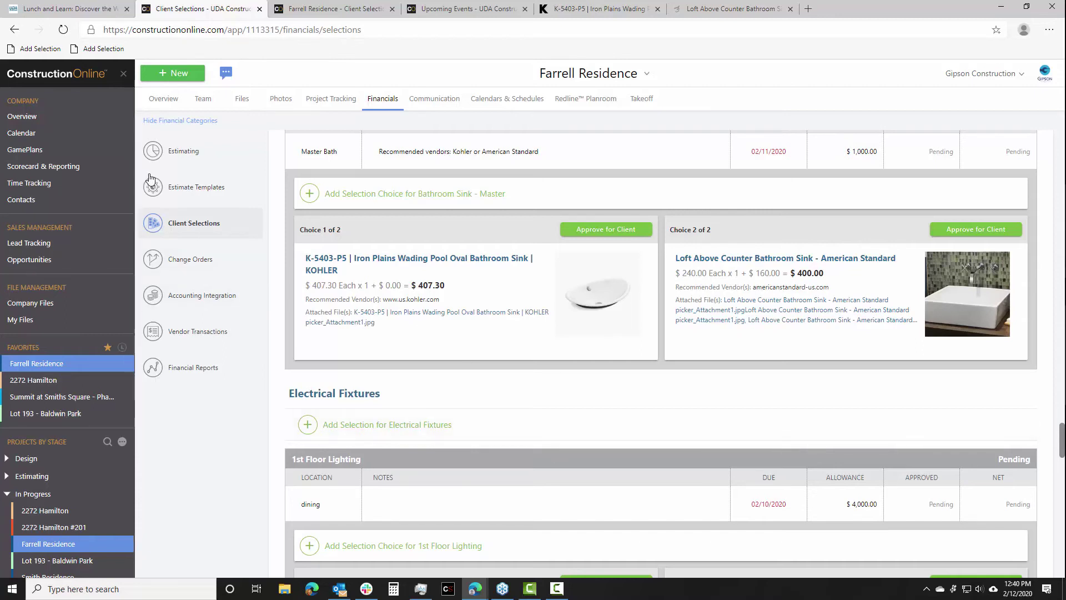
left_click(198, 160)
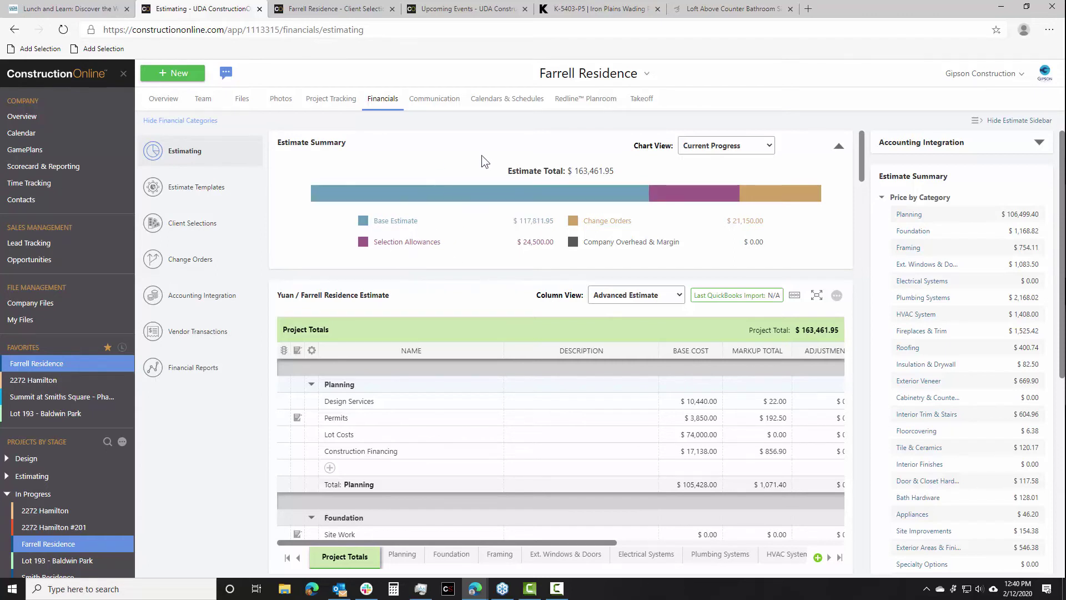
mouse_move(399, 193)
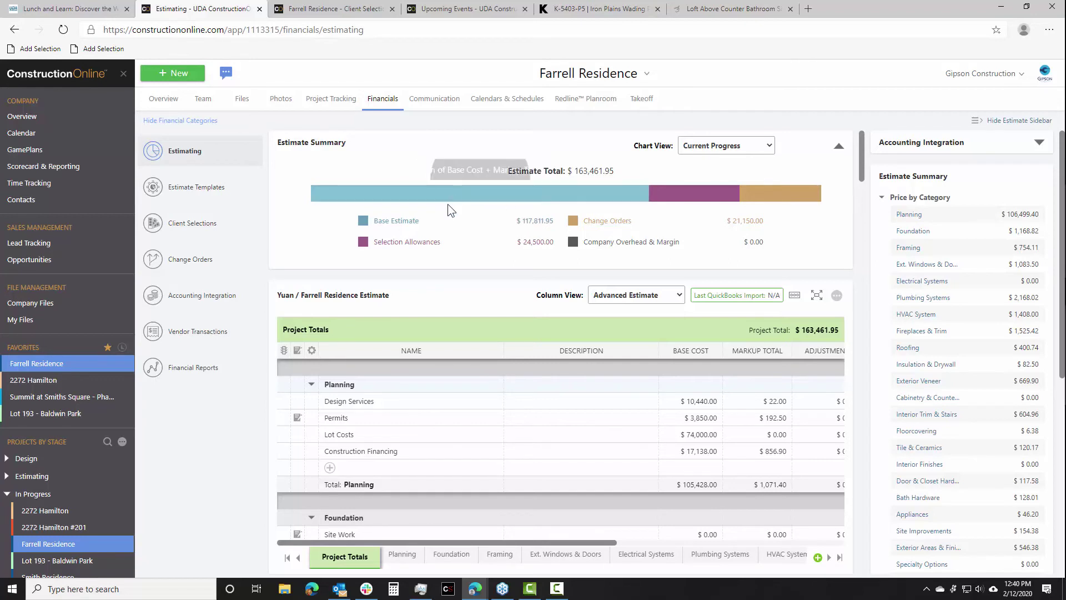
mouse_move(671, 197)
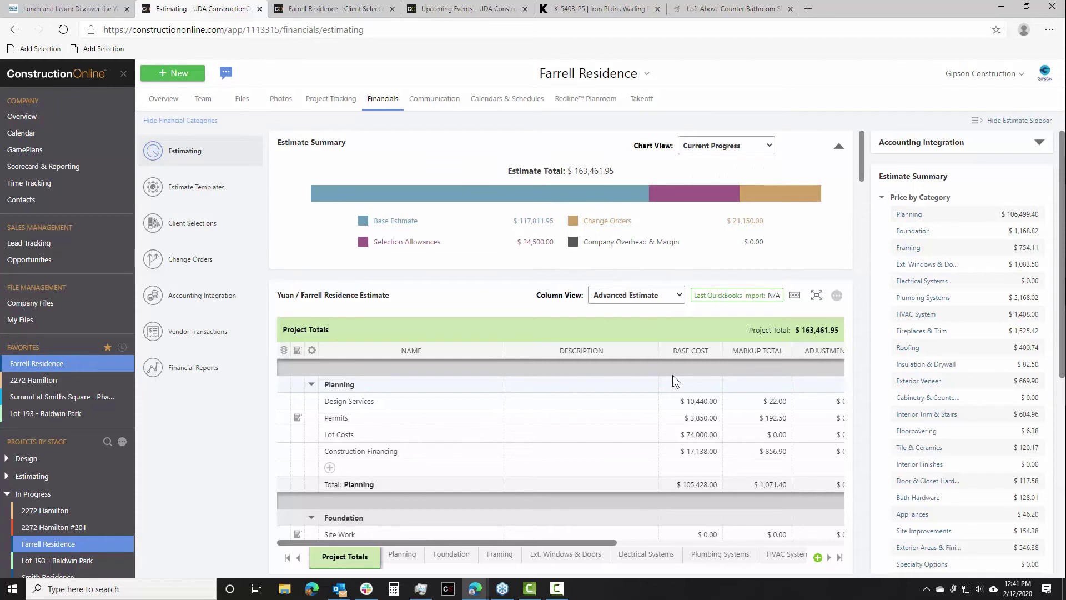
- Expand the estimate sheet to full view and examine the summary rows at its end, including the price and balance columns
left_click(817, 296)
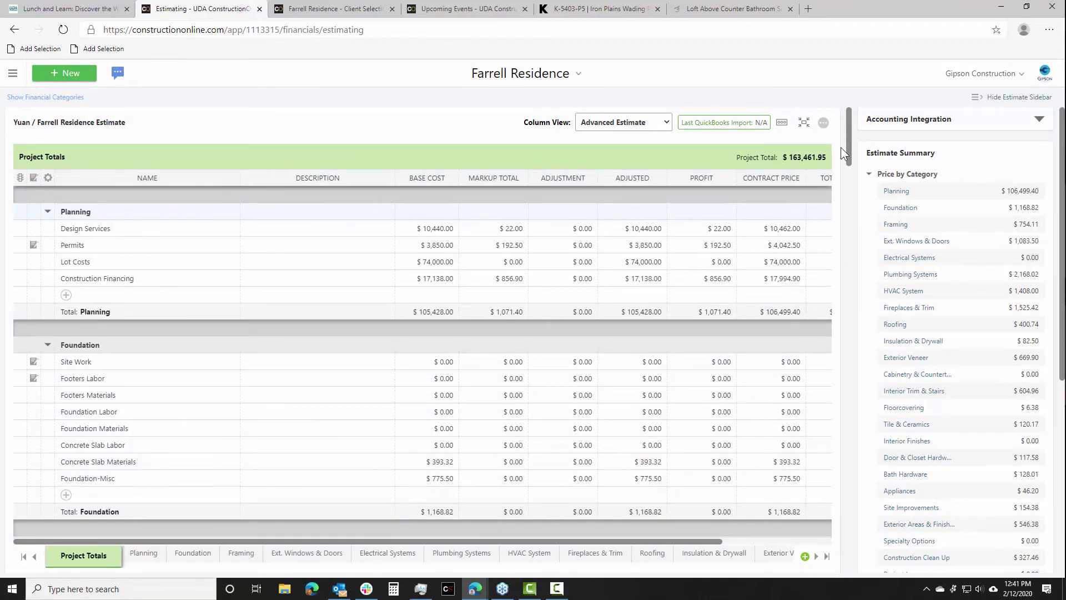
left_click_drag(851, 138, 783, 524)
scroll(471, 423, "down", 3)
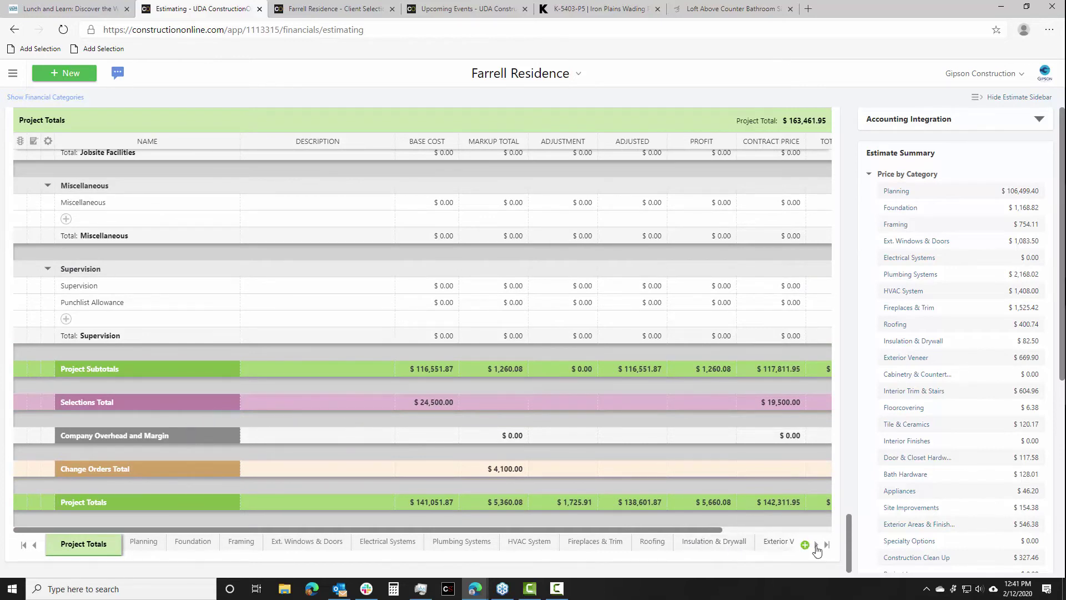
left_click_drag(718, 529, 794, 524)
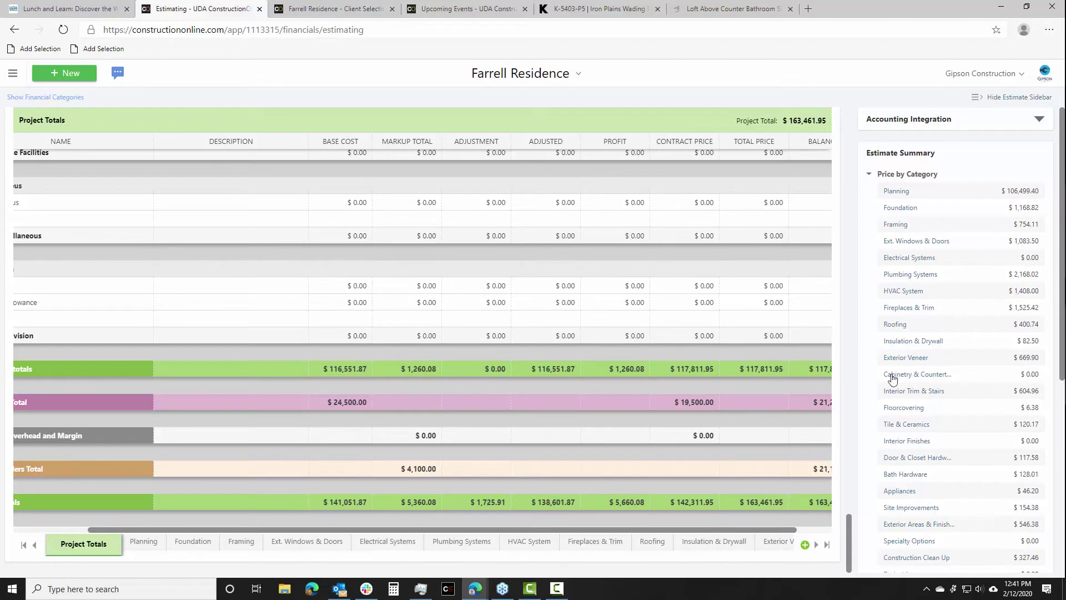
- Open the estimate's Selections category and review the listed selections from Appliances to the Selection Totals
left_click(826, 545)
left_click(826, 545)
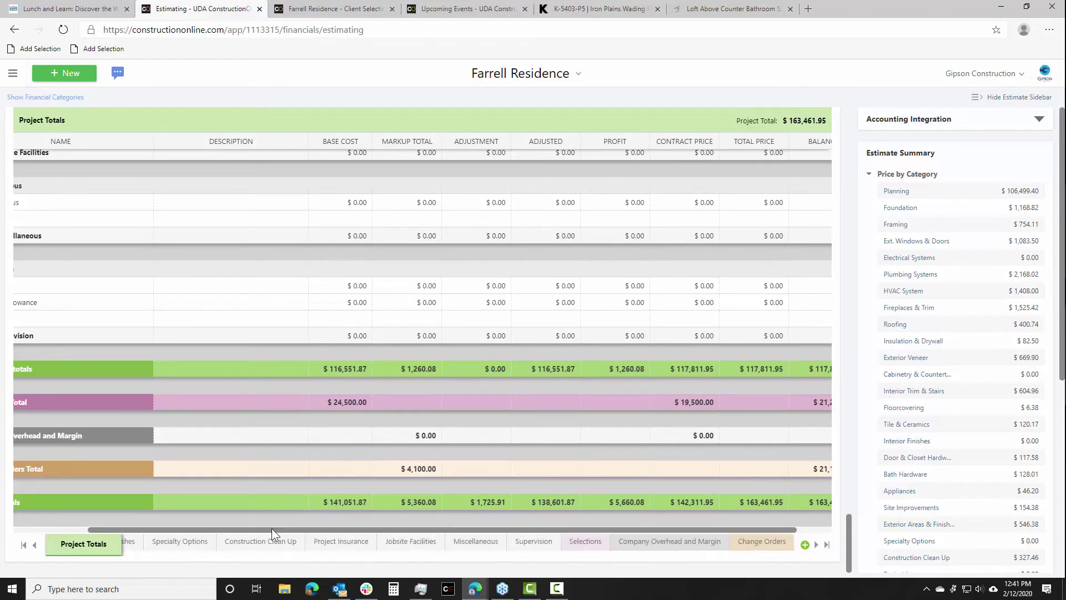
left_click_drag(271, 527, 186, 522)
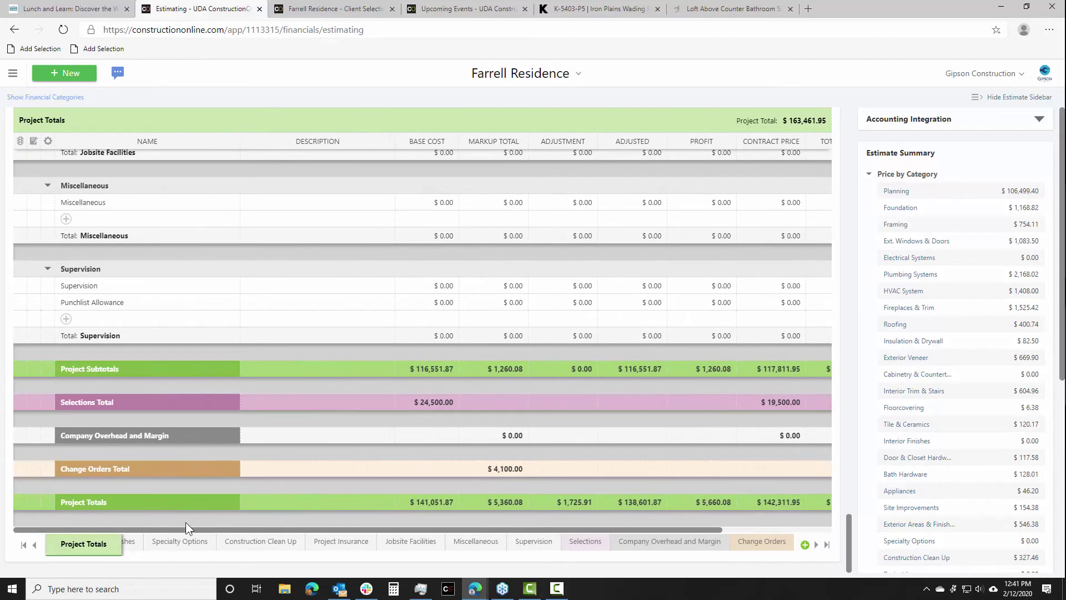
left_click(584, 544)
left_click(590, 543)
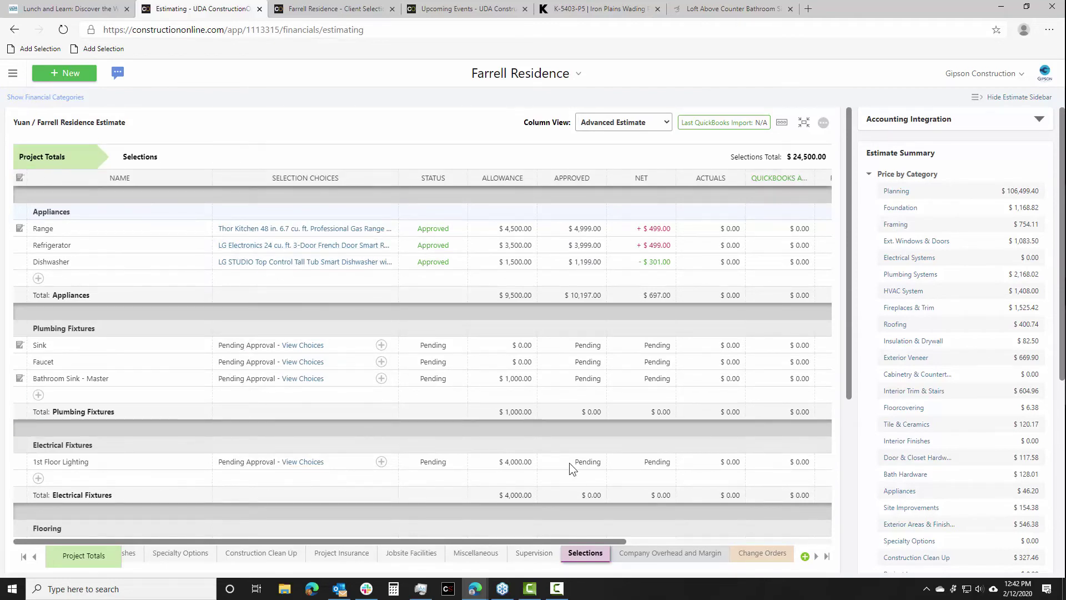
scroll(524, 437, "down", 3)
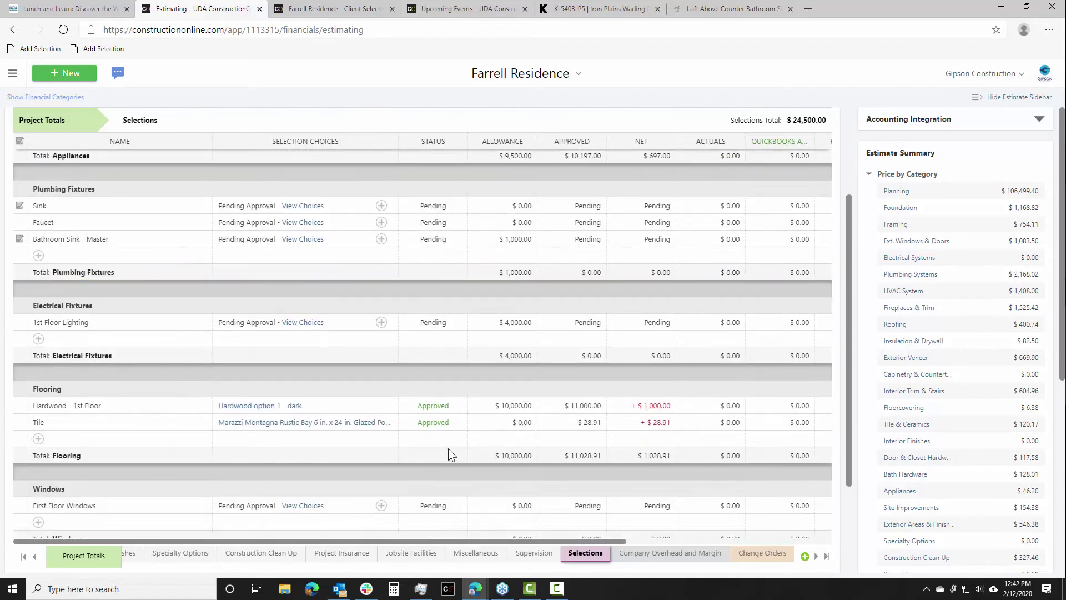
scroll(337, 407, "down", 4)
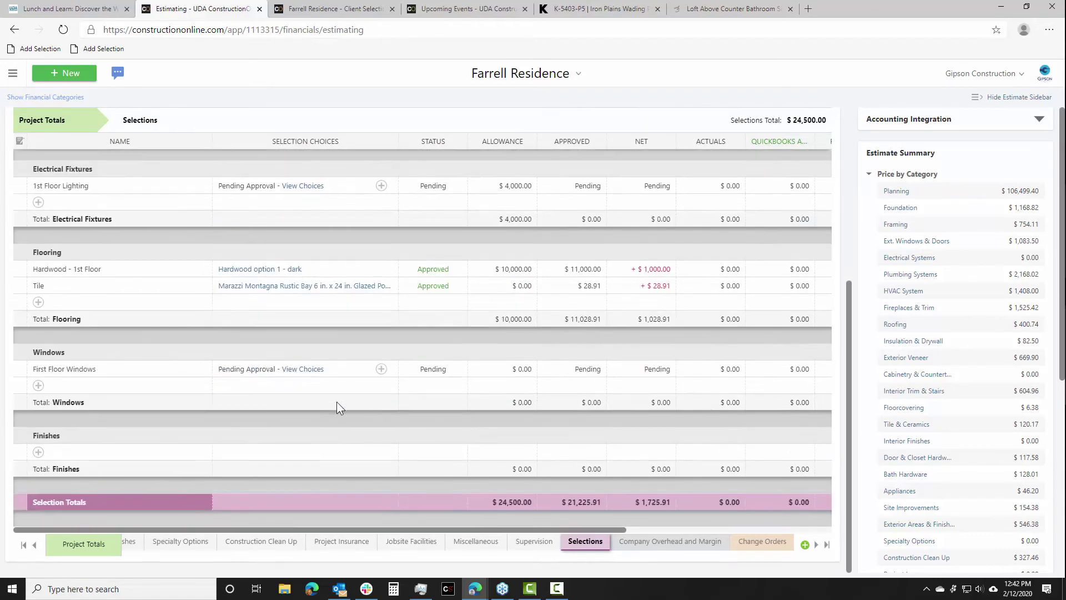
scroll(337, 406, "up", 7)
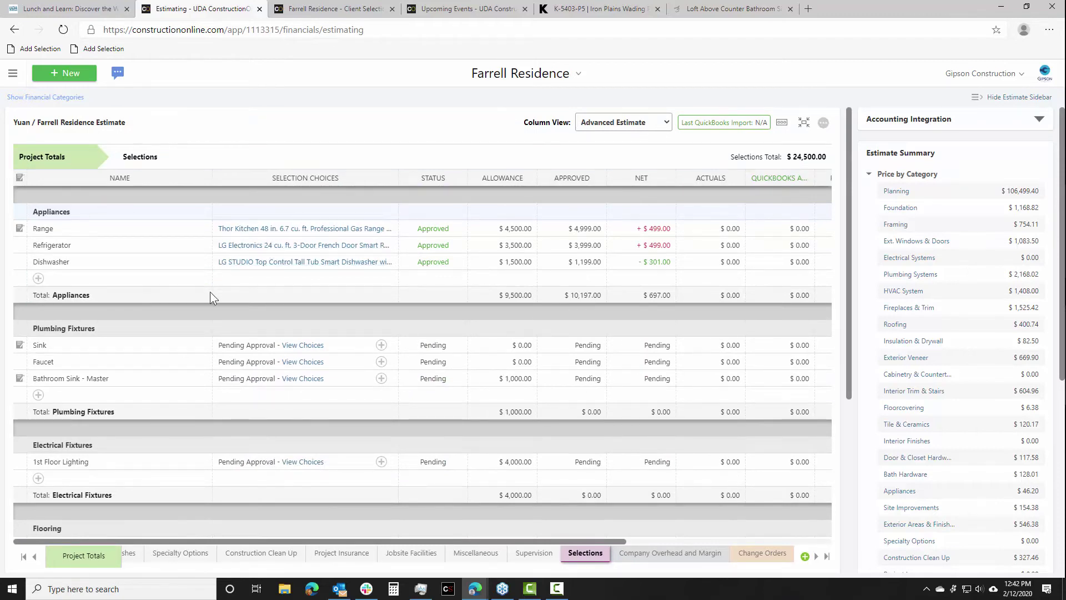
- View the details and item images of the approved Thor Kitchen range choice, and cancel without saving changes
left_click(261, 229)
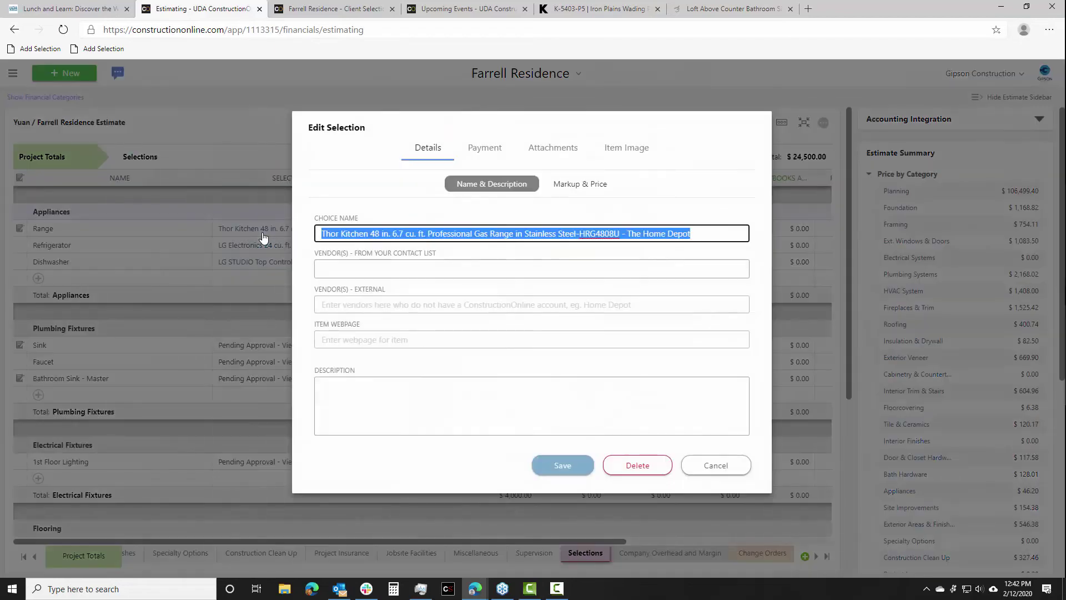
left_click(556, 148)
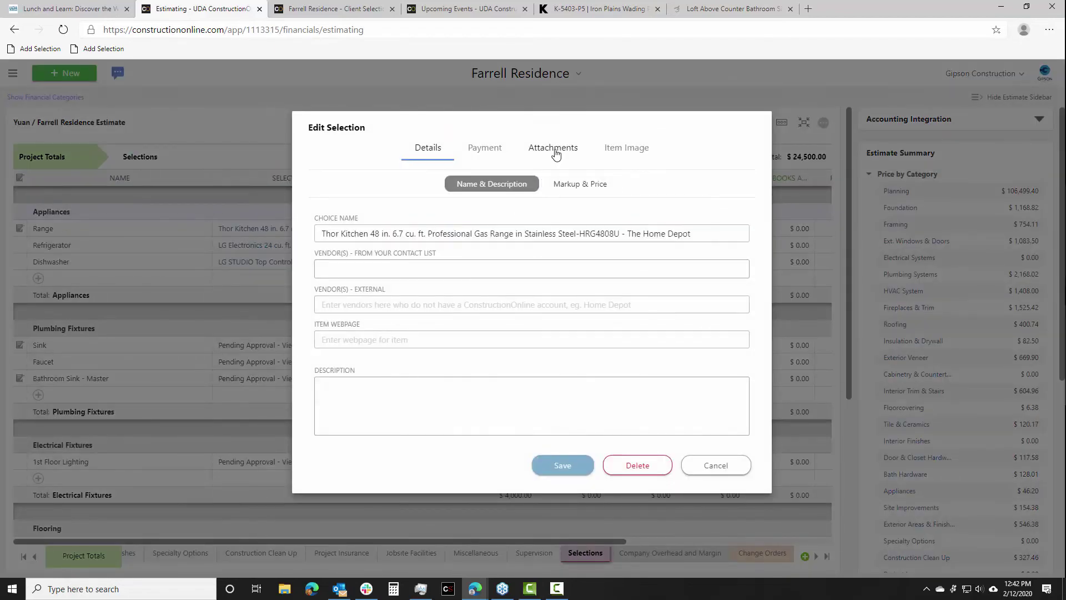
left_click(628, 148)
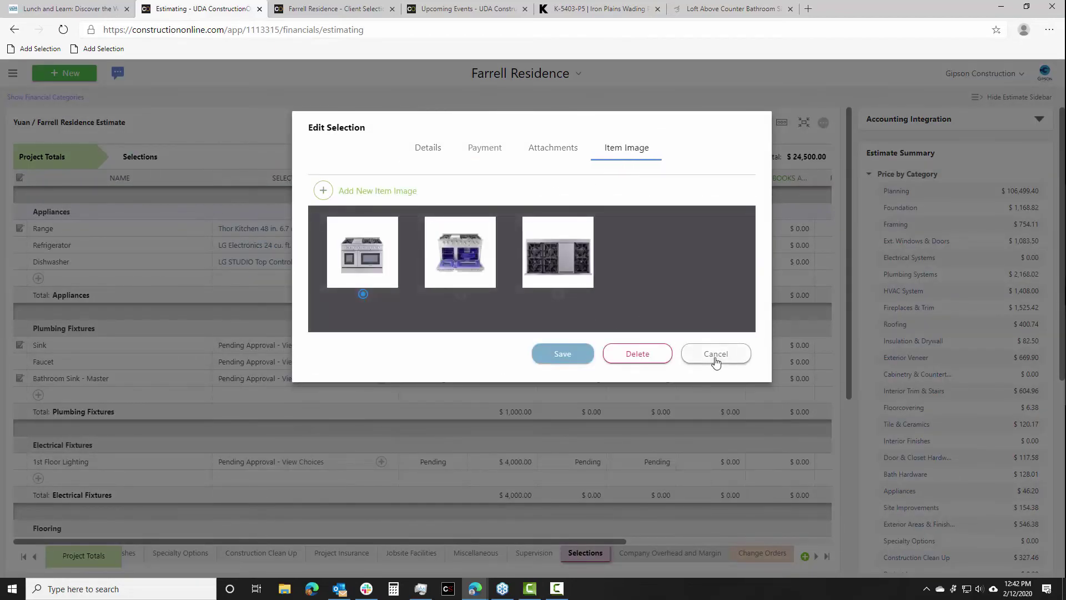
left_click(714, 389)
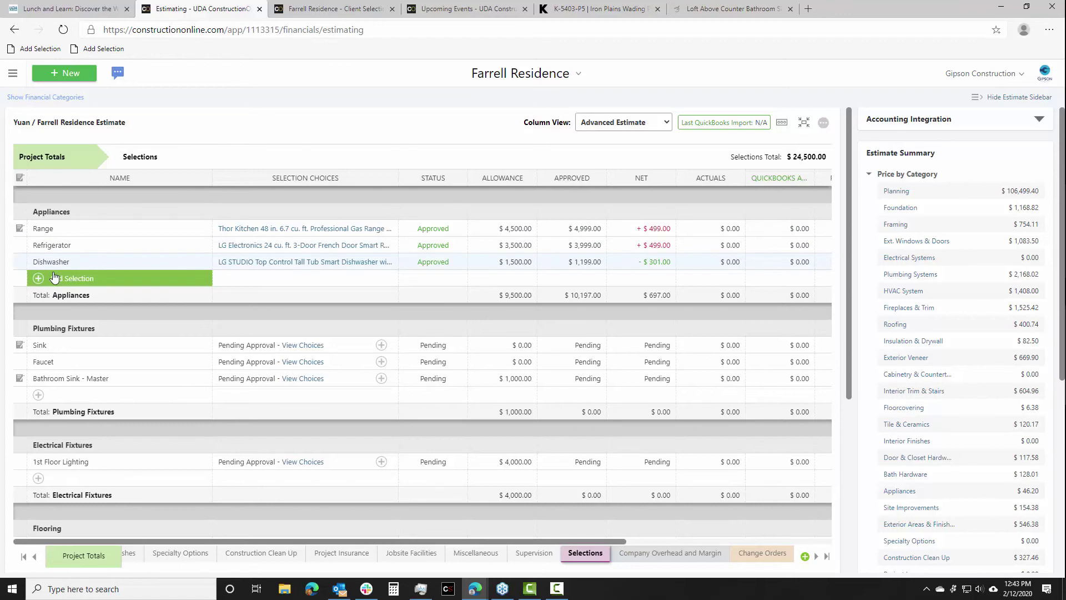
left_click(263, 229)
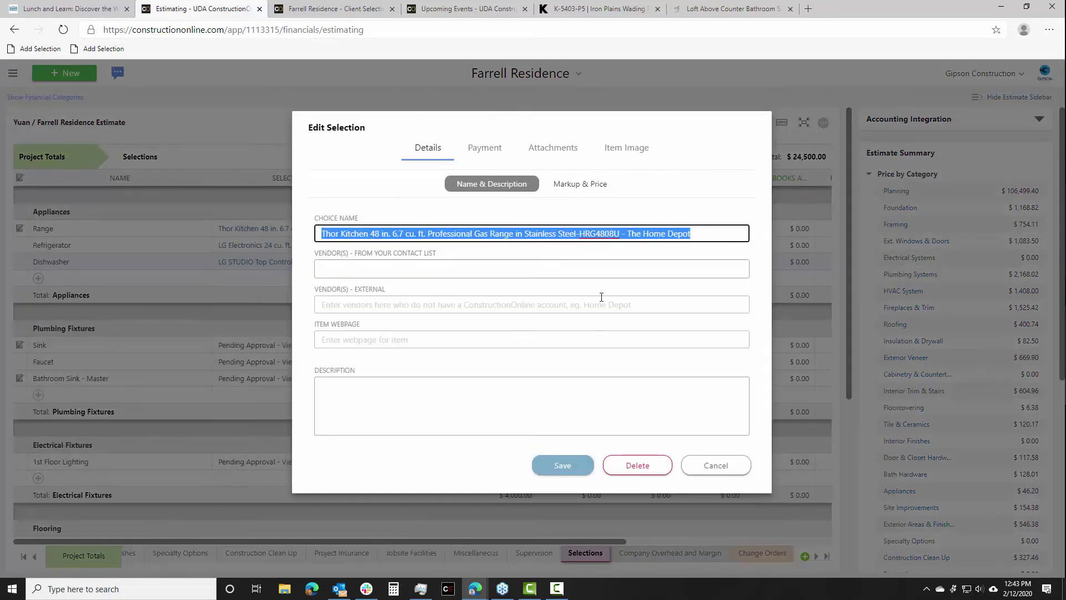
left_click(692, 464)
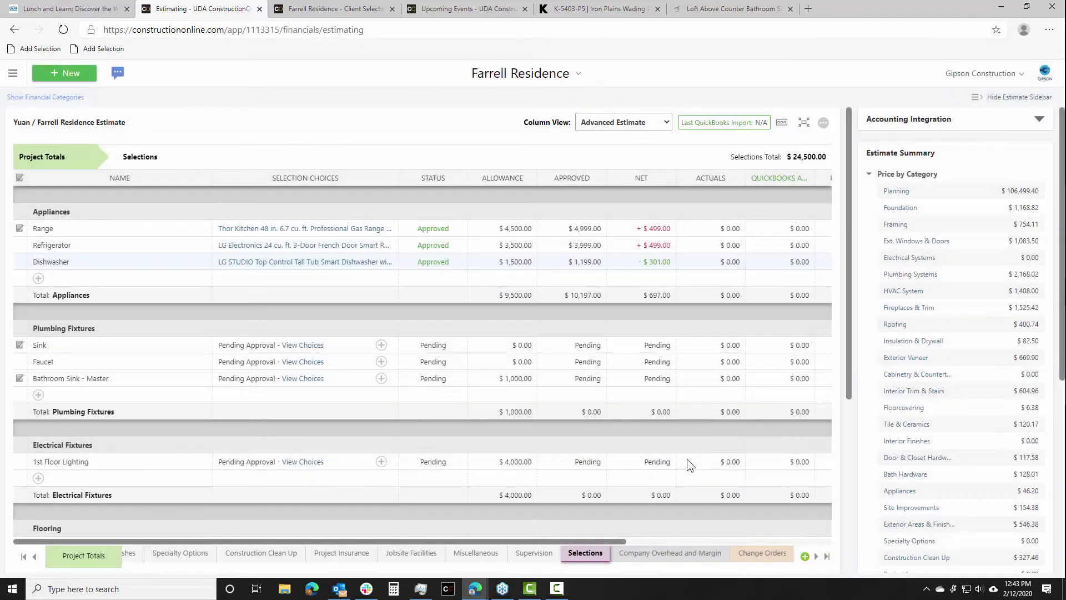
- Examine the Selections sheet's actuals and remaining columns and its rows down to the Selection Totals
left_click_drag(445, 543, 484, 541)
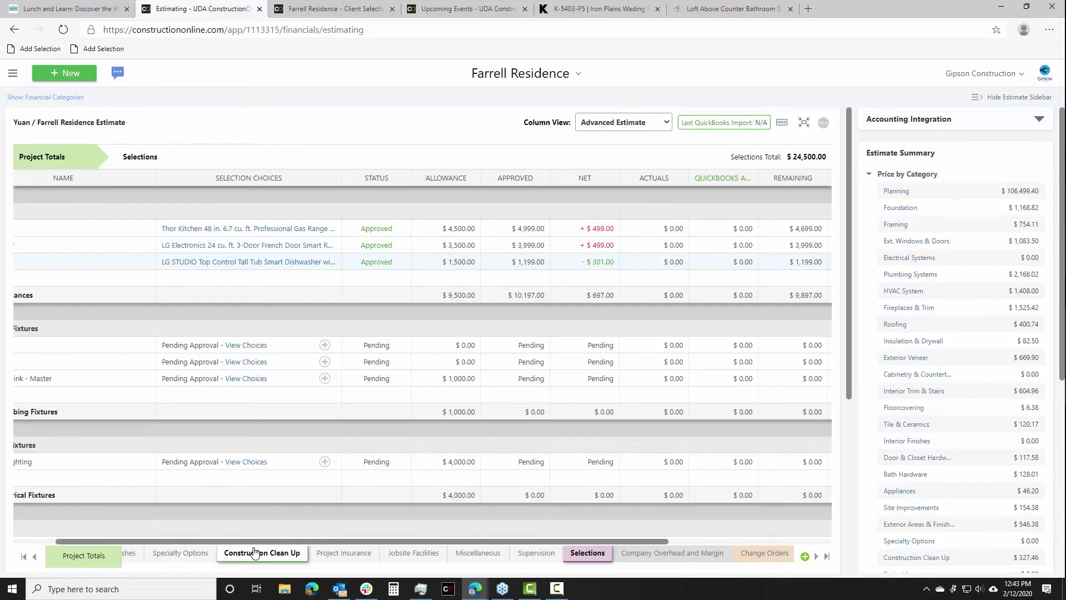
left_click_drag(253, 541, 169, 539)
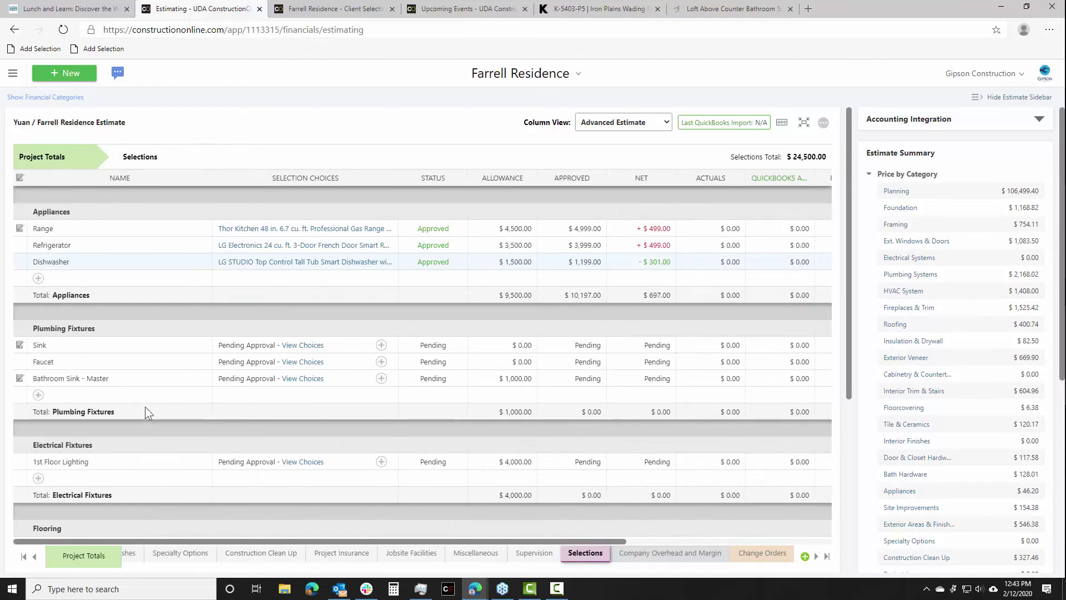
scroll(148, 399, "down", 2)
scroll(150, 404, "down", 3)
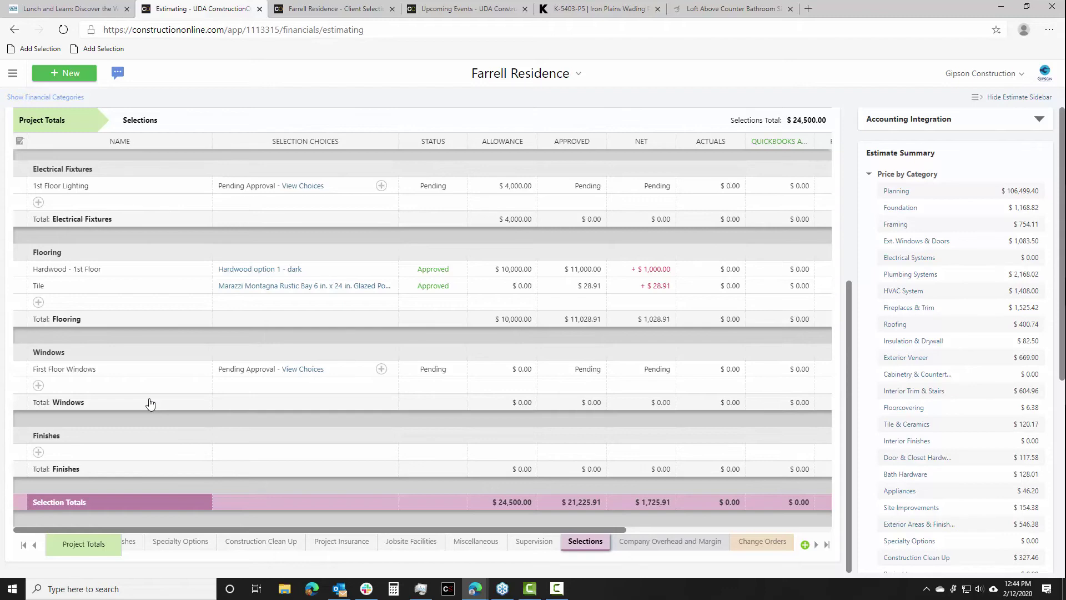
scroll(452, 256, "up", 5)
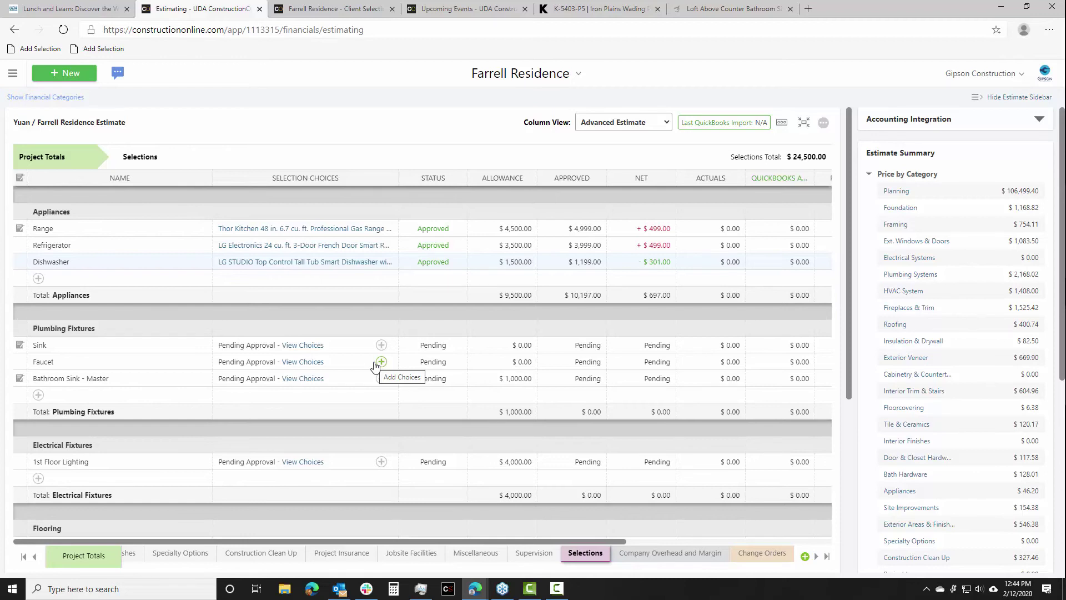
- Create a selection named 2nd Floor Lighting under Electrical Fixtures, with location 2nd Floor and due date February 21, 2020
left_click(64, 477)
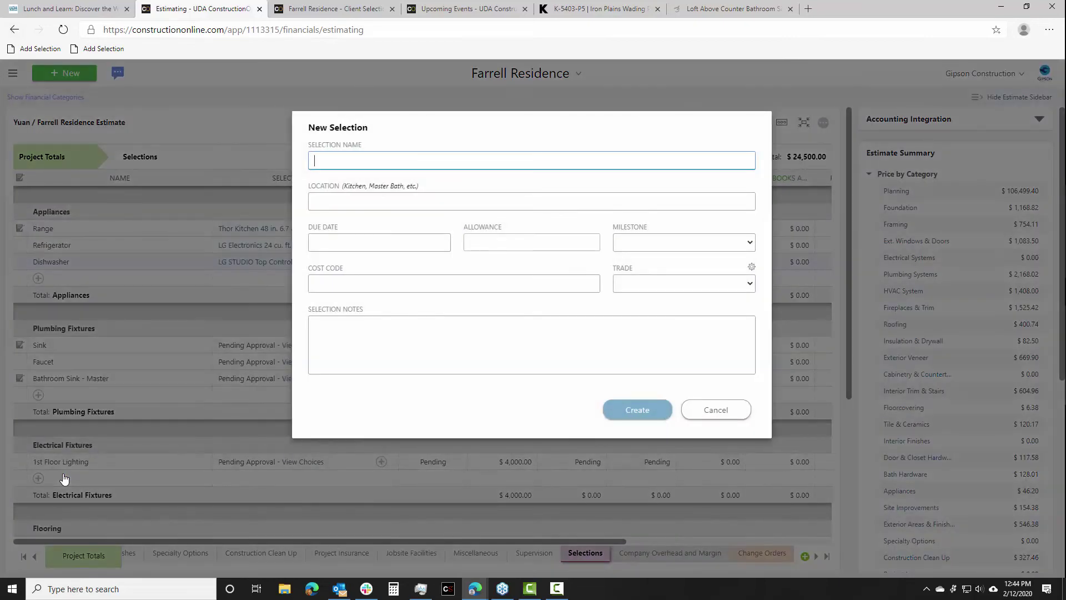
type("2nd Floor Lighting")
key("Tab")
type("2n")
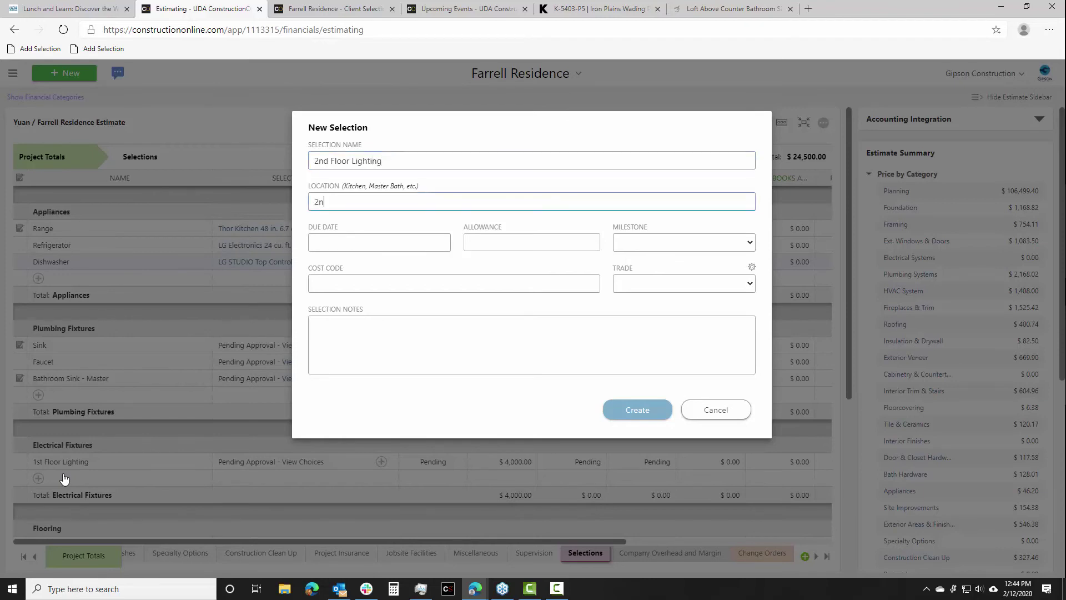
type("d Floor")
left_click(621, 248)
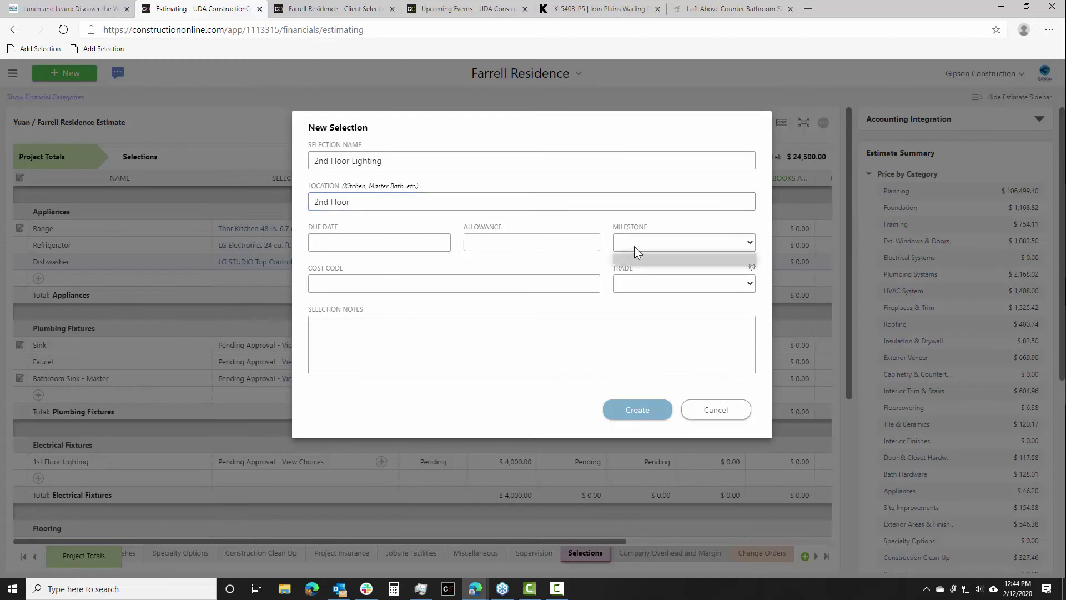
left_click(620, 242)
left_click(354, 240)
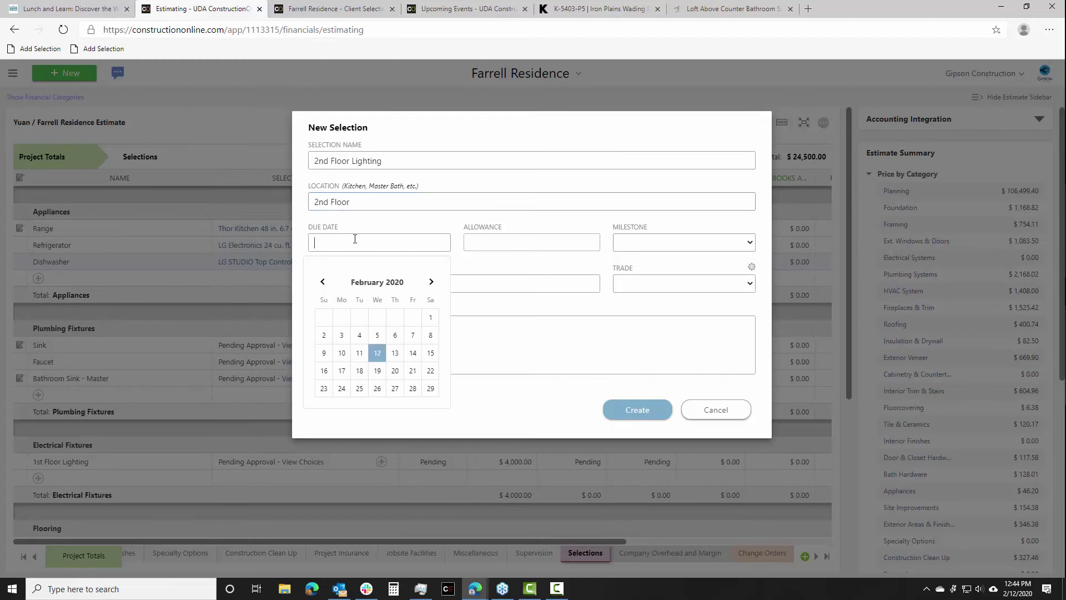
left_click(414, 371)
left_click(626, 409)
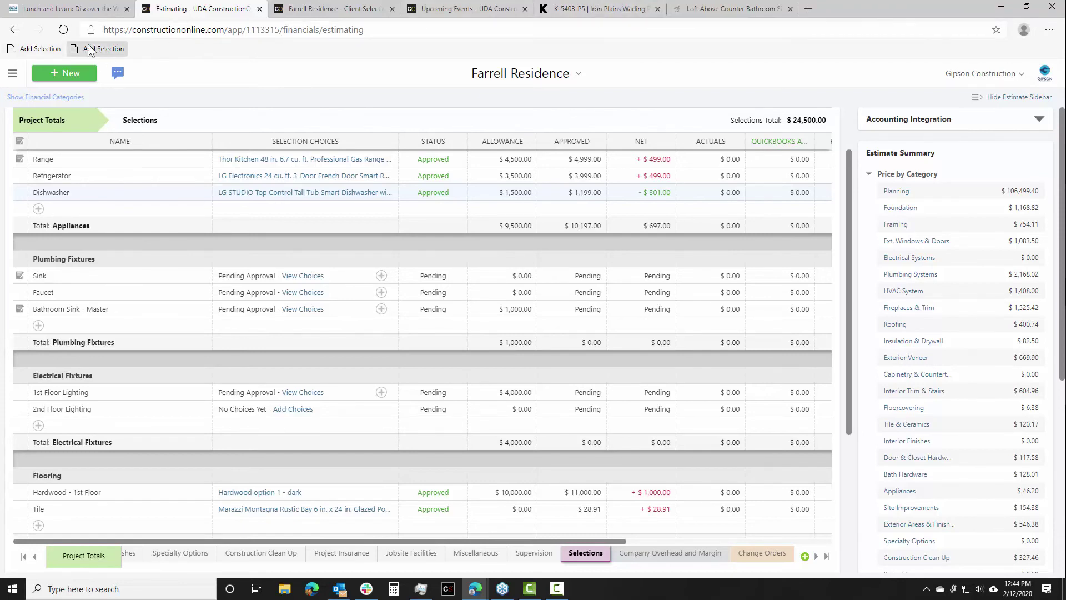
scroll(288, 265, "down", 3)
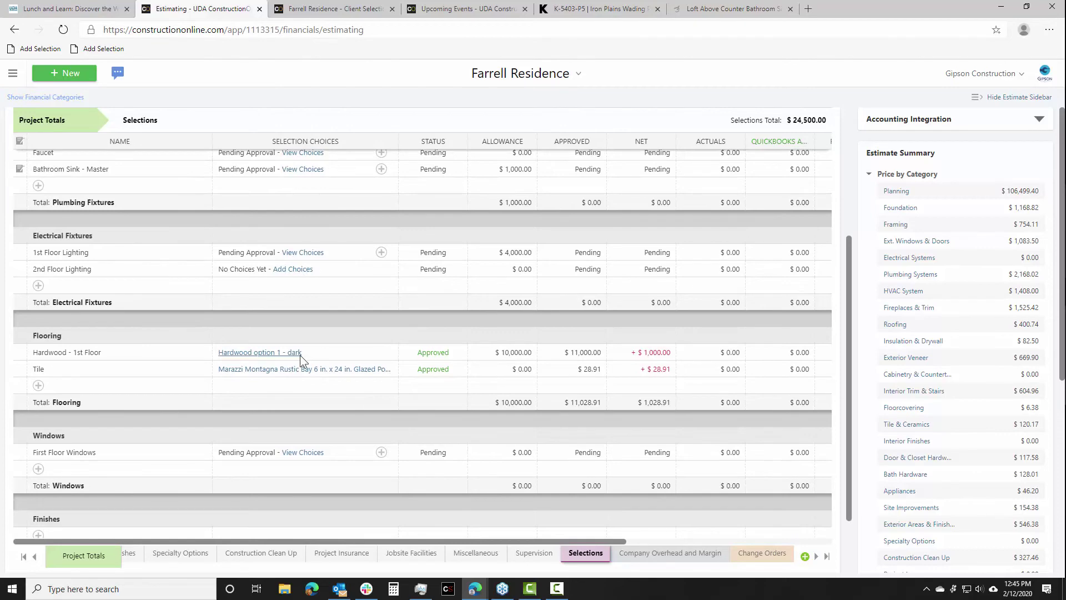
- Go over the remaining rows of the estimate's Selections sheet and open the project's Financial Reports
scroll(299, 354, "down", 2)
scroll(92, 200, "up", 2)
scroll(150, 266, "down", 2)
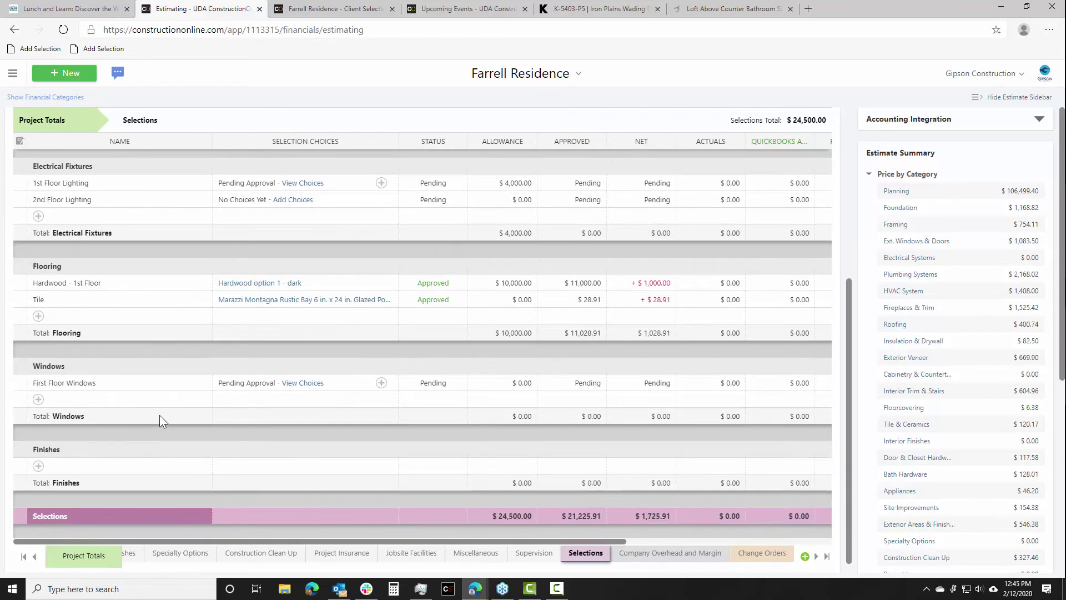
scroll(178, 413, "up", 6)
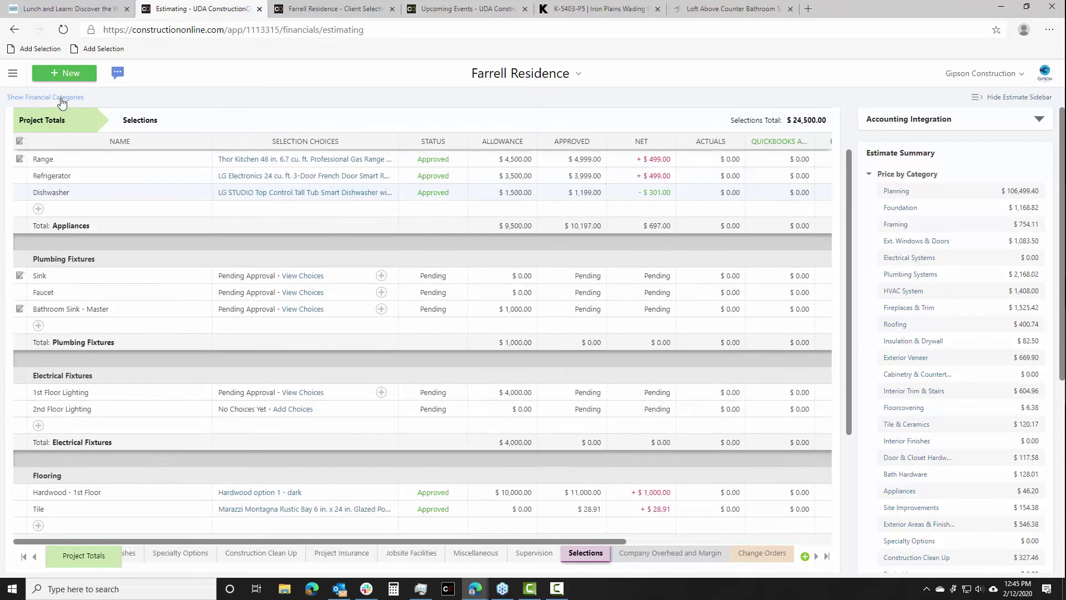
left_click(61, 98)
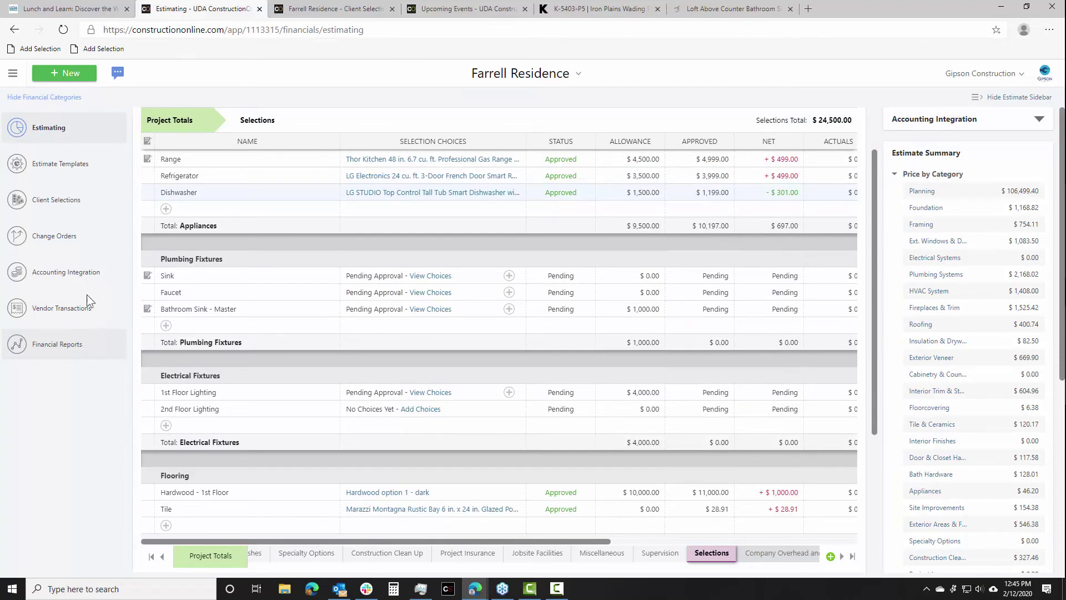
left_click(70, 345)
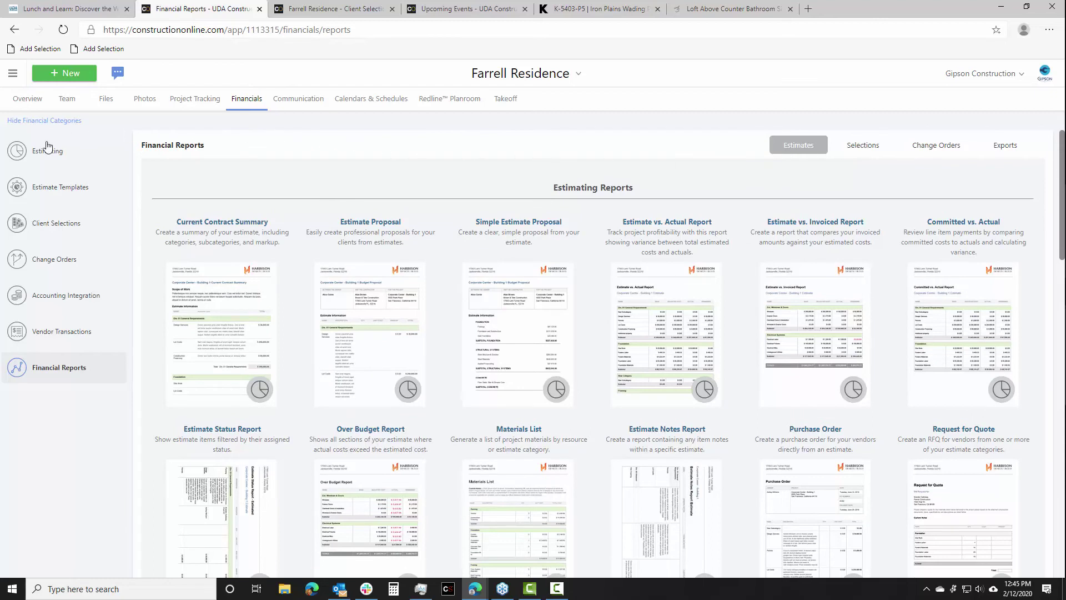
- Find the Selections Reports and view the All Selections Report's category, vendor and location filters, cancelling without creating it
left_click(963, 76)
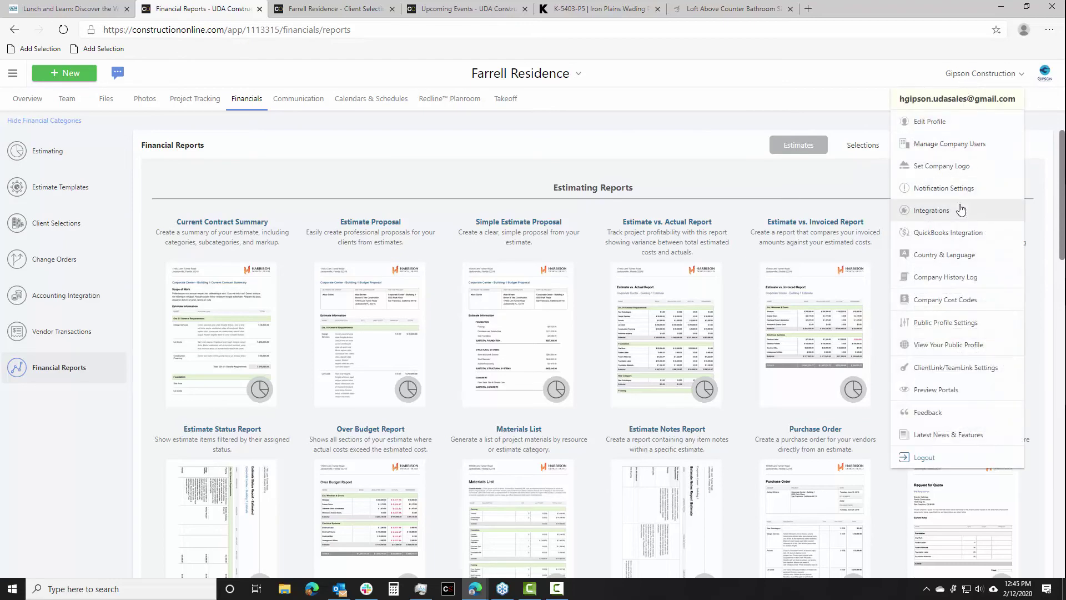
left_click(786, 185)
scroll(856, 146, "down", 3)
scroll(855, 145, "down", 5)
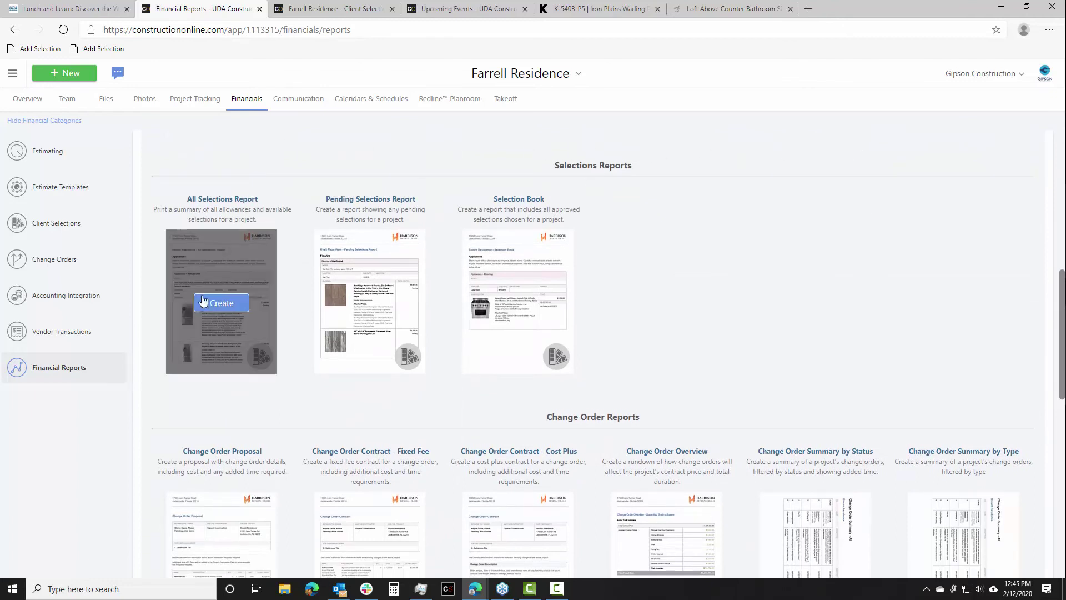
mouse_move(388, 291)
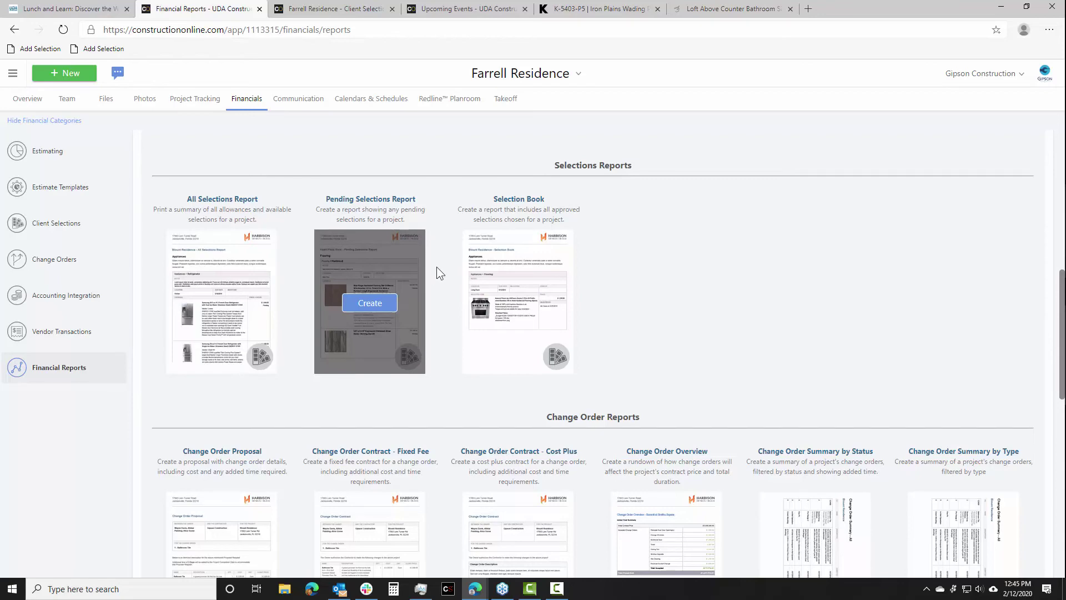
mouse_move(204, 303)
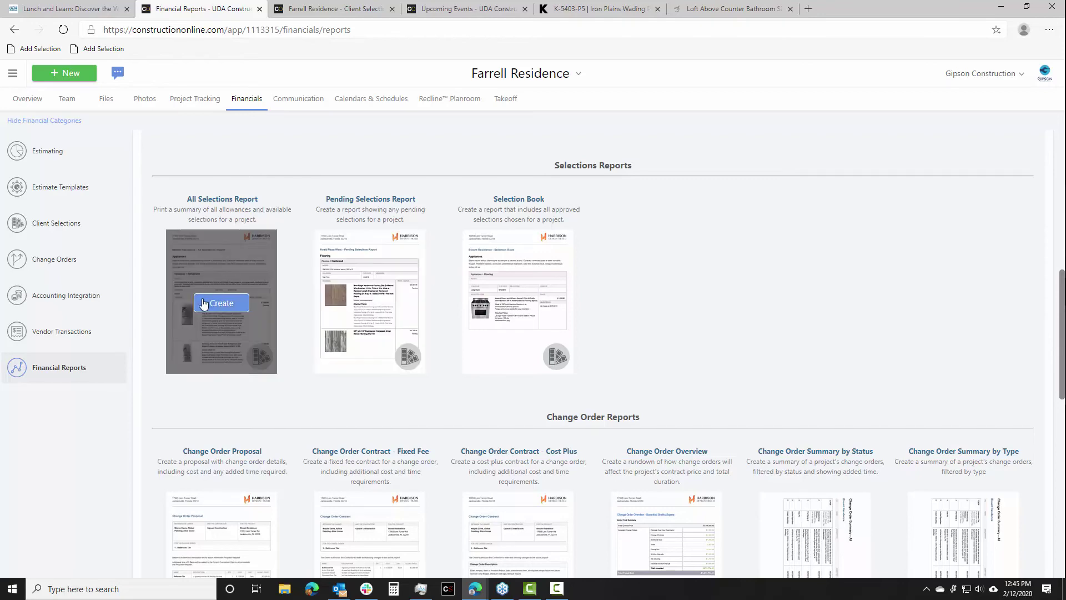
left_click(207, 303)
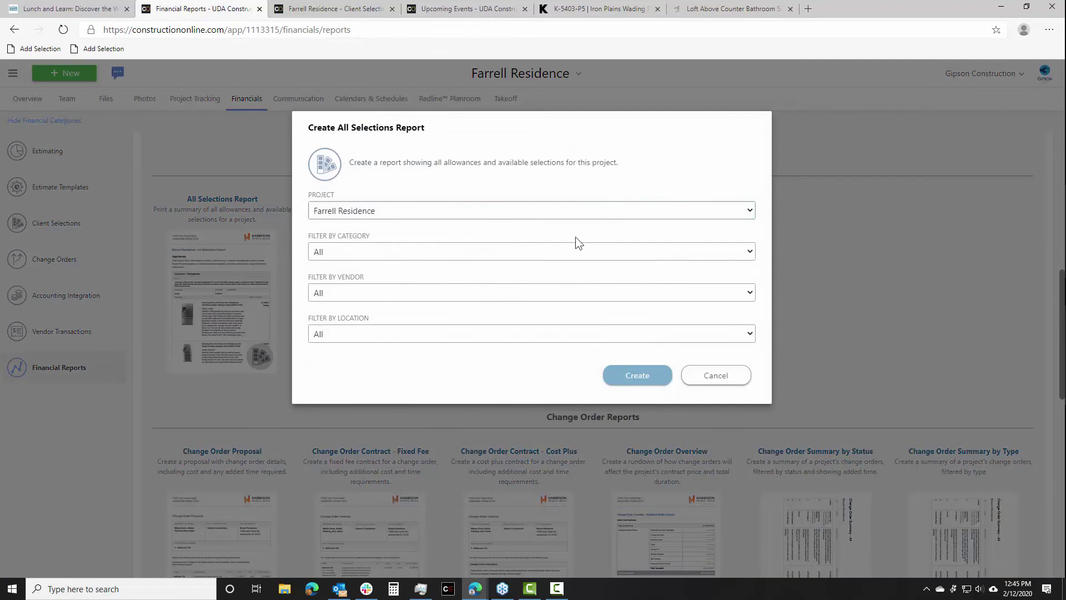
left_click(737, 381)
- Create a Pending Selections Report for the Farrell Residence covering all categories, vendors and locations
mouse_move(366, 304)
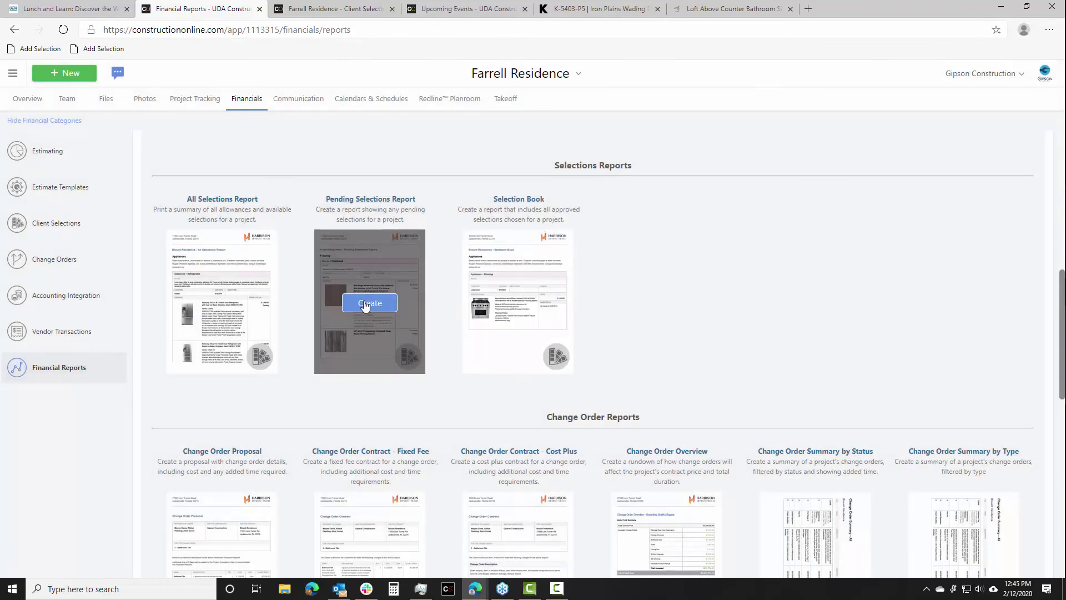
mouse_move(526, 309)
left_click(381, 309)
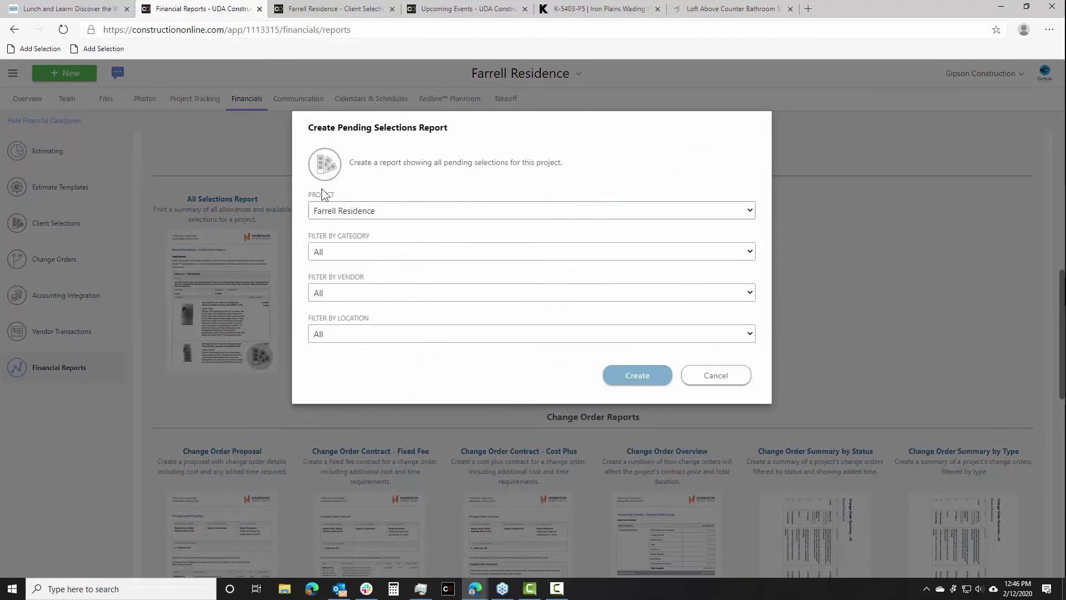
left_click(627, 376)
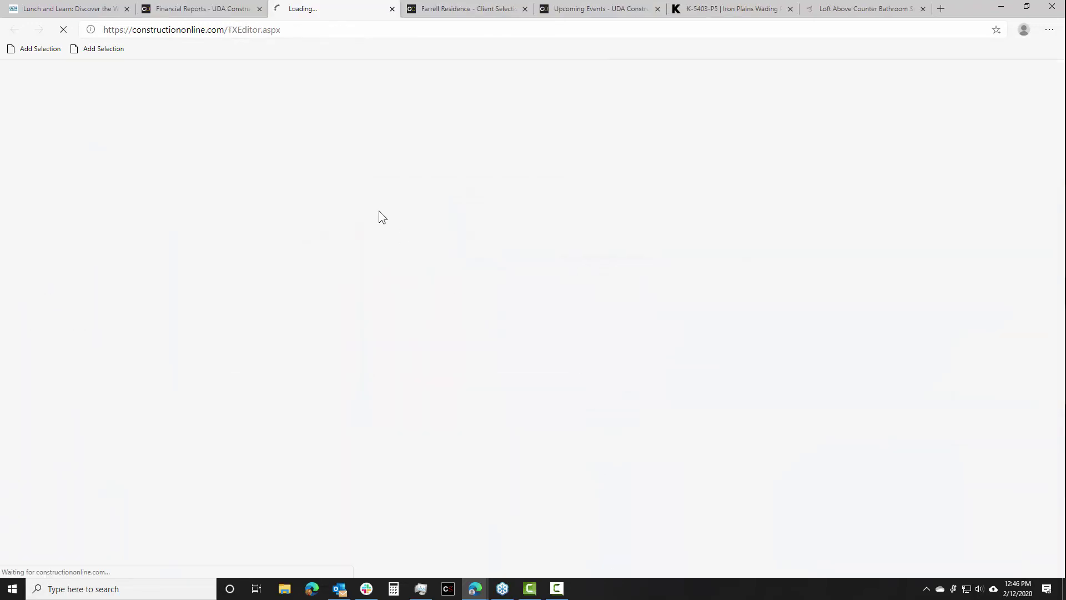
- Return to the Selections Reports and view the location filter choices available for a Pending Selections Report
left_click(230, 12)
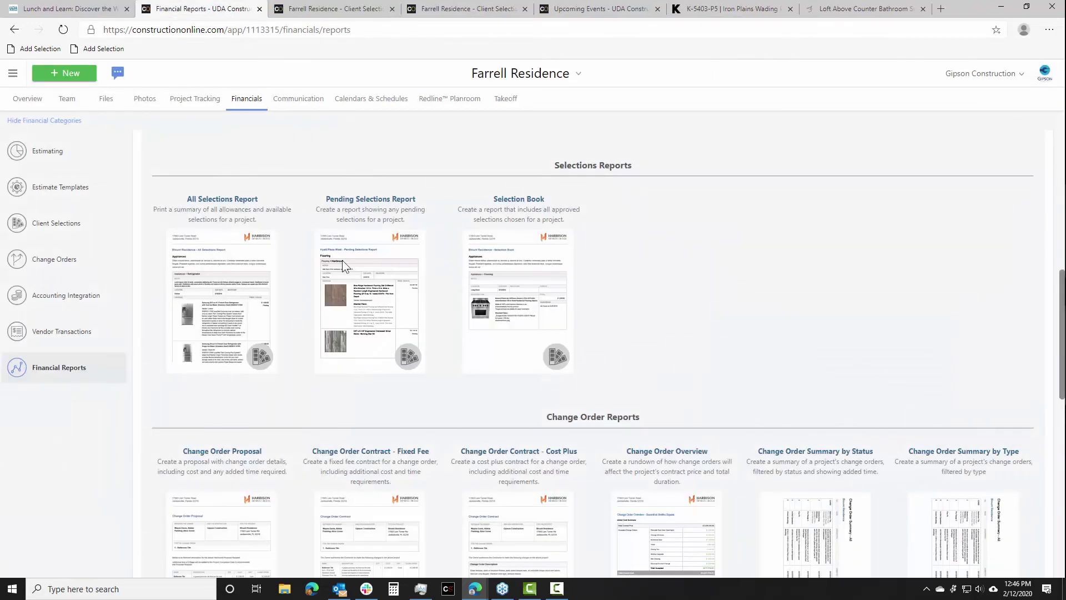
left_click(370, 303)
left_click(373, 332)
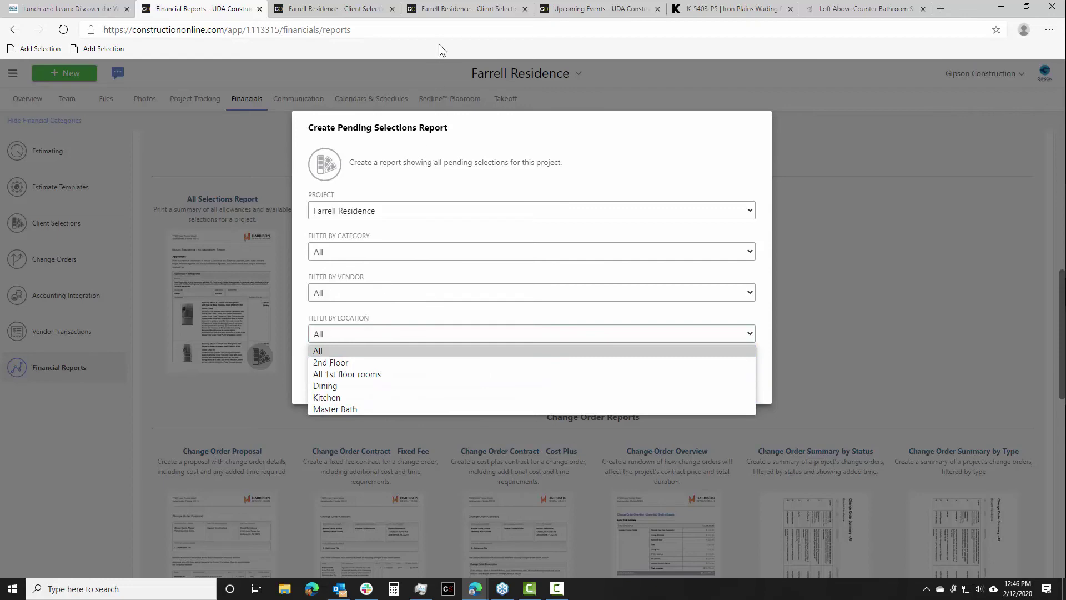
- Examine the generated Pending Selections Report's range, refrigerator and dishwasher choices, including images, prices, statuses and allowances
left_click(454, 14)
left_click(454, 14)
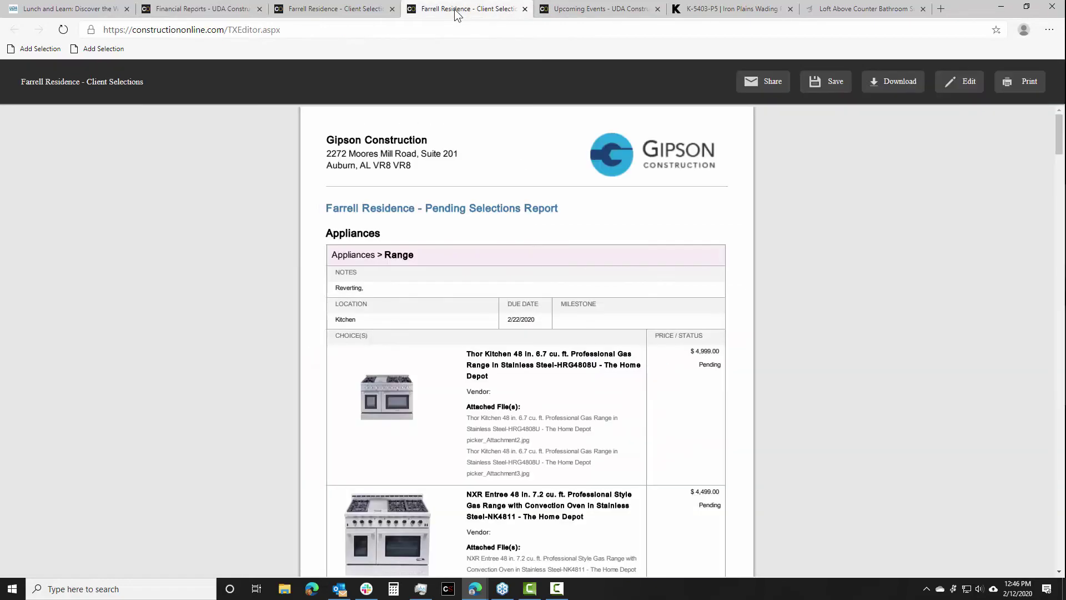
scroll(419, 158, "down", 1)
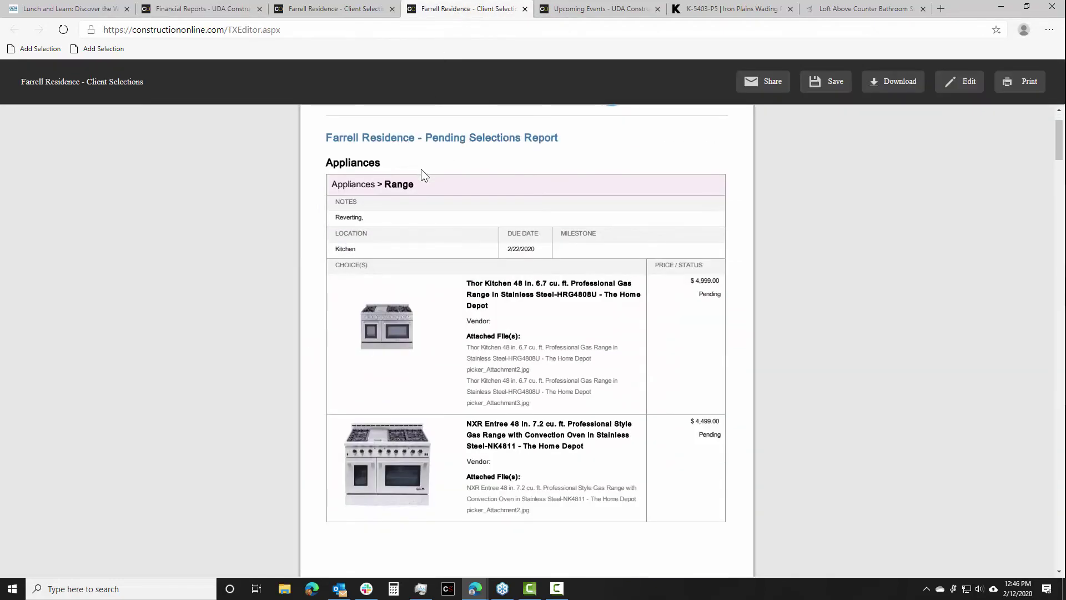
scroll(417, 169, "down", 1)
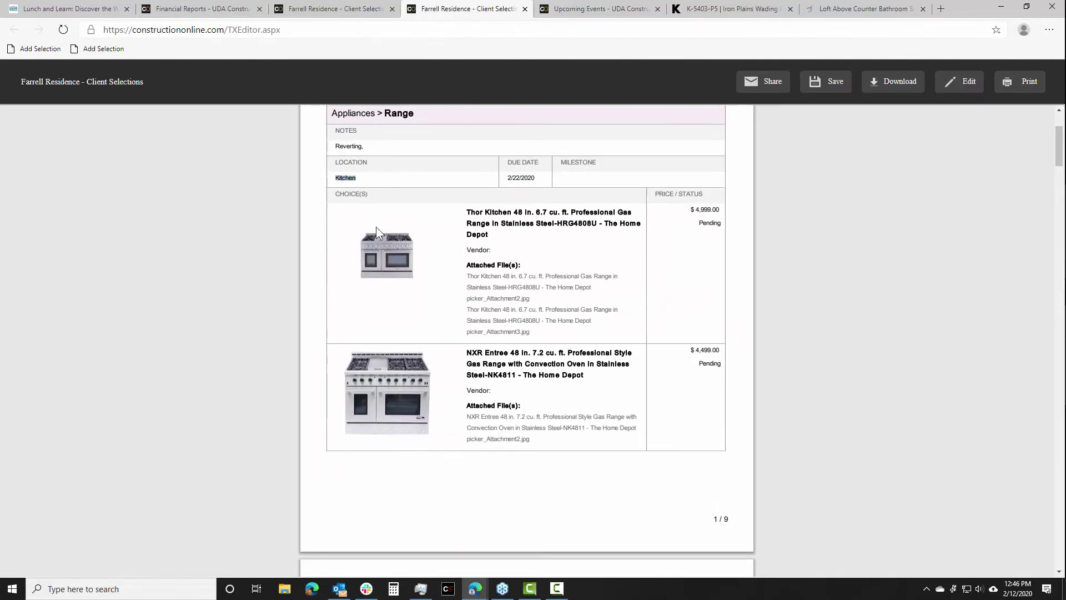
scroll(376, 229, "down", 2)
scroll(377, 232, "down", 4)
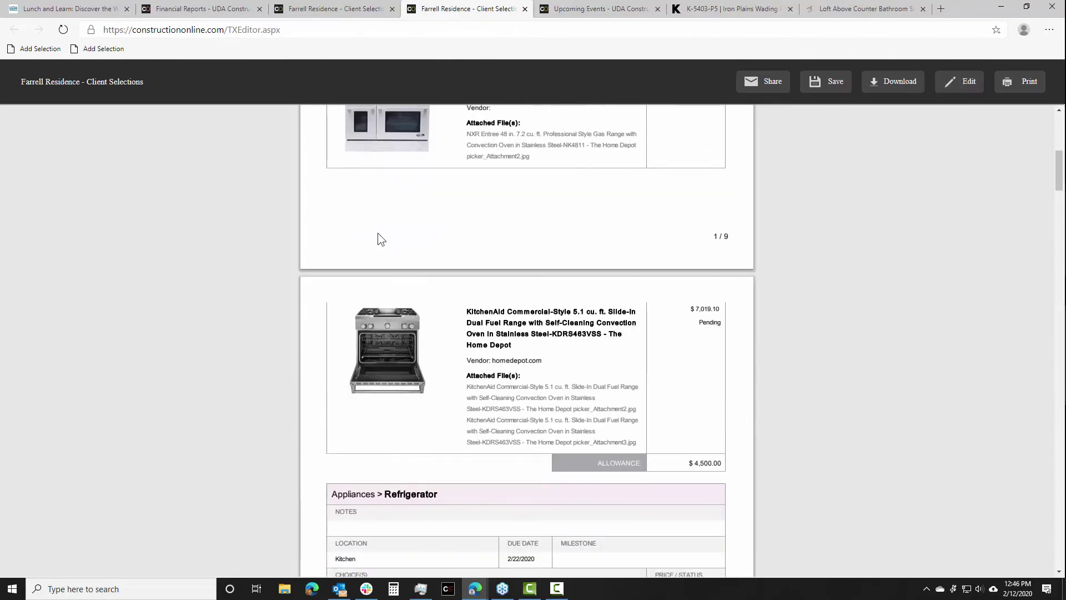
scroll(379, 235, "down", 2)
scroll(383, 237, "up", 2)
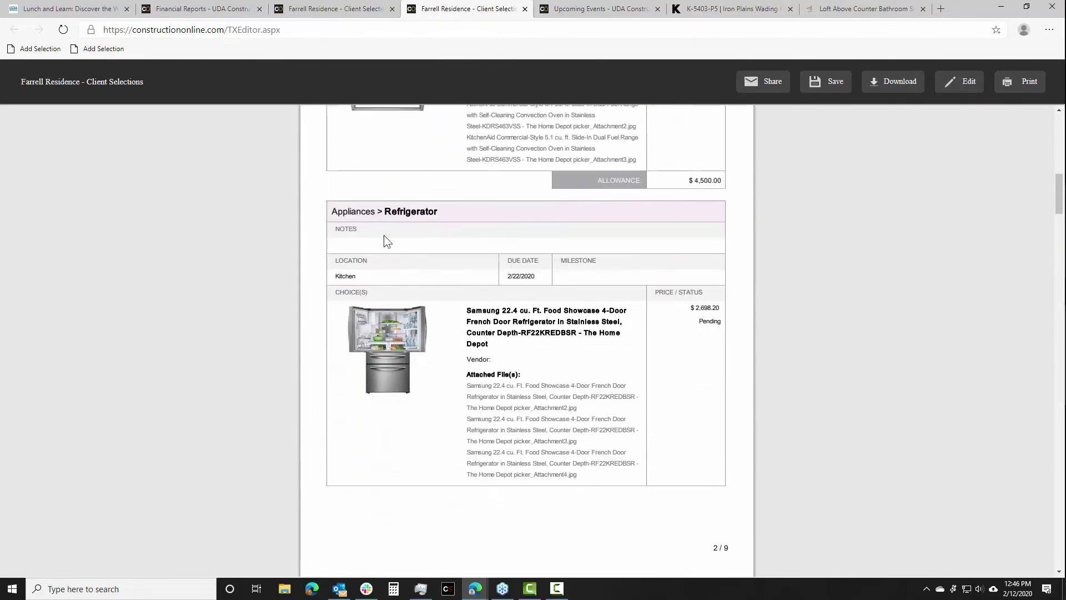
scroll(388, 239, "down", 3)
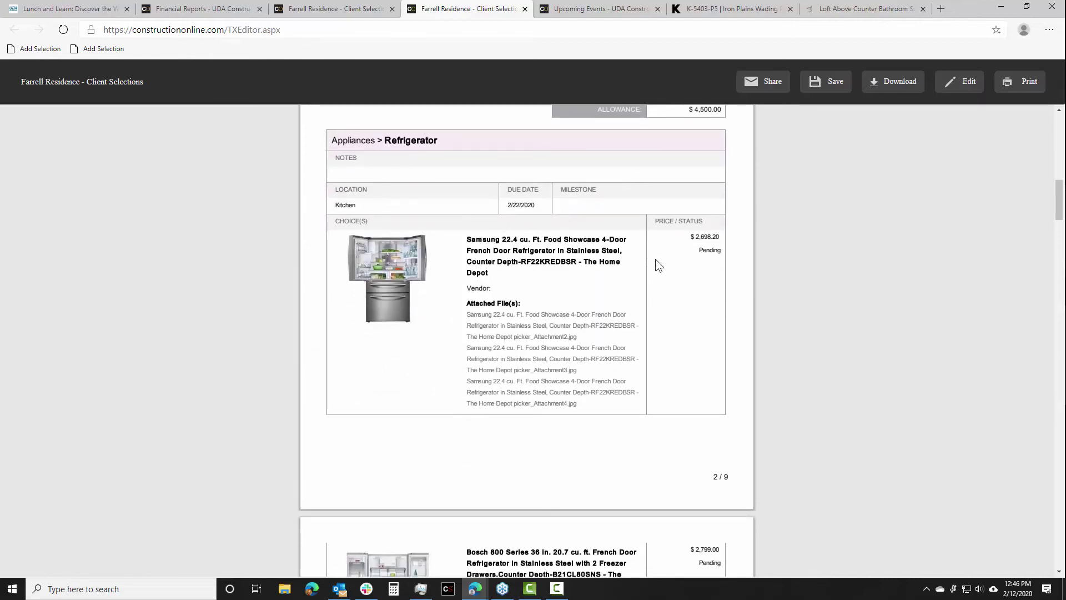
scroll(711, 244, "down", 1)
scroll(710, 242, "down", 5)
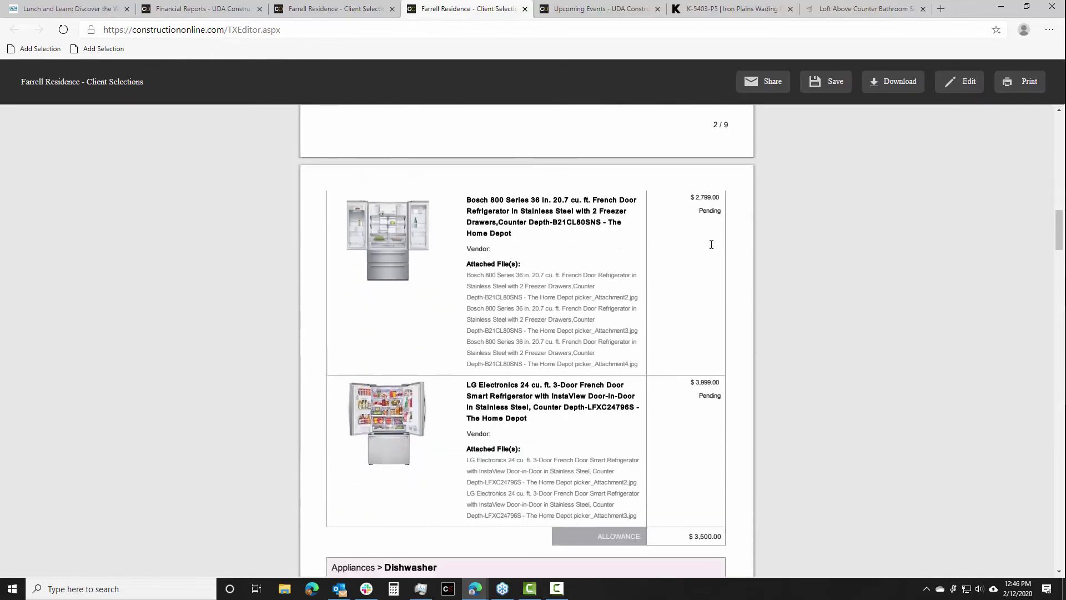
scroll(516, 252, "down", 1)
scroll(516, 249, "down", 5)
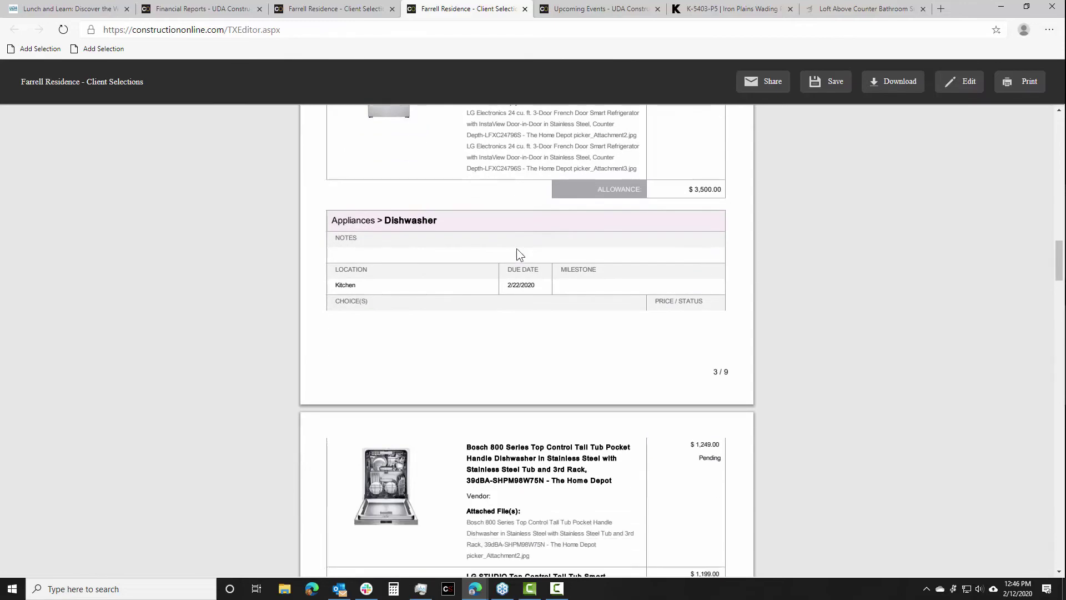
scroll(514, 254, "down", 1)
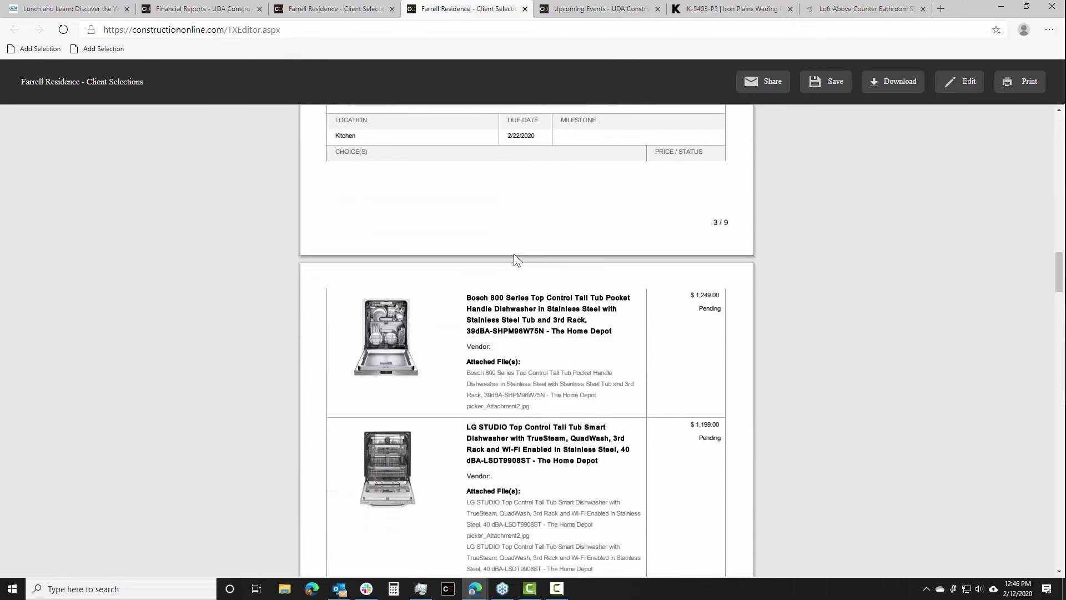
scroll(514, 254, "down", 3)
scroll(514, 254, "down", 7)
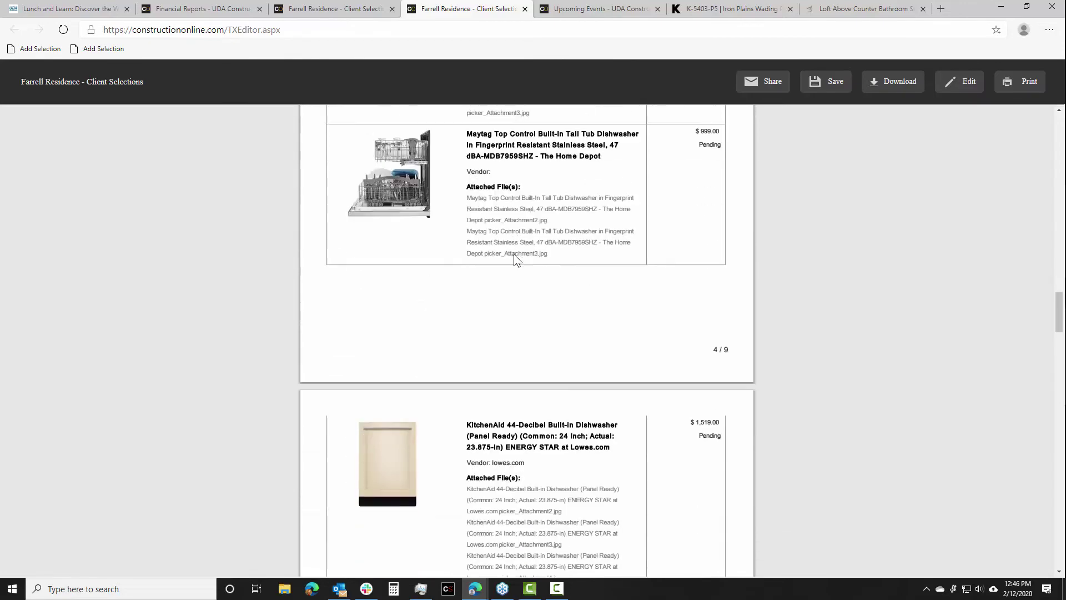
scroll(514, 254, "down", 2)
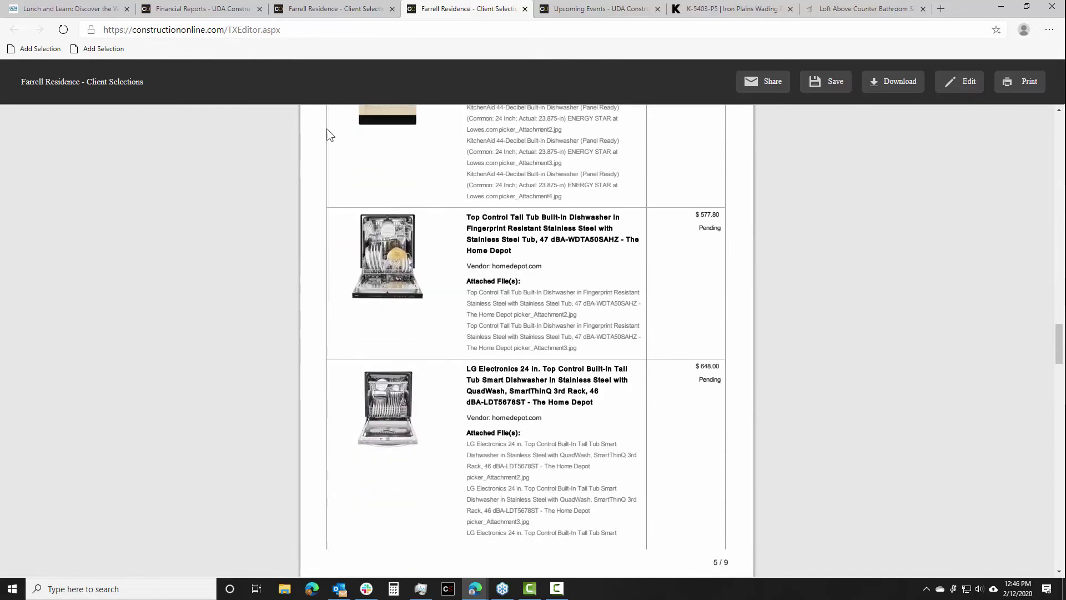
- Dismiss the Pending Selections Report setup and create a Selection Book for the Farrell Residence with all filters set to All
left_click(211, 9)
left_click(698, 380)
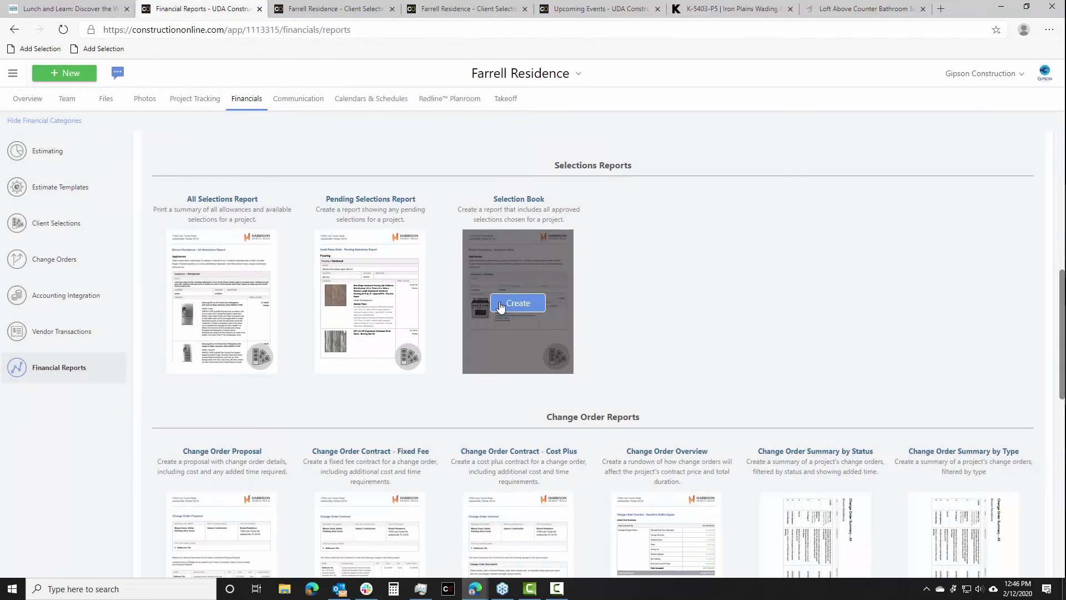
left_click(500, 305)
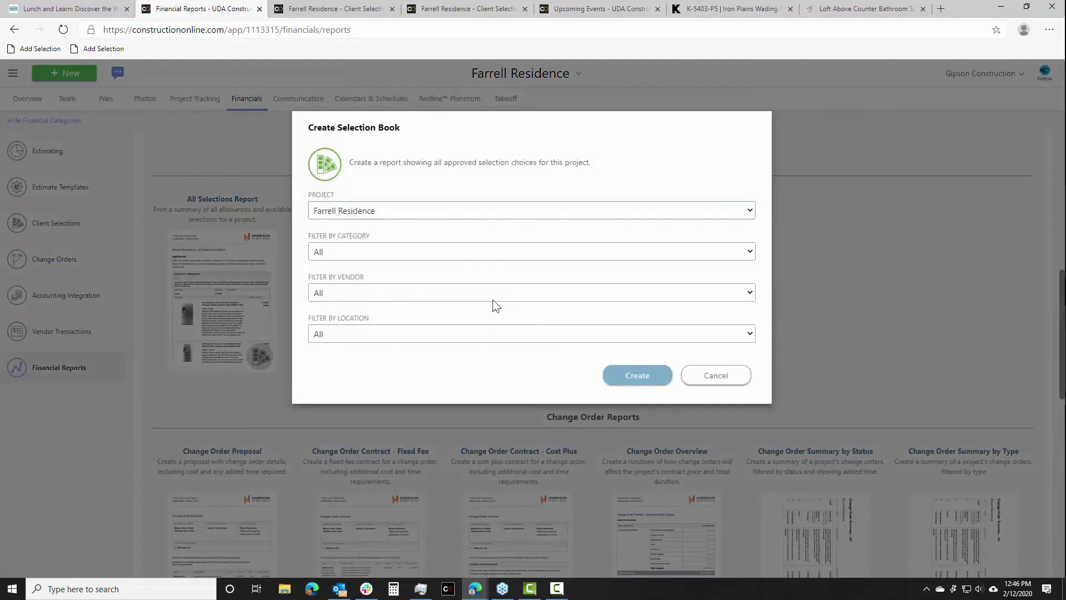
left_click(663, 383)
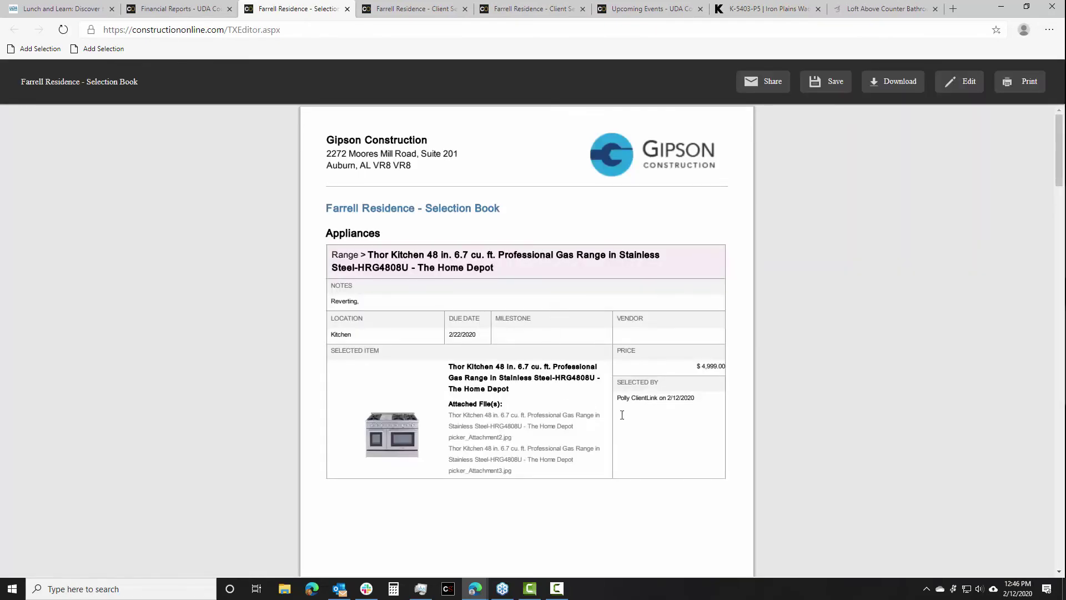
- Examine the Selection Book's approved appliance and flooring items, including each one's location, due date, price and approver
scroll(521, 436, "down", 1)
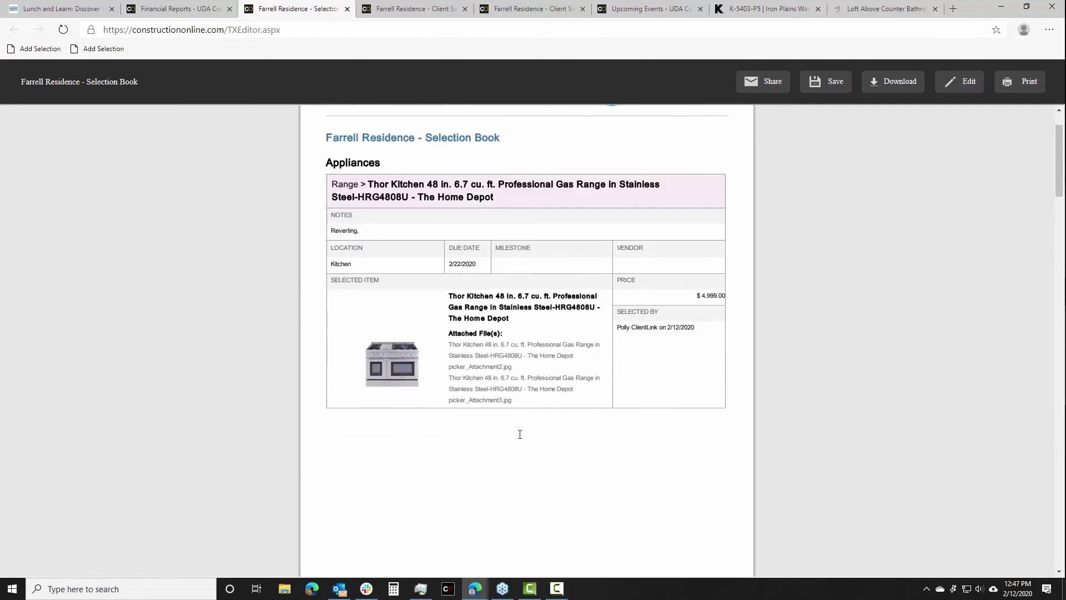
scroll(509, 388, "down", 1)
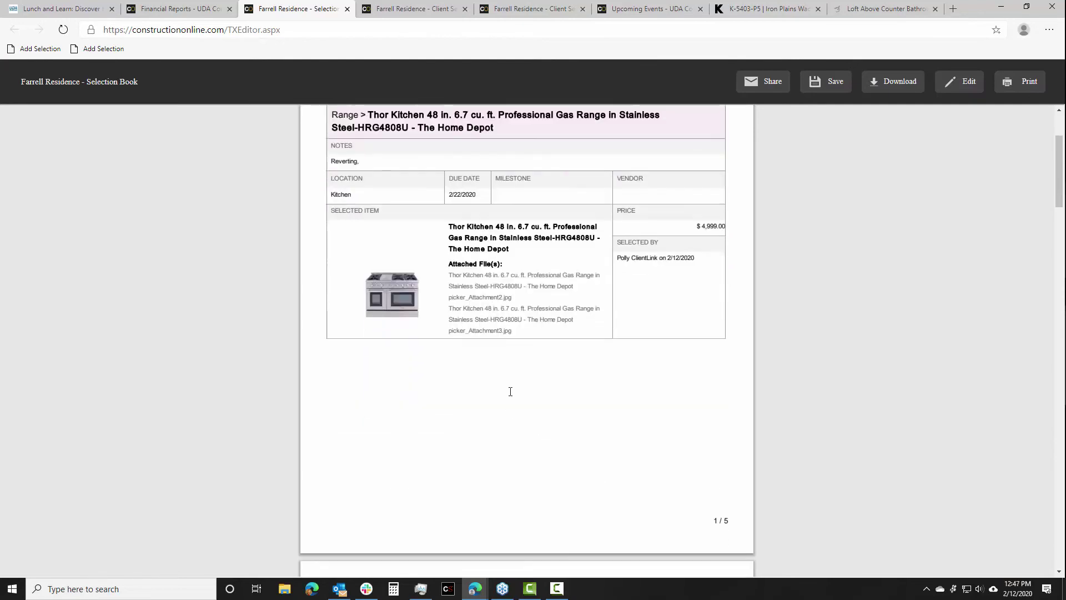
scroll(510, 391, "down", 5)
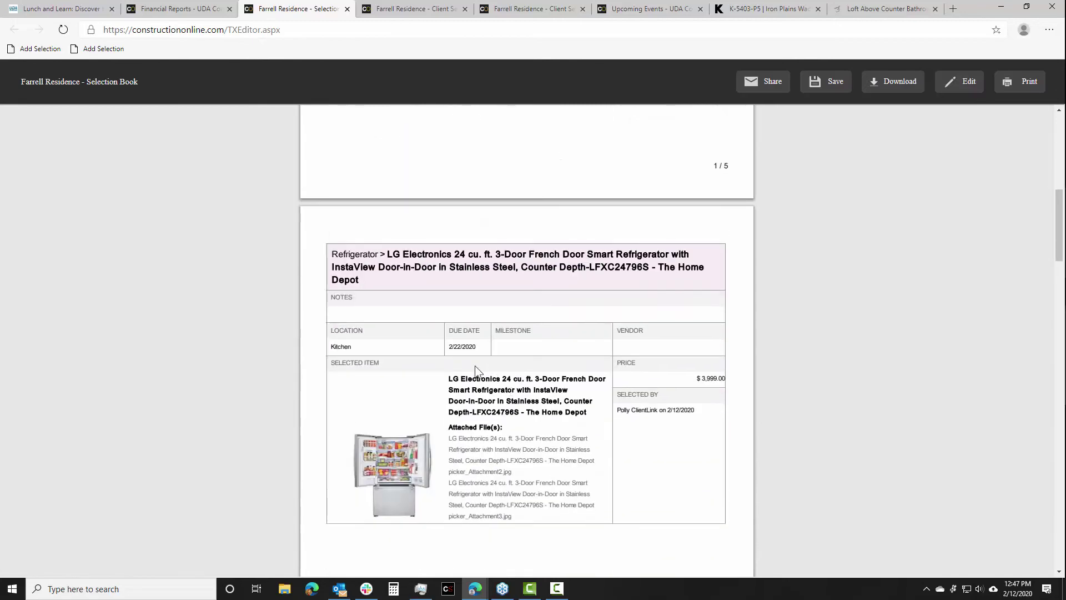
scroll(518, 438, "down", 1)
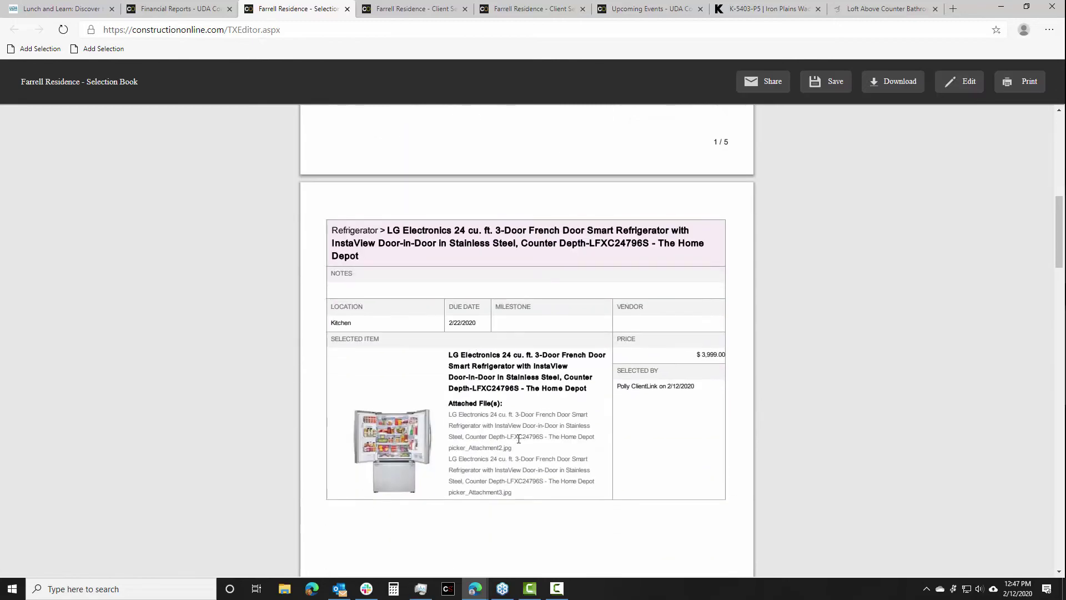
scroll(519, 438, "down", 1)
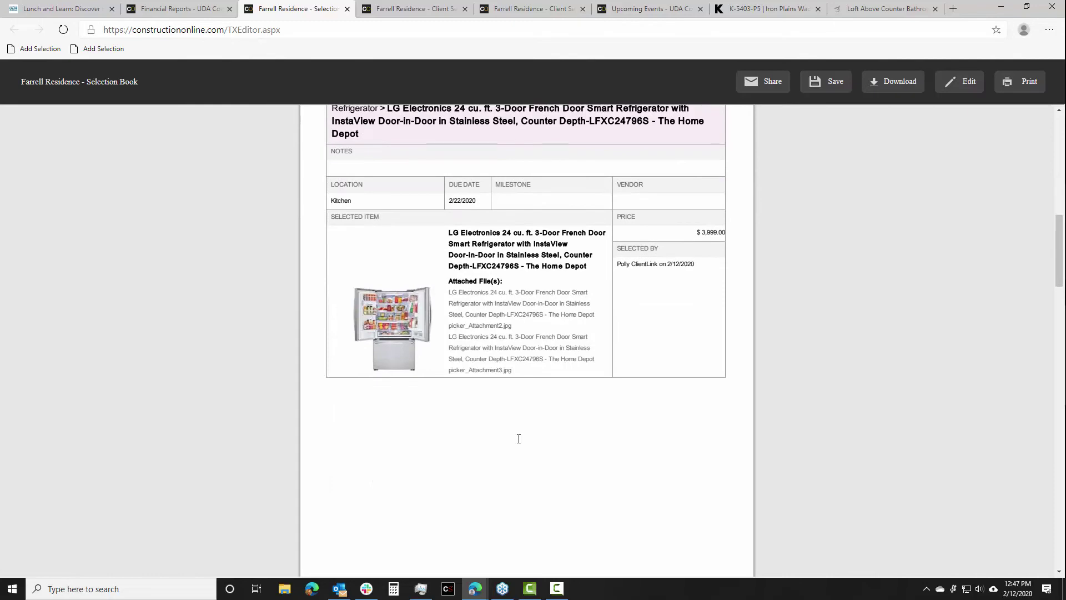
scroll(518, 439, "down", 6)
scroll(518, 439, "down", 8)
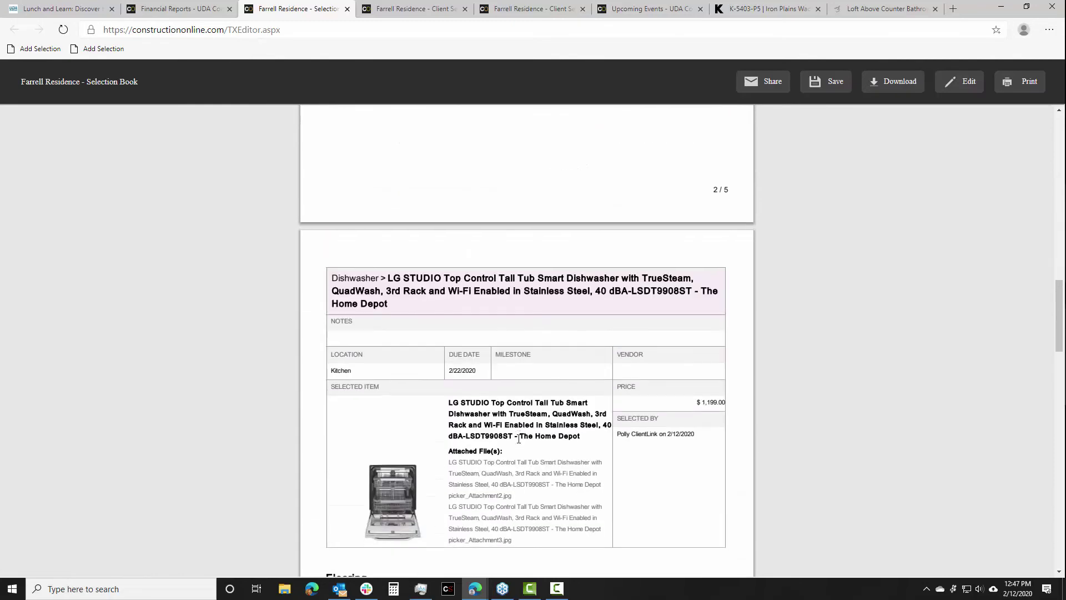
scroll(518, 439, "down", 3)
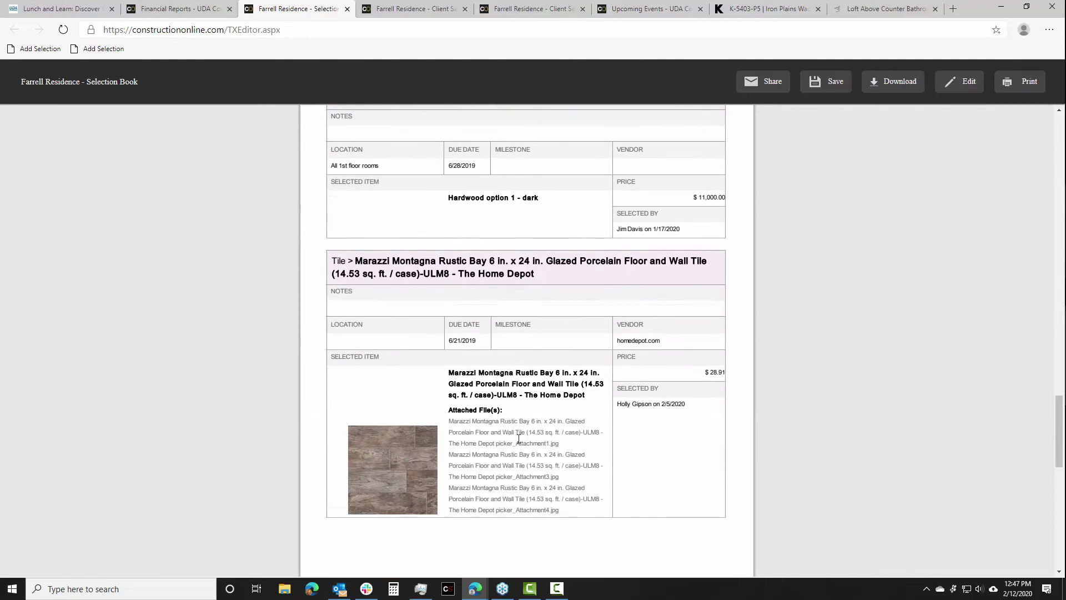
- Examine the Selection Book from the Gipson Construction header and approved items through to the contractor and owner signature page
scroll(518, 438, "down", 7)
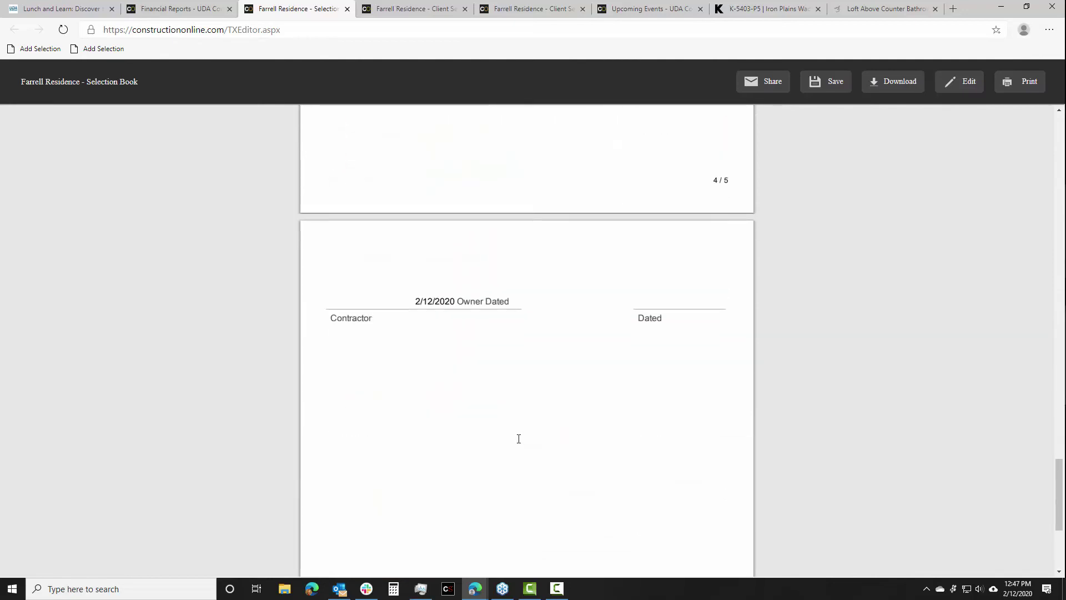
scroll(518, 439, "up", 10)
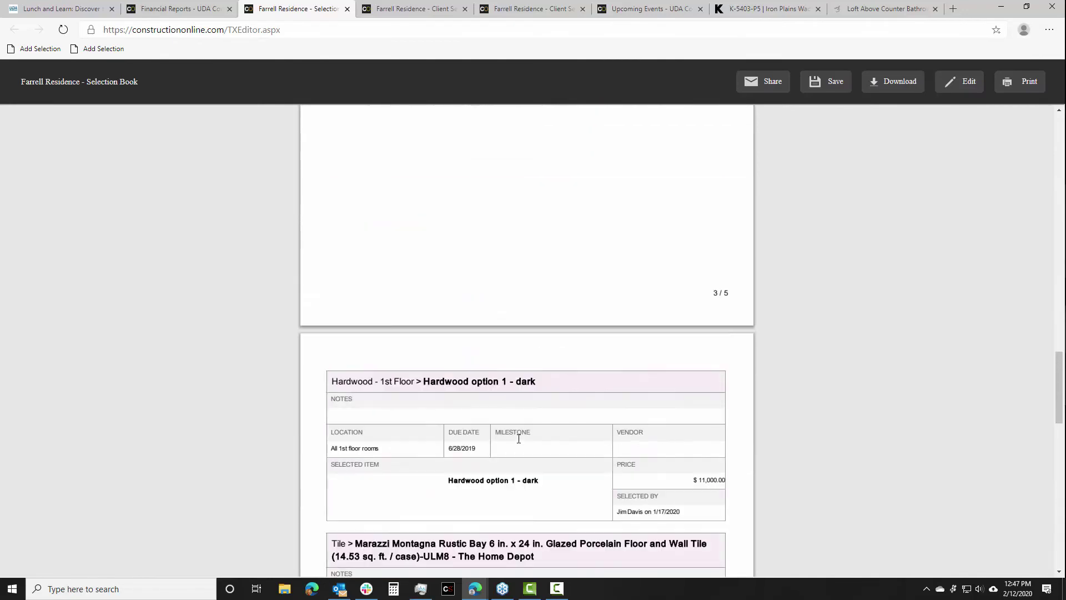
scroll(519, 438, "up", 20)
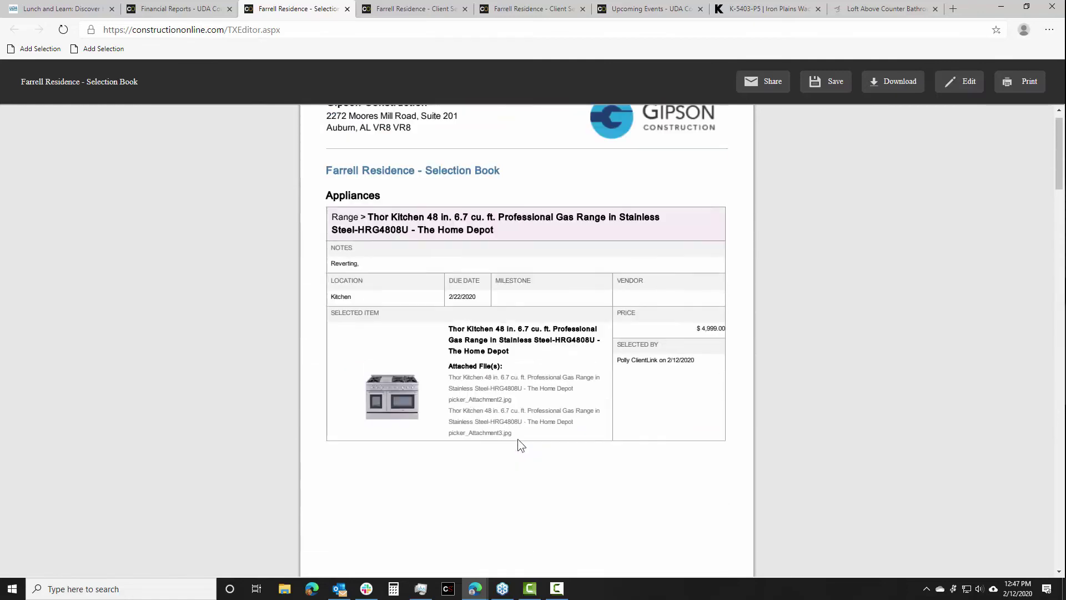
scroll(507, 278, "down", 3)
scroll(527, 311, "up", 3)
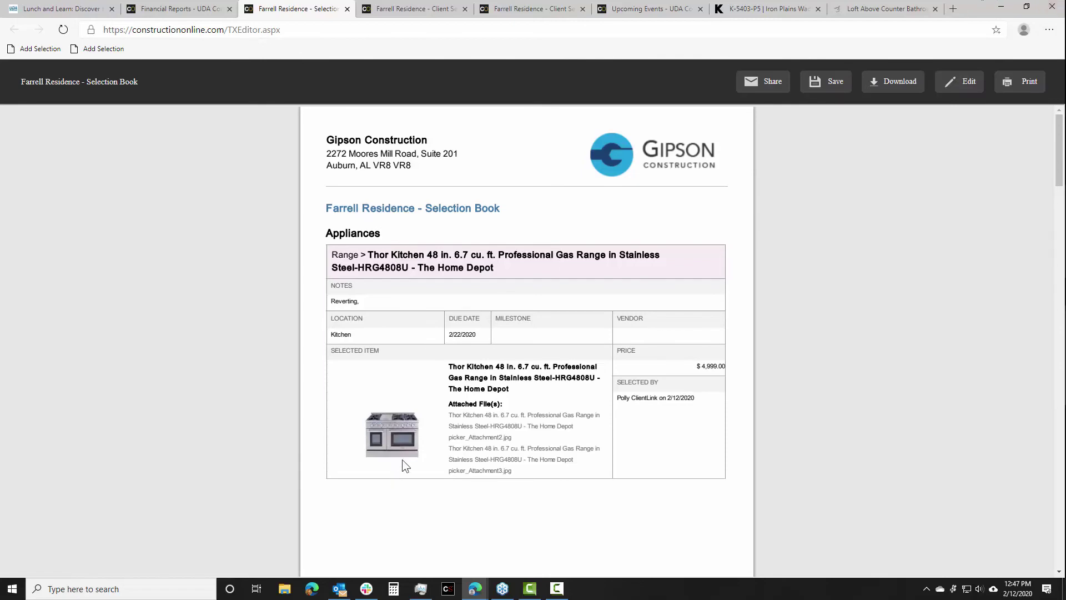
scroll(405, 464, "down", 8)
scroll(464, 370, "down", 20)
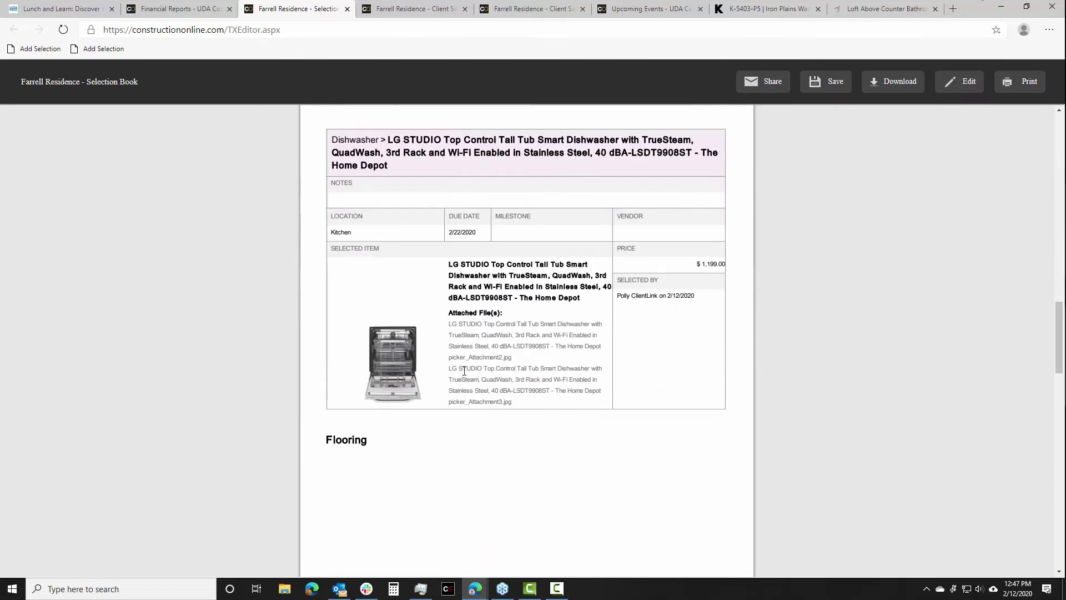
scroll(463, 370, "down", 8)
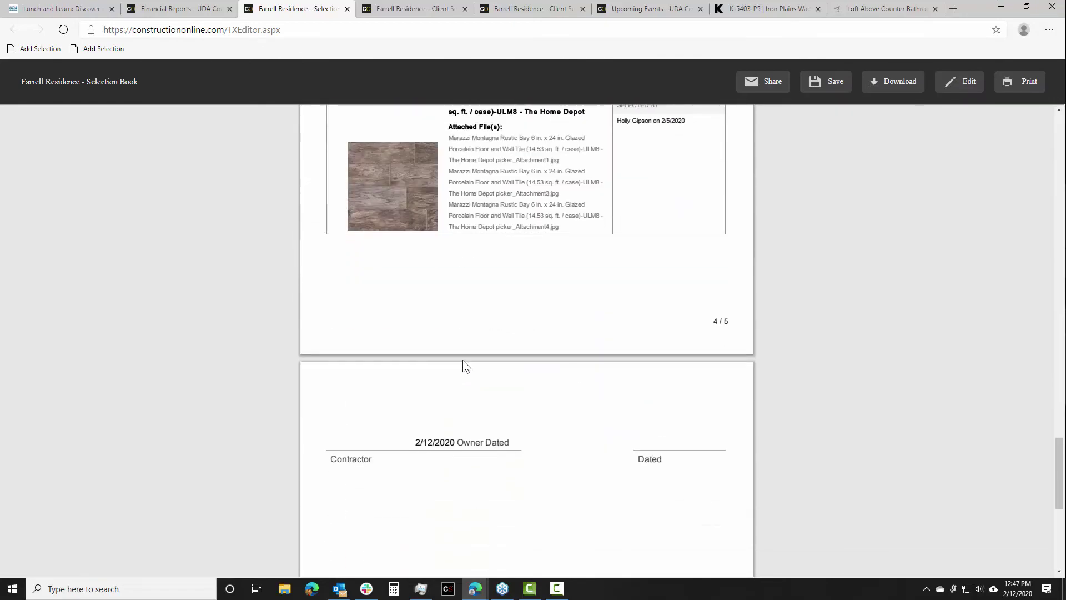
- Return to the Farrell Residence client selections and review the Selections Summary of allowances, approved prices and net differences
left_click(170, 10)
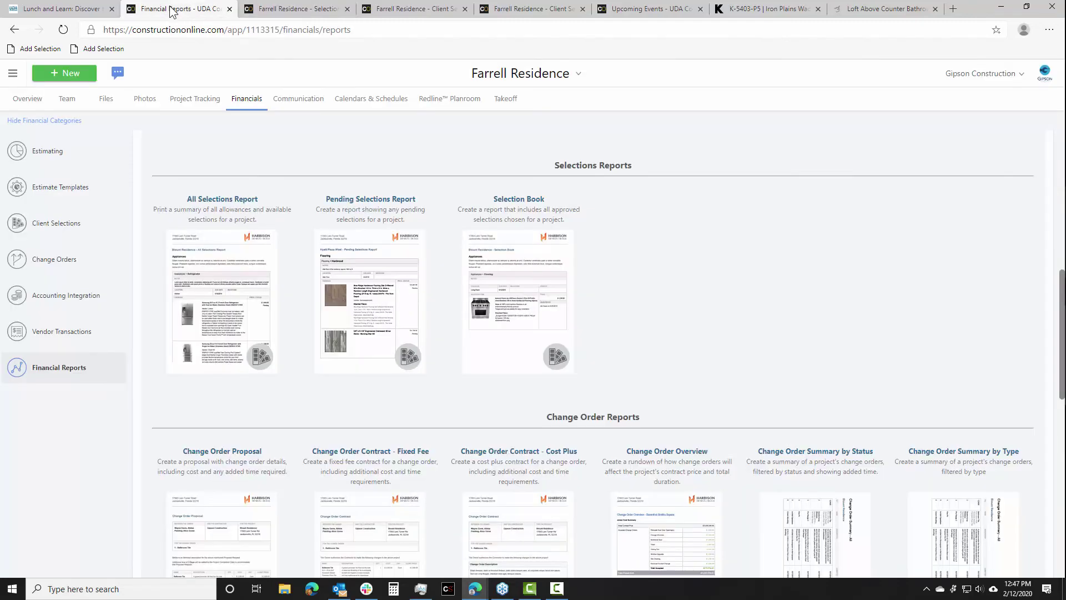
left_click(82, 225)
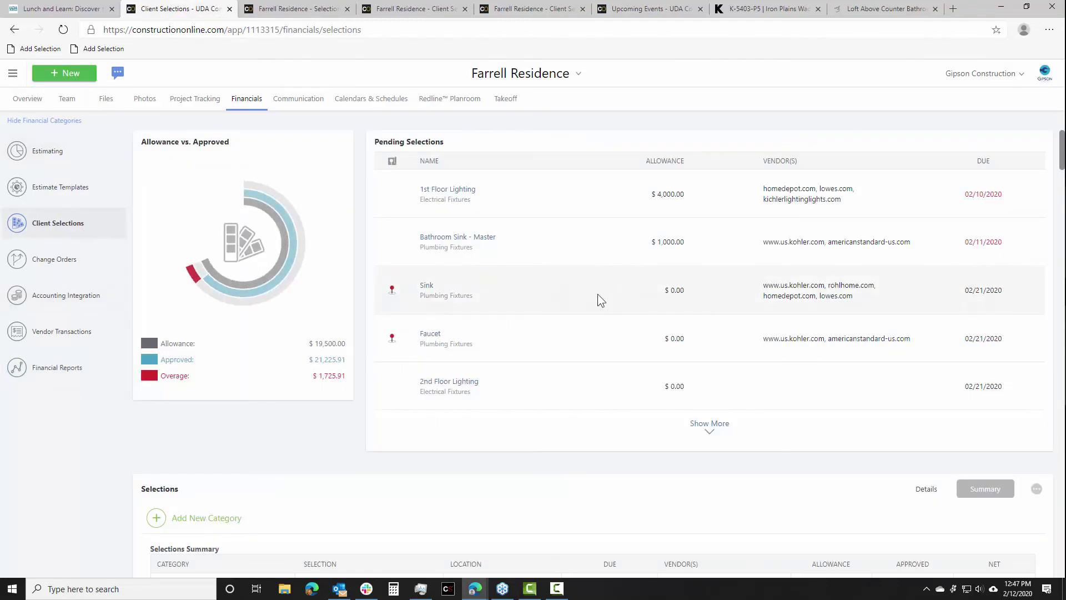
scroll(744, 303, "down", 1)
scroll(755, 309, "down", 5)
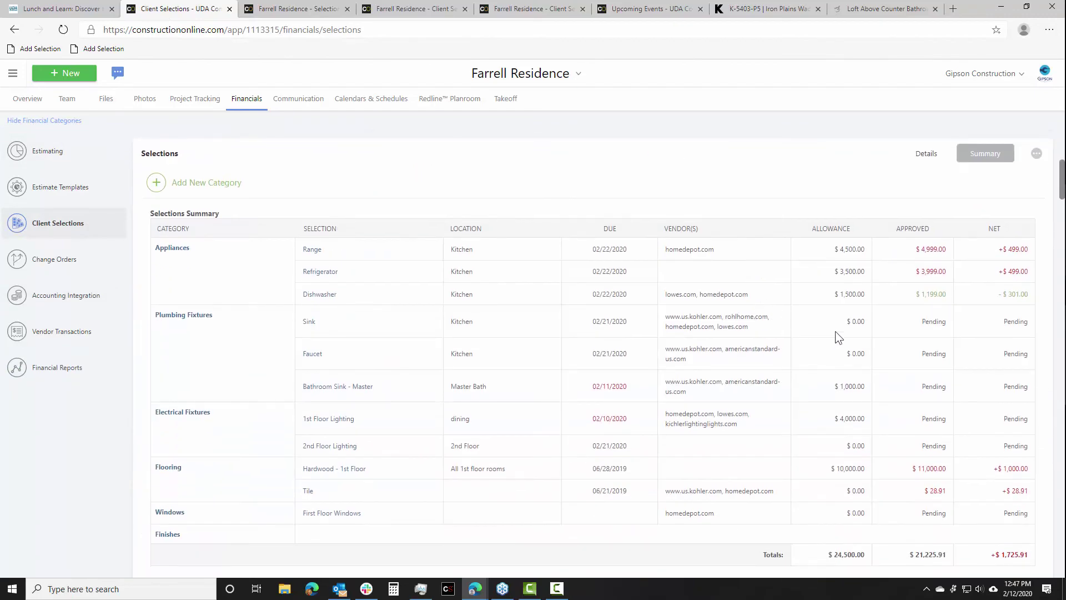
- View the destination projects and templates offered for duplicating all selections, and cancel the duplication
left_click(1036, 155)
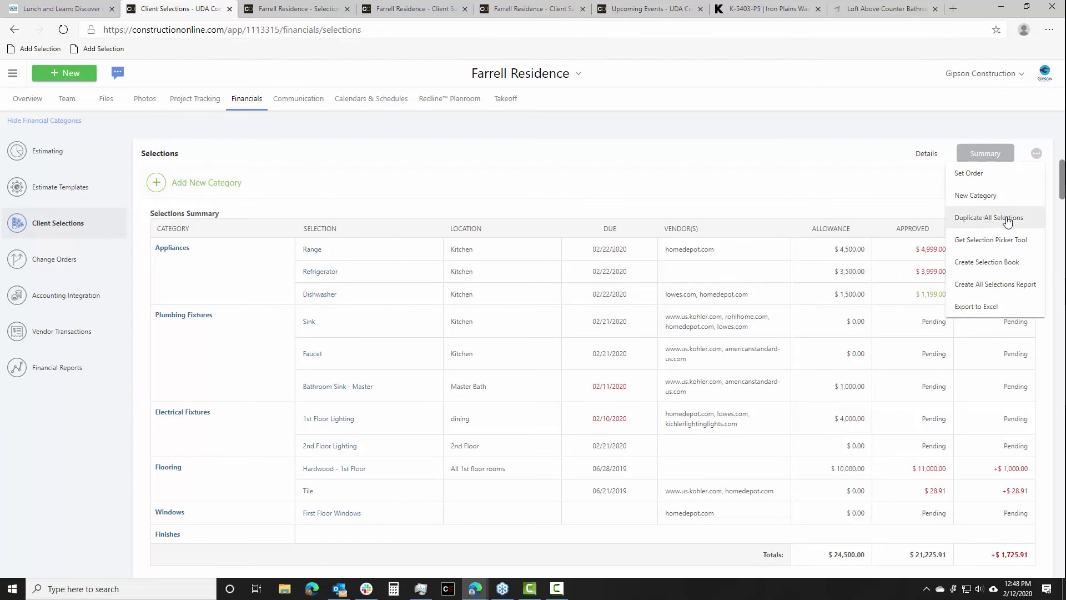
left_click(988, 217)
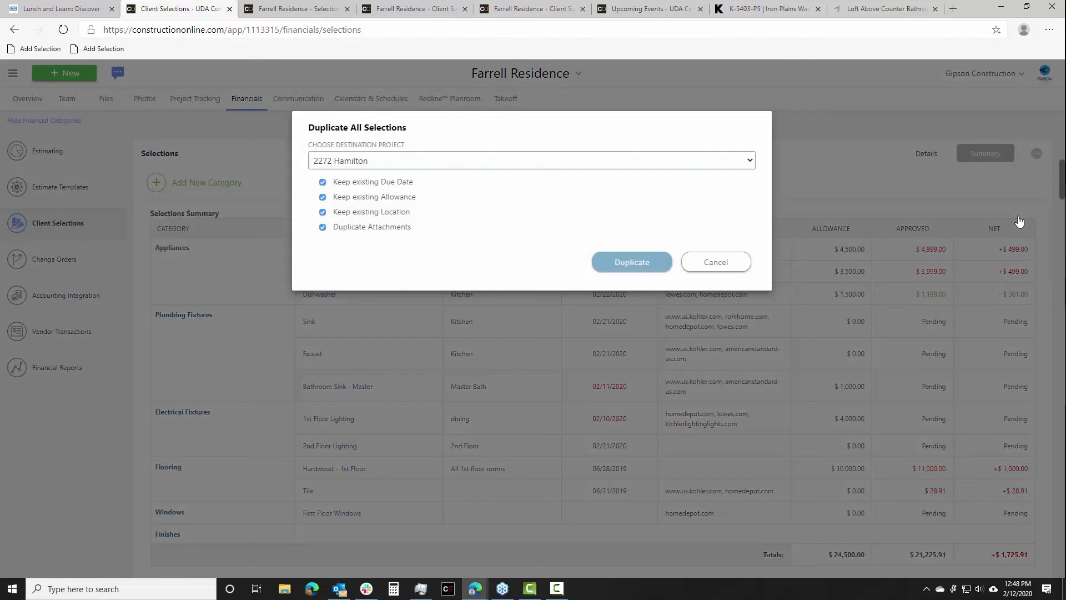
left_click(679, 161)
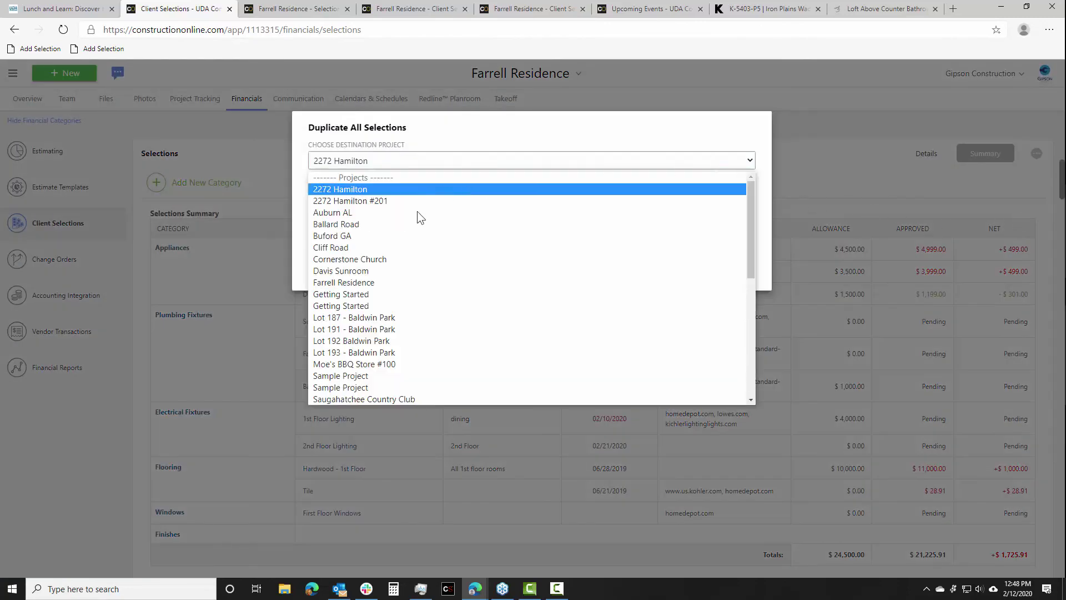
scroll(414, 278, "down", 8)
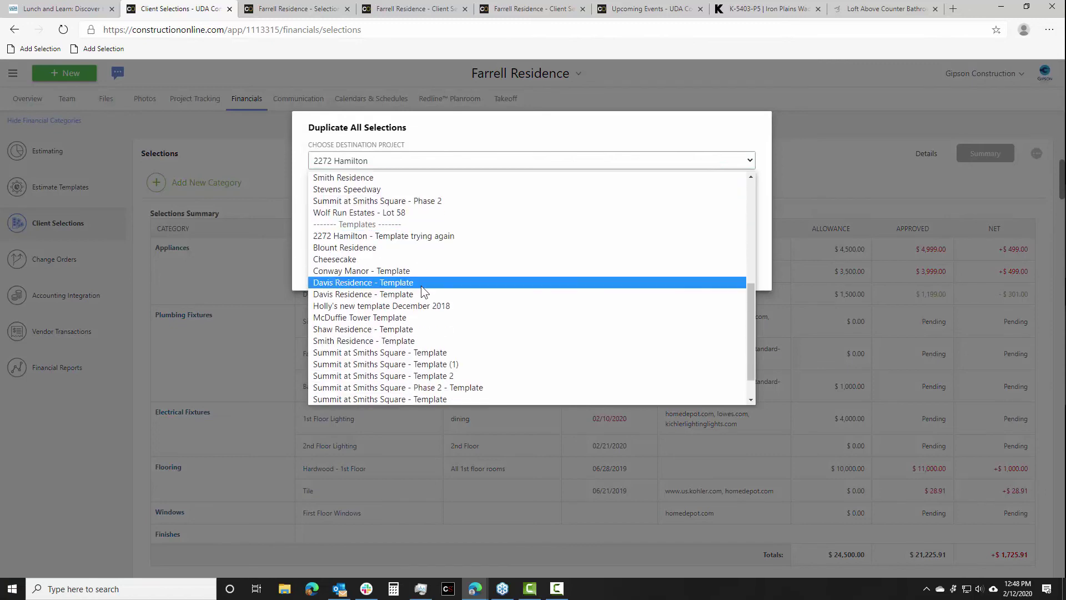
scroll(420, 286, "down", 1)
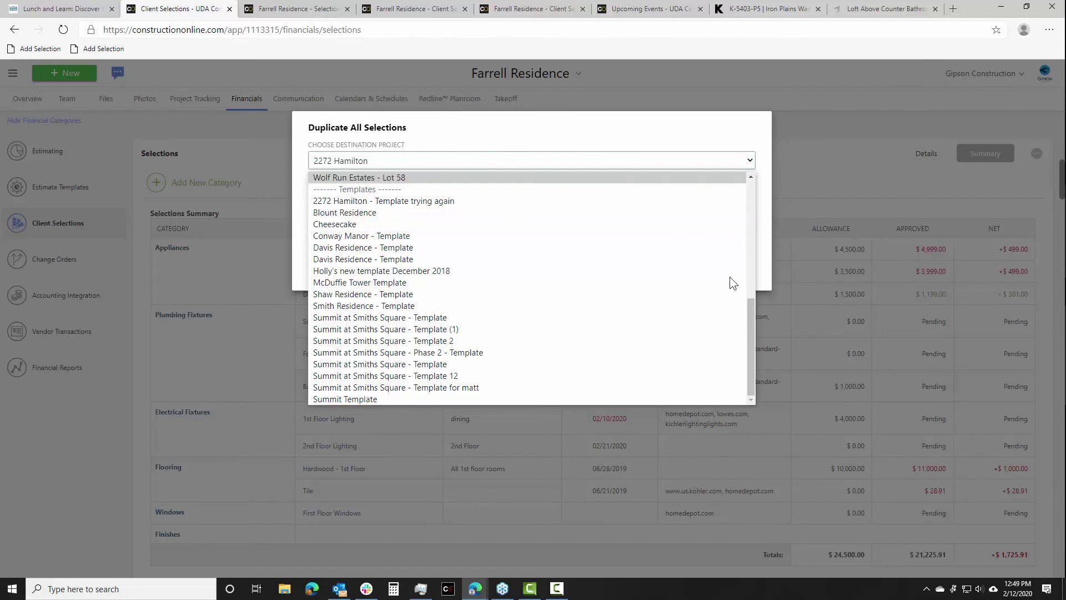
scroll(565, 384, "up", 3)
scroll(625, 350, "up", 3)
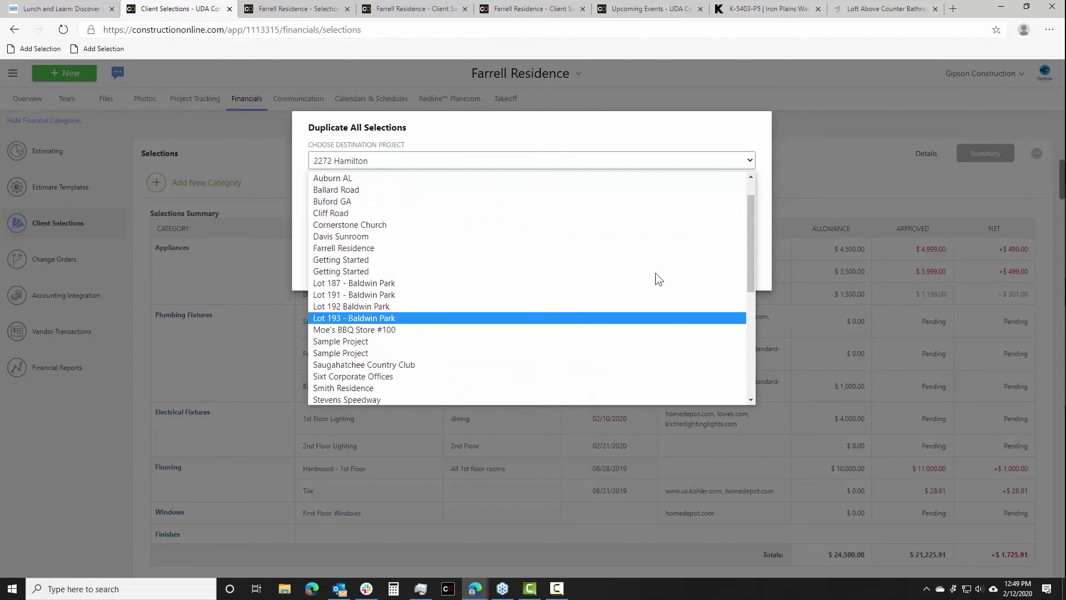
left_click(660, 134)
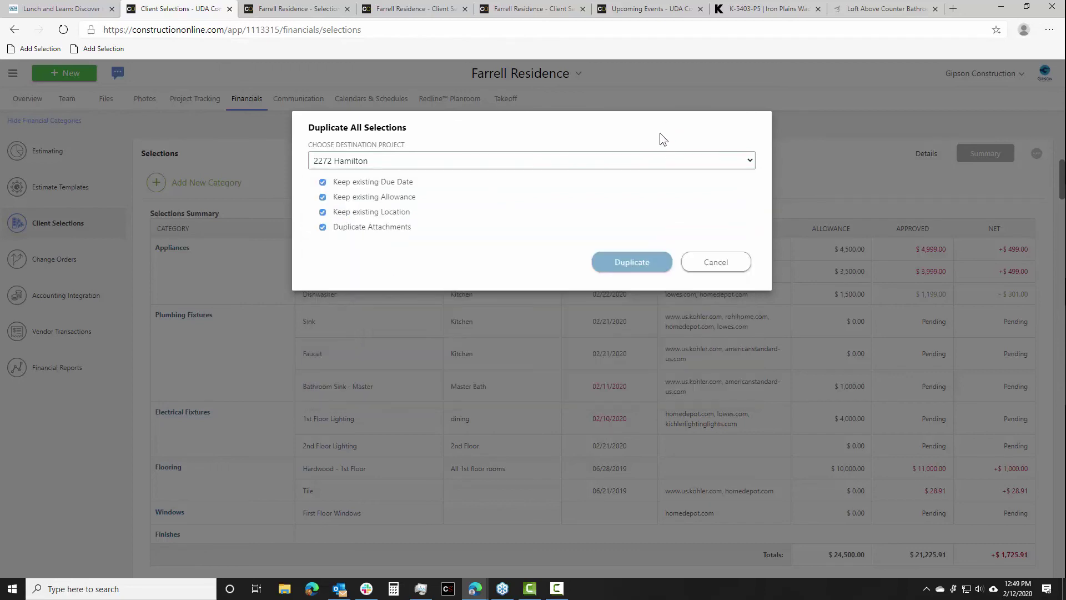
left_click(718, 269)
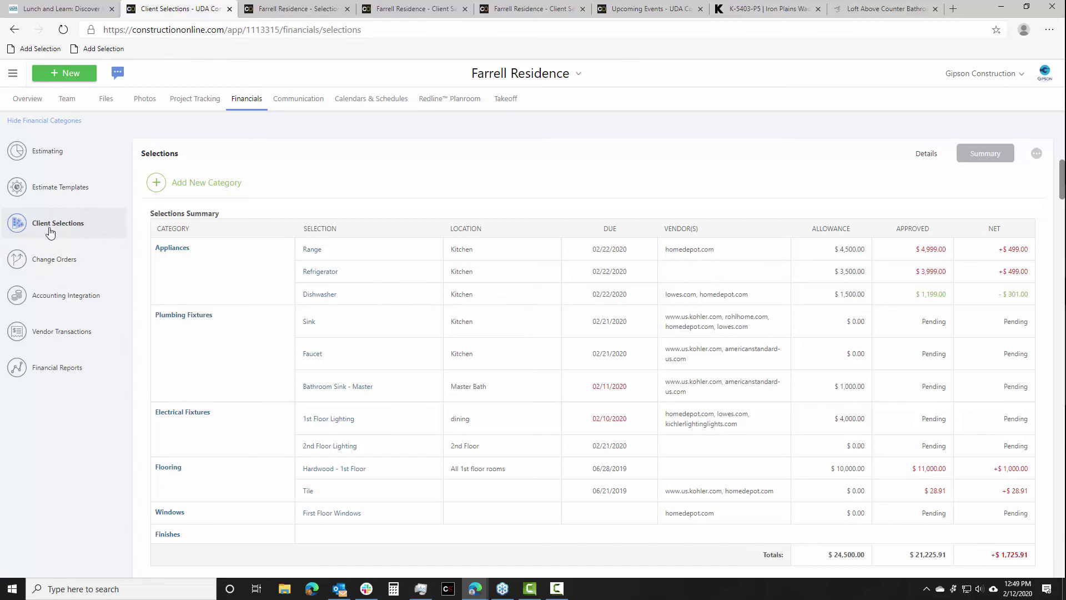
- Review the detailed selection choices listed under the Appliances and Plumbing Fixtures categories
scroll(535, 319, "down", 5)
scroll(685, 371, "down", 15)
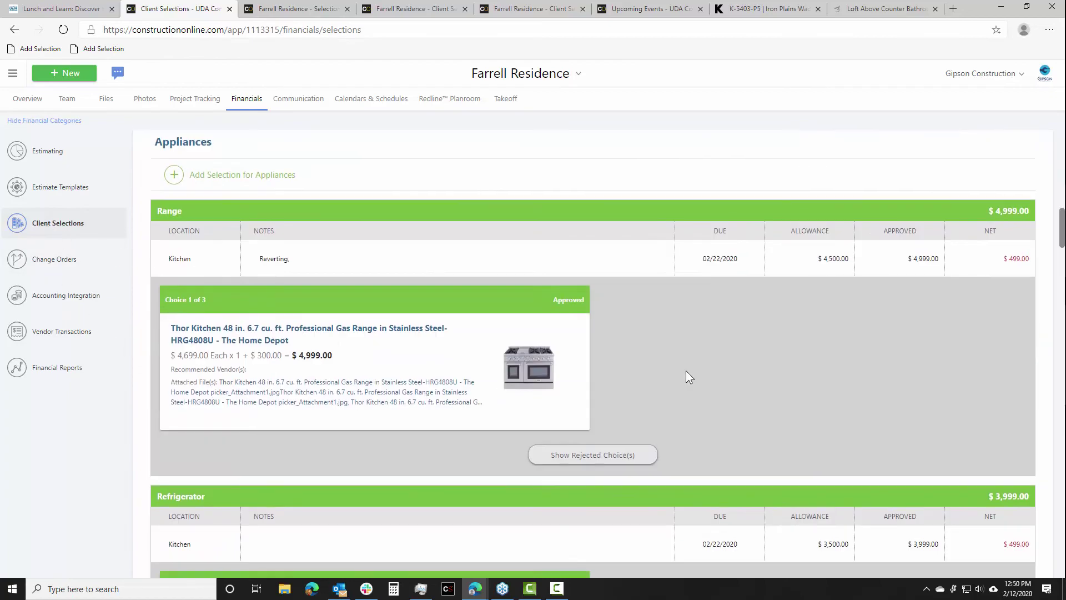
scroll(685, 370, "down", 8)
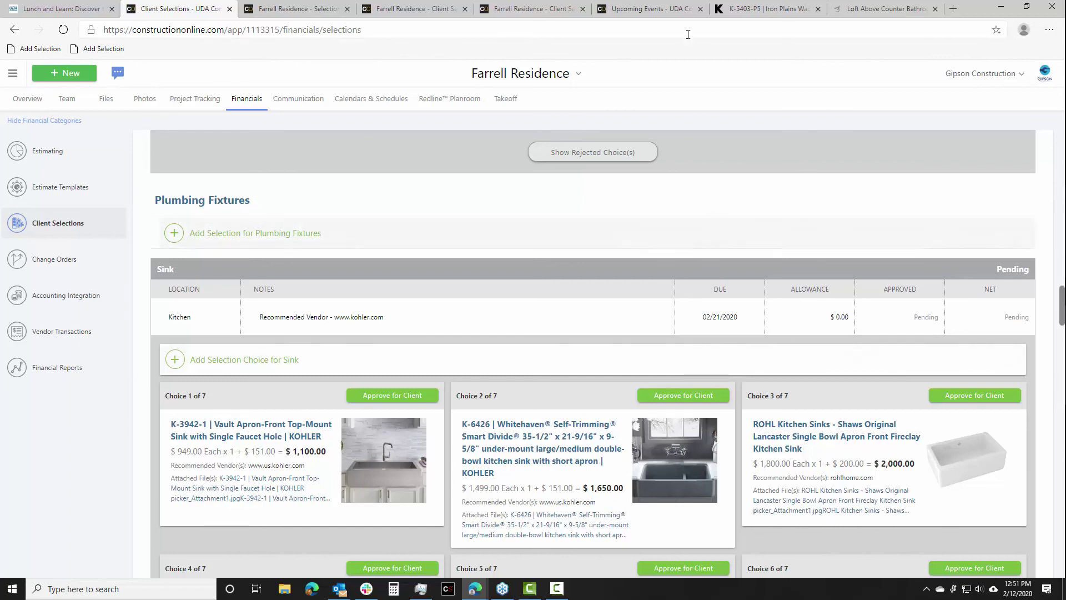
- Switch to the Upcoming Events page and look through its upcoming webinars and on-demand webinar recordings
left_click(646, 9)
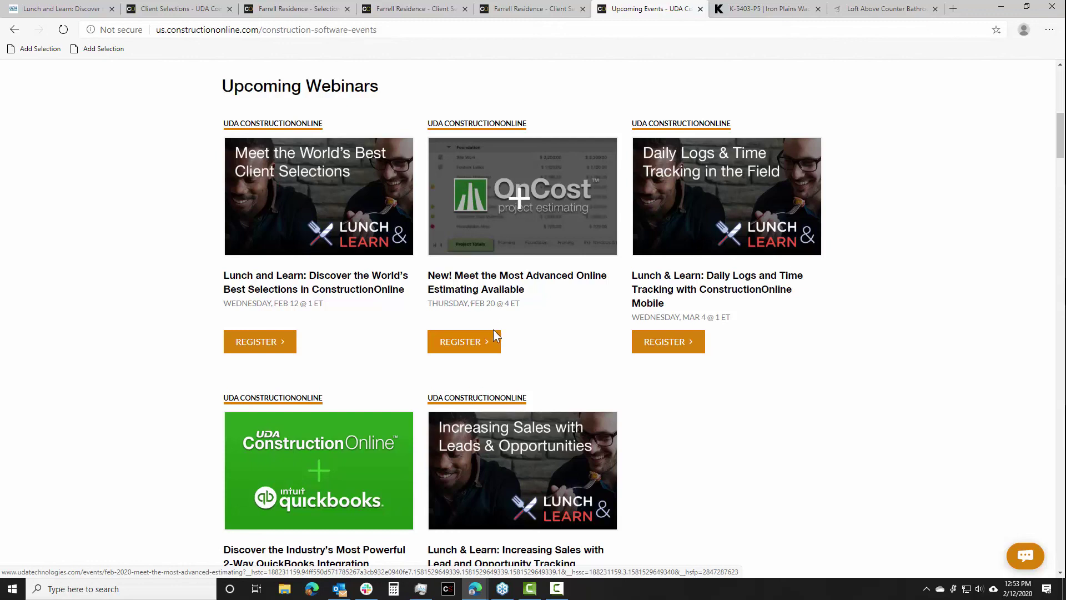
scroll(539, 328, "down", 1)
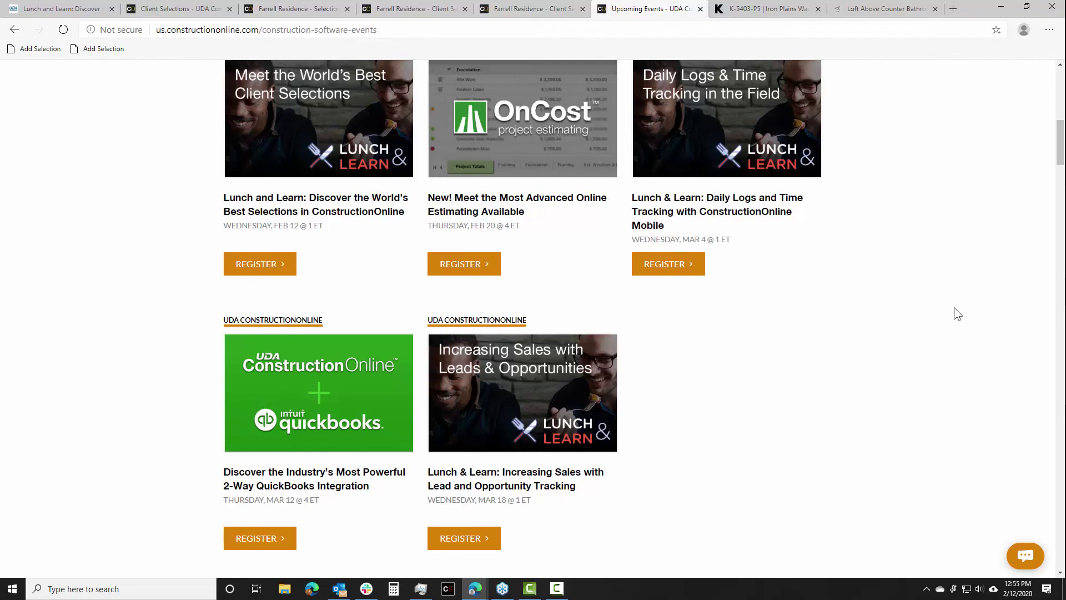
scroll(819, 348, "down", 7)
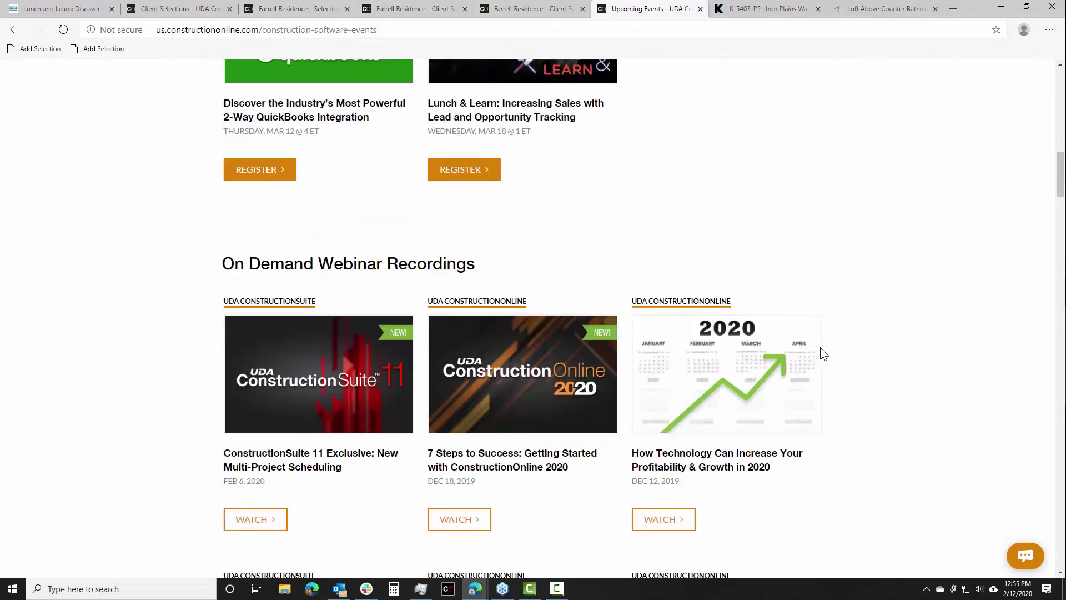
scroll(833, 346, "down", 3)
scroll(834, 346, "down", 2)
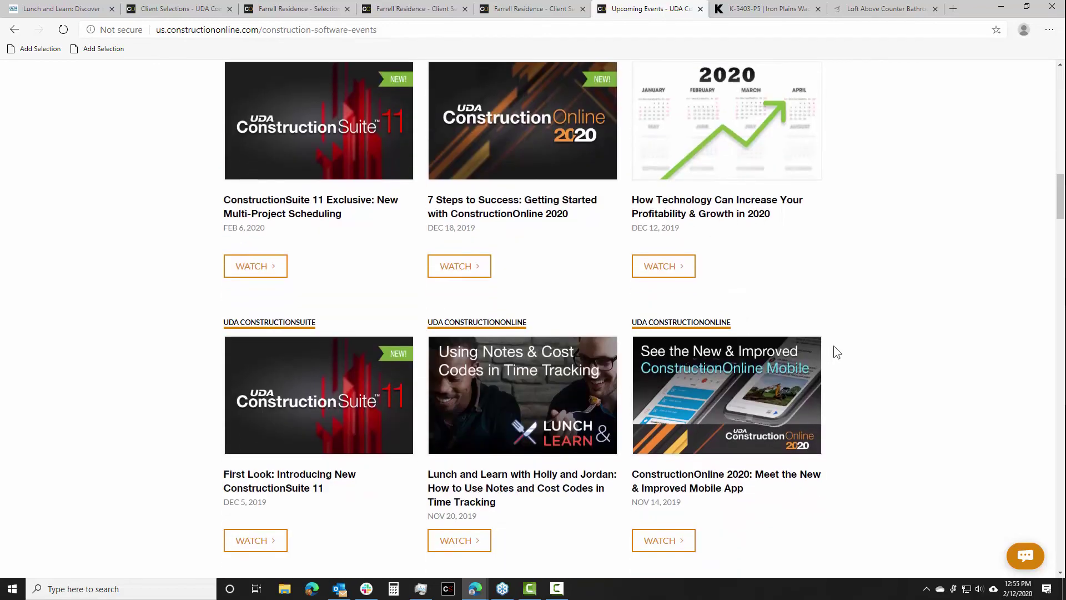
scroll(834, 345, "up", 3)
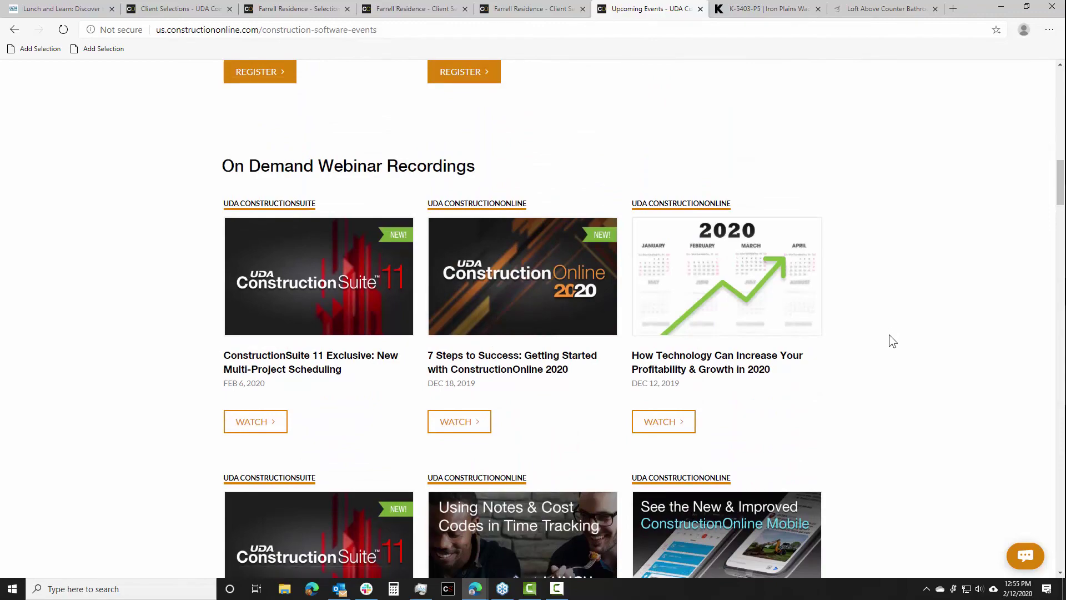
scroll(907, 333, "up", 10)
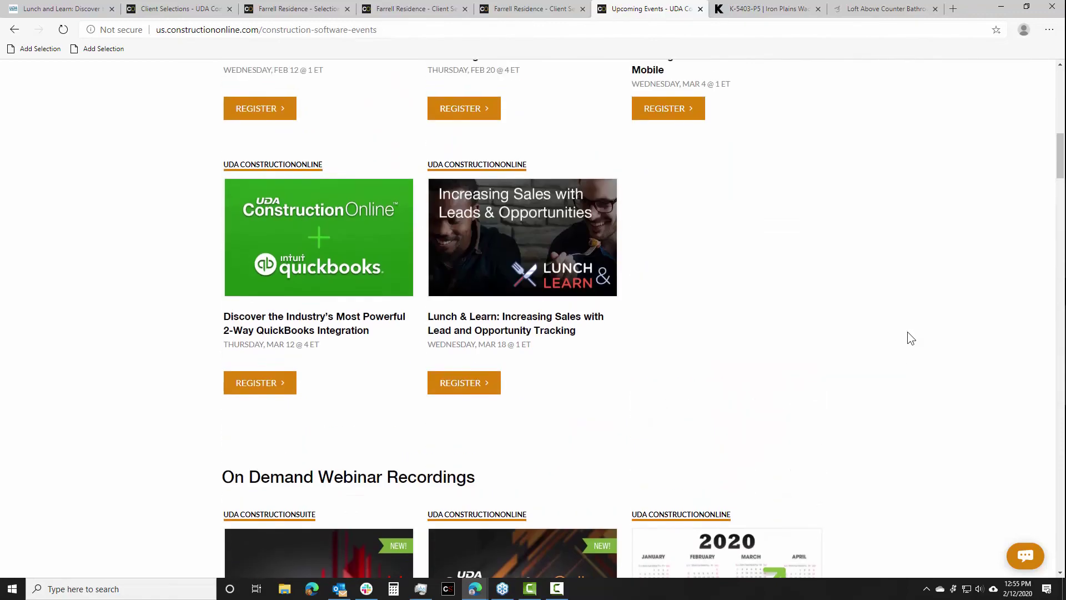
scroll(907, 332, "down", 3)
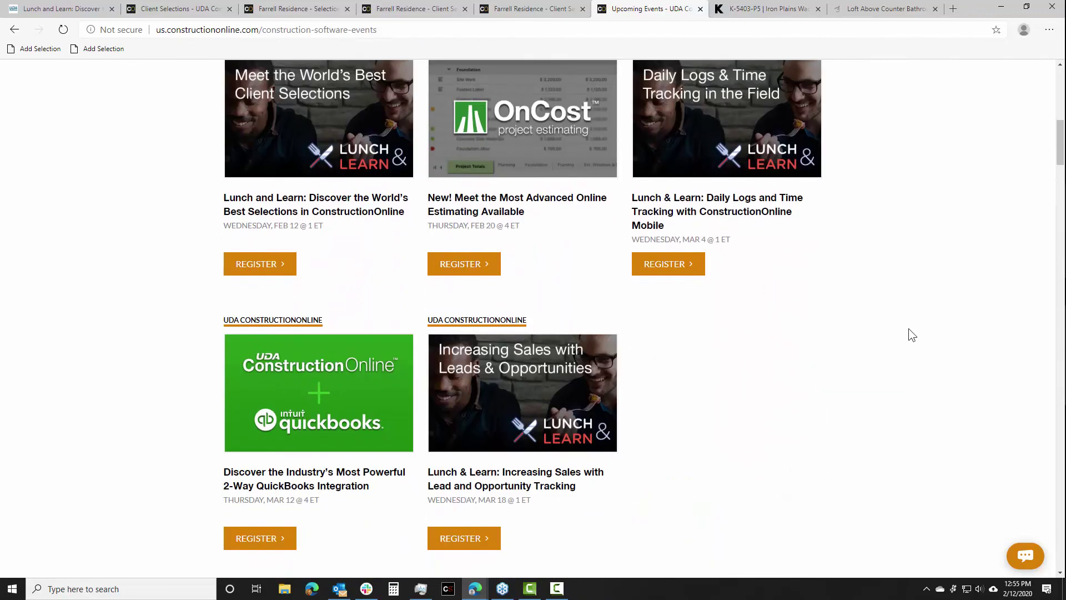